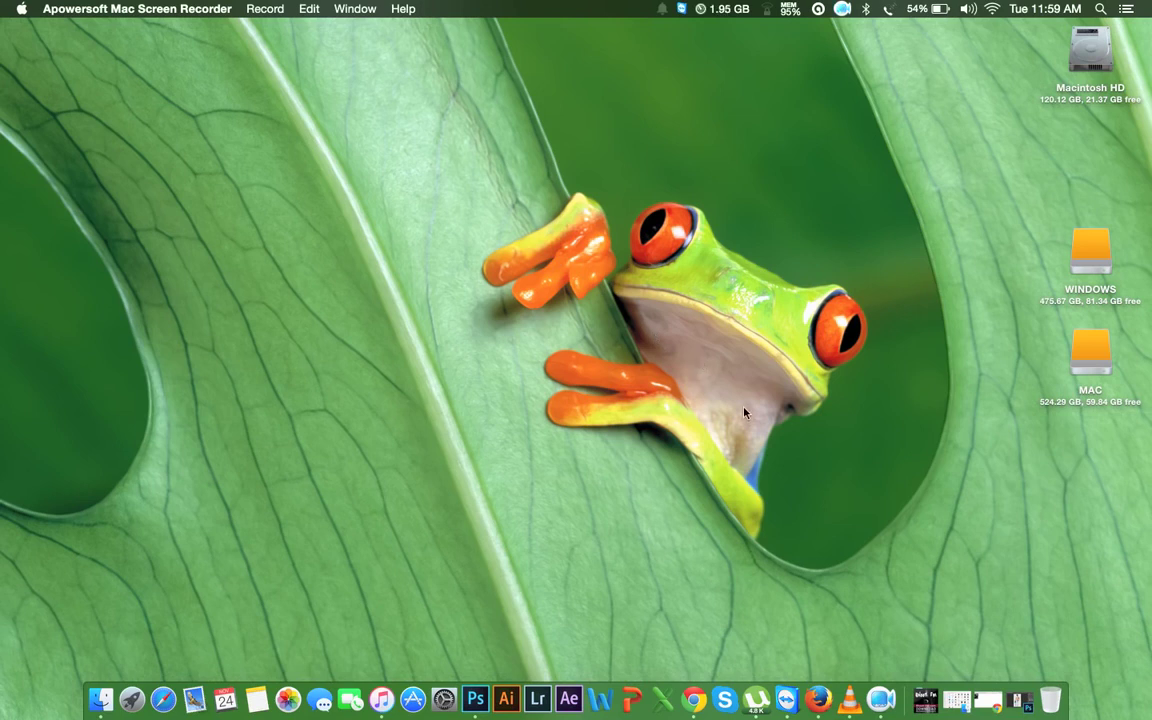
# - Restore the minimized Photoshop window showing the cut-out man in IMG_5658-Recovered.psd
pyautogui.click(1015, 700)
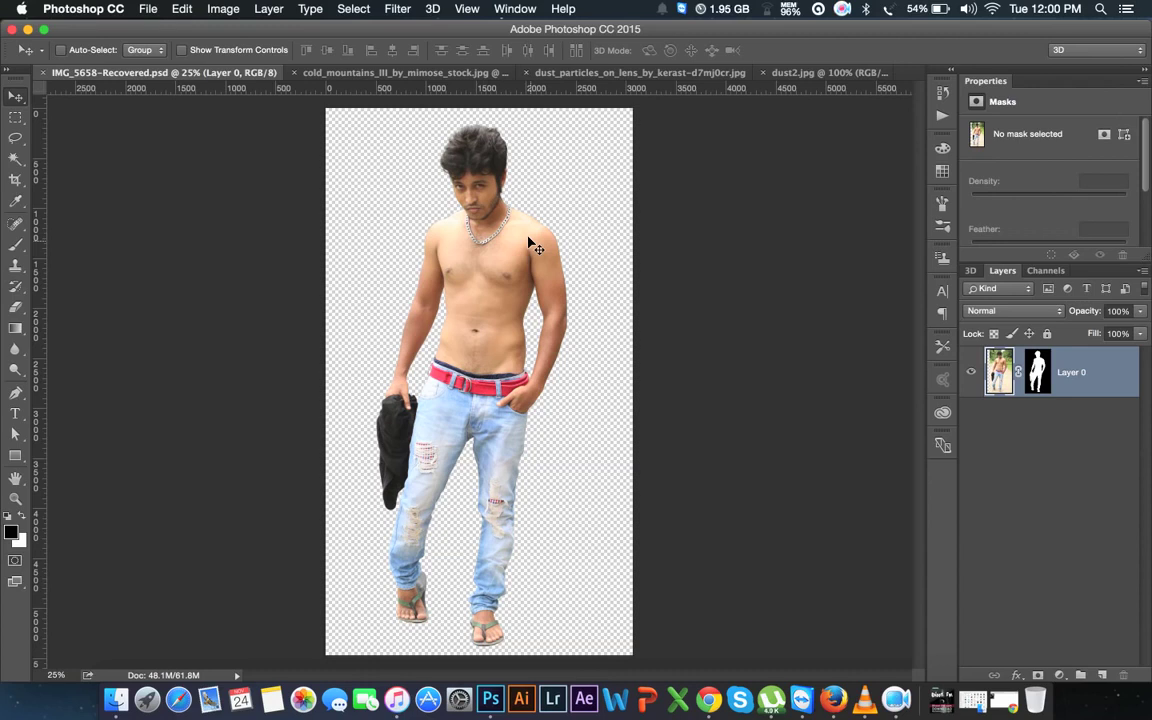
# - Create a new white document named Creative Cloude, 1000 × 1900 pixels
pyautogui.press('super')
pyautogui.click(150, 10)
pyautogui.click(160, 28)
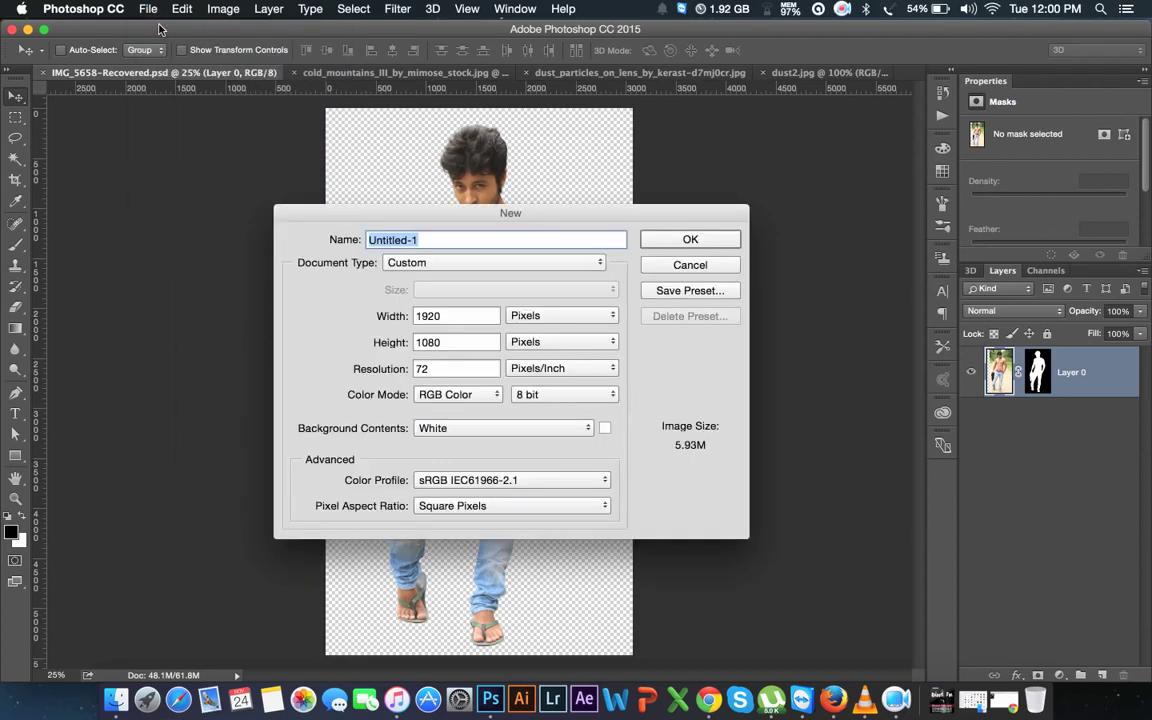
pyautogui.moveTo(632, 218)
pyautogui.mouseDown()
pyautogui.moveTo(812, 236)
pyautogui.moveTo(830, 160)
pyautogui.moveTo(1039, 252)
pyautogui.moveTo(700, 202)
pyautogui.mouseUp()
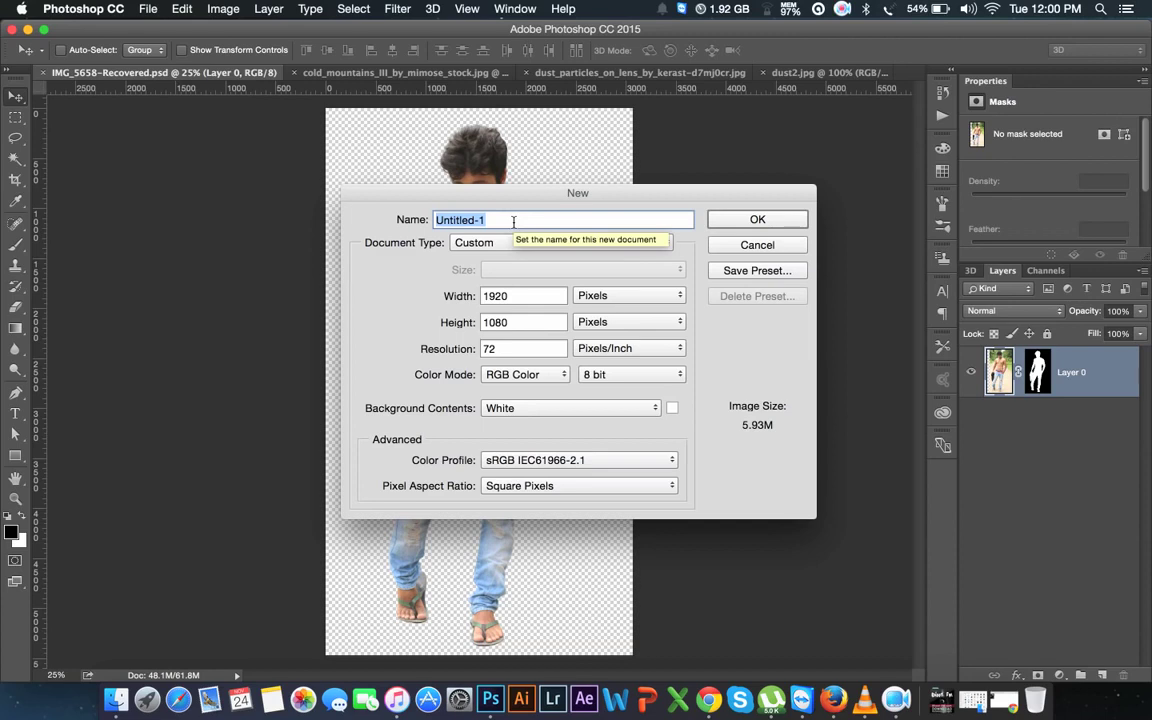
pyautogui.write('Creative Cloude')
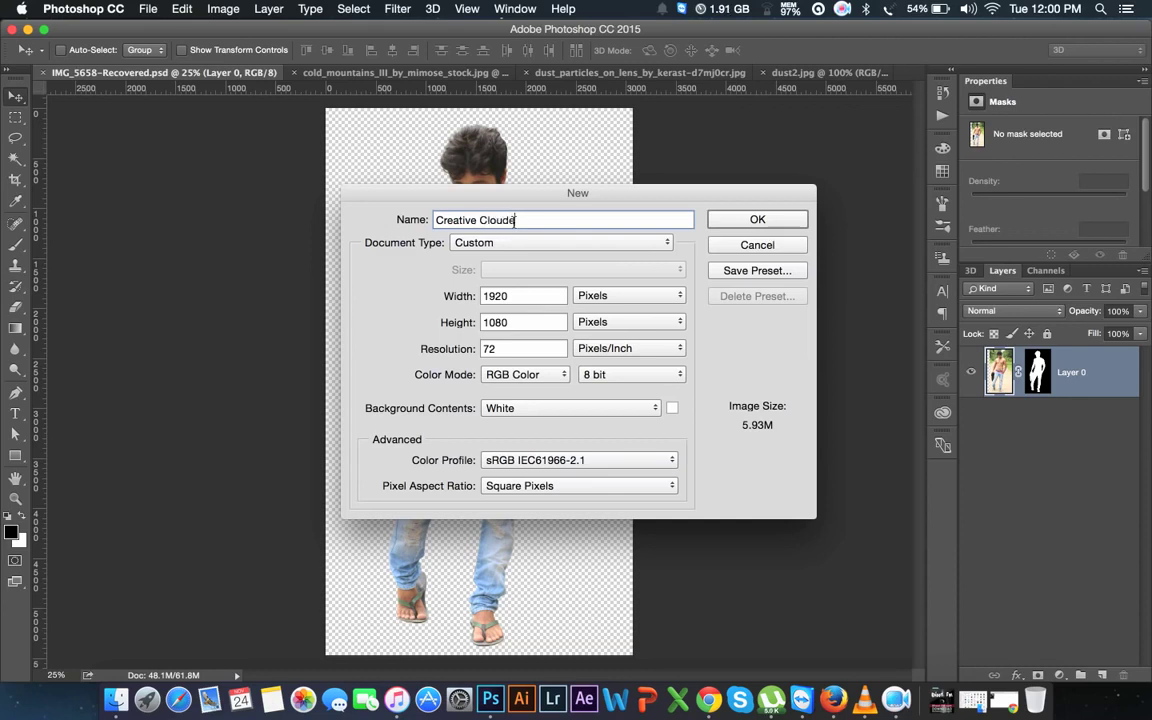
pyautogui.click(532, 300)
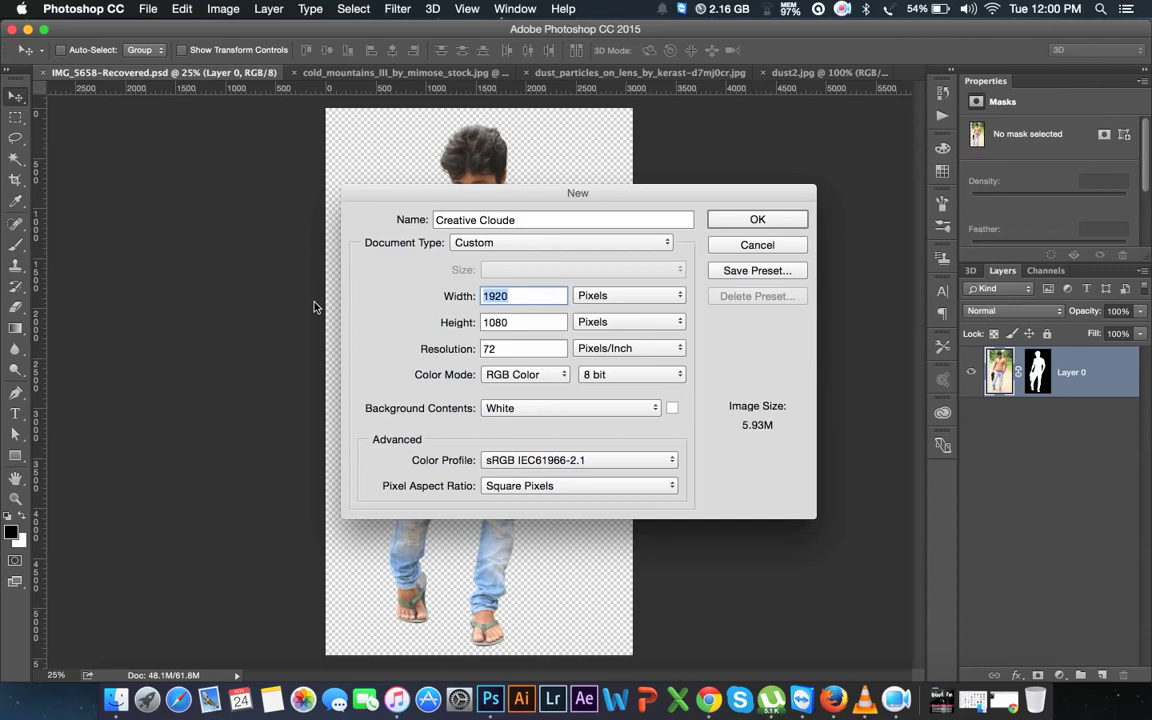
pyautogui.write('1000')
pyautogui.press('Tab')
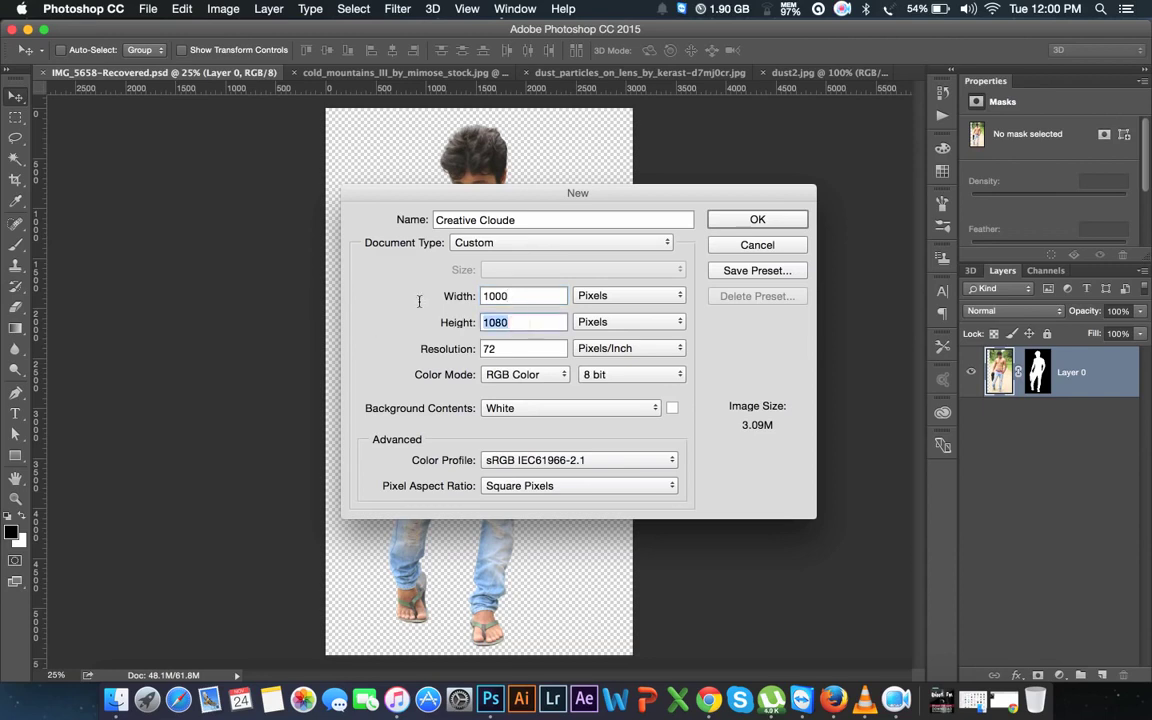
pyautogui.write('1900')
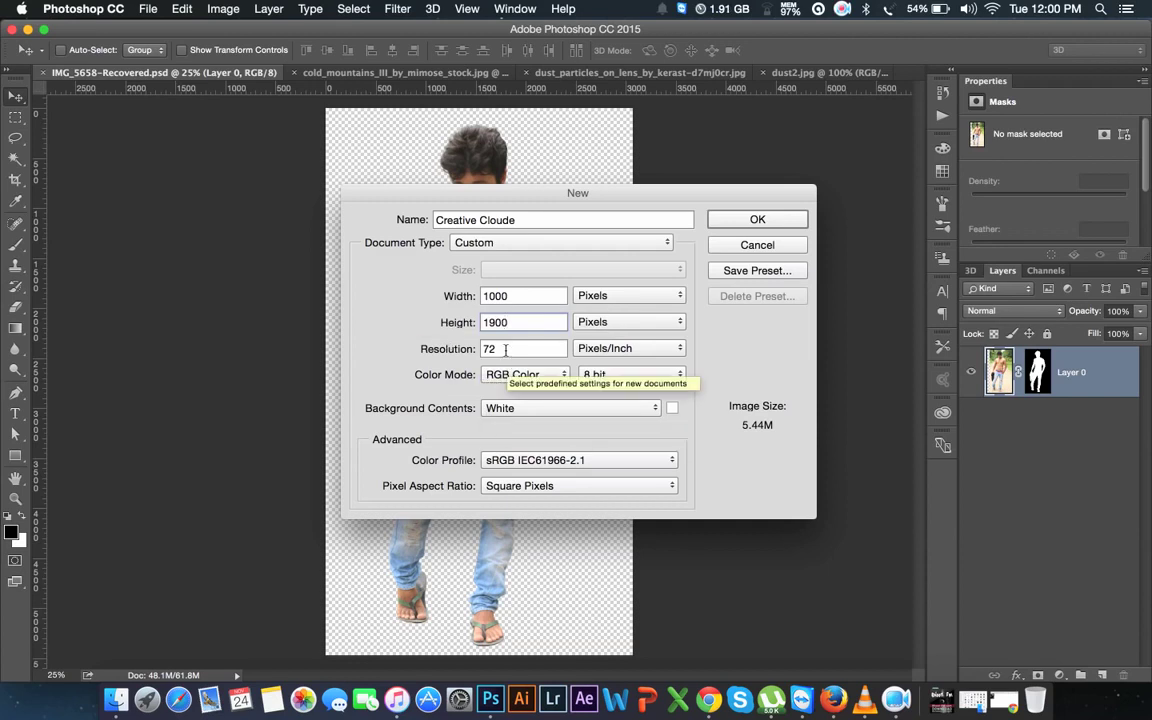
pyautogui.click(765, 223)
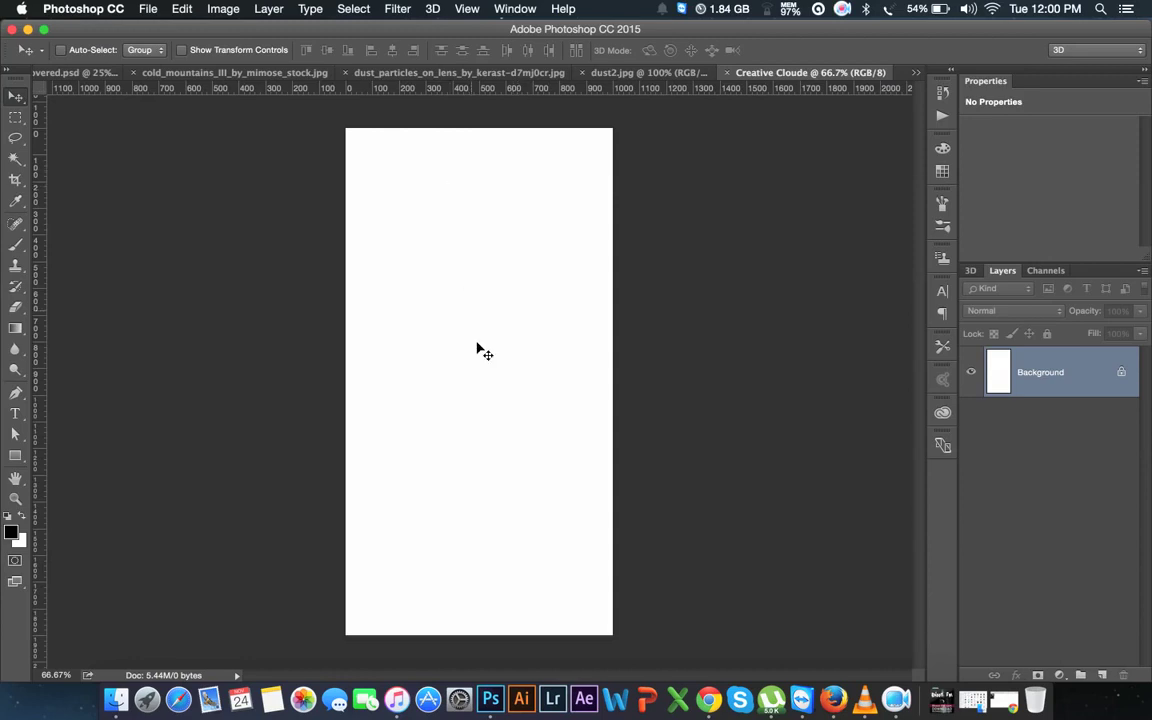
pyautogui.click(15, 179)
# - Crop the canvas up from the bottom to 1504 px tall and return to the Move tool
pyautogui.moveTo(479, 631); pyautogui.dragTo(488, 585)
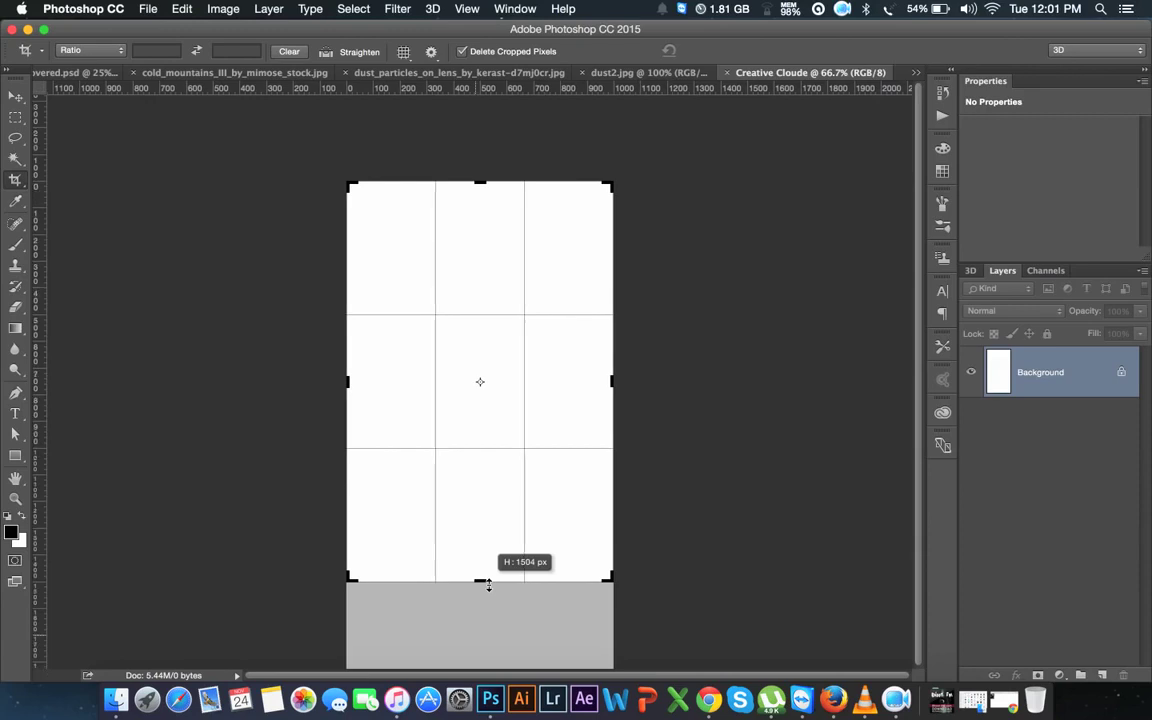
pyautogui.click(721, 50)
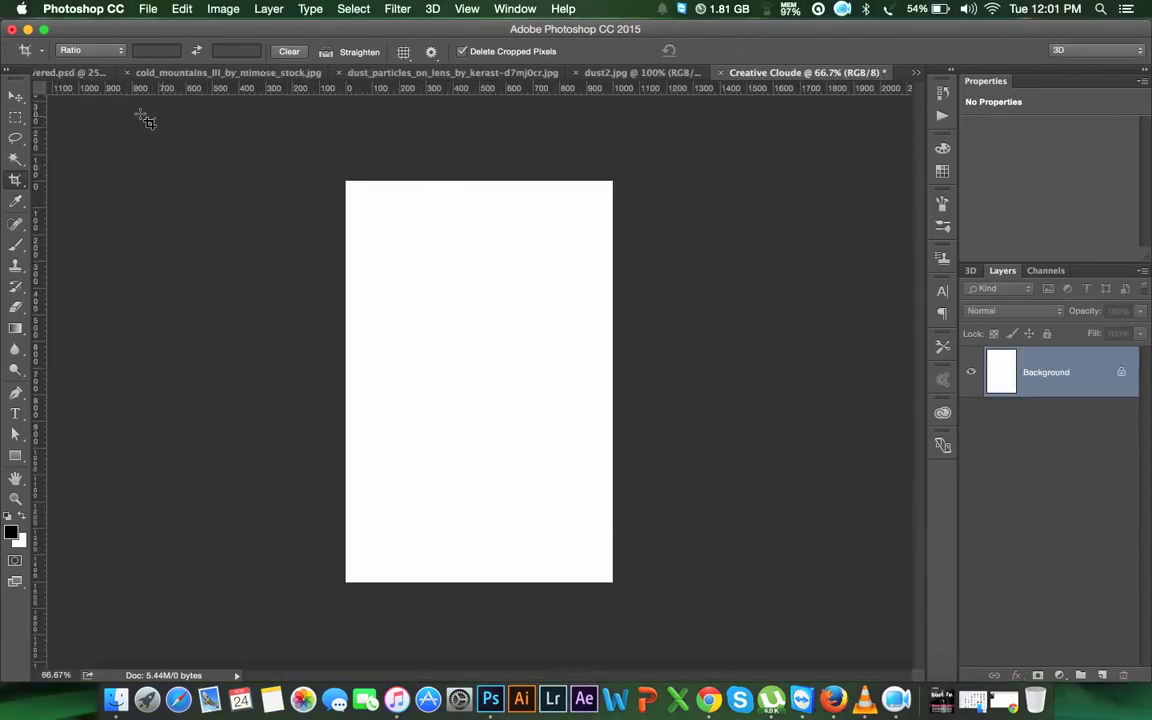
pyautogui.click(18, 95)
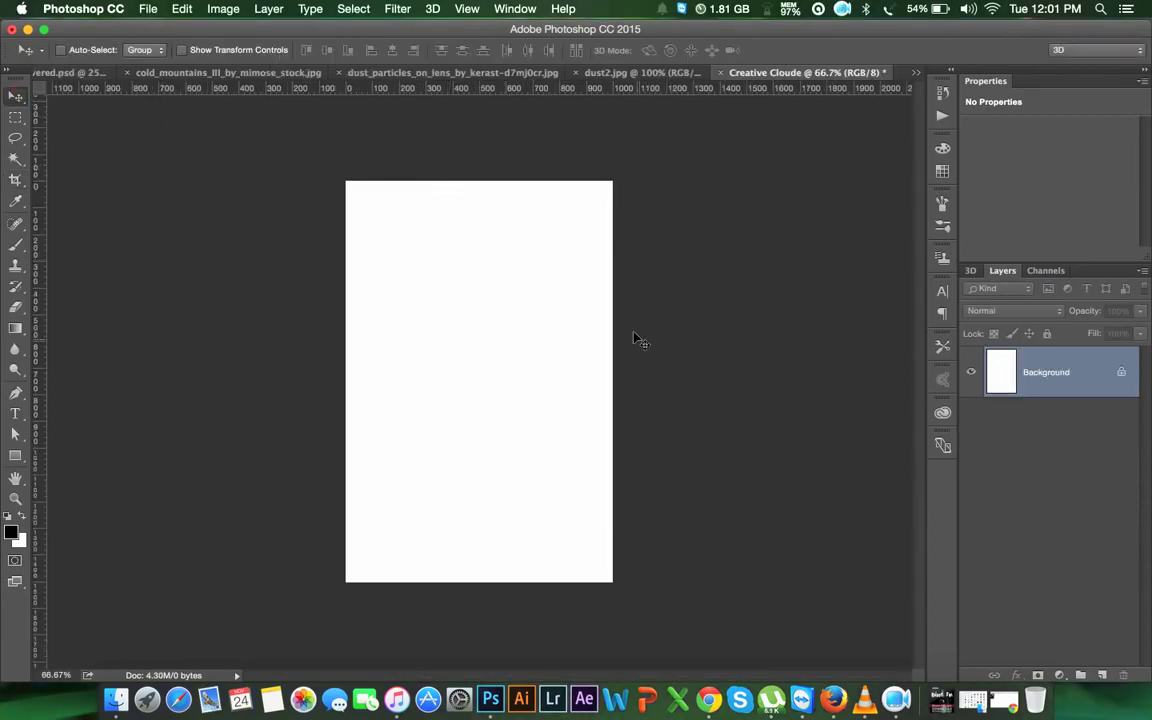
# - Check the cropped canvas at several zoom levels, then return to IMG_5658-Recovered.psd
pyautogui.press('super+1')
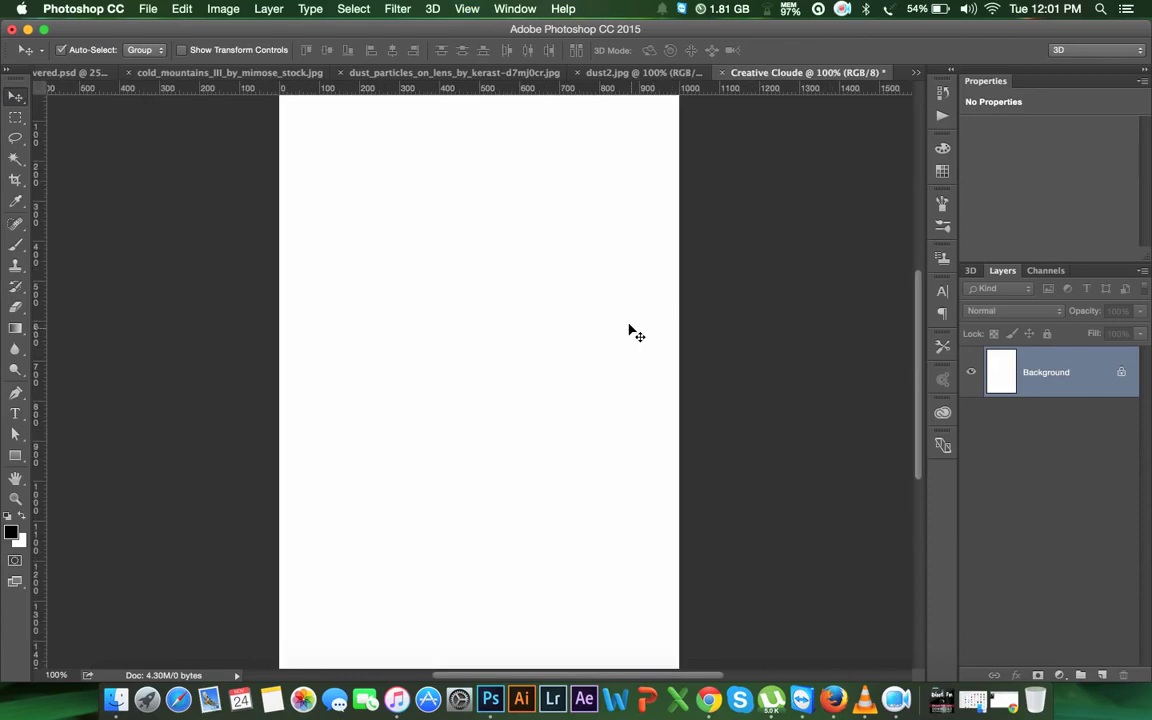
pyautogui.press('super+minus')
pyautogui.press('super+minus')
pyautogui.press('super+plus')
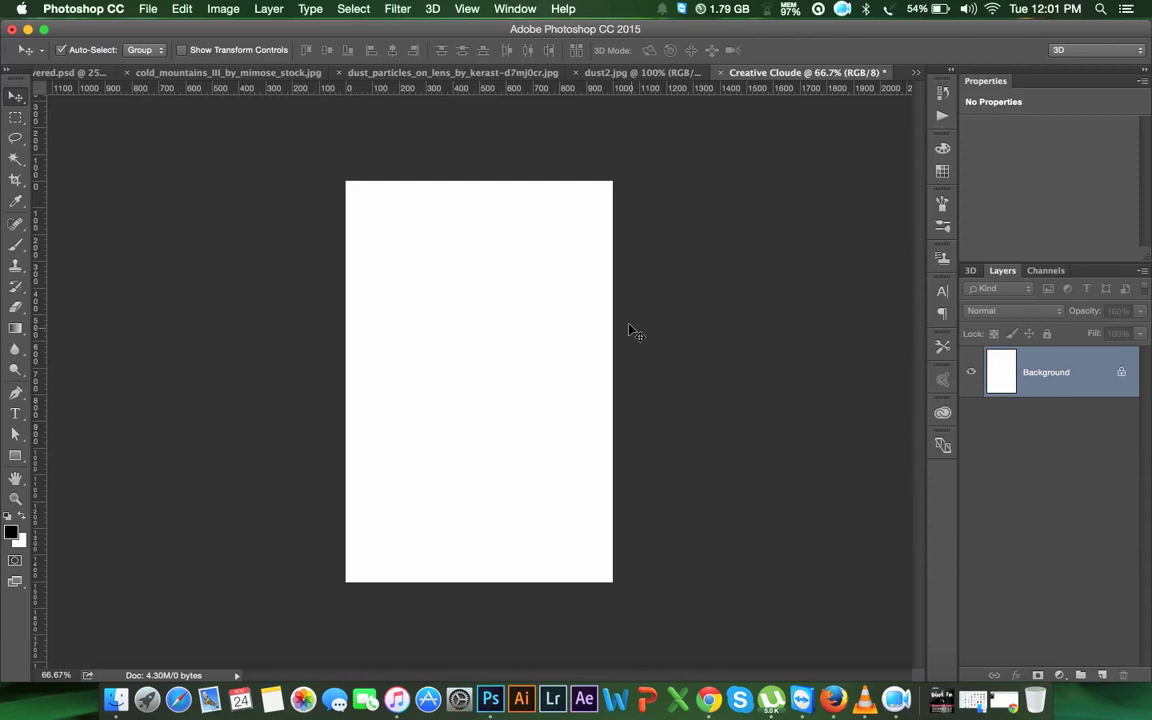
pyautogui.press('super+plus')
pyautogui.press('super+minus')
pyautogui.click(70, 72)
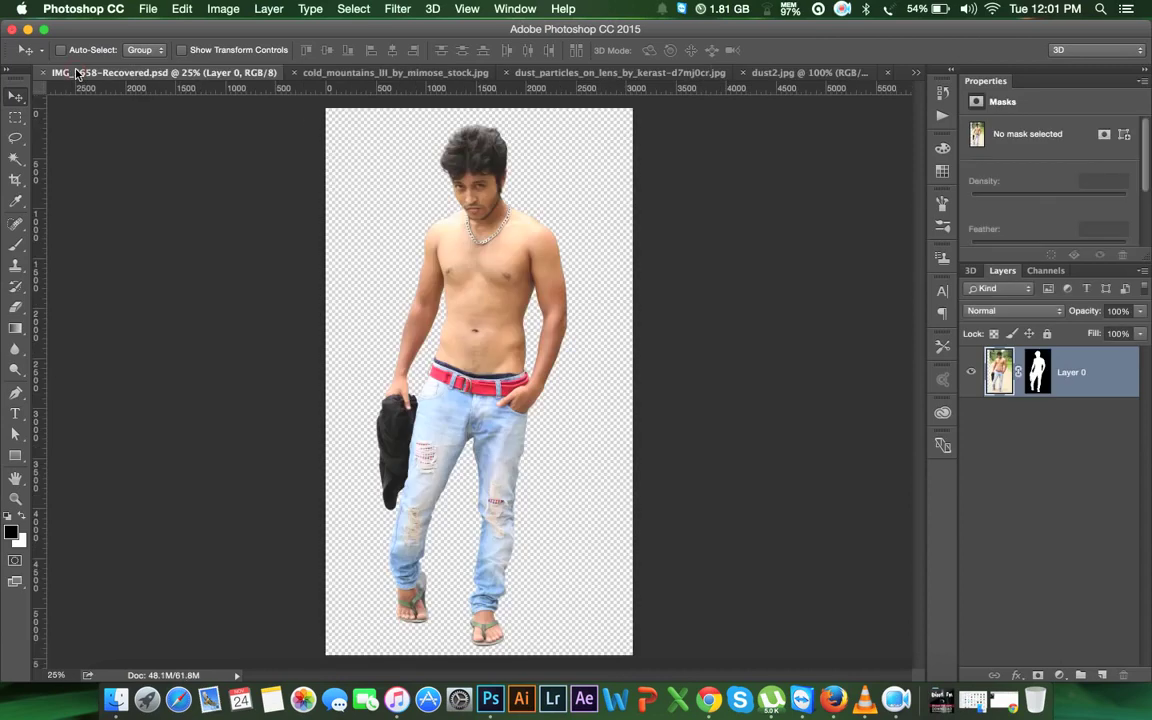
pyautogui.moveTo(515, 230)
pyautogui.mouseDown()
pyautogui.moveTo(706, 94)
pyautogui.moveTo(884, 78)
pyautogui.mouseUp()
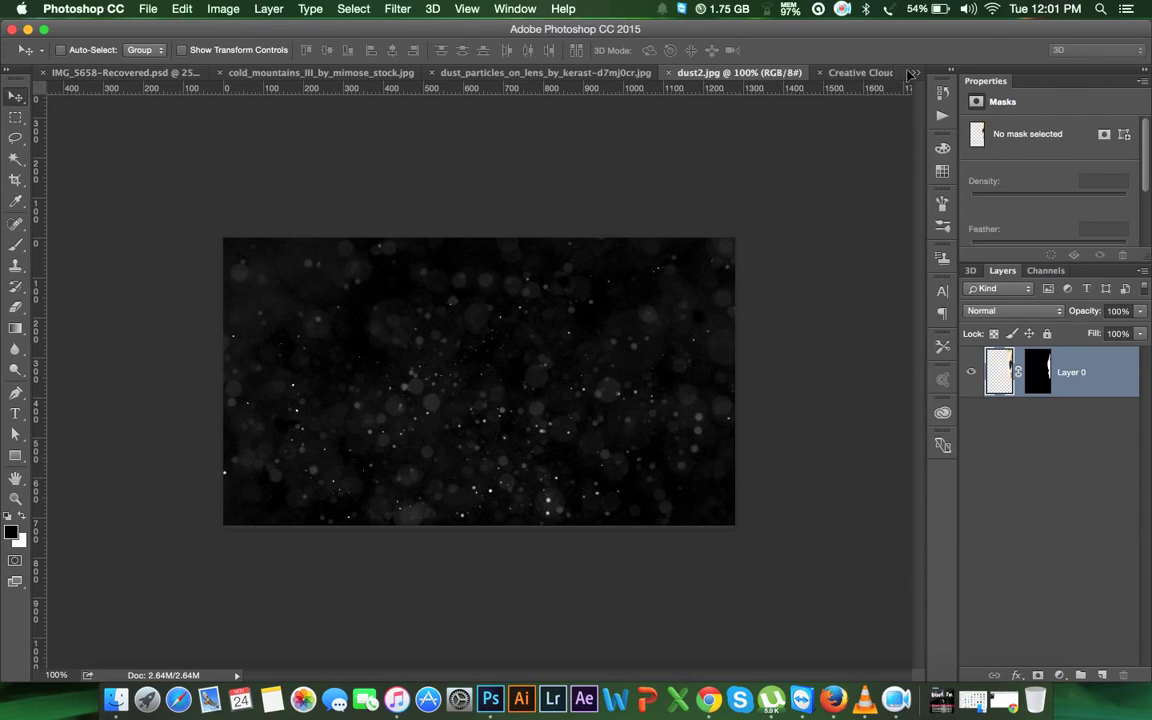
pyautogui.moveTo(398, 276); pyautogui.dragTo(400, 276)
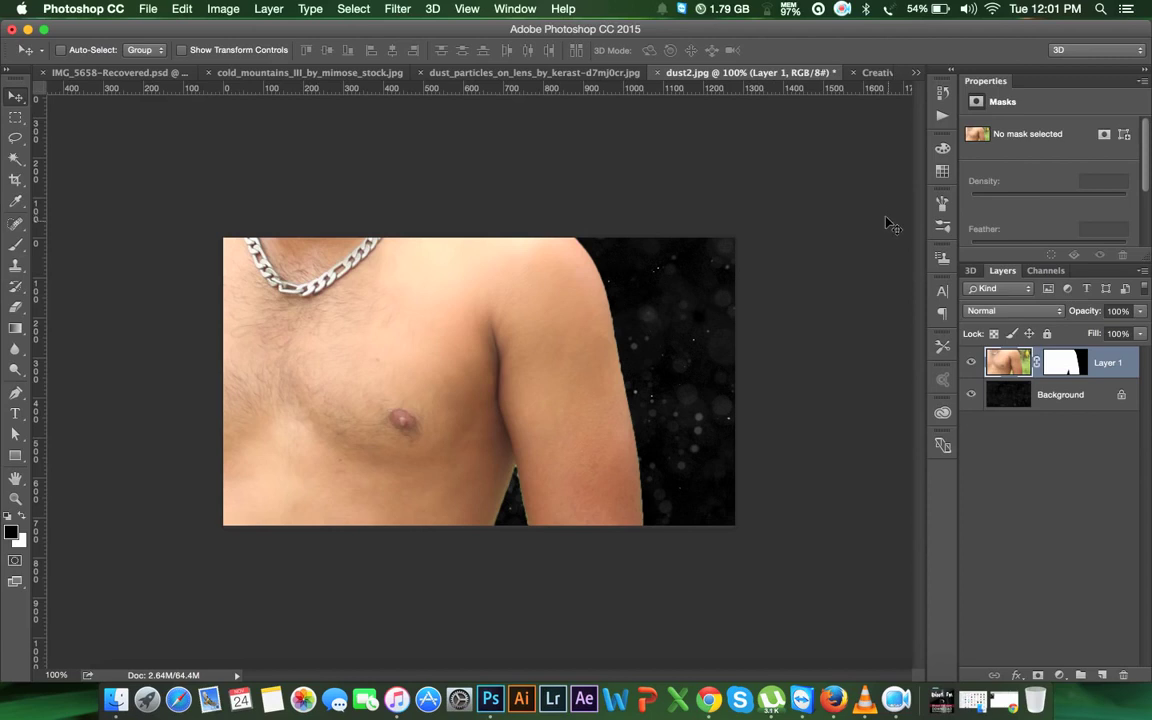
pyautogui.press('super+z')
pyautogui.click(915, 73)
pyautogui.click(905, 133)
pyautogui.moveTo(836, 73); pyautogui.dragTo(227, 92)
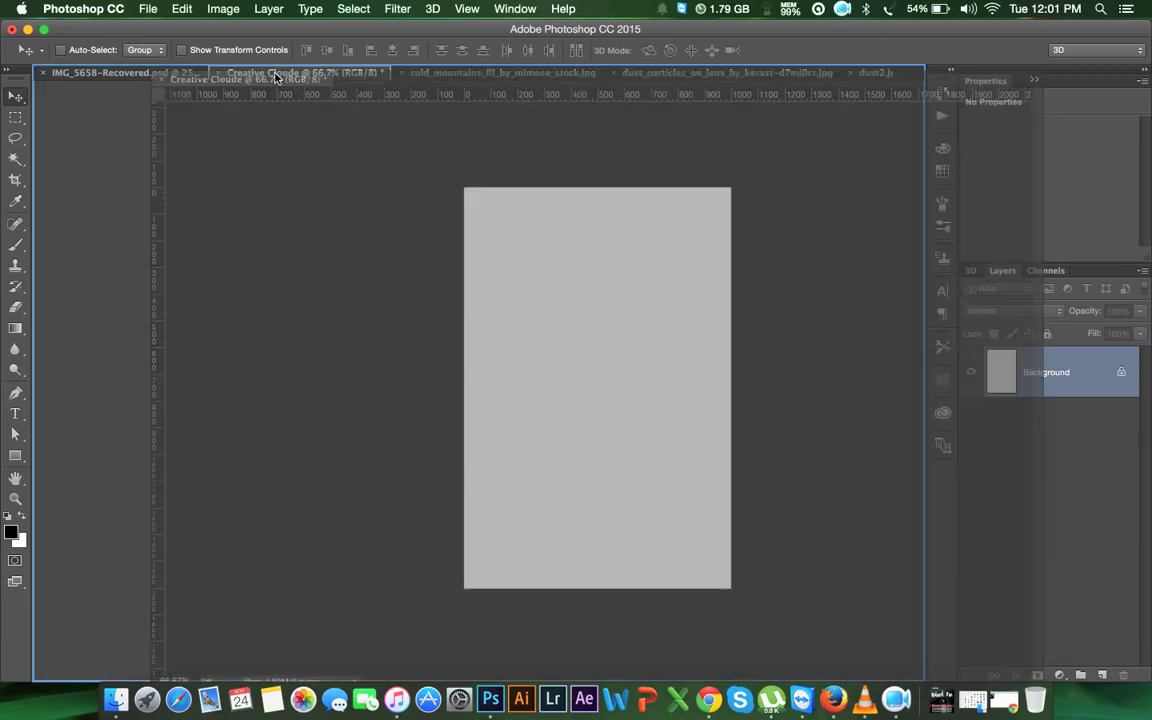
pyautogui.moveTo(227, 92); pyautogui.dragTo(178, 88)
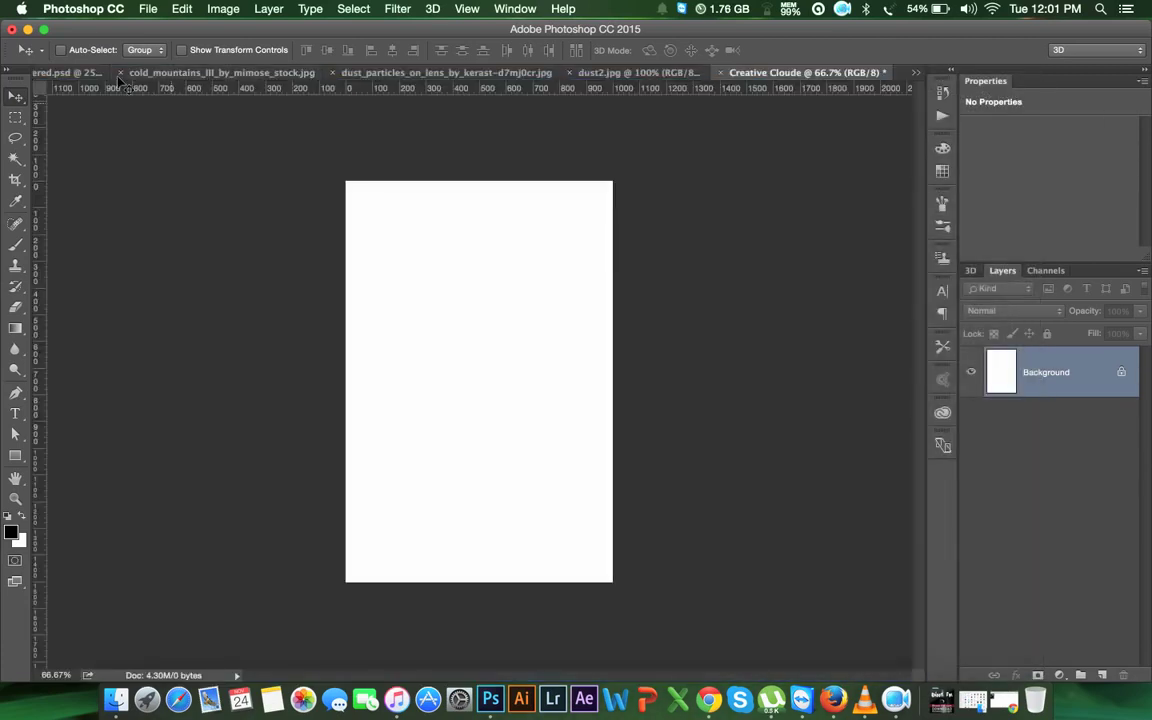
pyautogui.click(66, 73)
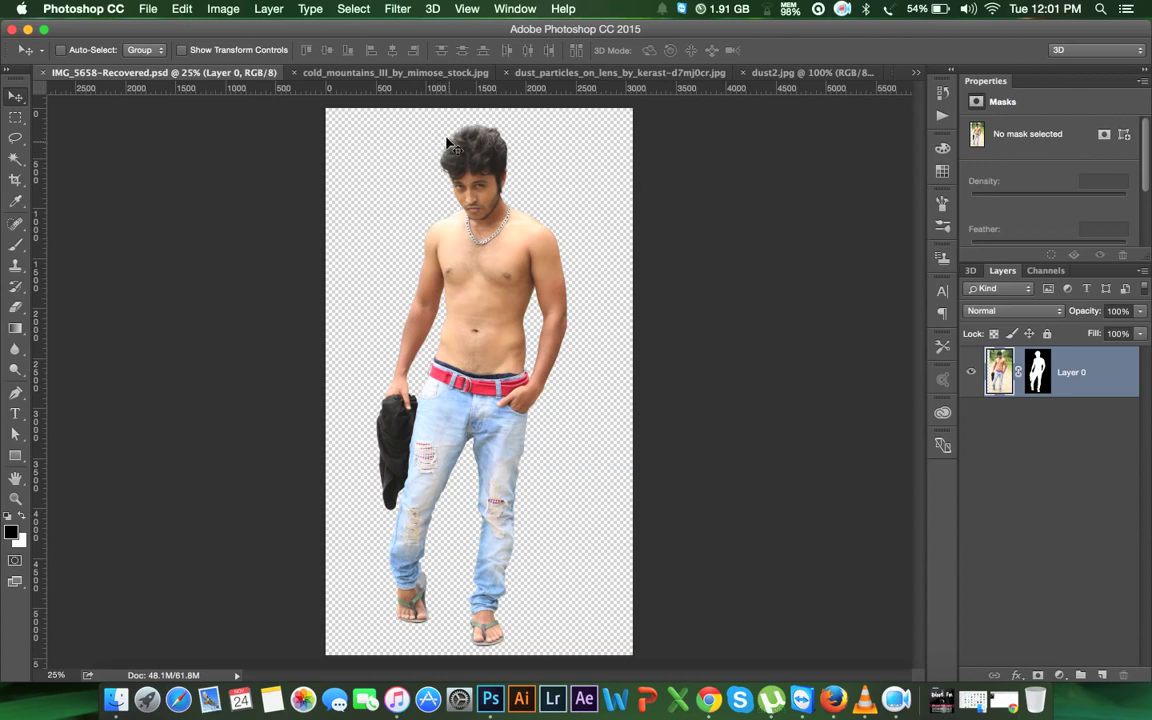
pyautogui.click(916, 73)
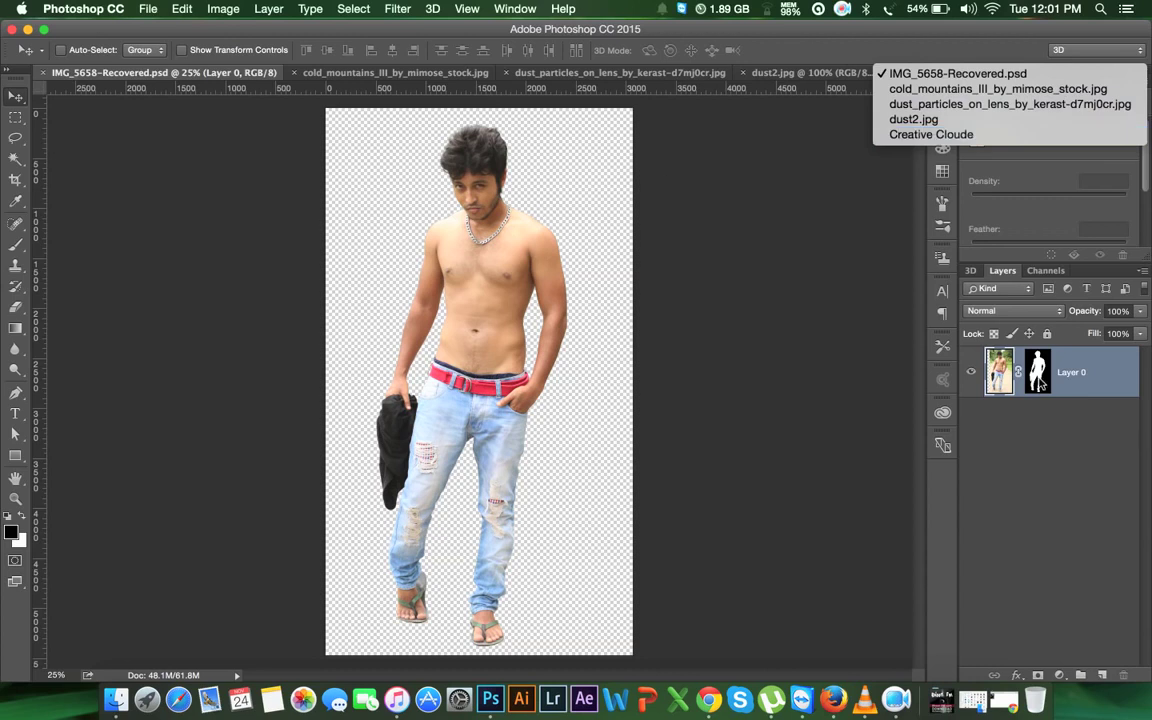
# - Duplicate Layer 0, the cut-out man, into the Creative Cloude document
pyautogui.click(1091, 372)
pyautogui.rightClick(1113, 375)
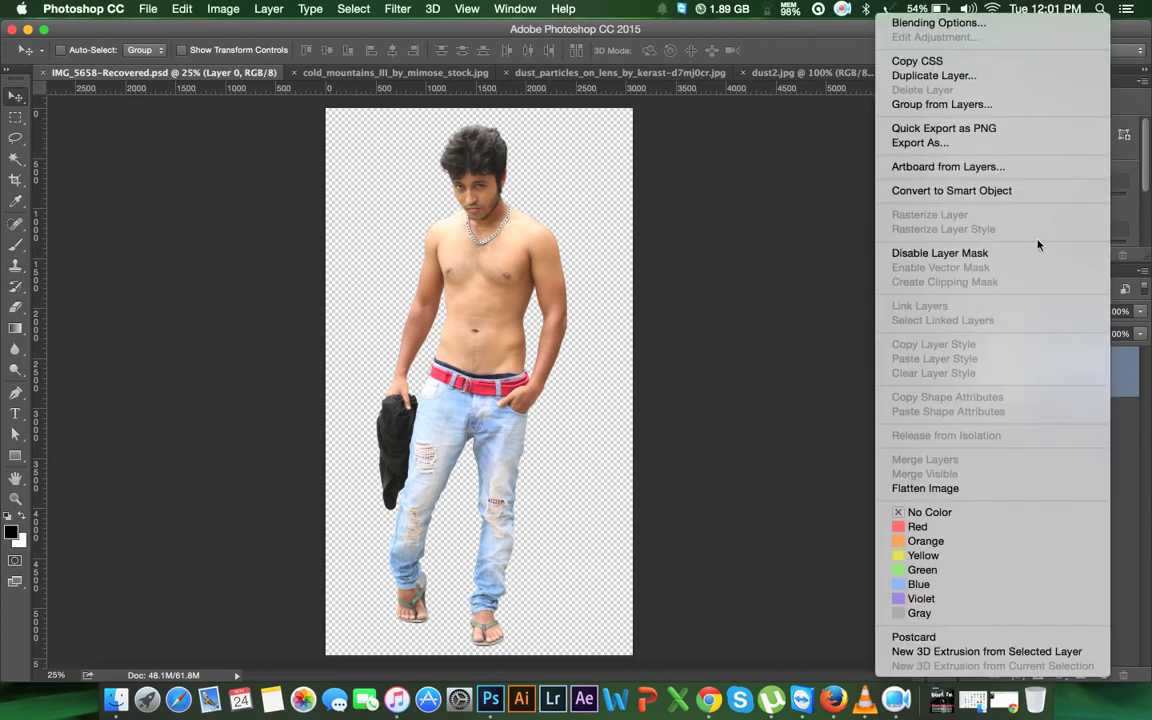
pyautogui.click(940, 75)
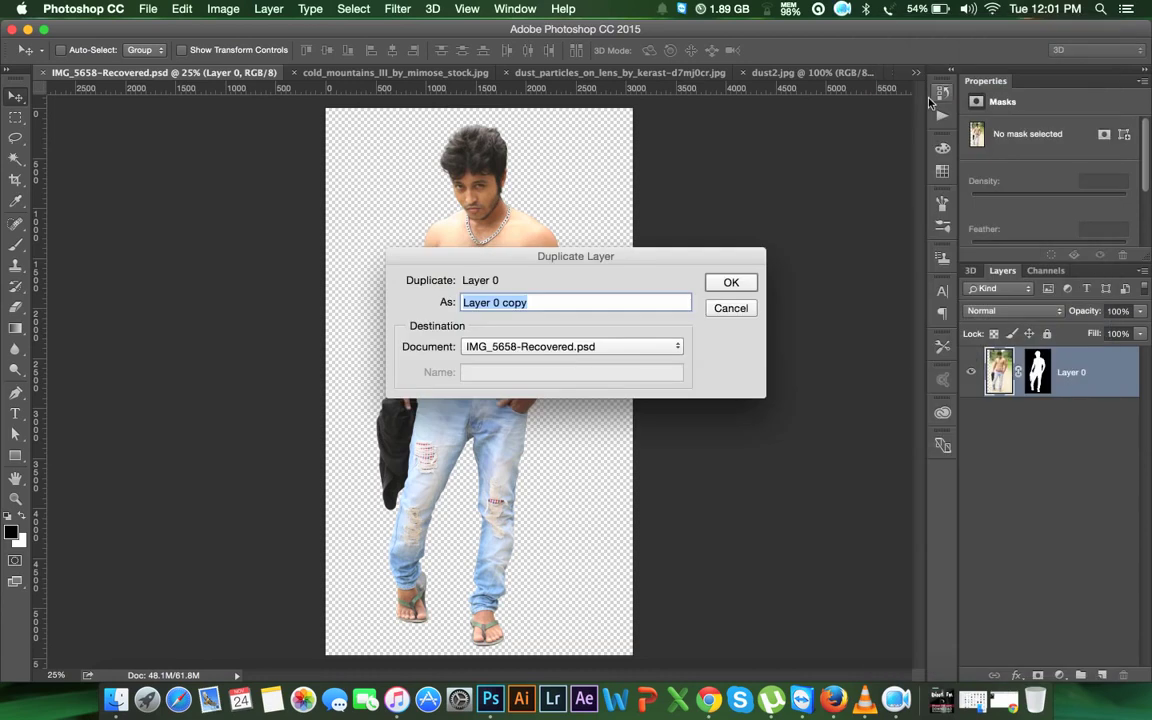
pyautogui.click(570, 346)
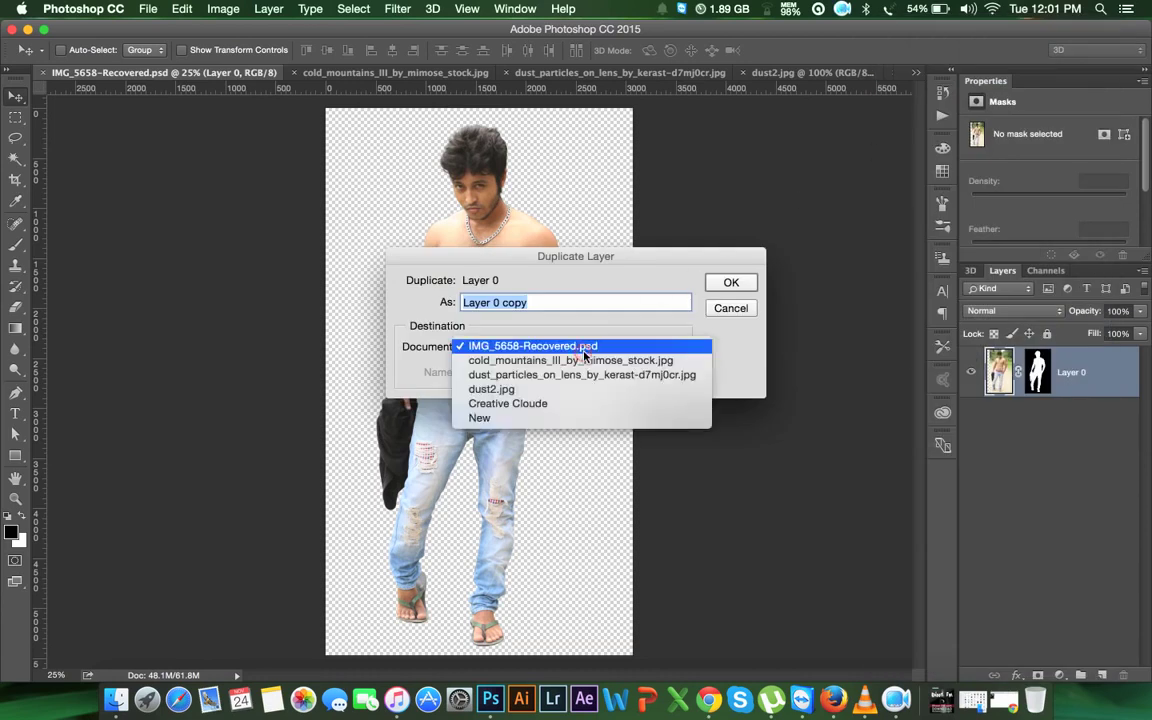
pyautogui.click(530, 404)
pyautogui.click(745, 288)
pyautogui.click(886, 76)
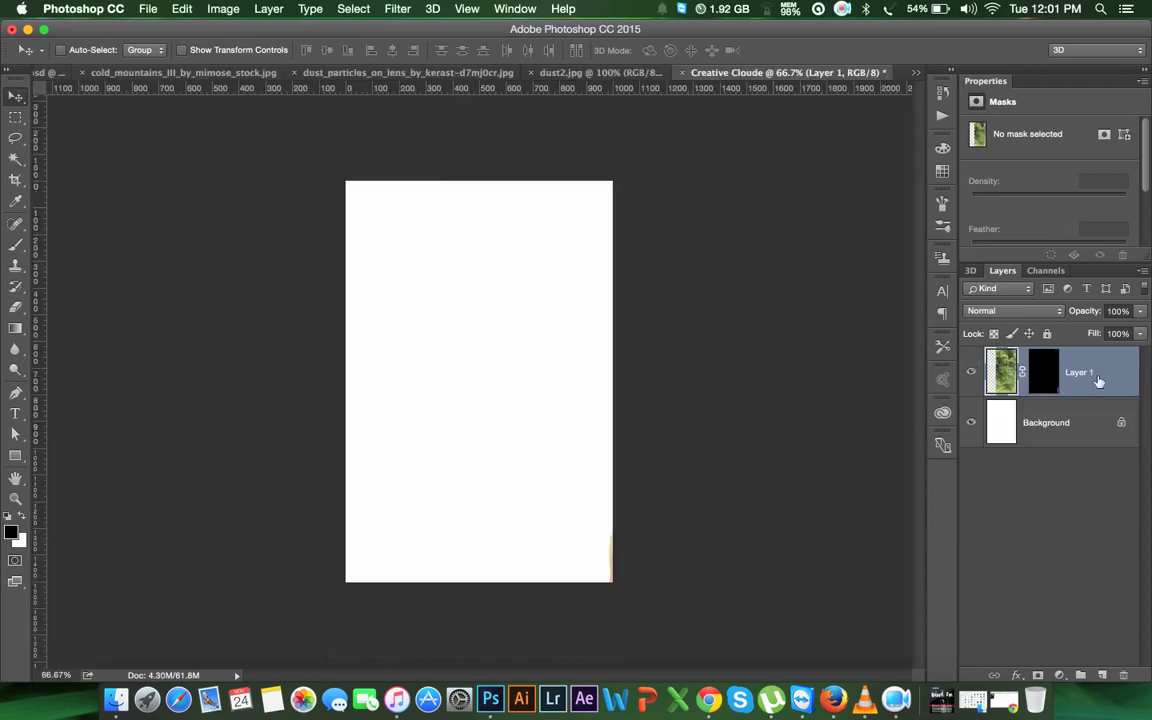
# - Position the copied man on the canvas and convert Layer 1 to a smart object
pyautogui.moveTo(491, 303); pyautogui.dragTo(480, 271)
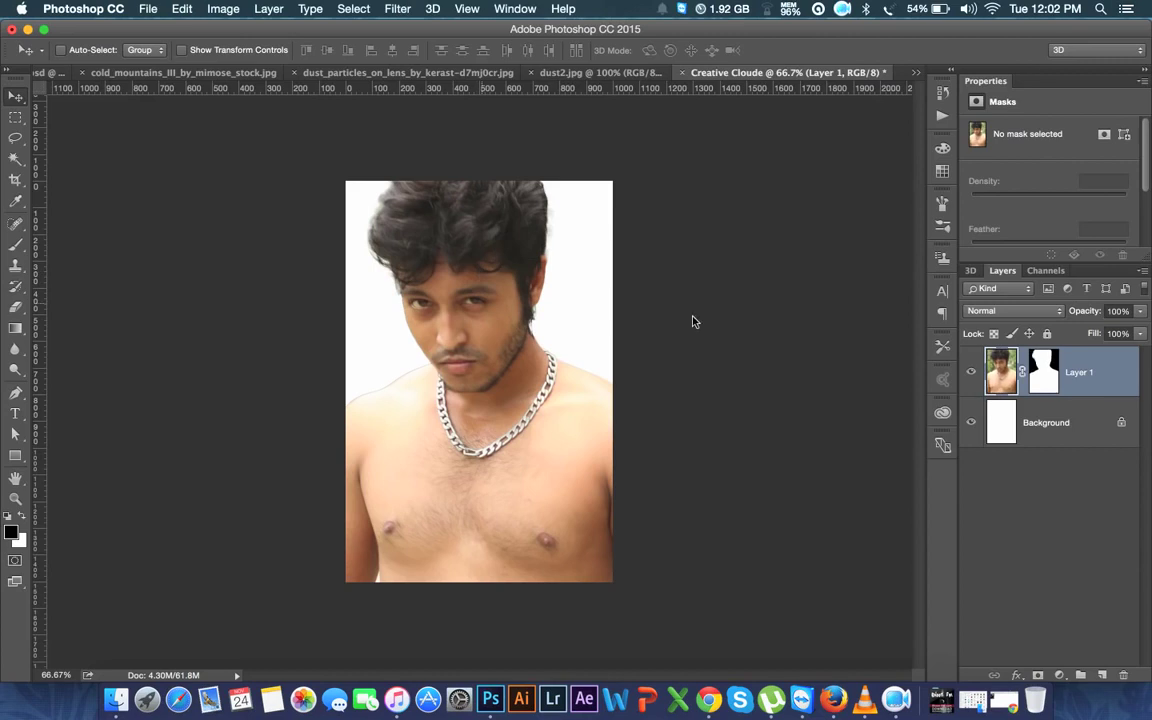
pyautogui.rightClick(1124, 376)
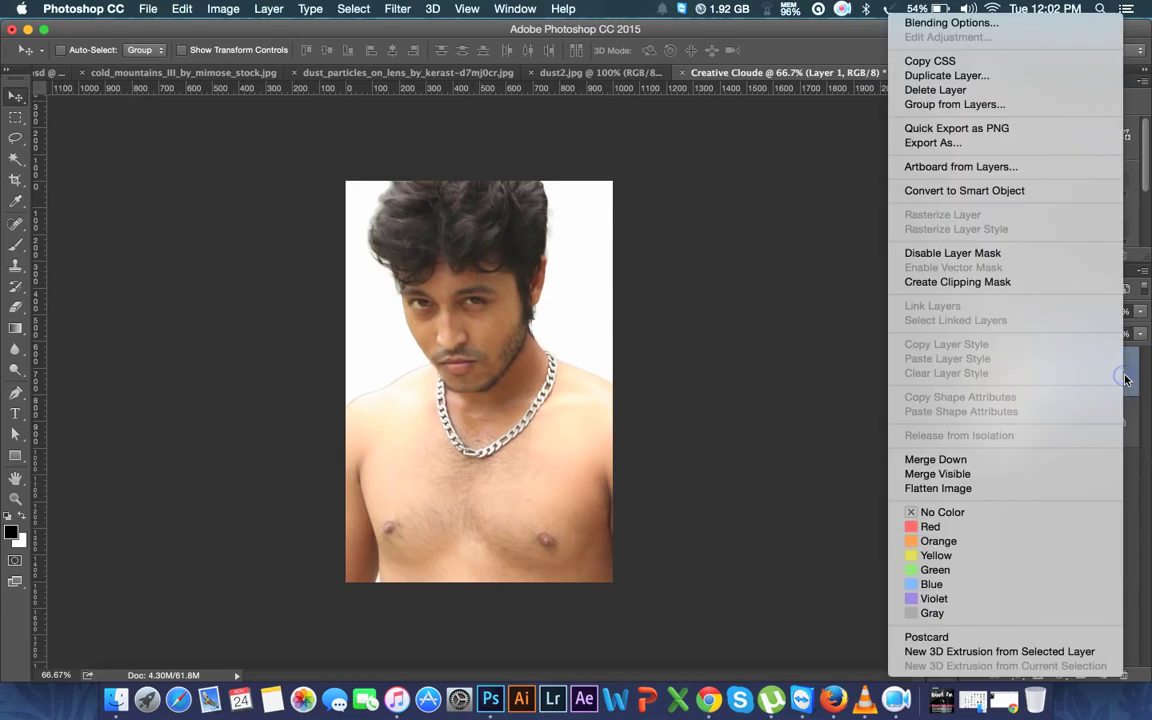
pyautogui.click(975, 195)
# - Free-transform the man's layer, scaling him down and tilting him a few degrees
pyautogui.moveTo(540, 372); pyautogui.dragTo(537, 420)
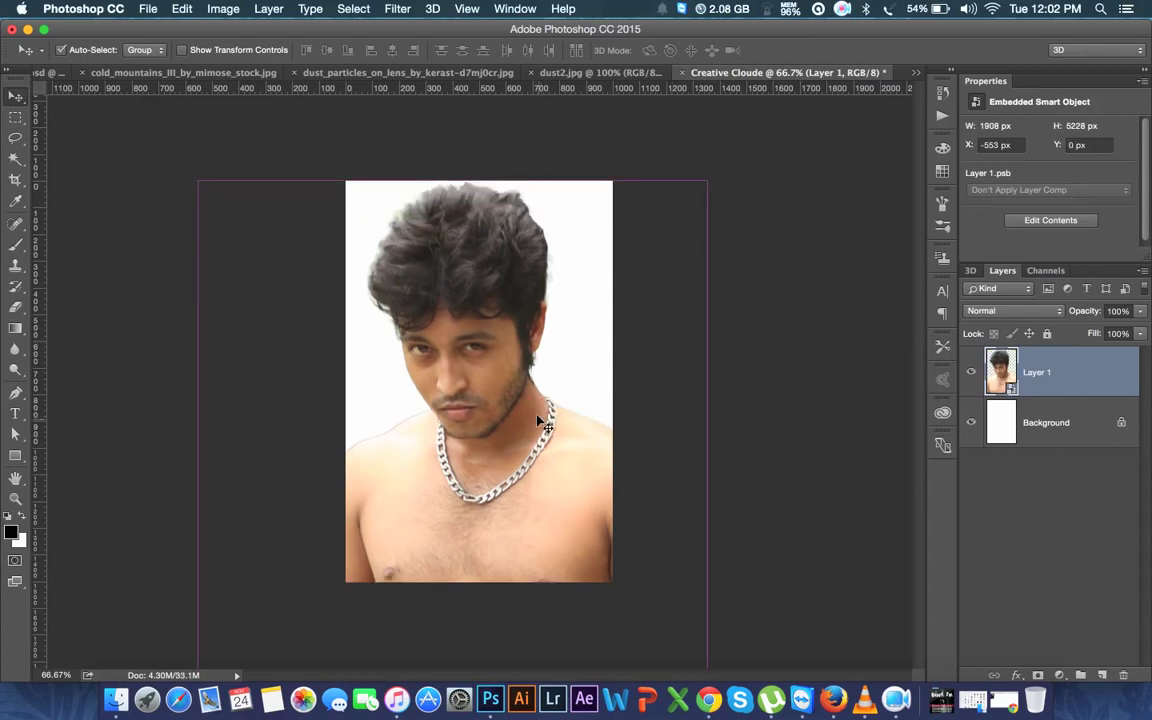
pyautogui.hotkey('ctrl', 't')
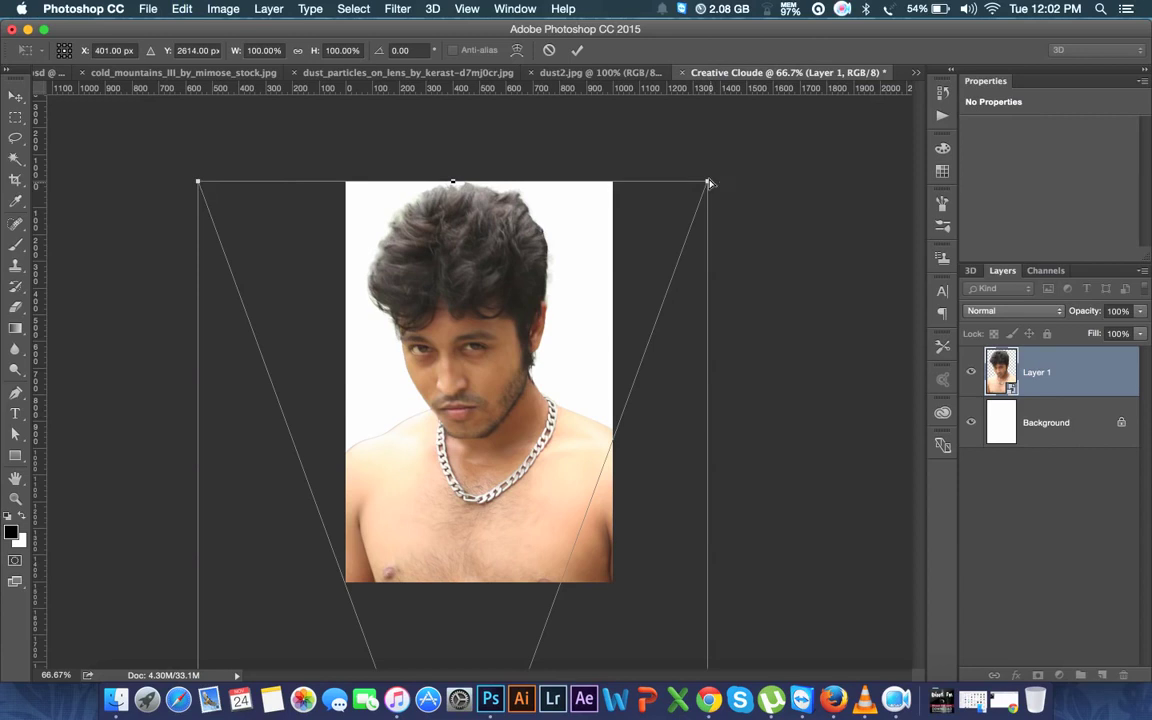
pyautogui.moveTo(709, 183); pyautogui.dragTo(469, 509)
pyautogui.moveTo(443, 586)
pyautogui.mouseDown()
pyautogui.moveTo(510, 230)
pyautogui.moveTo(410, 230)
pyautogui.mouseUp()
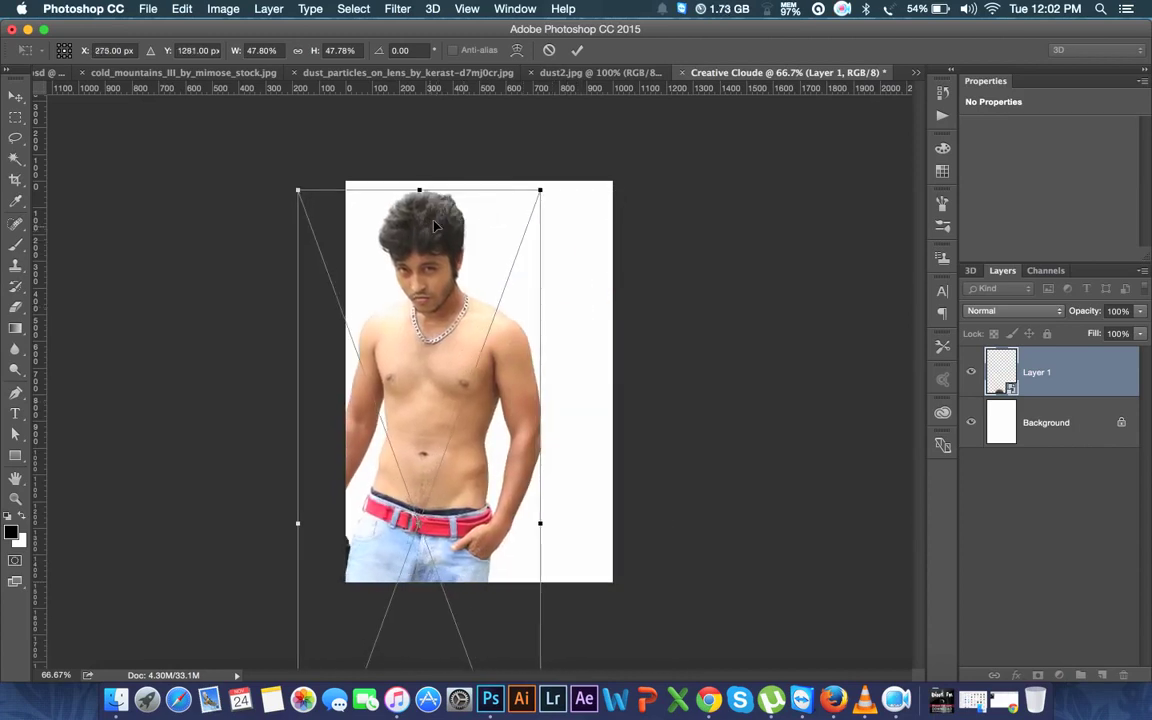
pyautogui.moveTo(541, 189); pyautogui.dragTo(572, 102)
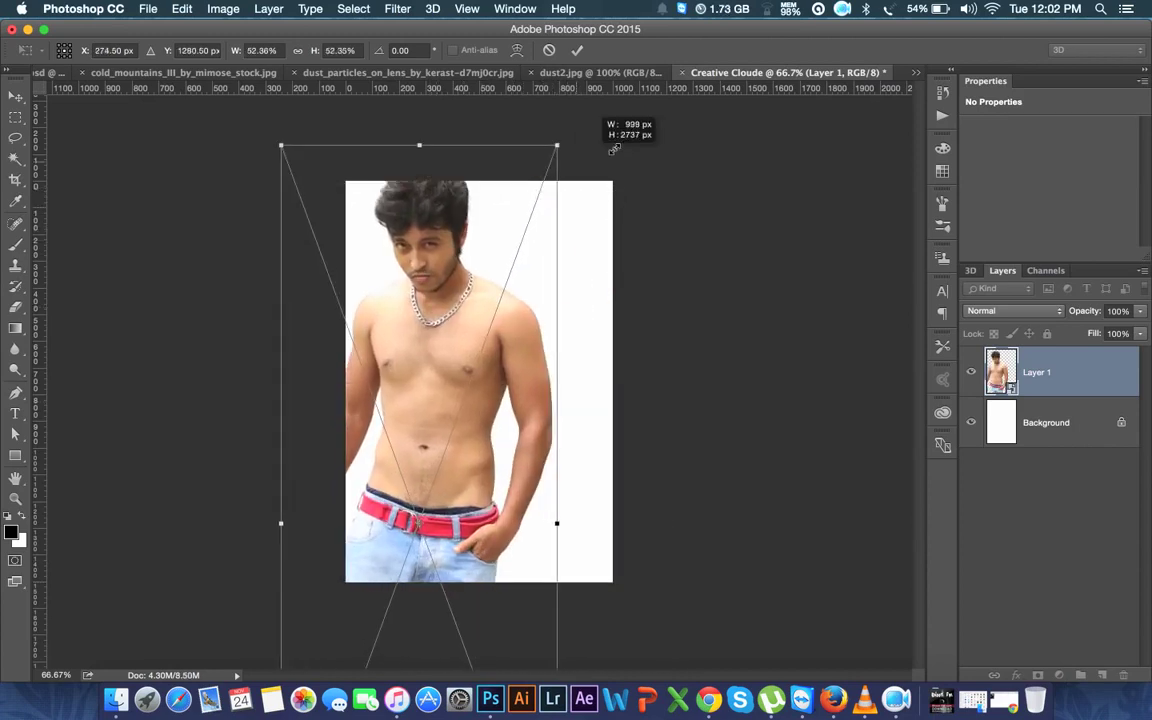
pyautogui.moveTo(551, 222); pyautogui.dragTo(516, 327)
pyautogui.moveTo(539, 221); pyautogui.dragTo(521, 239)
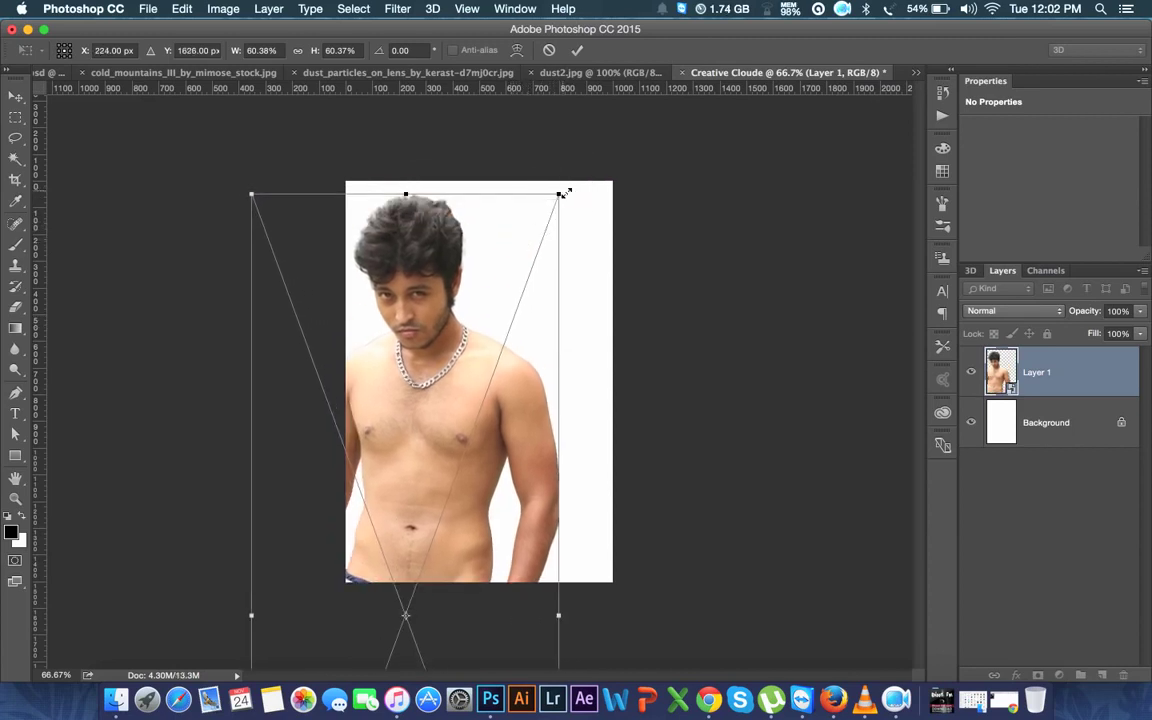
pyautogui.moveTo(558, 193); pyautogui.dragTo(551, 212)
pyautogui.moveTo(496, 270)
pyautogui.mouseDown()
pyautogui.moveTo(488, 236)
pyautogui.moveTo(640, 216)
pyautogui.mouseUp()
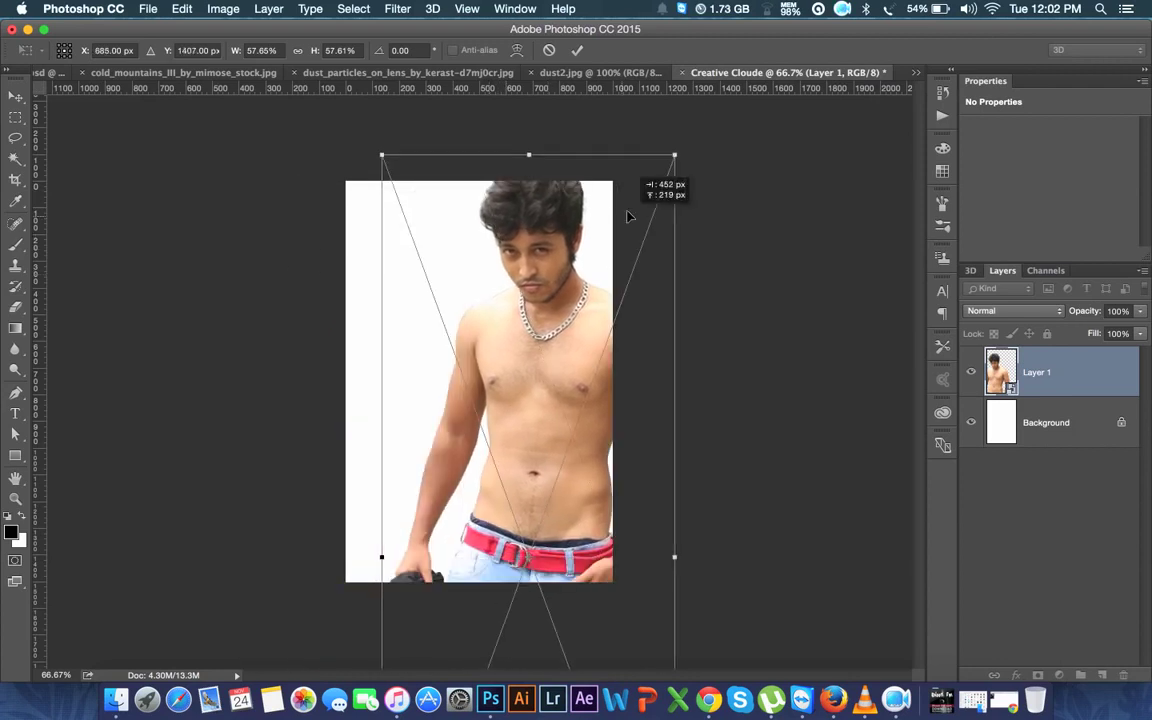
pyautogui.moveTo(751, 360)
pyautogui.mouseDown()
pyautogui.moveTo(772, 292)
pyautogui.moveTo(686, 316)
pyautogui.mouseUp()
pyautogui.moveTo(552, 318); pyautogui.dragTo(600, 360)
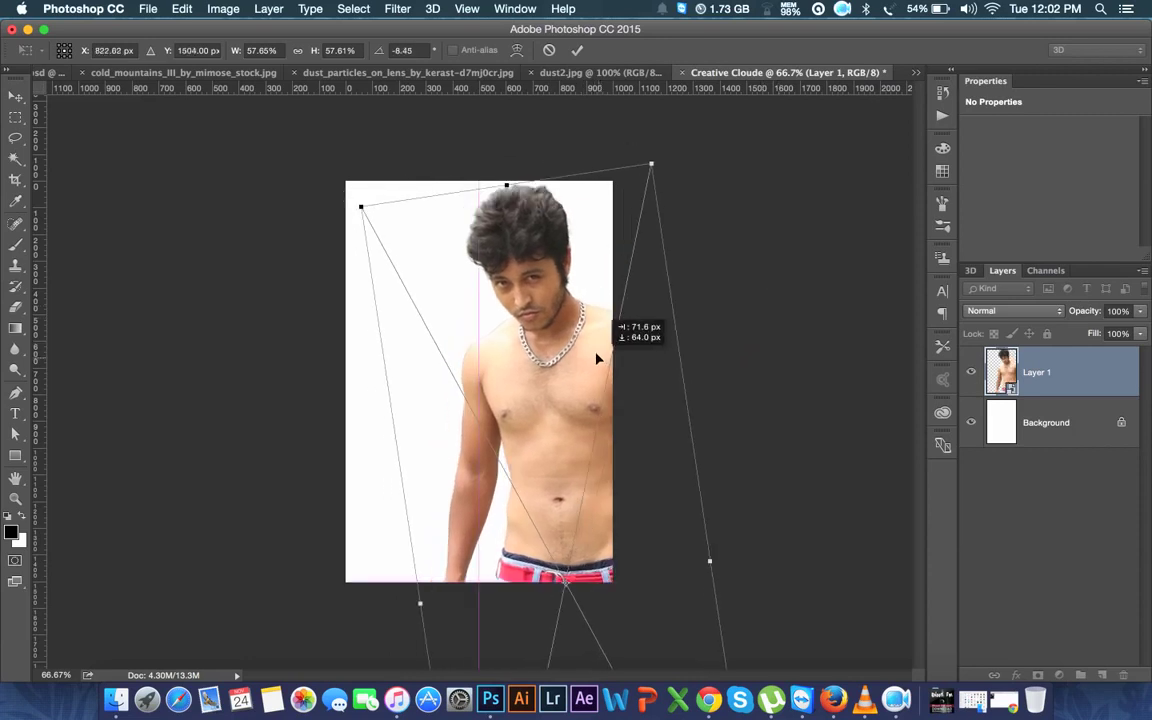
# - Fine-tune the man to about 53% scale and -8.45° tilt, commit, and nudge into place
pyautogui.click(586, 334)
pyautogui.moveTo(588, 334); pyautogui.dragTo(454, 343)
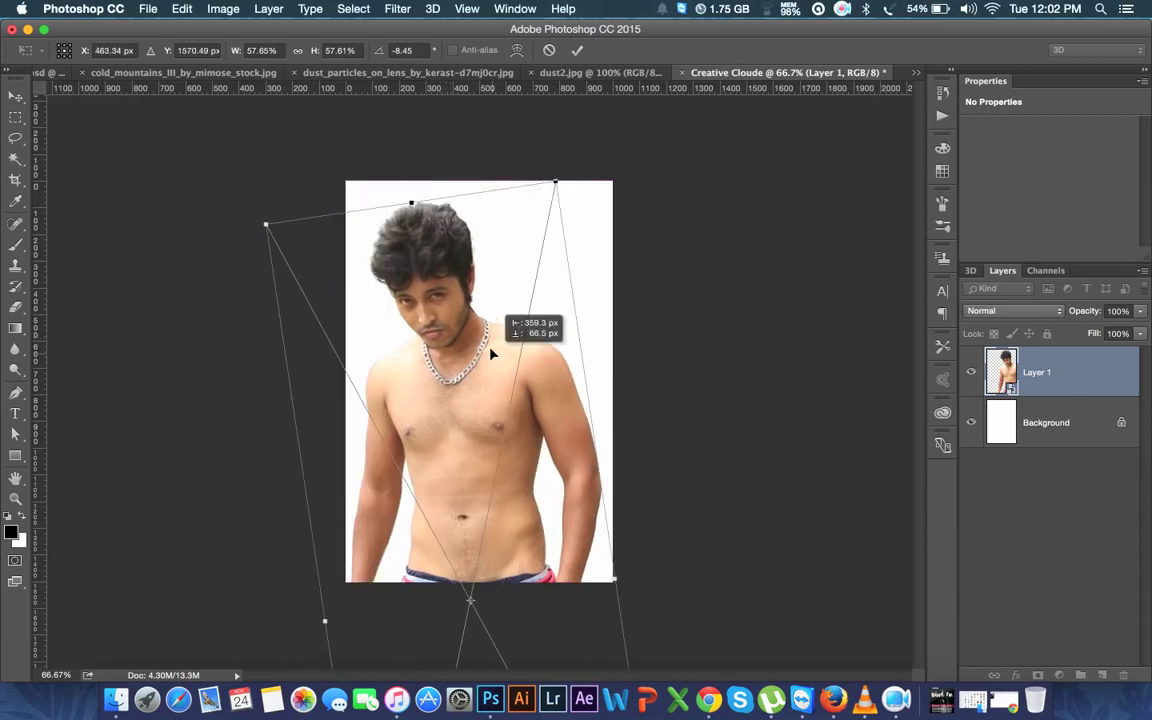
pyautogui.moveTo(454, 343); pyautogui.dragTo(556, 350)
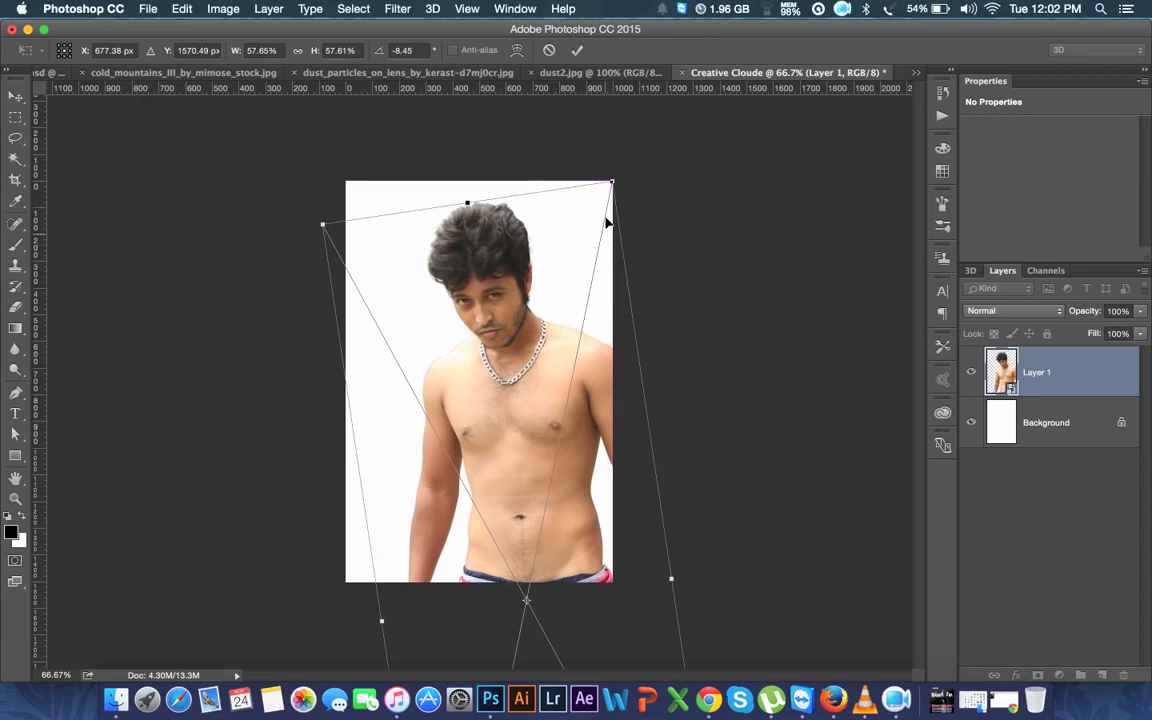
pyautogui.moveTo(612, 182); pyautogui.dragTo(656, 141)
pyautogui.moveTo(581, 221); pyautogui.dragTo(536, 286)
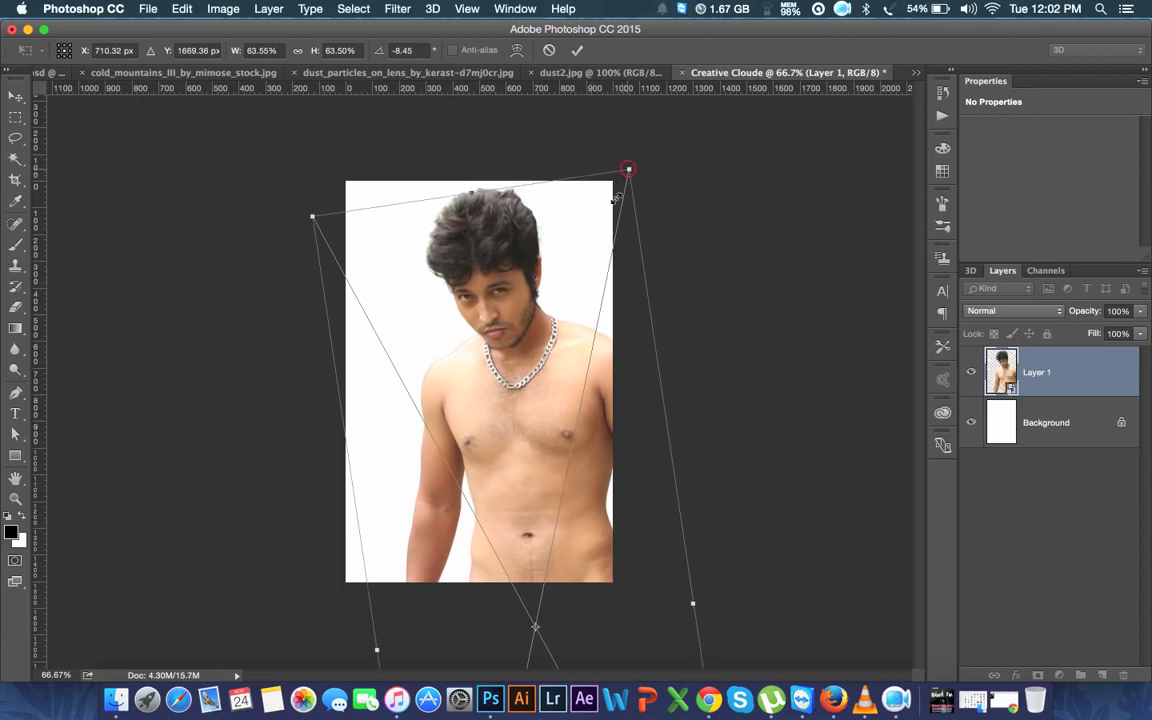
pyautogui.moveTo(629, 165); pyautogui.dragTo(617, 230)
pyautogui.moveTo(553, 298); pyautogui.dragTo(558, 289)
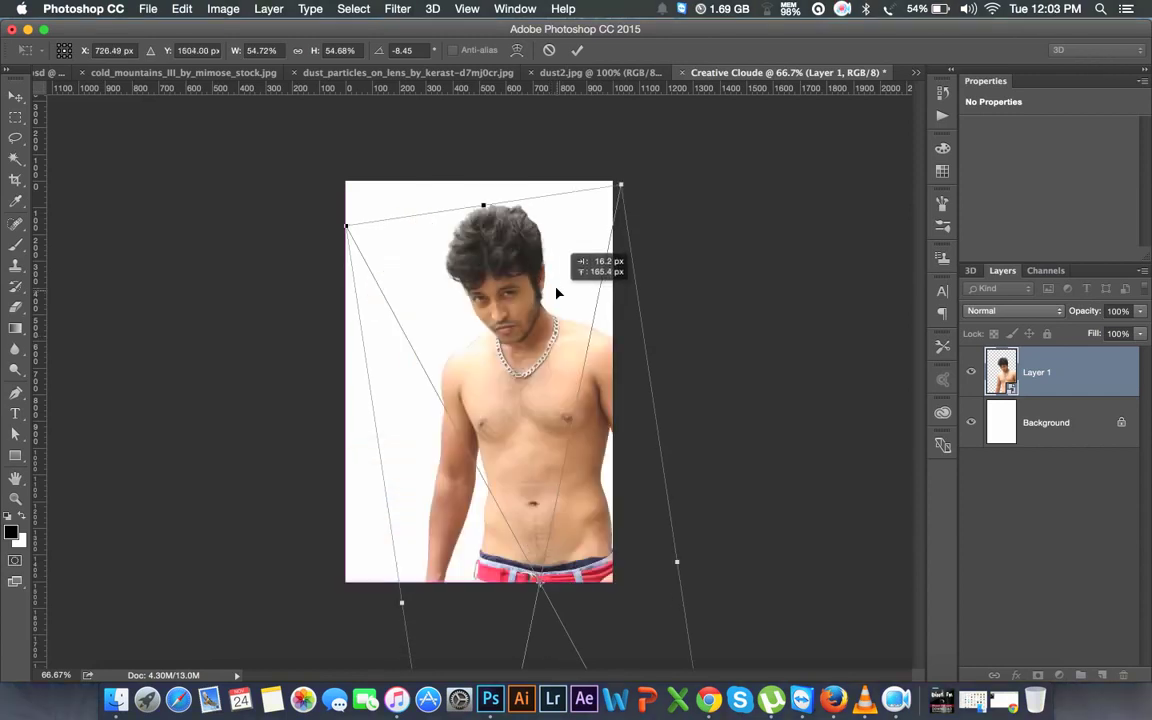
pyautogui.moveTo(620, 183); pyautogui.dragTo(618, 196)
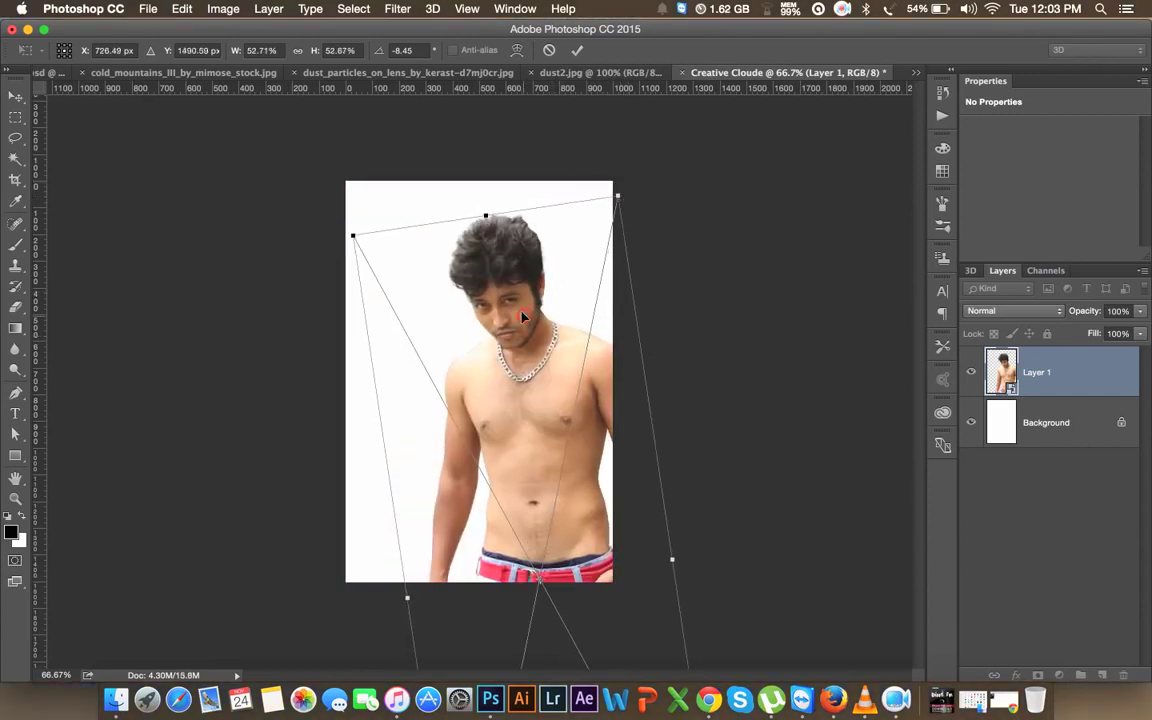
pyautogui.moveTo(518, 322); pyautogui.dragTo(537, 308)
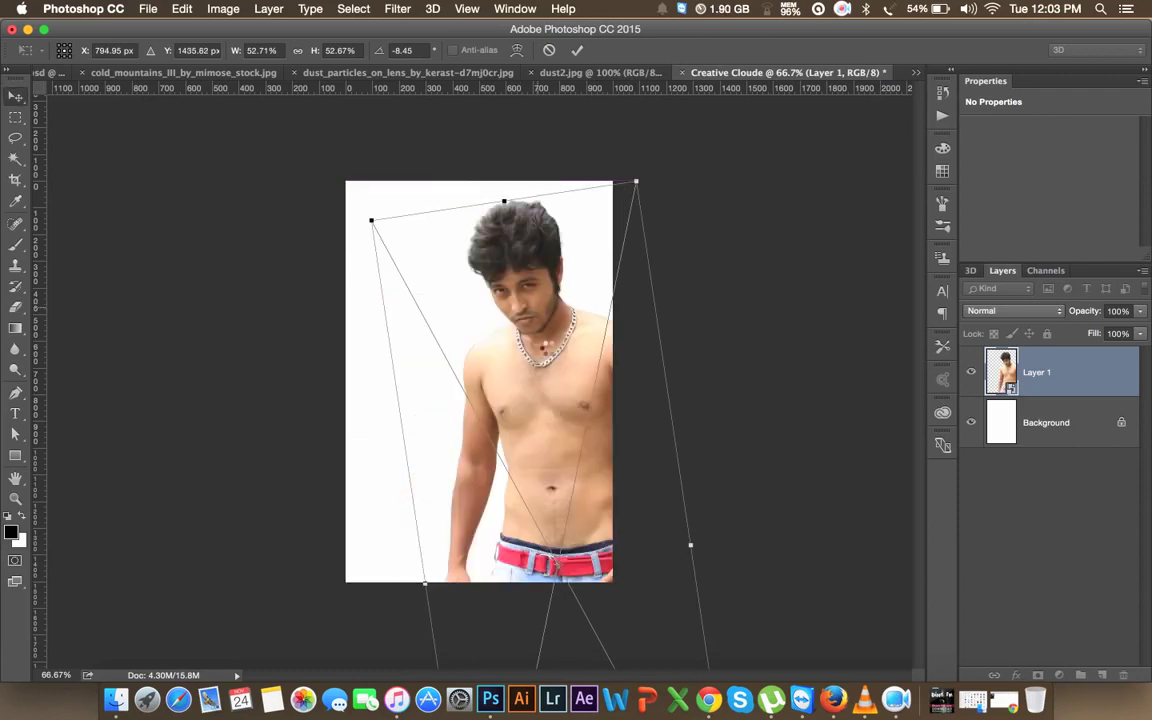
pyautogui.press('Return')
pyautogui.moveTo(540, 355); pyautogui.dragTo(535, 342)
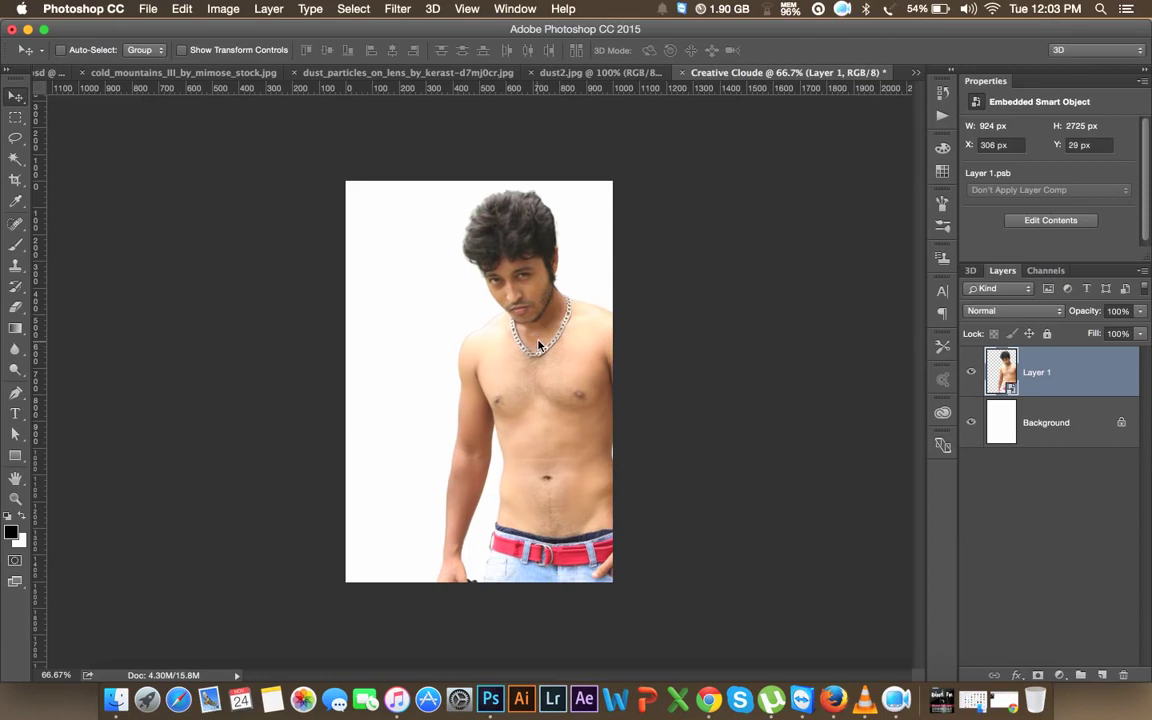
# - Zoom to 300% on the man's chest and set the Pen tool to Path mode
pyautogui.press('super+plus')
pyautogui.press('super+plus')
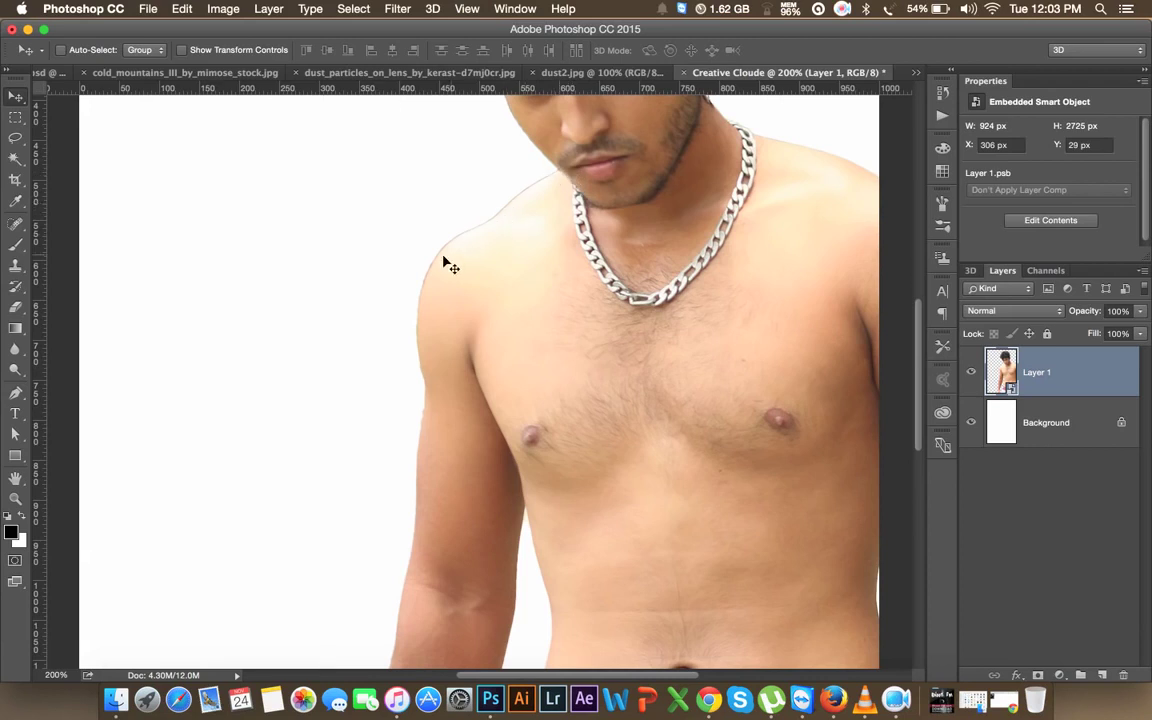
pyautogui.press('super+plus')
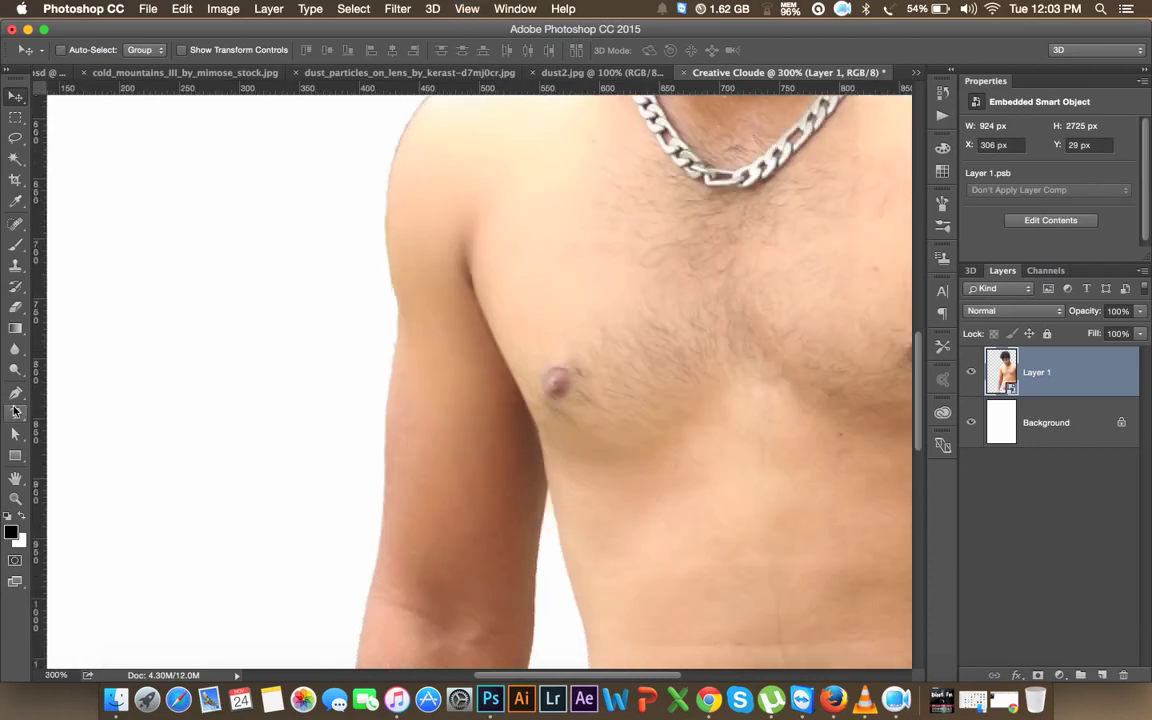
pyautogui.click(15, 392)
pyautogui.scroll(1, 380, 265)
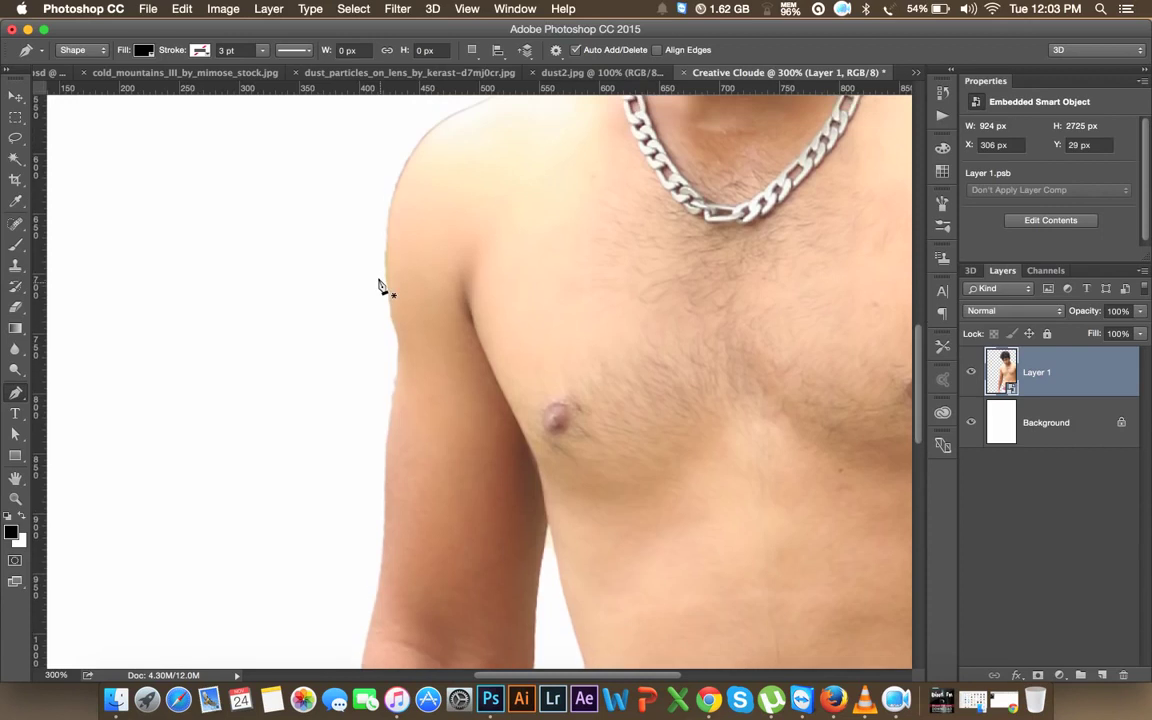
pyautogui.scroll(5, 384, 288)
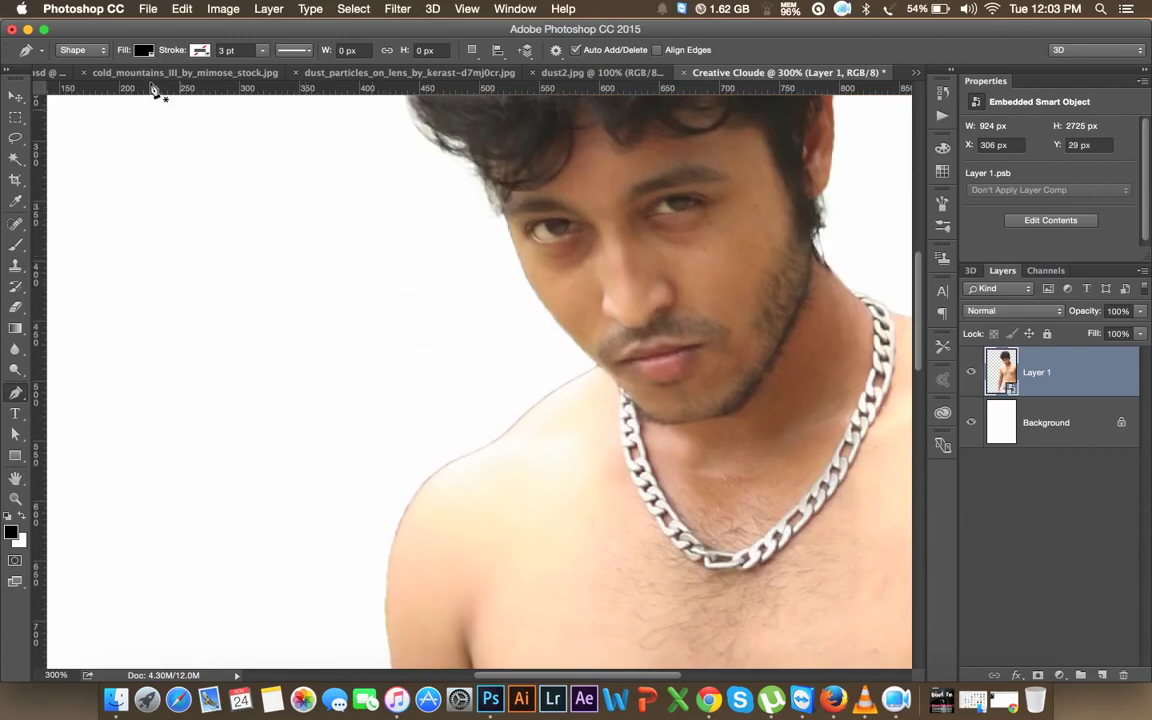
pyautogui.click(85, 50)
pyautogui.click(84, 62)
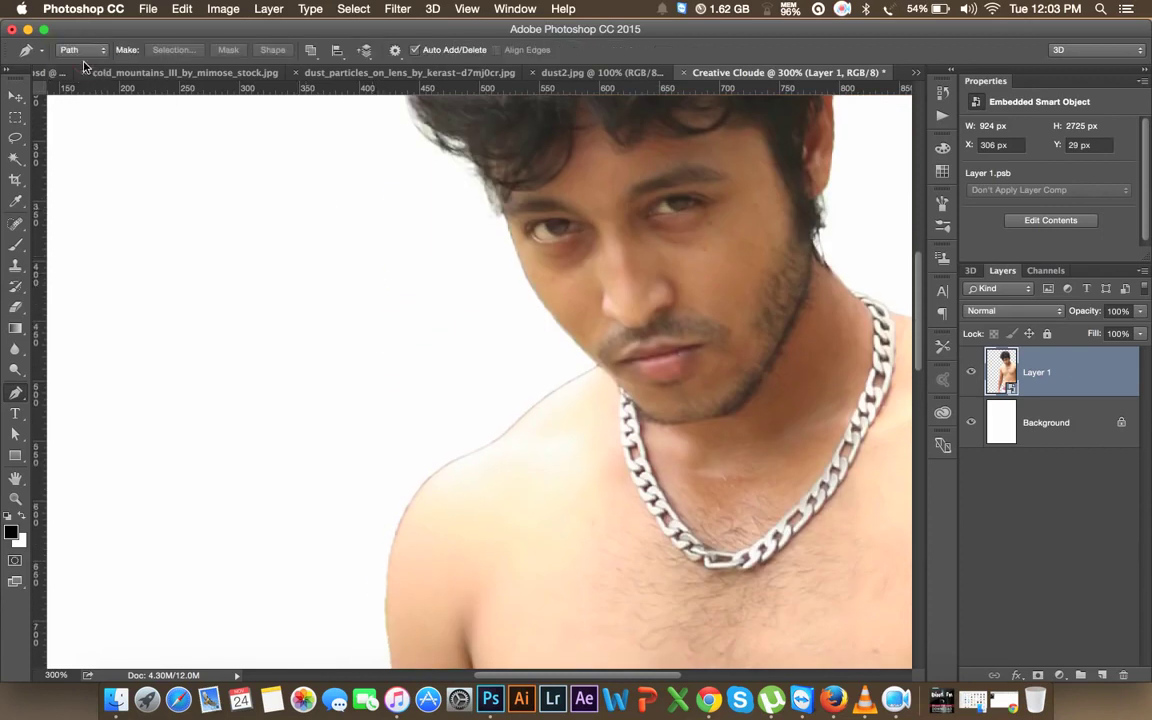
# - Trace a closed pen path around the white background beside the man's left shoulder
pyautogui.click(597, 367)
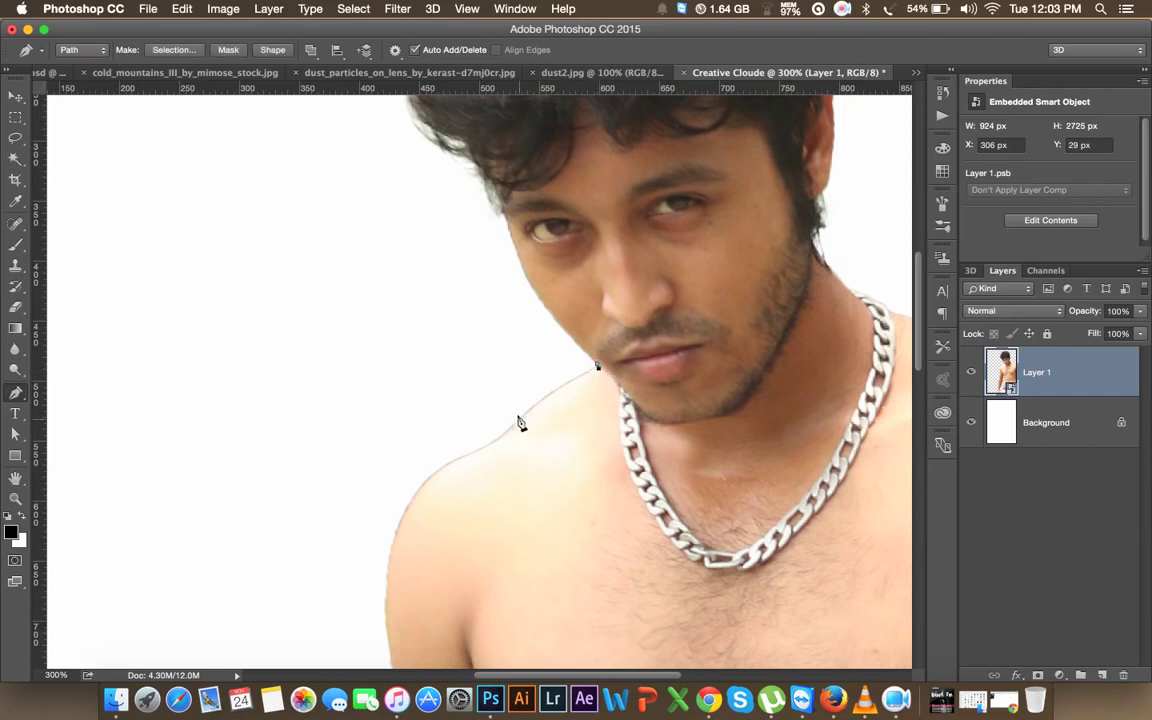
pyautogui.moveTo(521, 421); pyautogui.dragTo(496, 450)
pyautogui.click(521, 421)
pyautogui.moveTo(481, 450); pyautogui.dragTo(455, 458)
pyautogui.moveTo(388, 587)
pyautogui.mouseDown()
pyautogui.moveTo(380, 680)
pyautogui.moveTo(390, 637)
pyautogui.mouseUp()
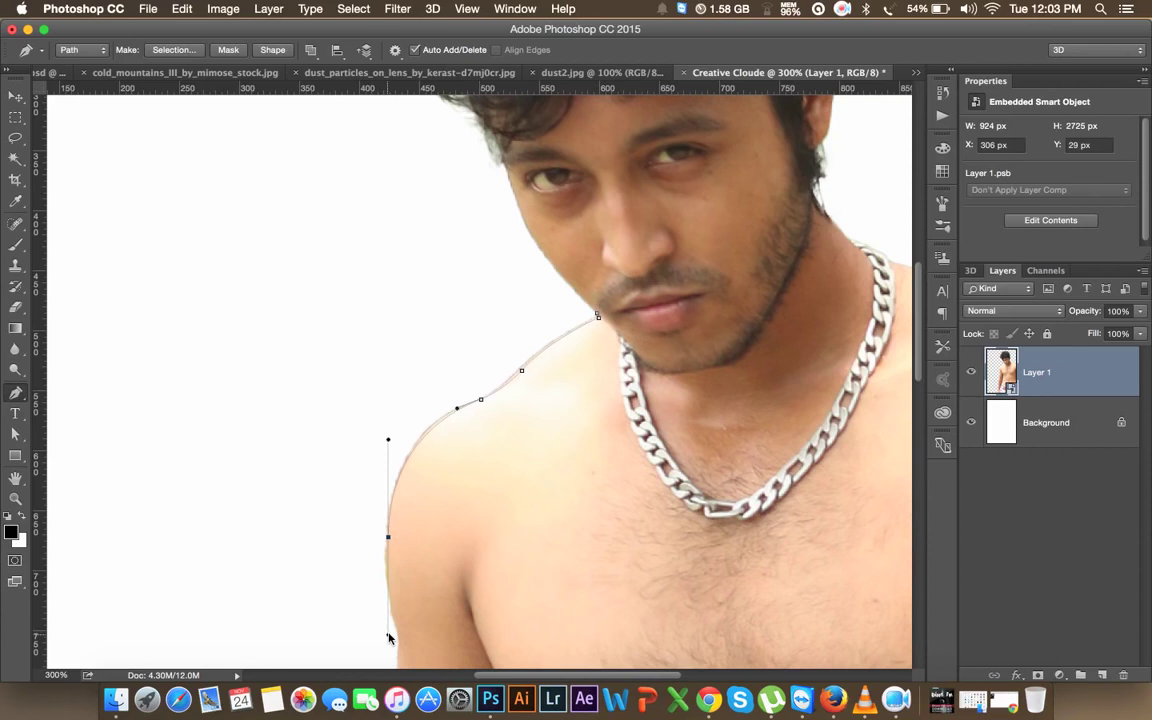
pyautogui.scroll(-1, 390, 637)
pyautogui.scroll(-3, 390, 637)
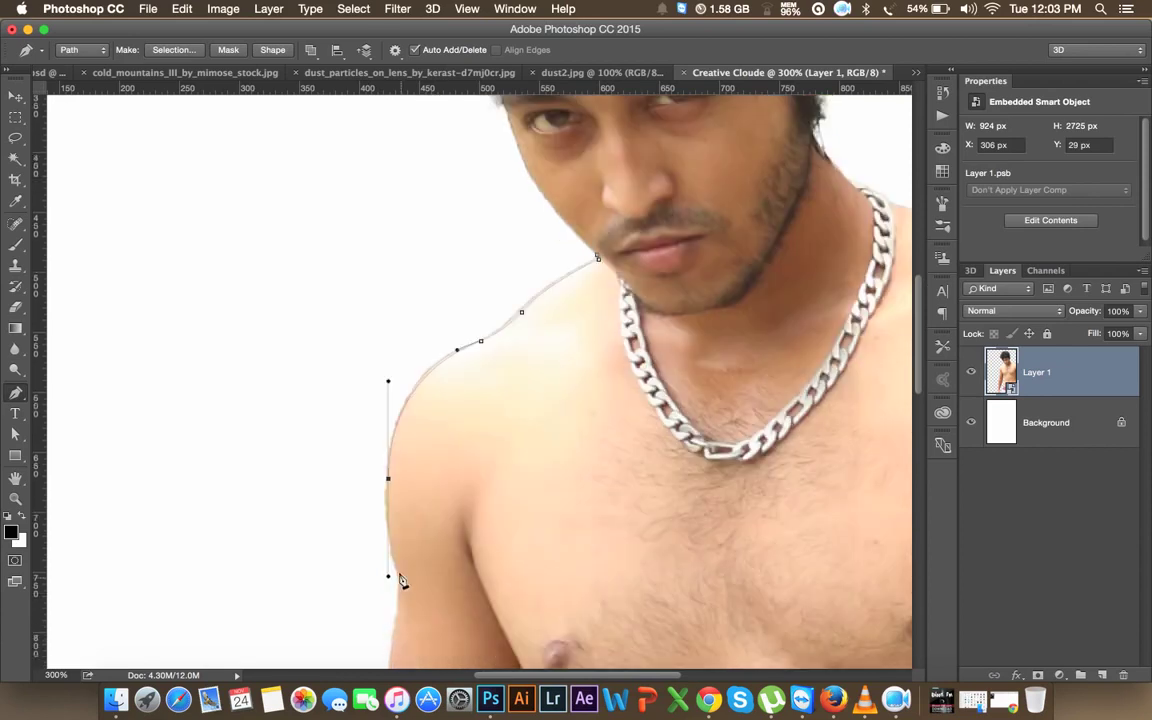
pyautogui.moveTo(393, 571); pyautogui.dragTo(331, 568)
pyautogui.click(342, 326)
pyautogui.click(452, 264)
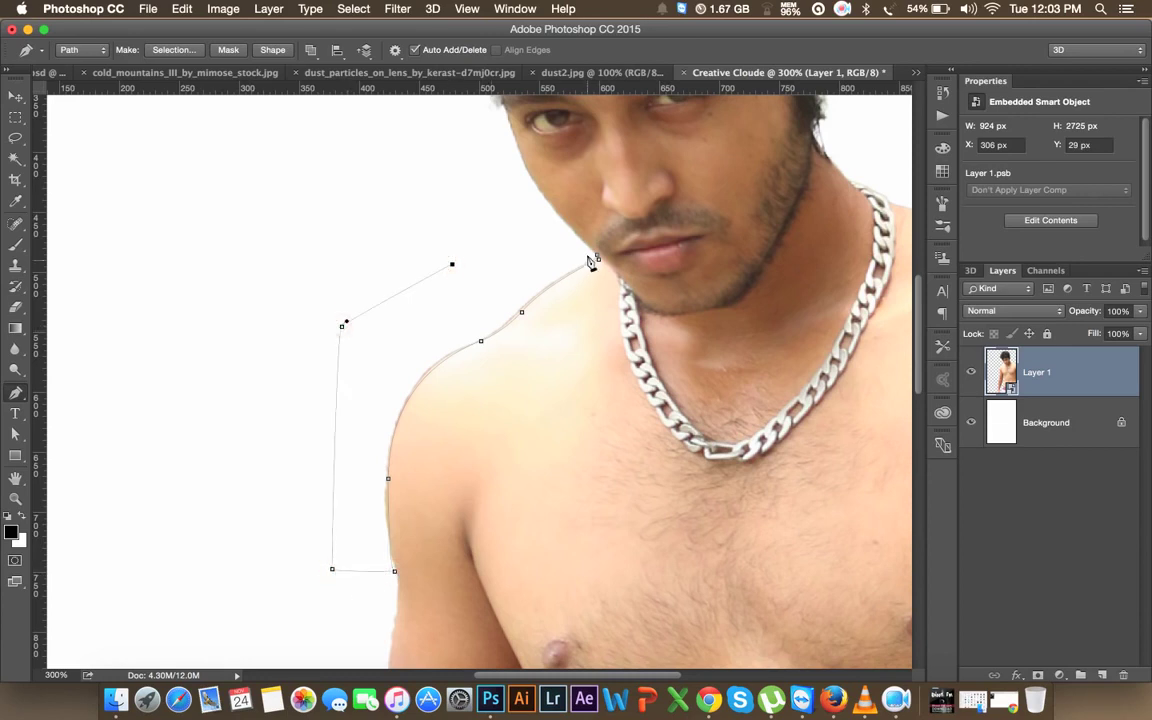
pyautogui.click(597, 257)
# - Convert the path to a selection and try deleting it, dismissing the smart object error
pyautogui.hotkey('ctrl', 'a')
pyautogui.hotkey('ctrl', 'Return')
pyautogui.press('Delete')
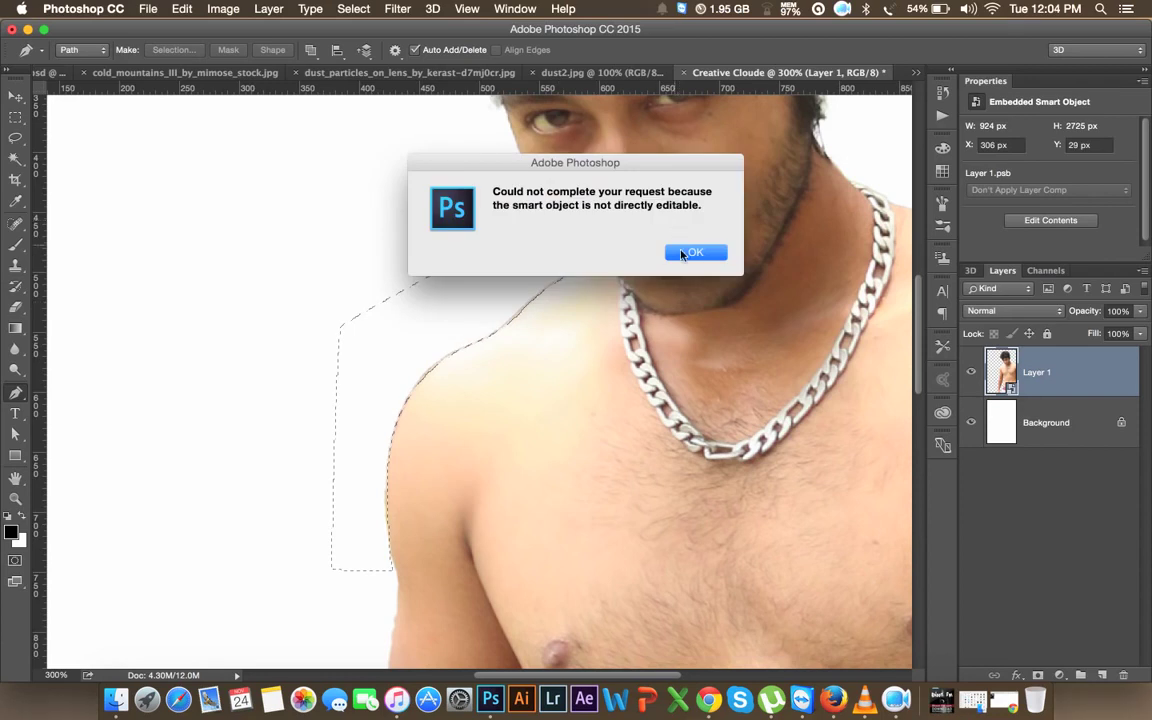
pyautogui.click(690, 253)
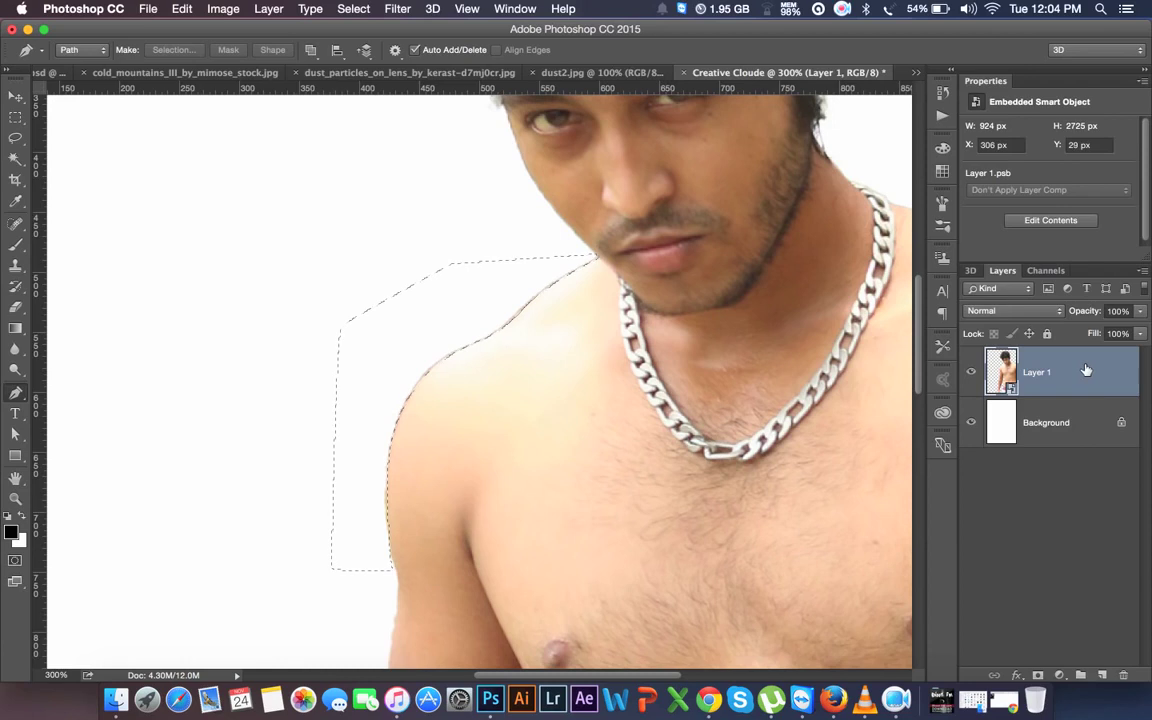
# - Rasterize Layer 1, deselect the shoulder selection, and fit the image on screen
pyautogui.rightClick(1082, 370)
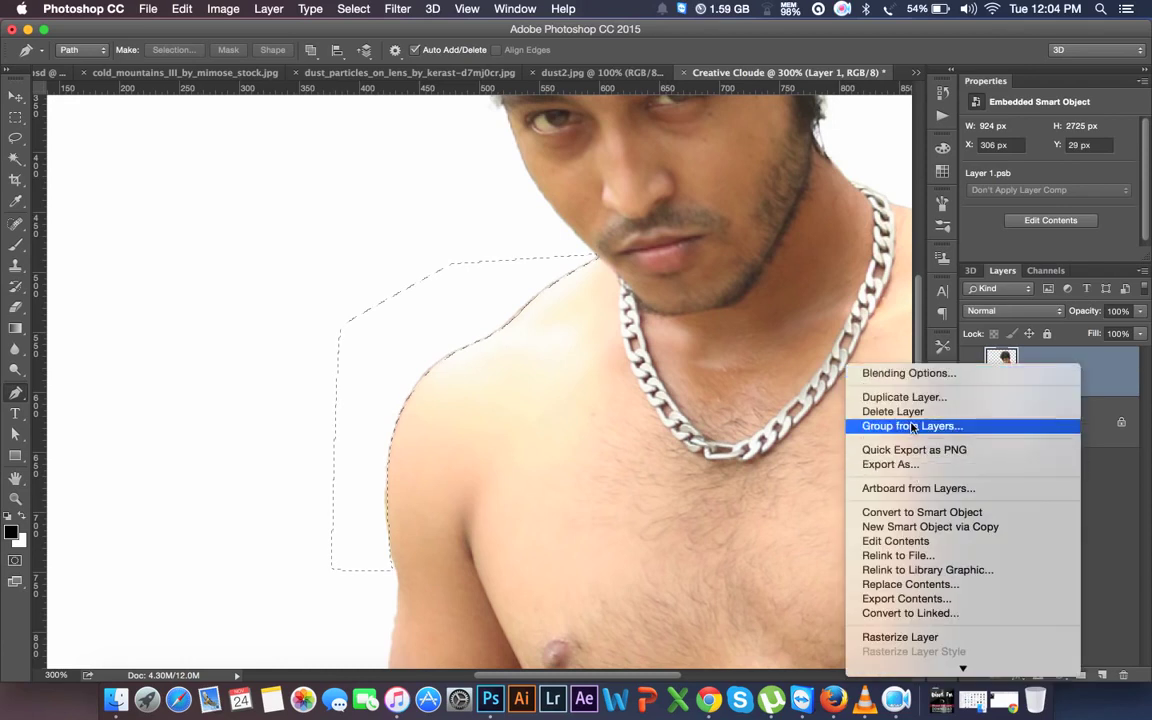
pyautogui.click(910, 637)
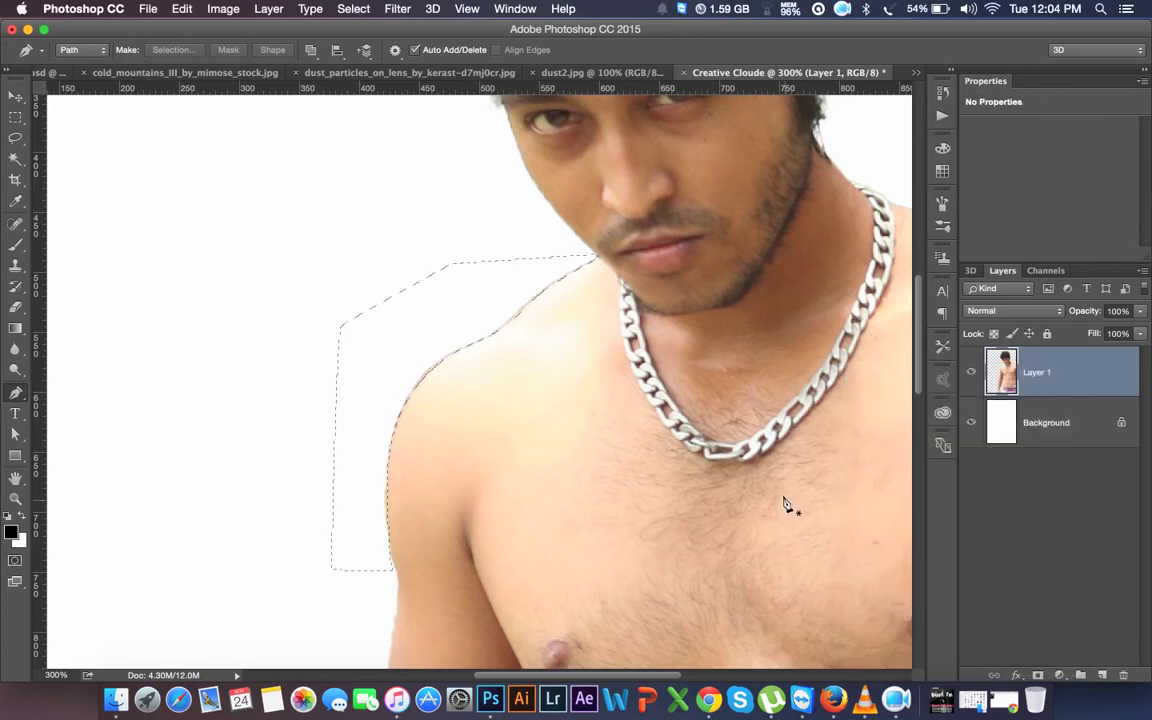
pyautogui.hotkey('ctrl', 'd')
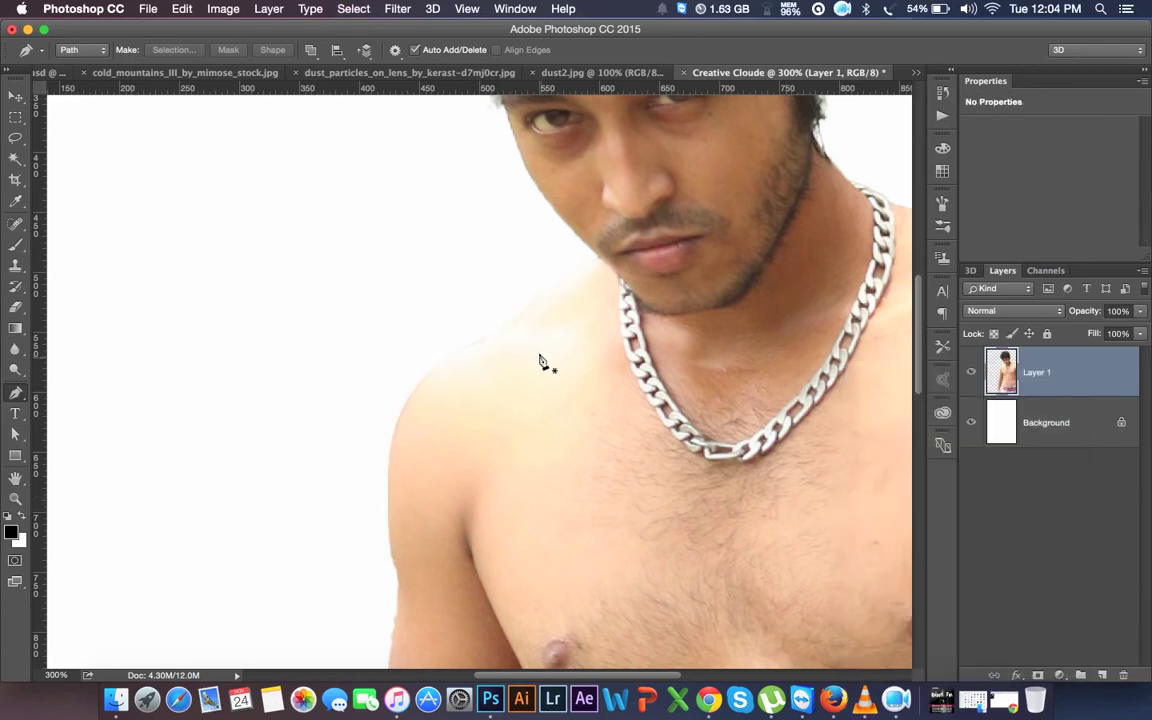
pyautogui.hotkey('ctrl', '0')
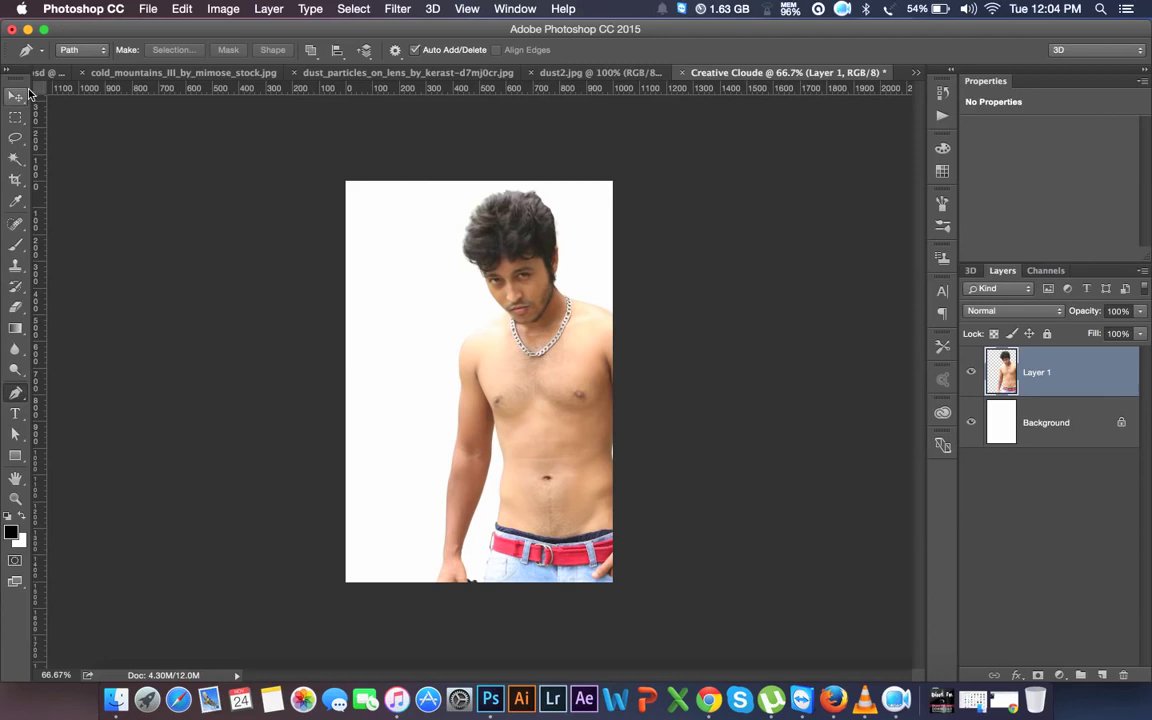
# - Drag the cold_mountains image toward the man's document, dismissing a locked layer warning
pyautogui.click(16, 96)
pyautogui.click(120, 73)
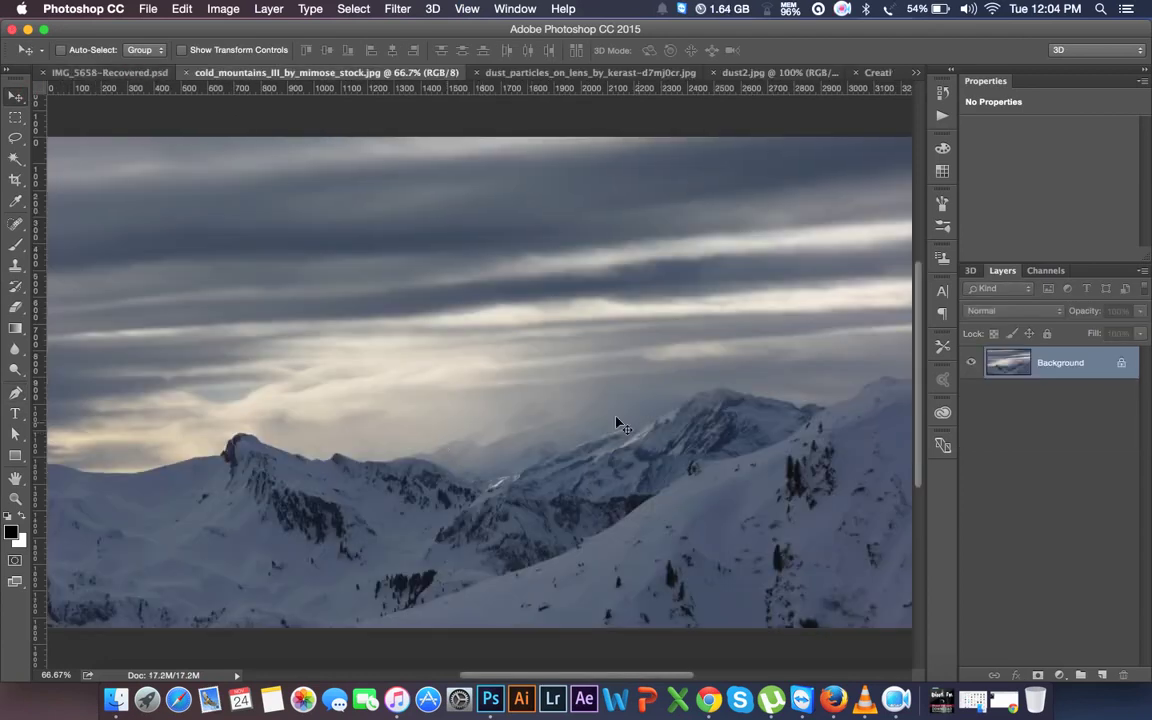
pyautogui.moveTo(627, 435)
pyautogui.mouseDown()
pyautogui.moveTo(709, 187)
pyautogui.moveTo(822, 75)
pyautogui.mouseUp()
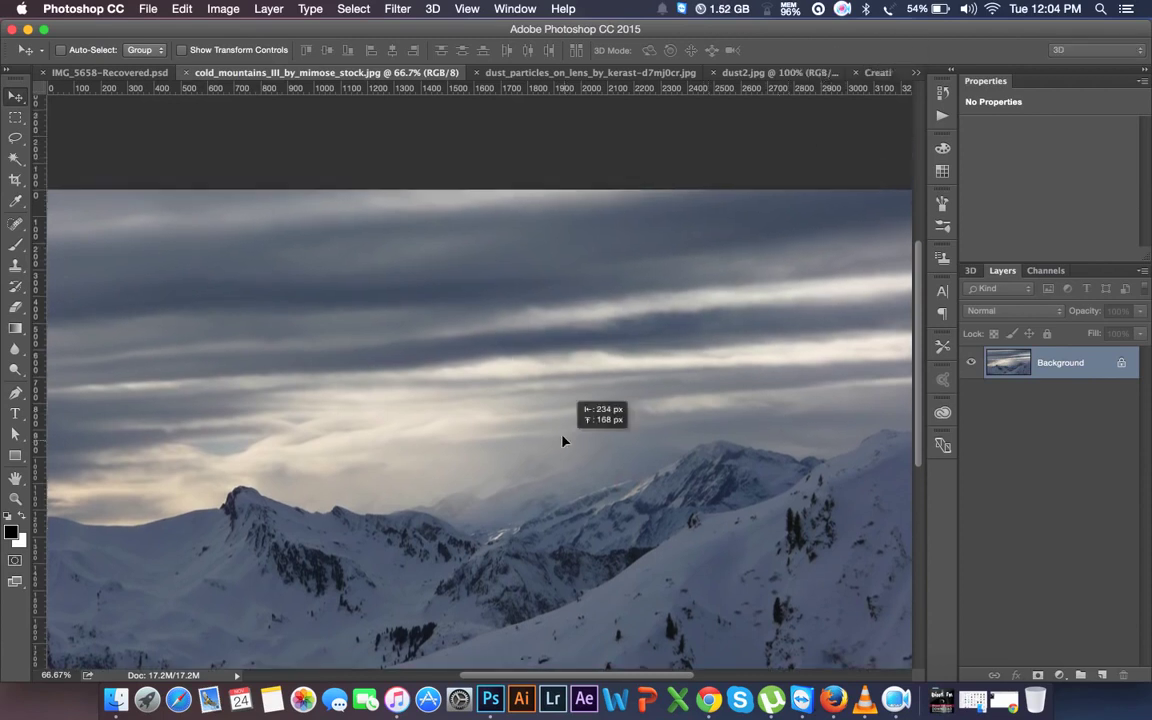
pyautogui.moveTo(833, 73); pyautogui.dragTo(585, 442)
pyautogui.click(700, 254)
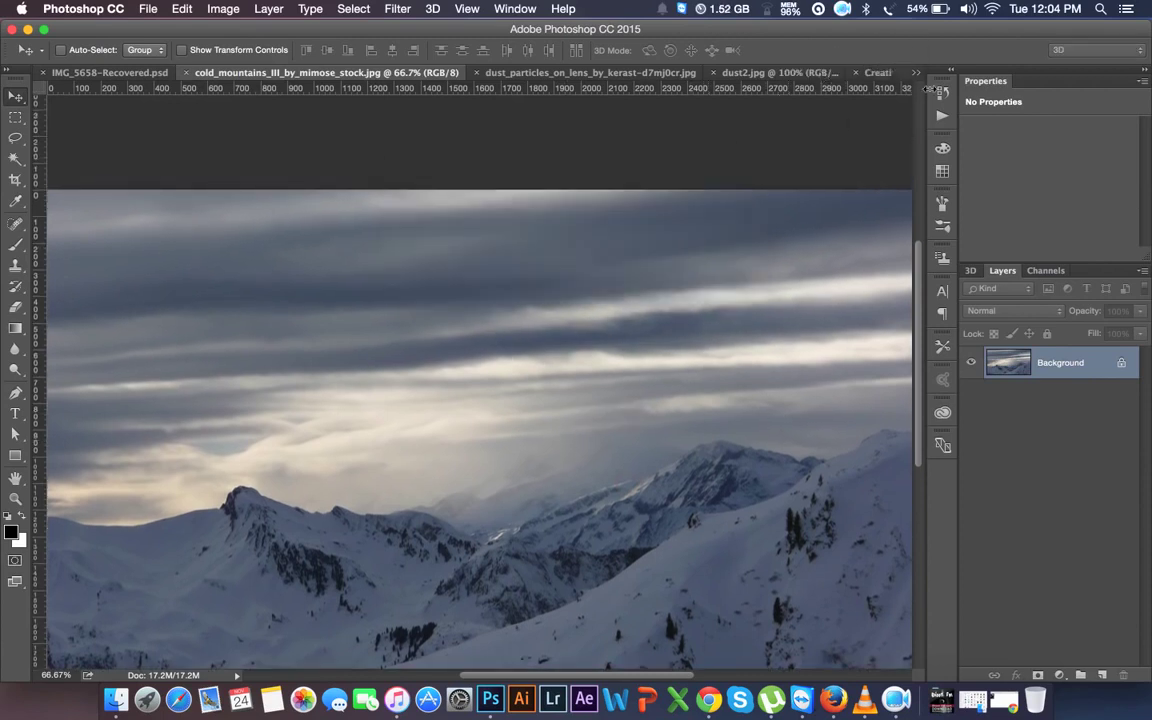
# - Rearrange the document tabs and drop the mountain image into Creative Cloude as Layer 2
pyautogui.click(46, 74)
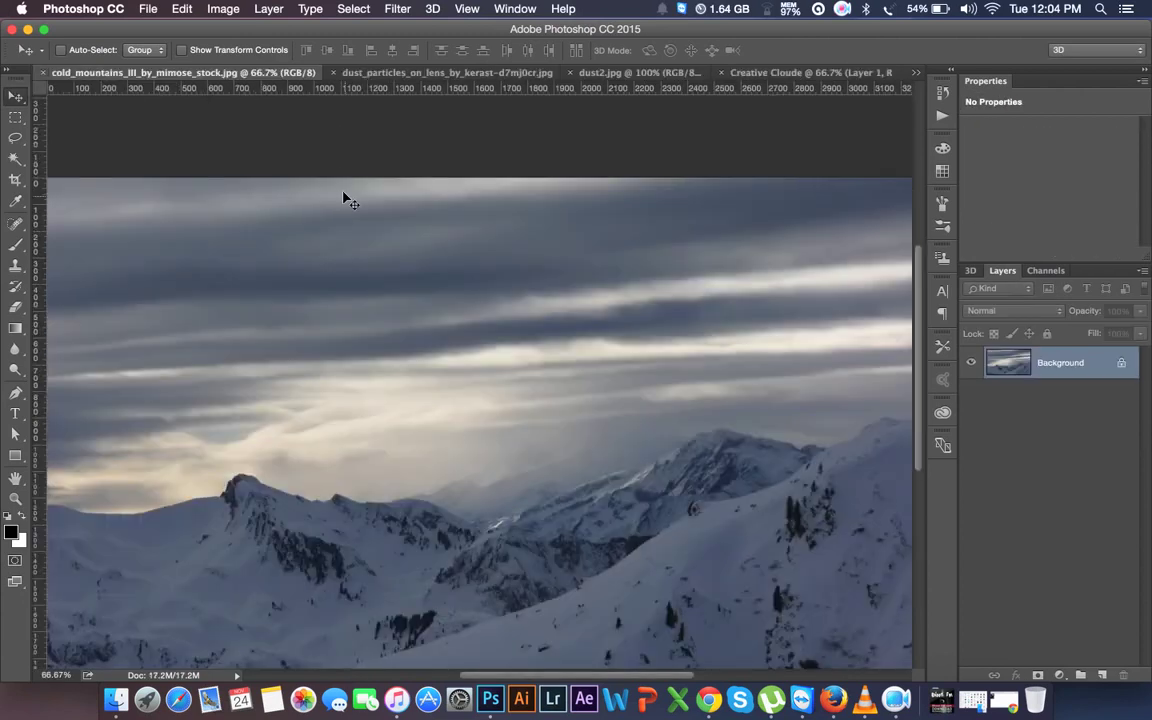
pyautogui.click(805, 72)
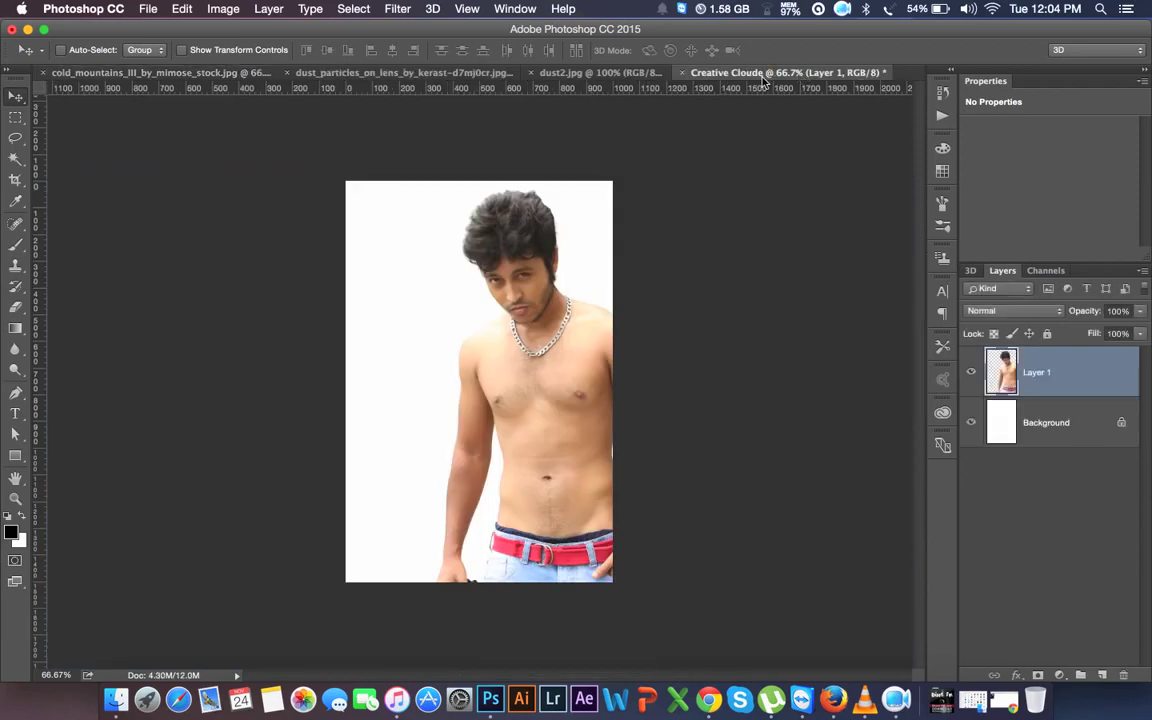
pyautogui.moveTo(798, 73)
pyautogui.mouseDown()
pyautogui.moveTo(383, 90)
pyautogui.moveTo(390, 73)
pyautogui.mouseUp()
pyautogui.click(212, 74)
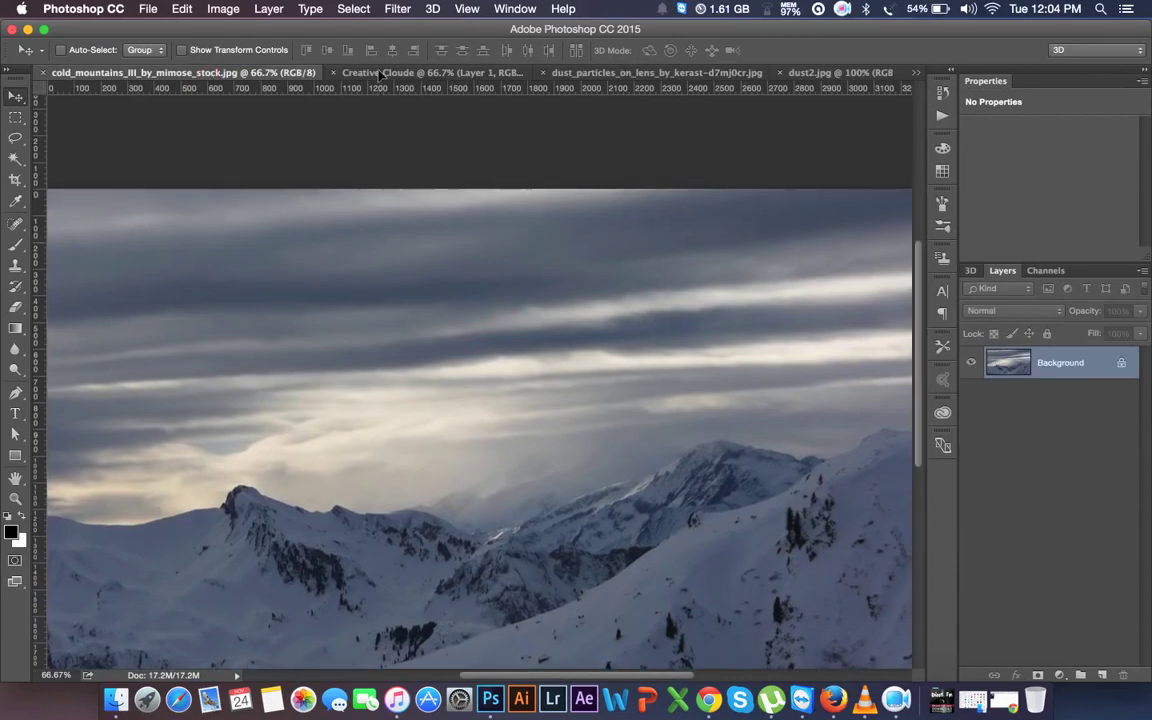
pyautogui.click(380, 74)
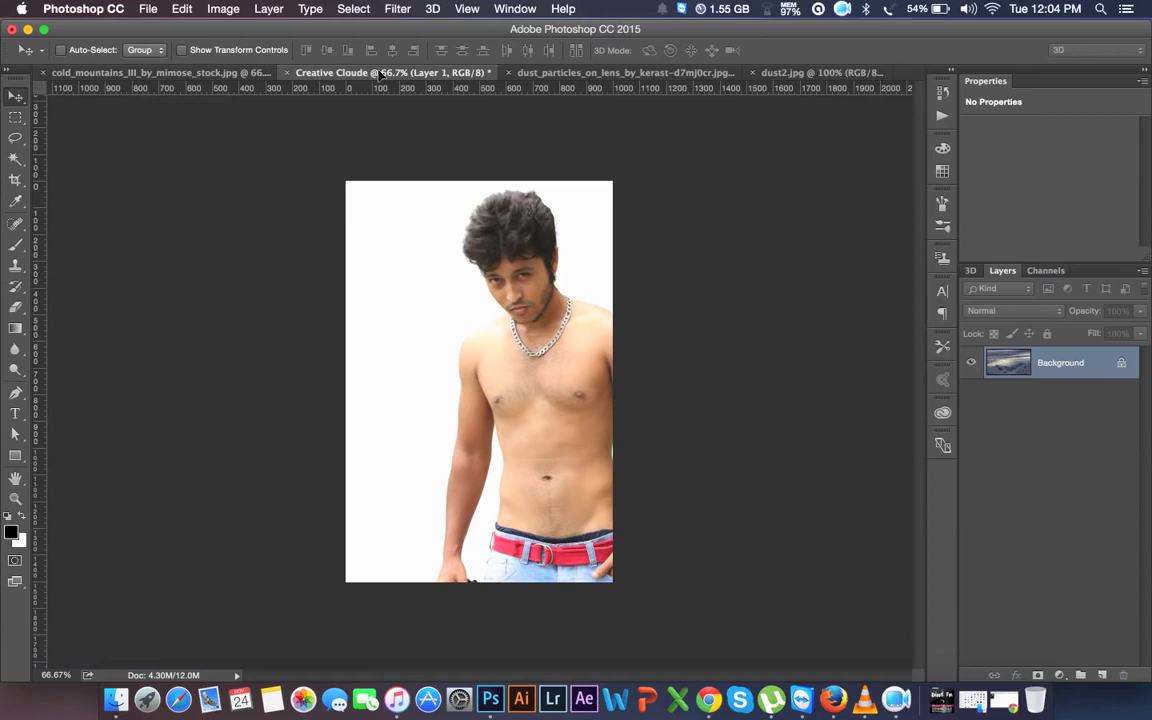
pyautogui.moveTo(420, 222); pyautogui.dragTo(424, 226)
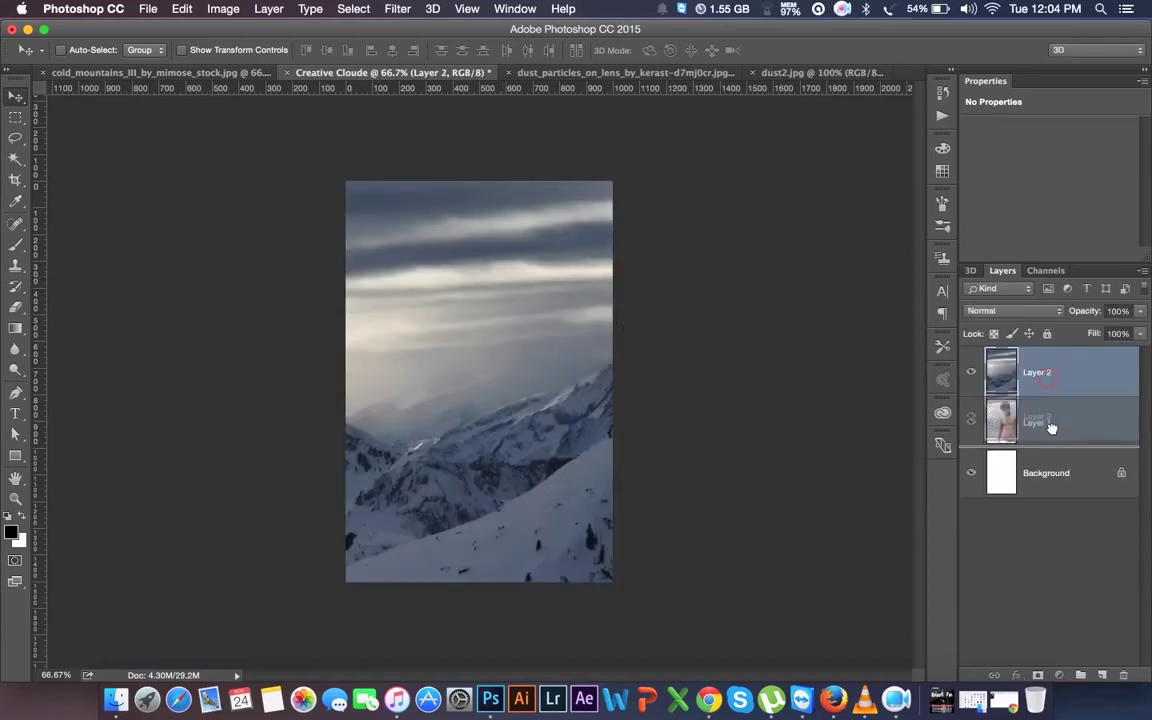
# - Move mountain Layer 2 below the man's Layer 1 and nudge it into place
pyautogui.moveTo(1054, 393); pyautogui.dragTo(1054, 440)
pyautogui.moveTo(829, 426)
pyautogui.mouseDown()
pyautogui.moveTo(771, 432)
pyautogui.moveTo(830, 431)
pyautogui.mouseUp()
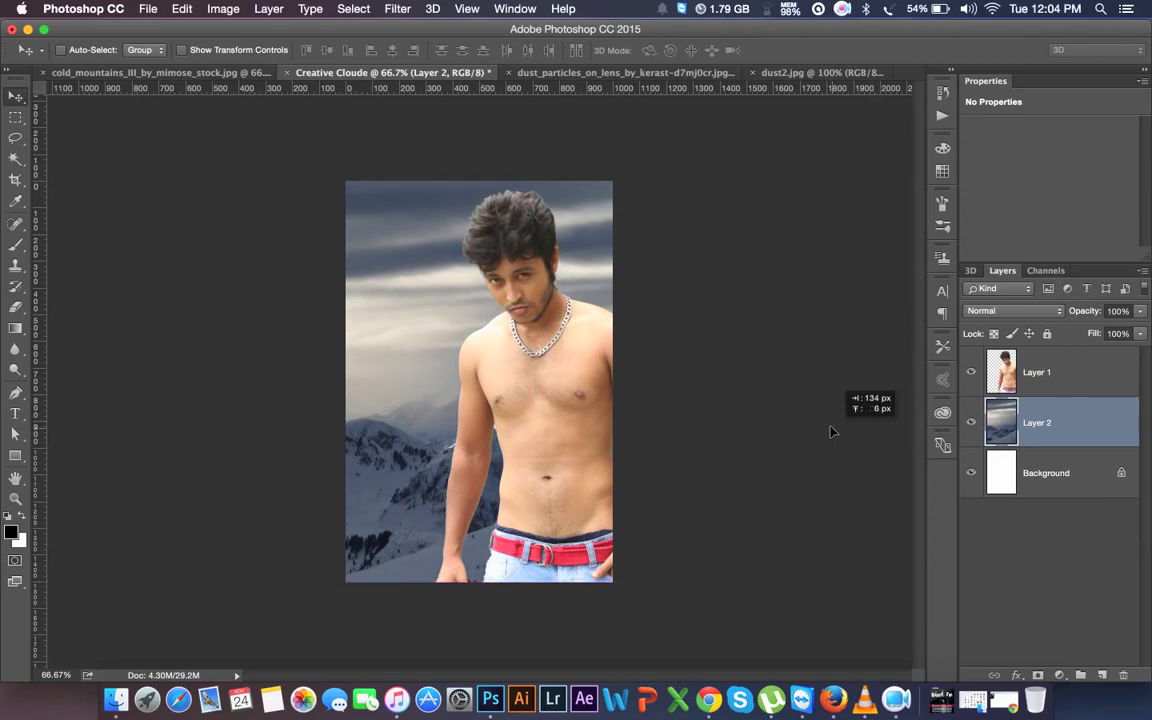
pyautogui.moveTo(830, 432); pyautogui.dragTo(818, 437)
# - Close cold_mountains_III_by_mimose_stock.jpg and view the portrait at 100% zoom
pyautogui.press('super')
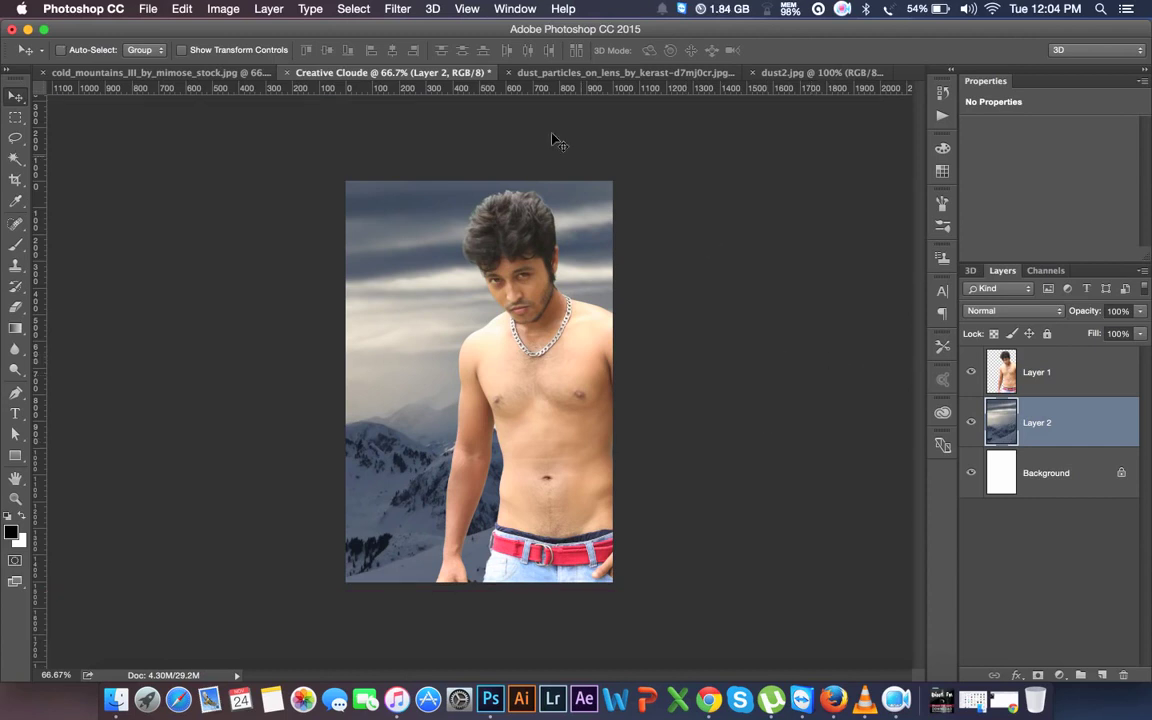
pyautogui.click(95, 73)
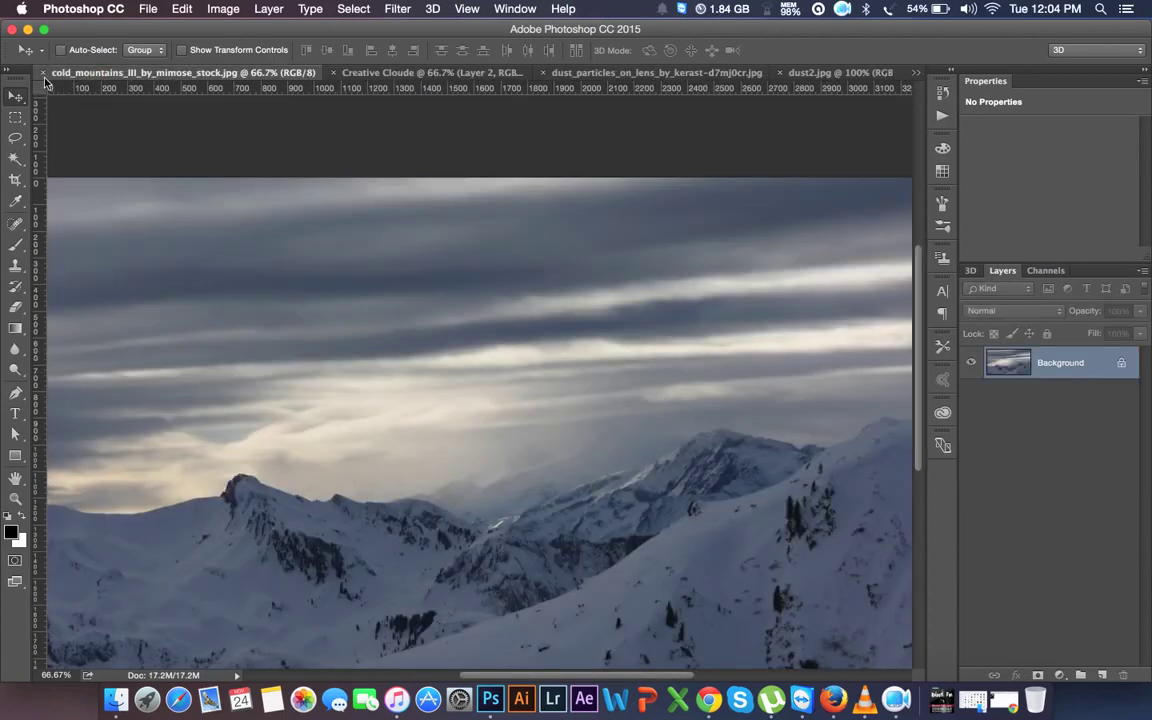
pyautogui.click(43, 73)
pyautogui.press('super+1')
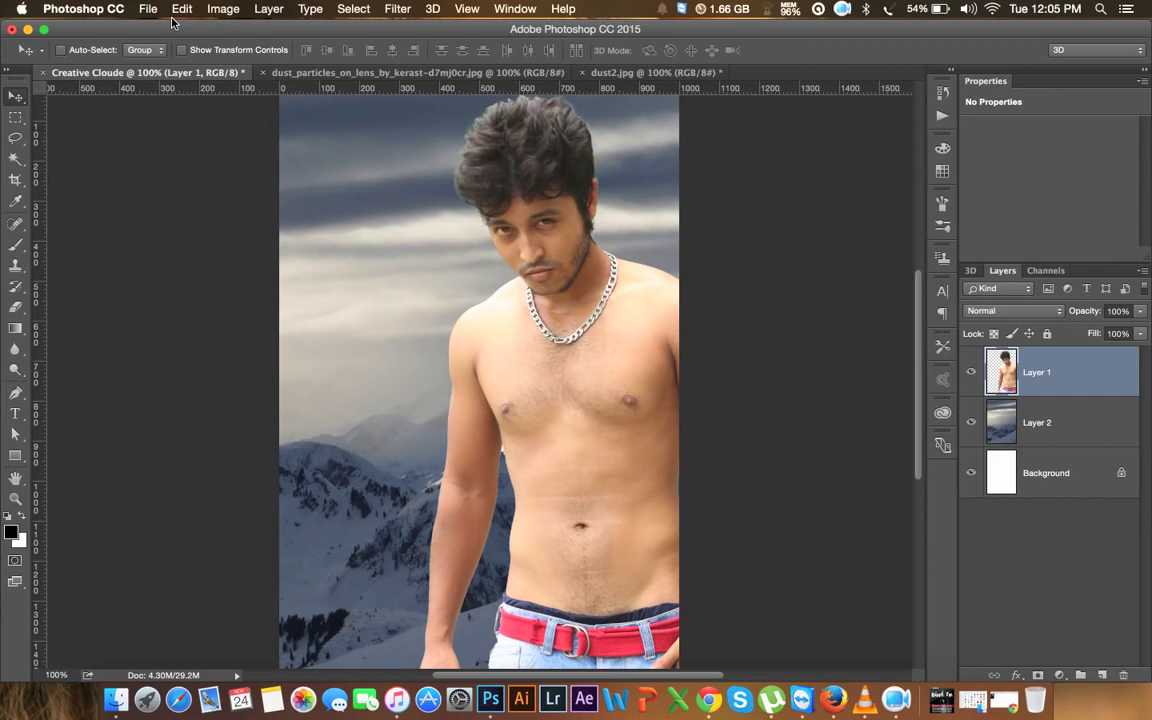
# - Apply a Hue/Saturation adjustment with Saturation -23 to the man's Layer 1
pyautogui.click(235, 15)
pyautogui.moveTo(249, 52)
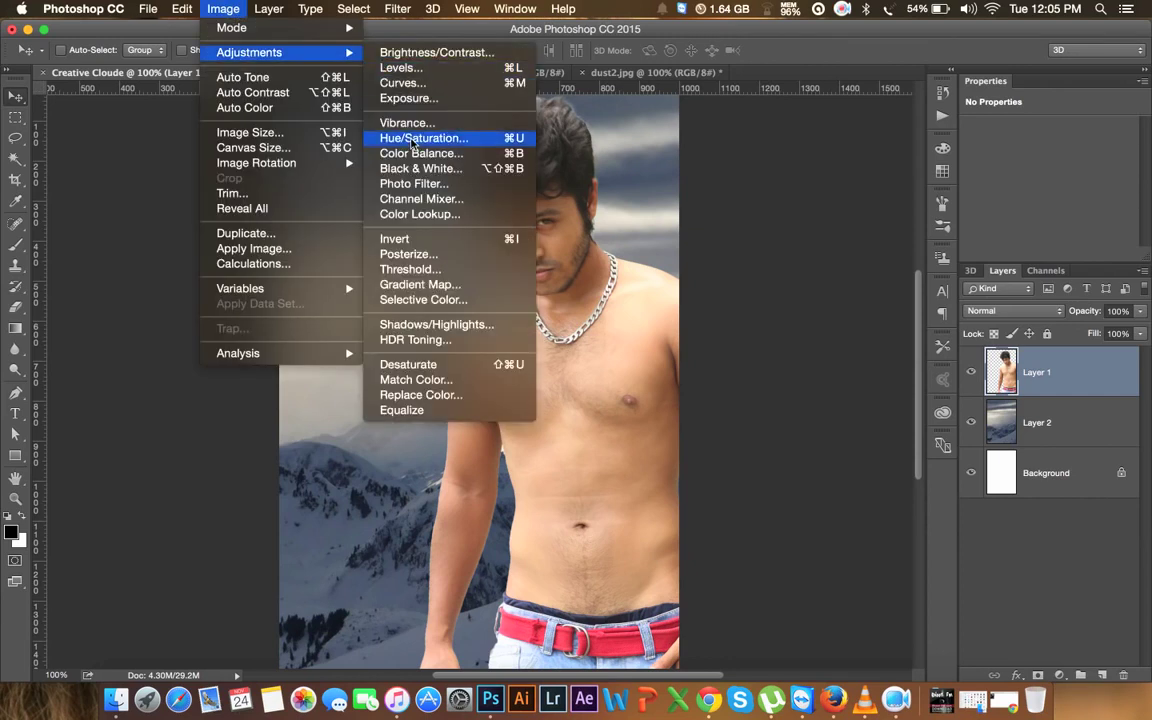
pyautogui.click(413, 139)
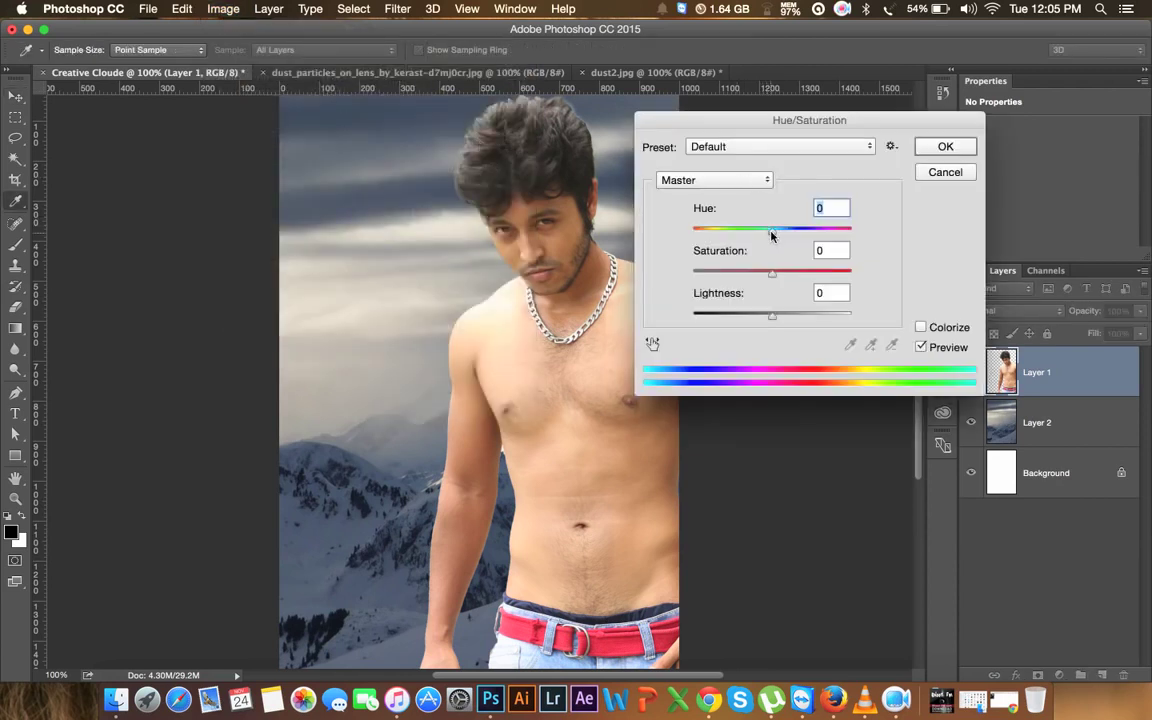
pyautogui.moveTo(772, 273); pyautogui.dragTo(755, 278)
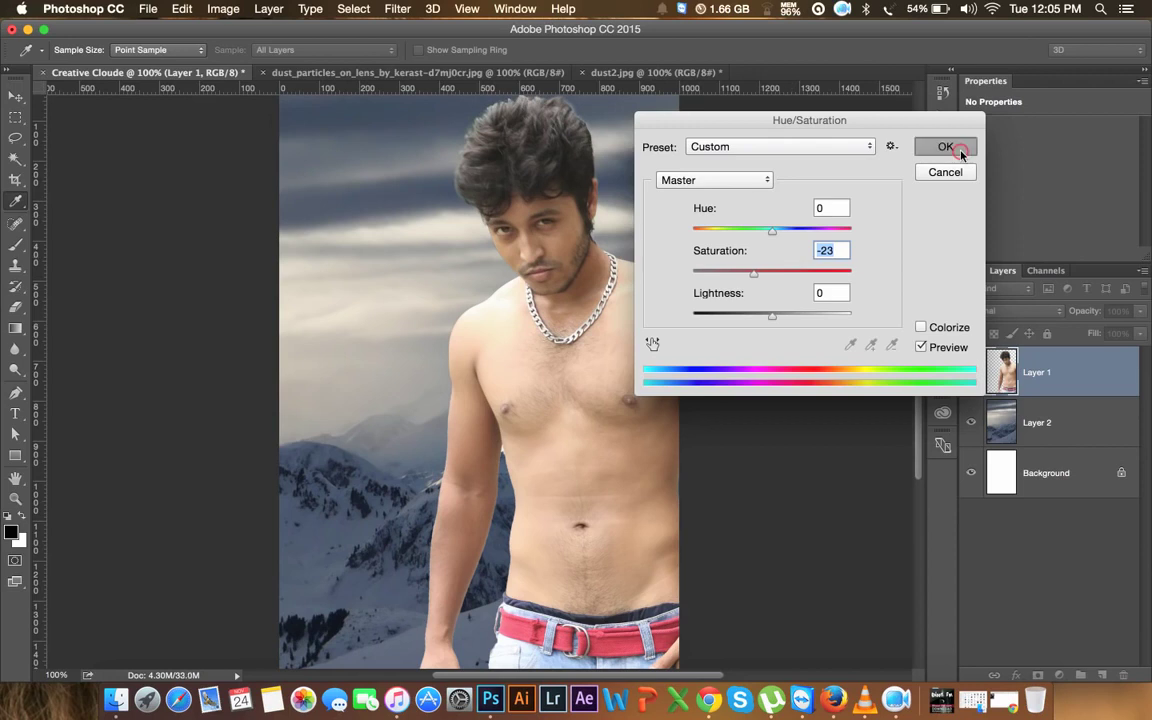
pyautogui.click(948, 147)
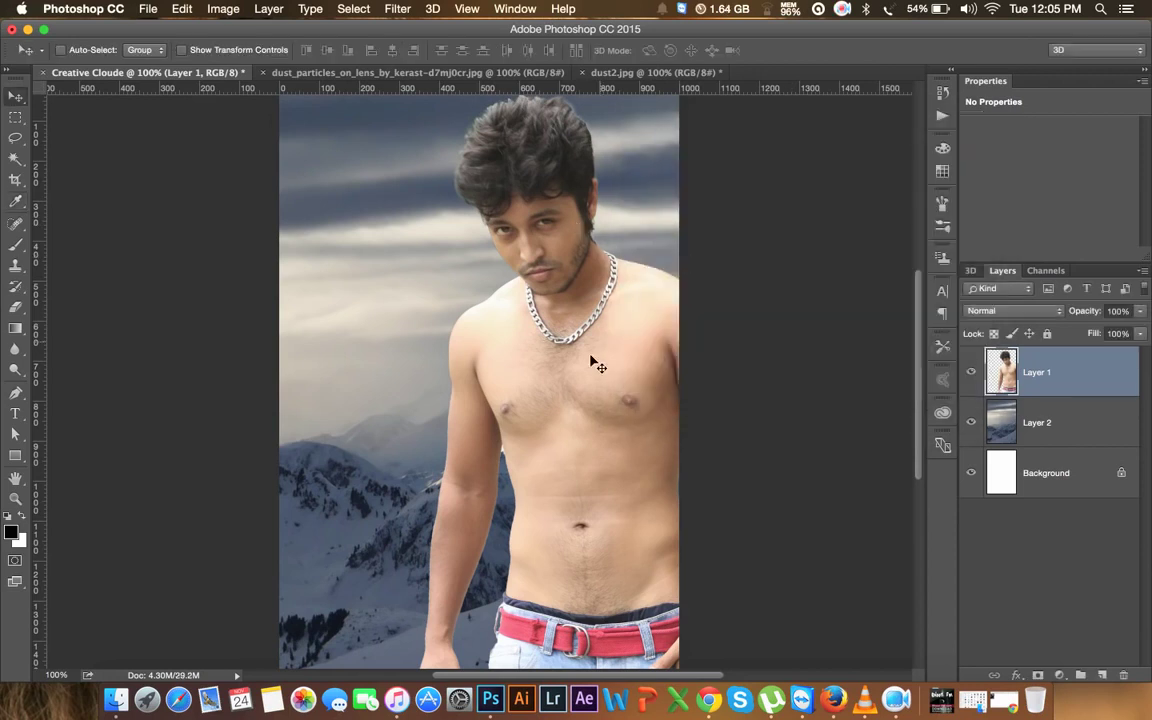
# - Duplicate Layer 1 and blend the copy as Soft Light at 50% opacity
pyautogui.rightClick(1053, 391)
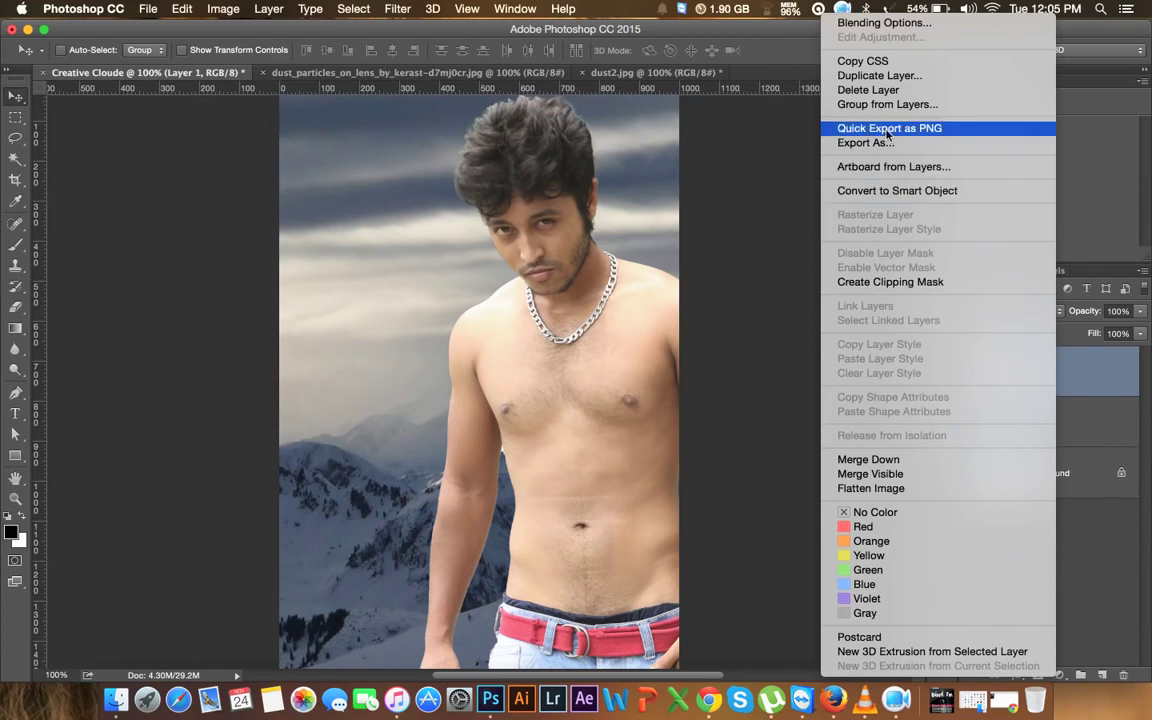
pyautogui.click(880, 75)
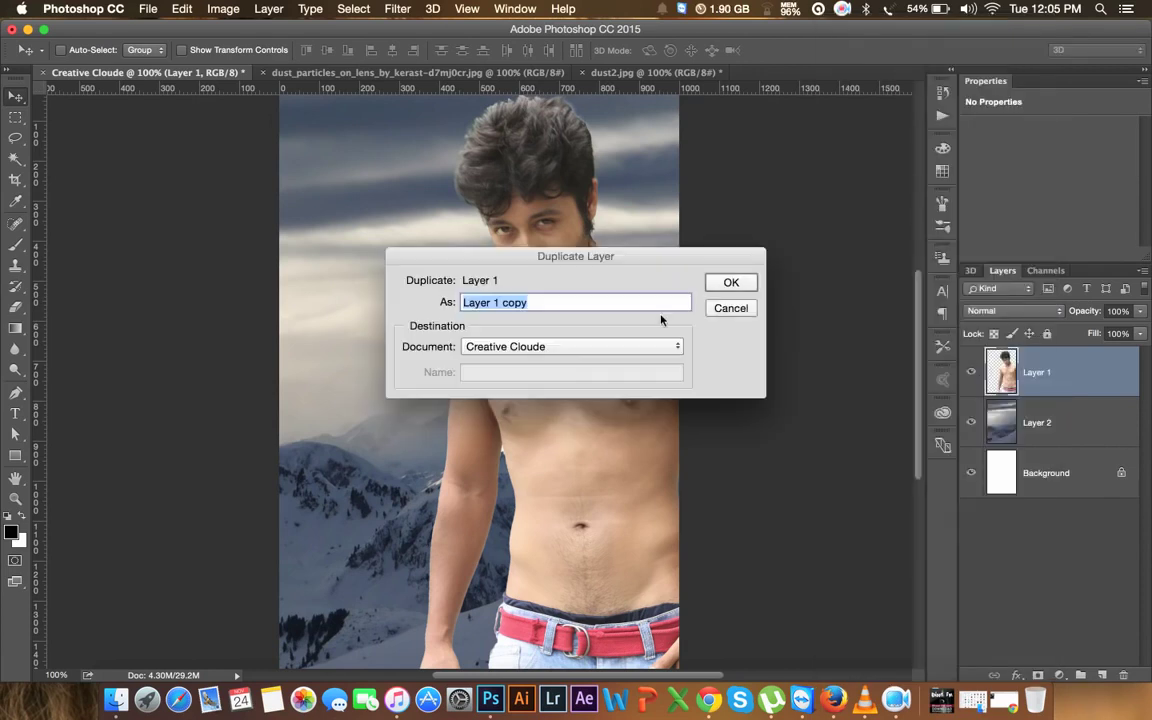
pyautogui.click(714, 286)
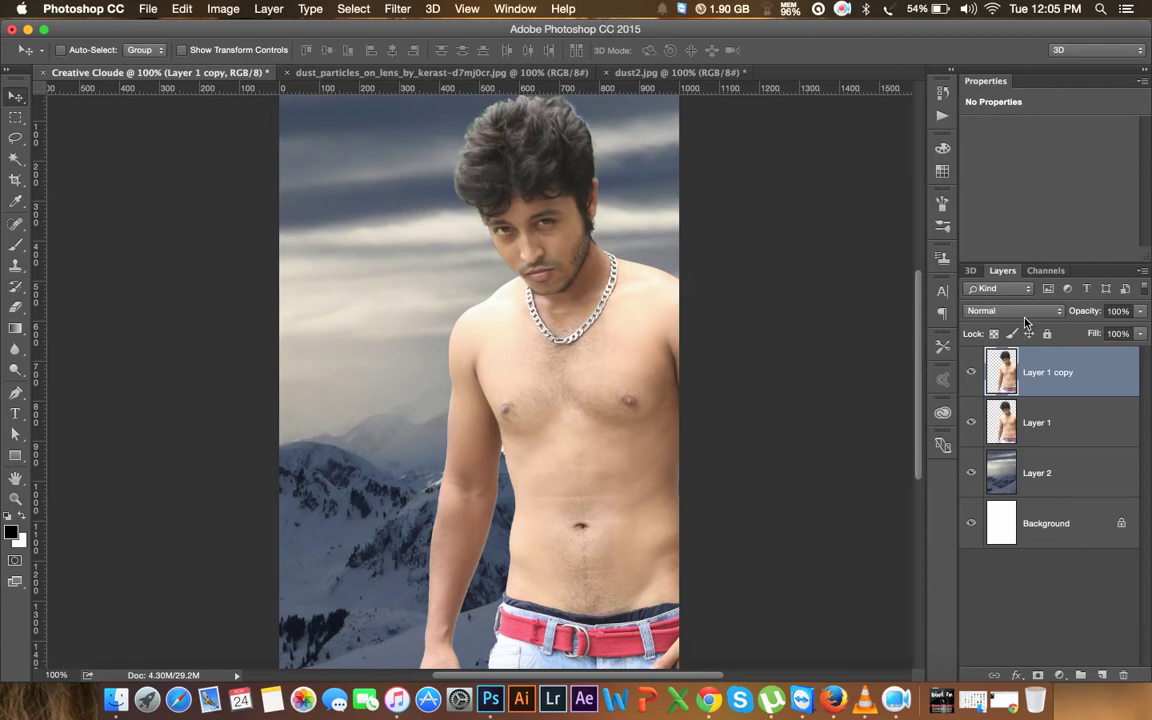
pyautogui.click(1024, 316)
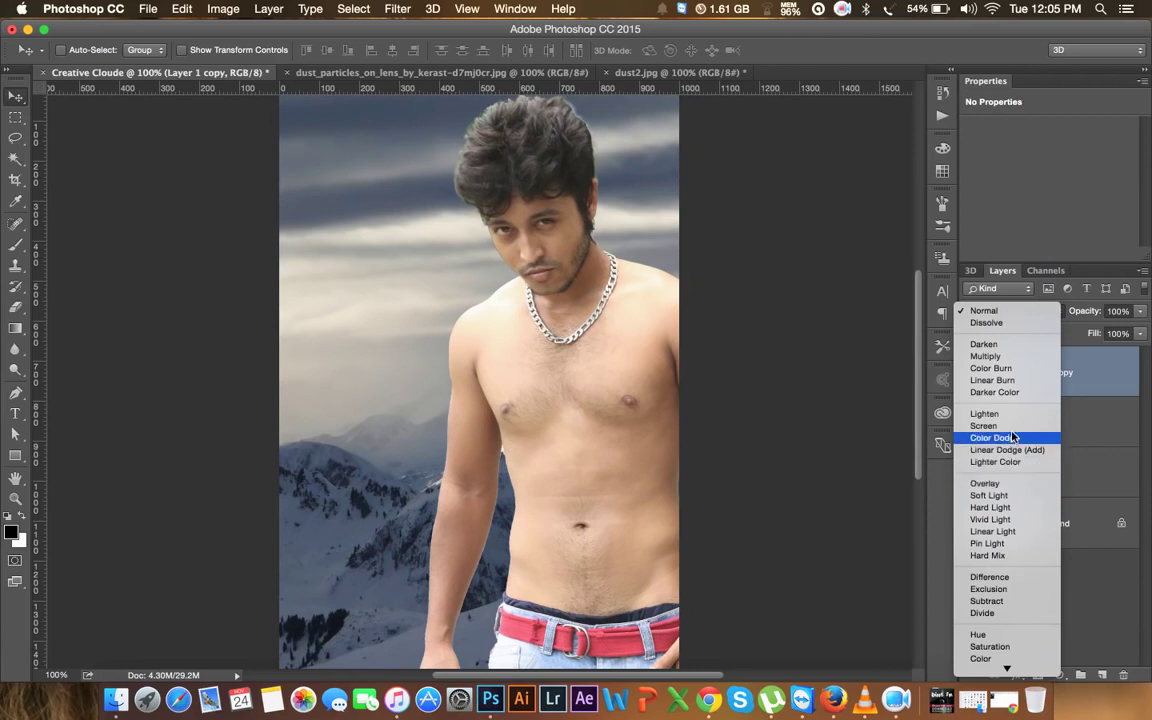
pyautogui.click(989, 495)
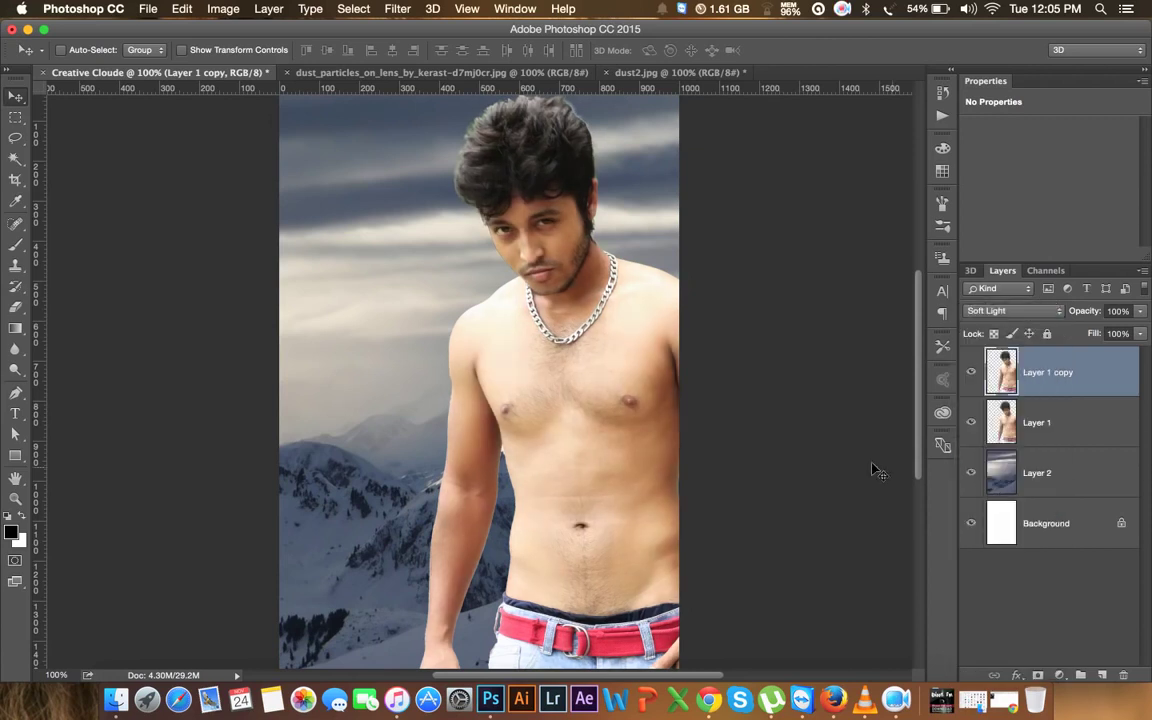
pyautogui.click(1115, 311)
pyautogui.click(1110, 312)
pyautogui.doubleClick(1110, 312)
pyautogui.write('30')
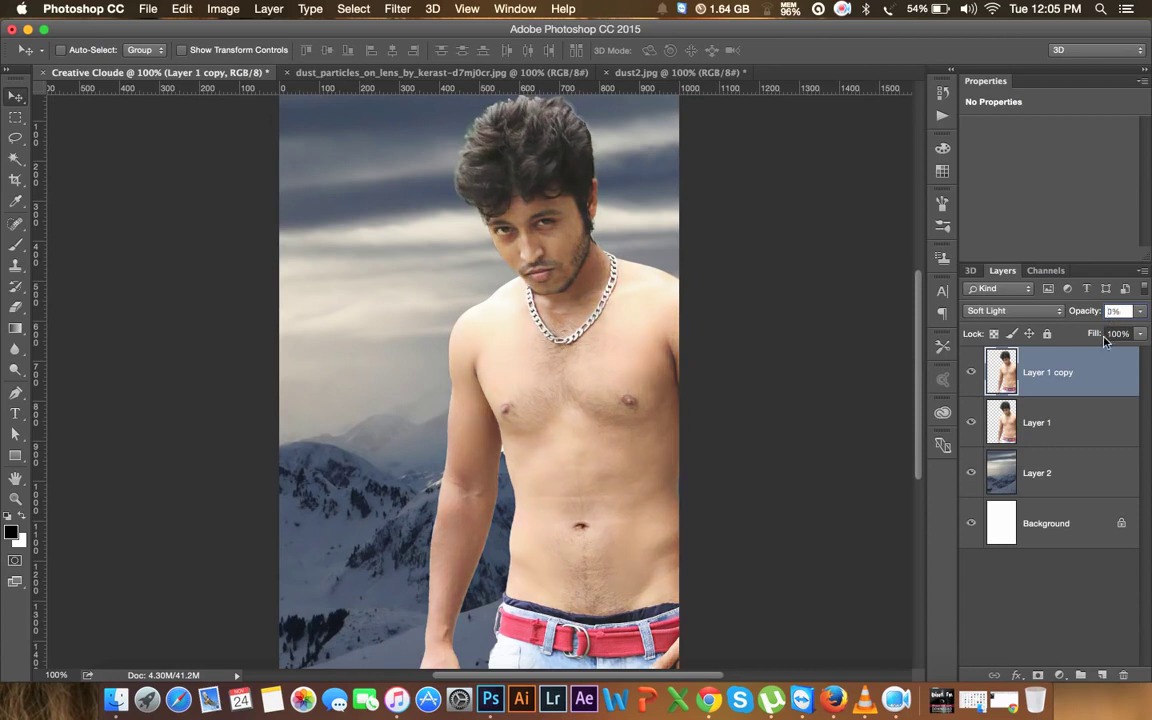
pyautogui.write('60')
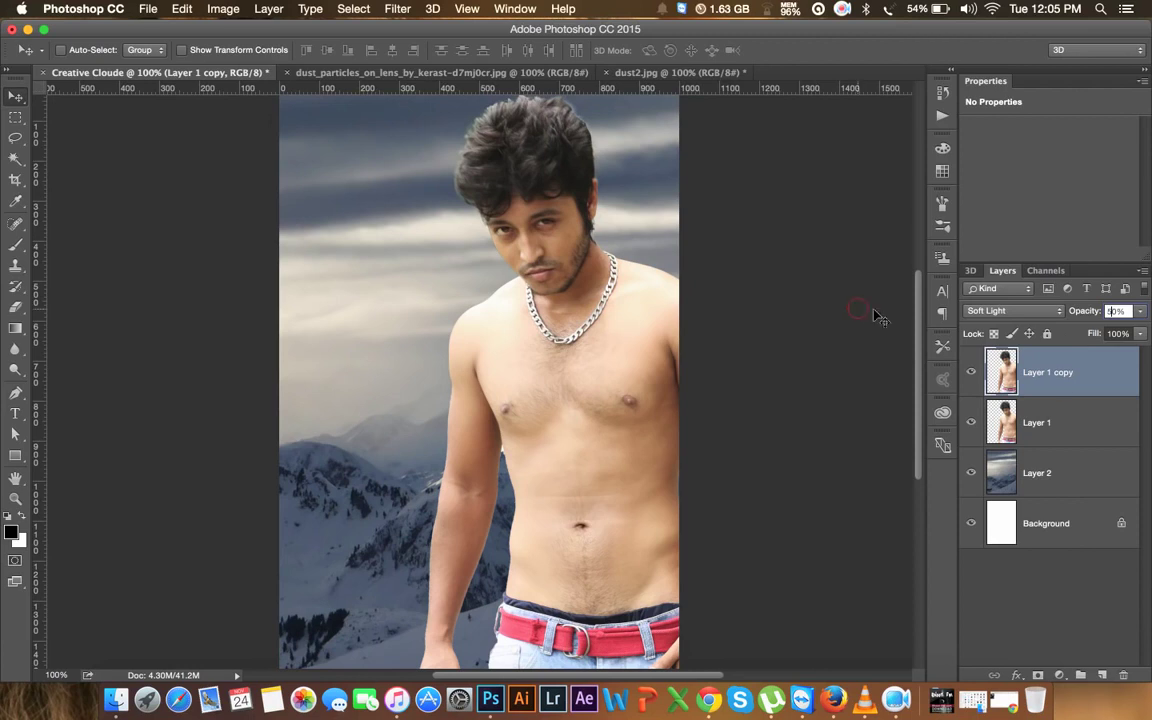
# - Merge Layer 1 with its Soft Light copy into a single layer
pyautogui.keyDown('shift'); pyautogui.click(1067, 413); pyautogui.keyUp('shift')
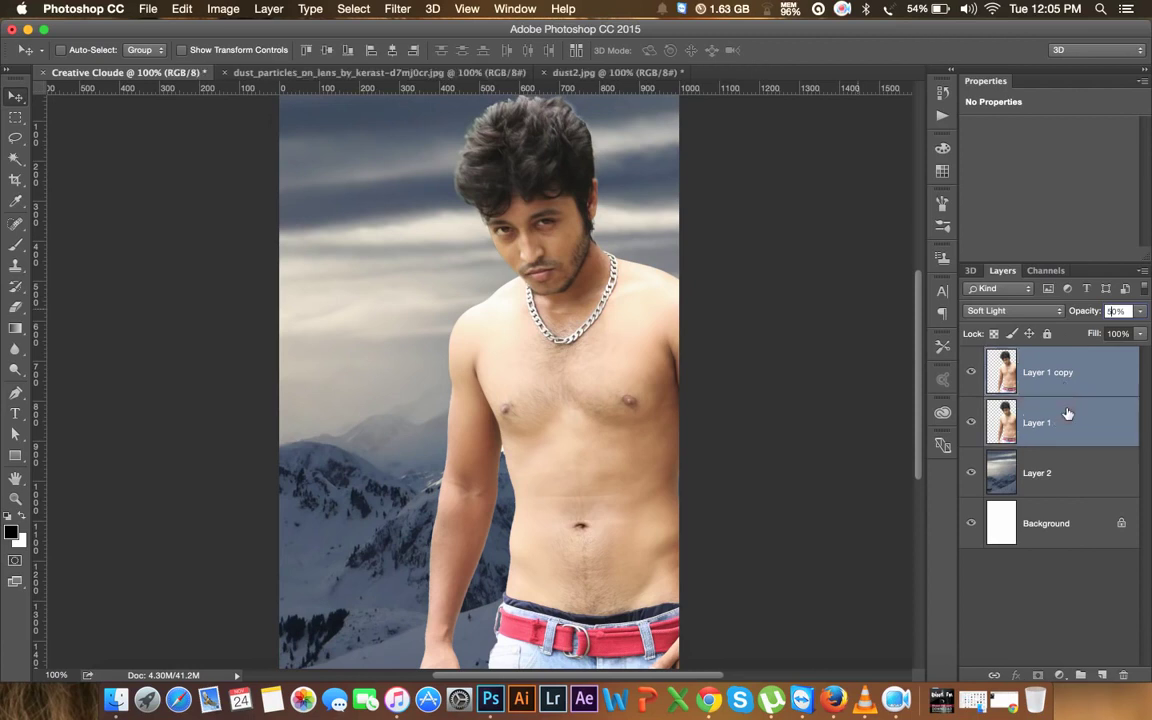
pyautogui.rightClick(1067, 413)
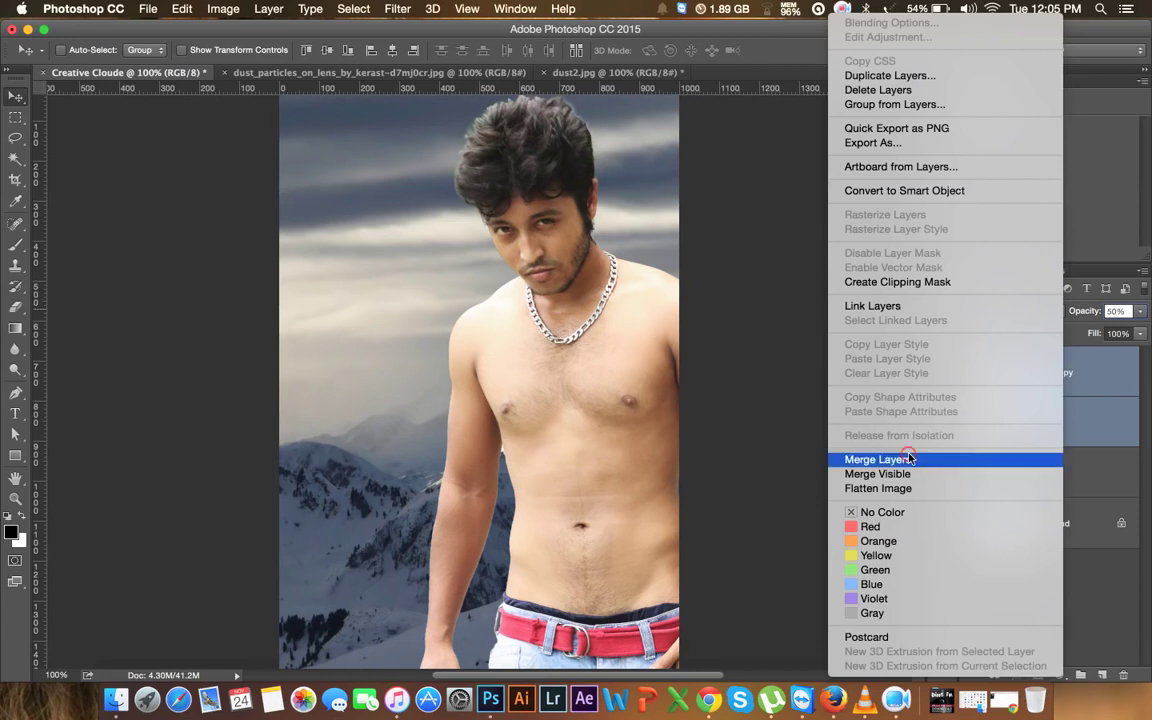
pyautogui.click(900, 459)
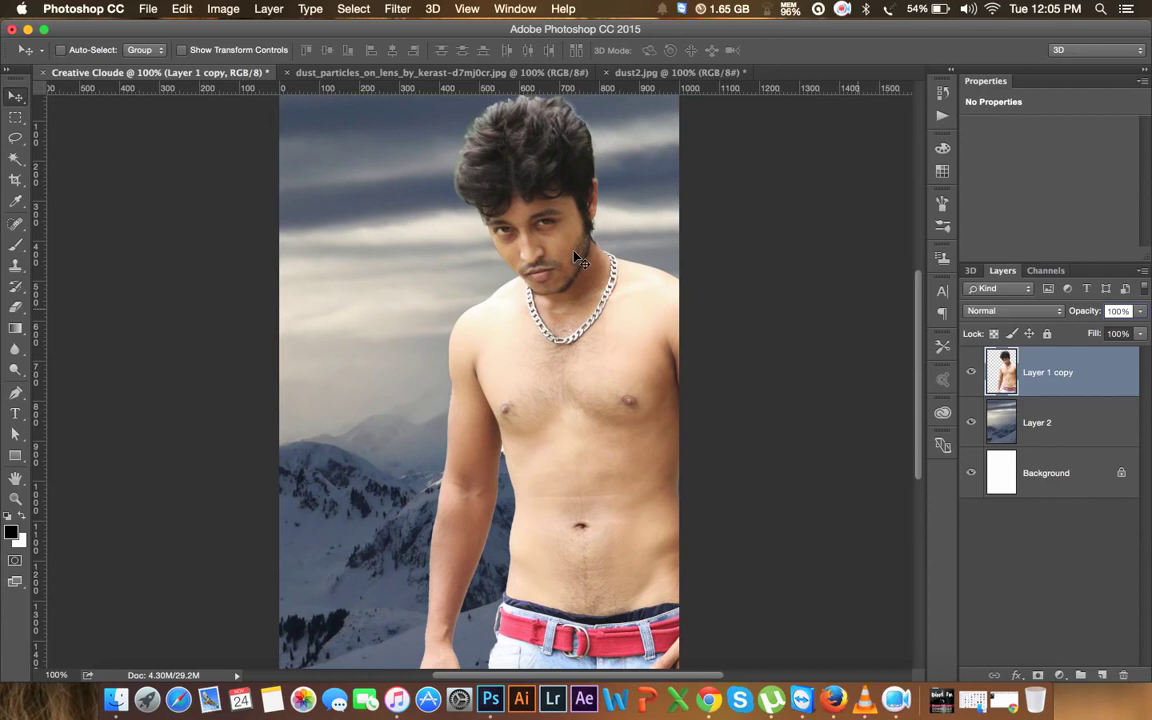
# - Apply Shadows/Highlights to the man's layer with the Shadows Amount at 35%
pyautogui.click(222, 9)
pyautogui.moveTo(249, 52)
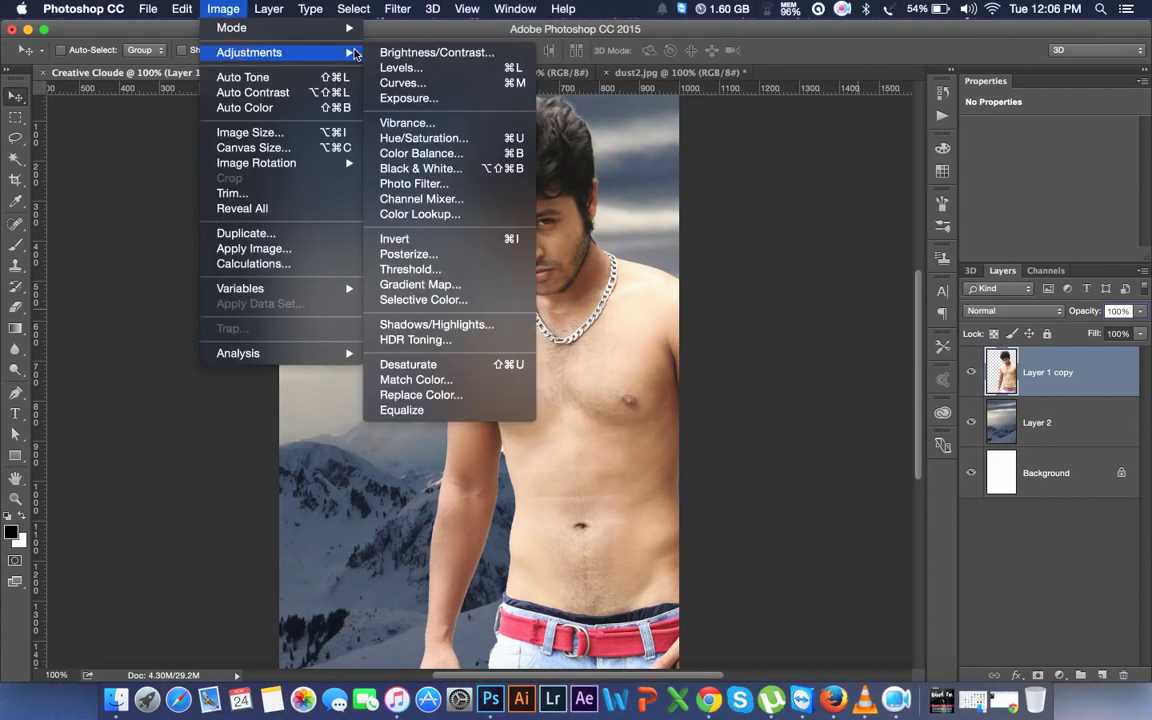
pyautogui.click(459, 325)
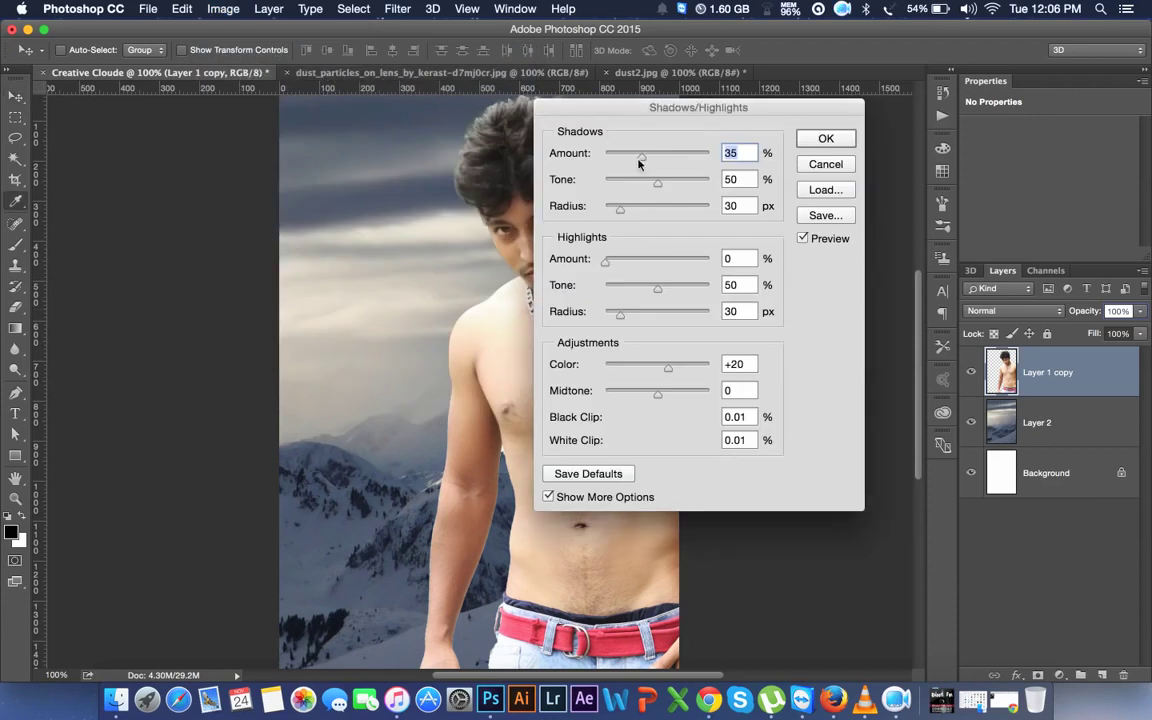
pyautogui.moveTo(635, 115); pyautogui.dragTo(804, 124)
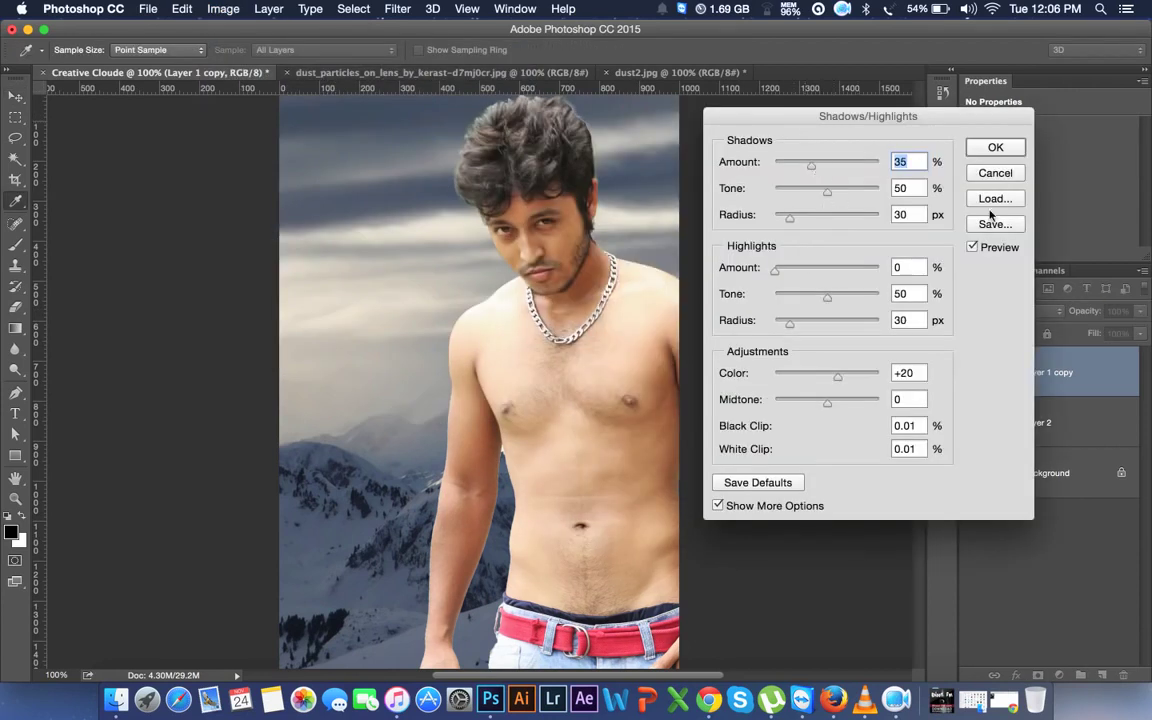
pyautogui.click(996, 148)
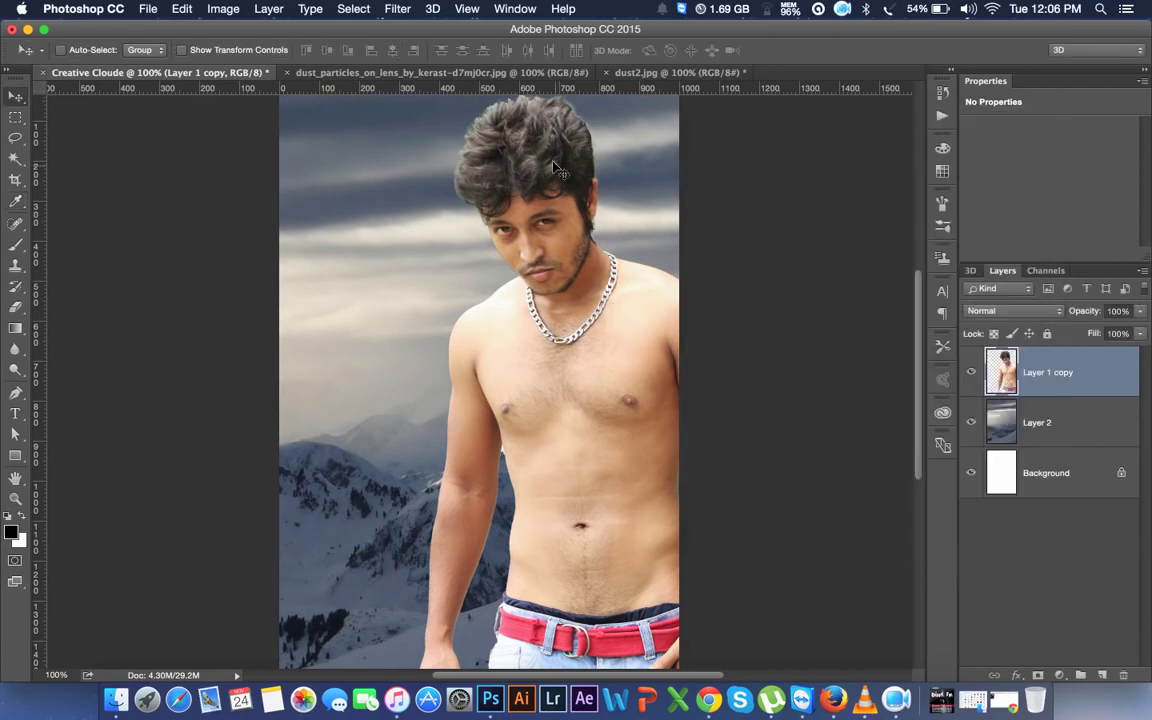
pyautogui.click(222, 9)
pyautogui.moveTo(249, 52)
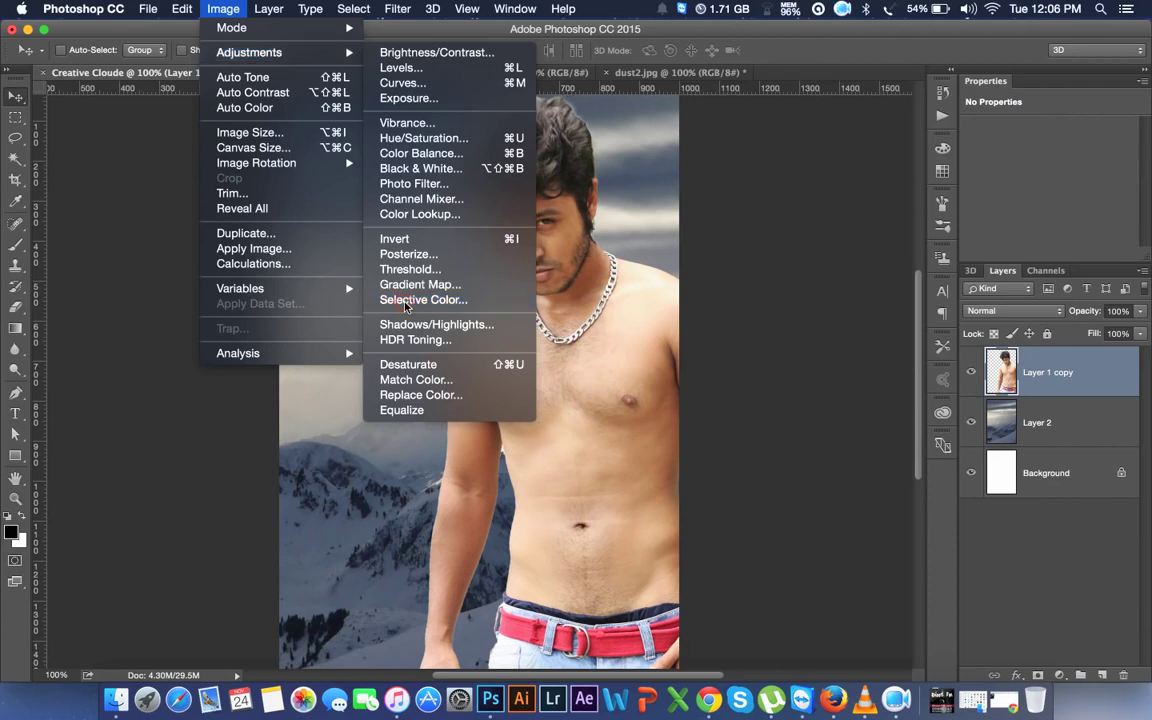
# - In Selective Color, set the Yellows to cyan -25 and yellow -10
pyautogui.click(406, 300)
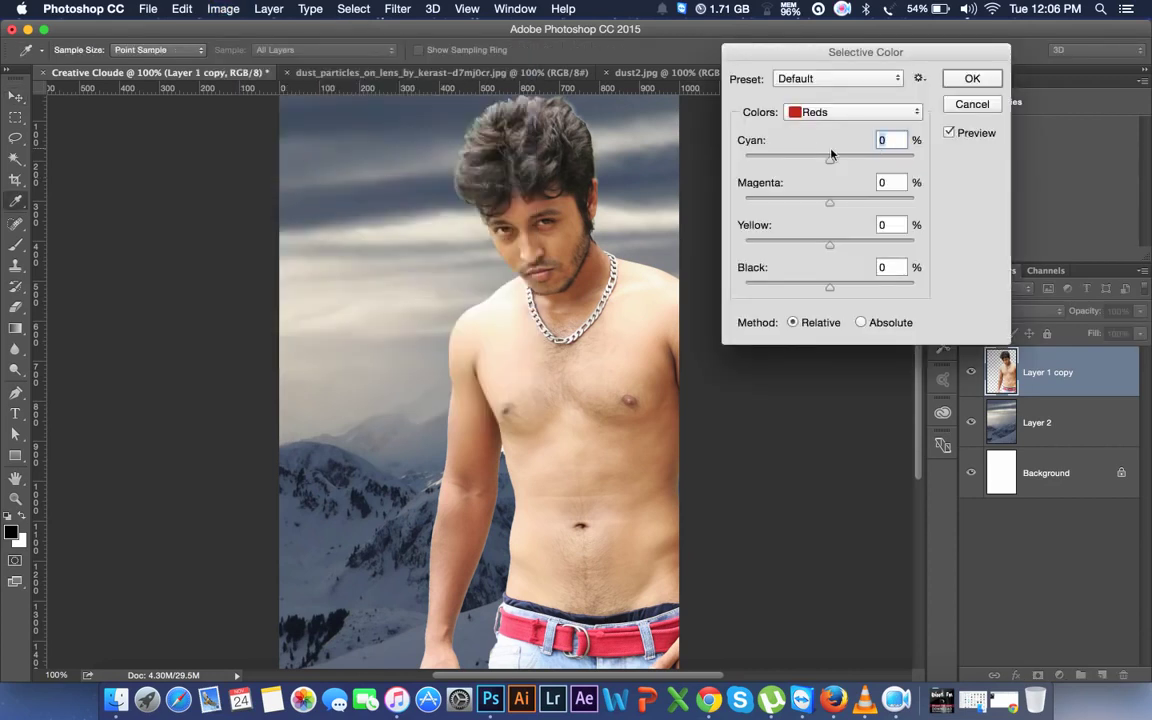
pyautogui.moveTo(830, 288); pyautogui.dragTo(805, 293)
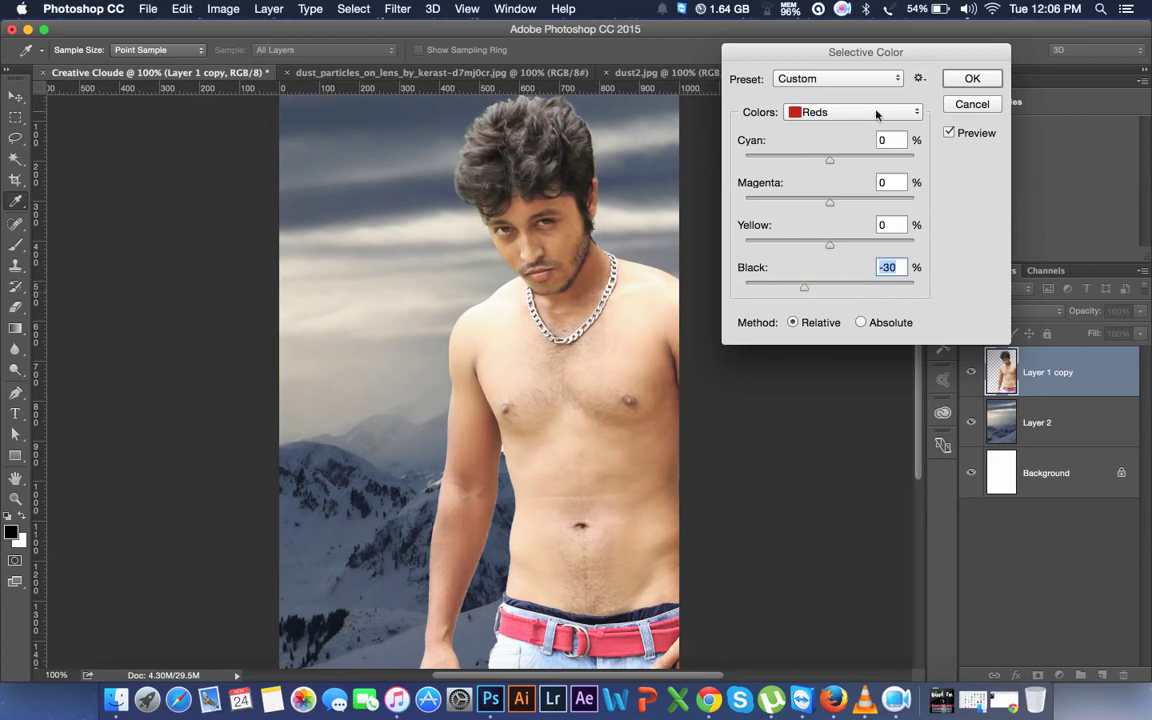
pyautogui.click(876, 112)
pyautogui.click(857, 133)
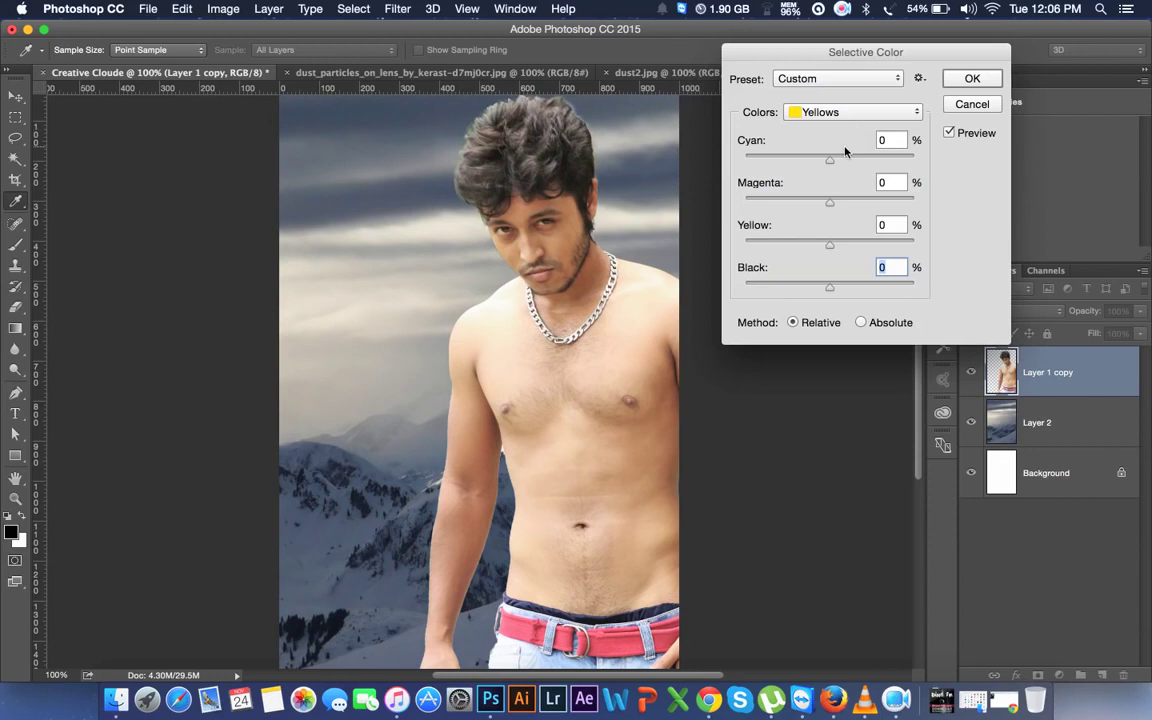
pyautogui.moveTo(829, 160)
pyautogui.mouseDown()
pyautogui.moveTo(809, 160)
pyautogui.moveTo(857, 164)
pyautogui.moveTo(852, 203)
pyautogui.moveTo(870, 208)
pyautogui.mouseUp()
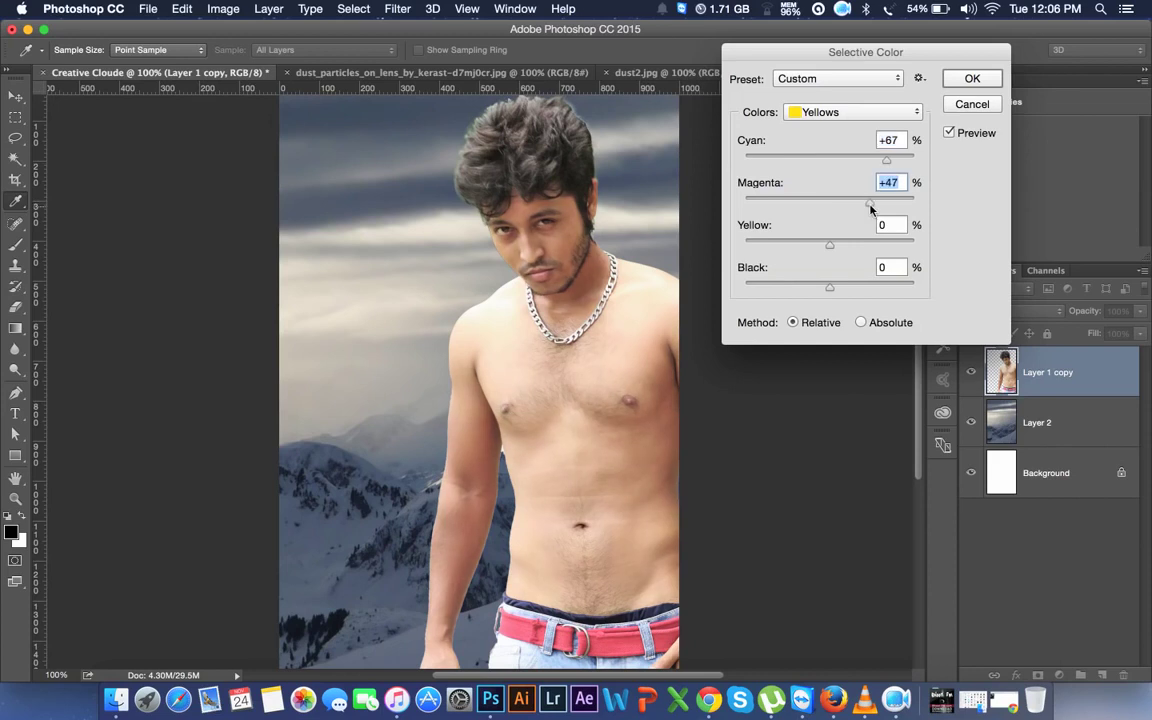
pyautogui.moveTo(829, 244)
pyautogui.mouseDown()
pyautogui.moveTo(803, 246)
pyautogui.moveTo(846, 255)
pyautogui.moveTo(831, 248)
pyautogui.mouseUp()
pyautogui.moveTo(870, 203); pyautogui.dragTo(847, 201)
pyautogui.moveTo(834, 248)
pyautogui.mouseDown()
pyautogui.moveTo(817, 247)
pyautogui.moveTo(846, 290)
pyautogui.mouseUp()
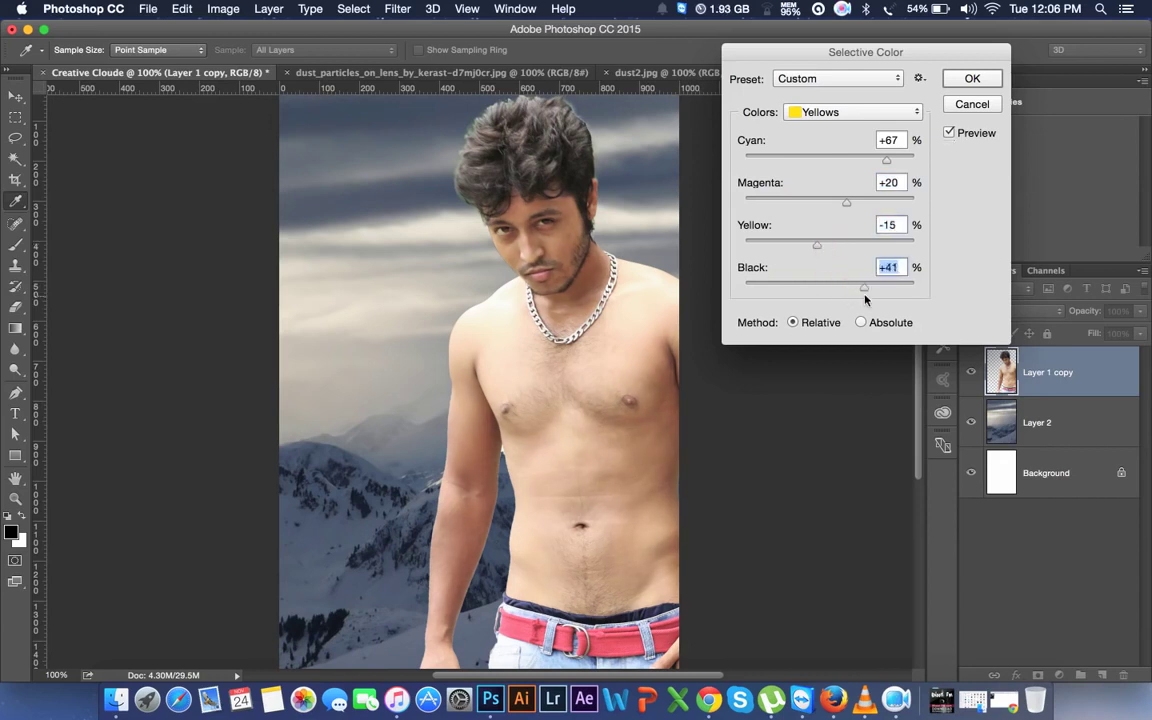
pyautogui.moveTo(886, 160); pyautogui.dragTo(907, 165)
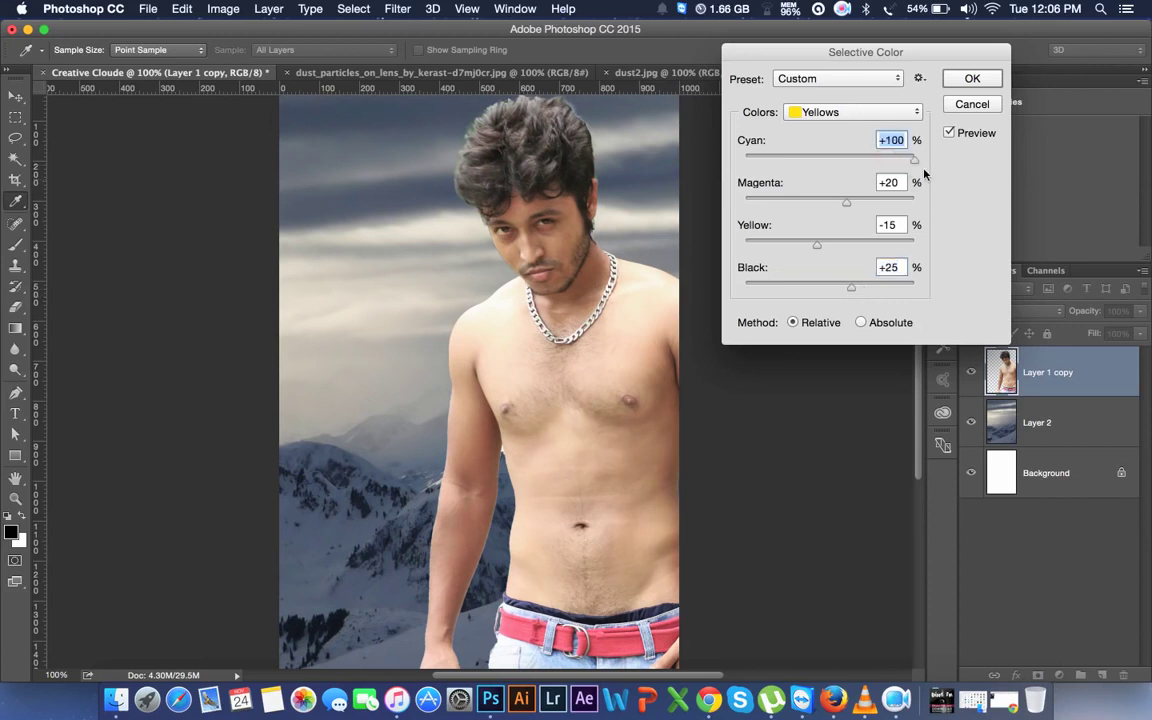
# - Add cyan to the Reds, set magenta +1 and black -9, then apply
pyautogui.click(887, 114)
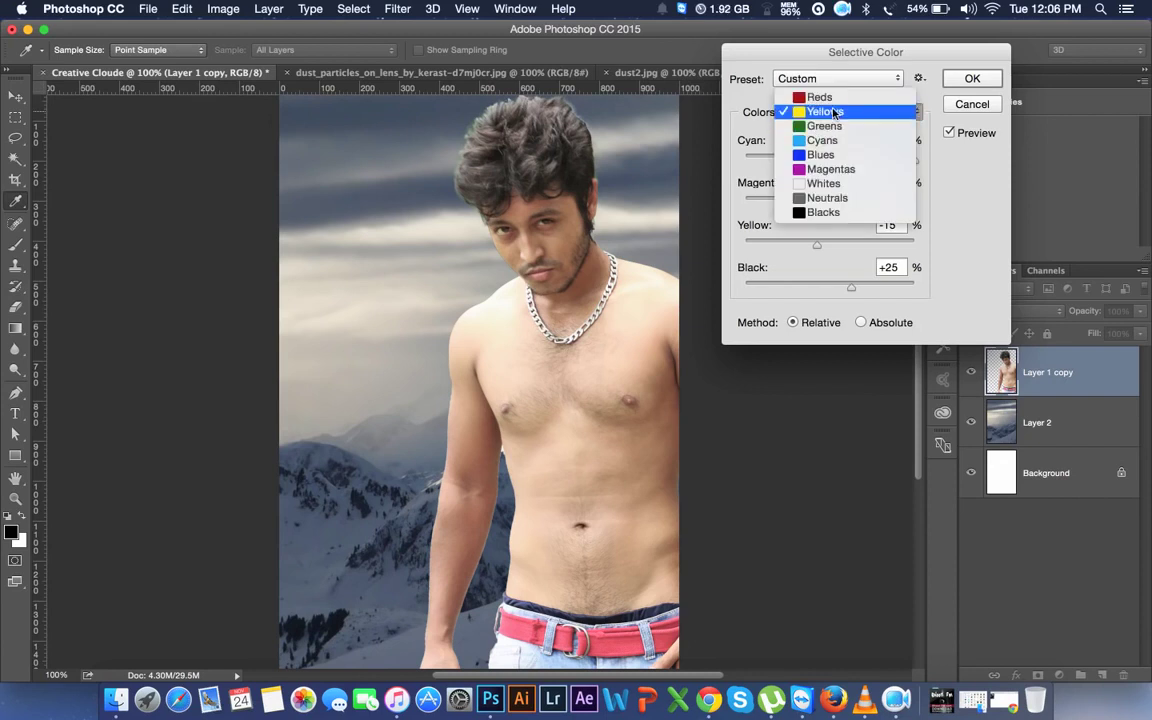
pyautogui.click(831, 98)
pyautogui.moveTo(834, 160); pyautogui.dragTo(854, 164)
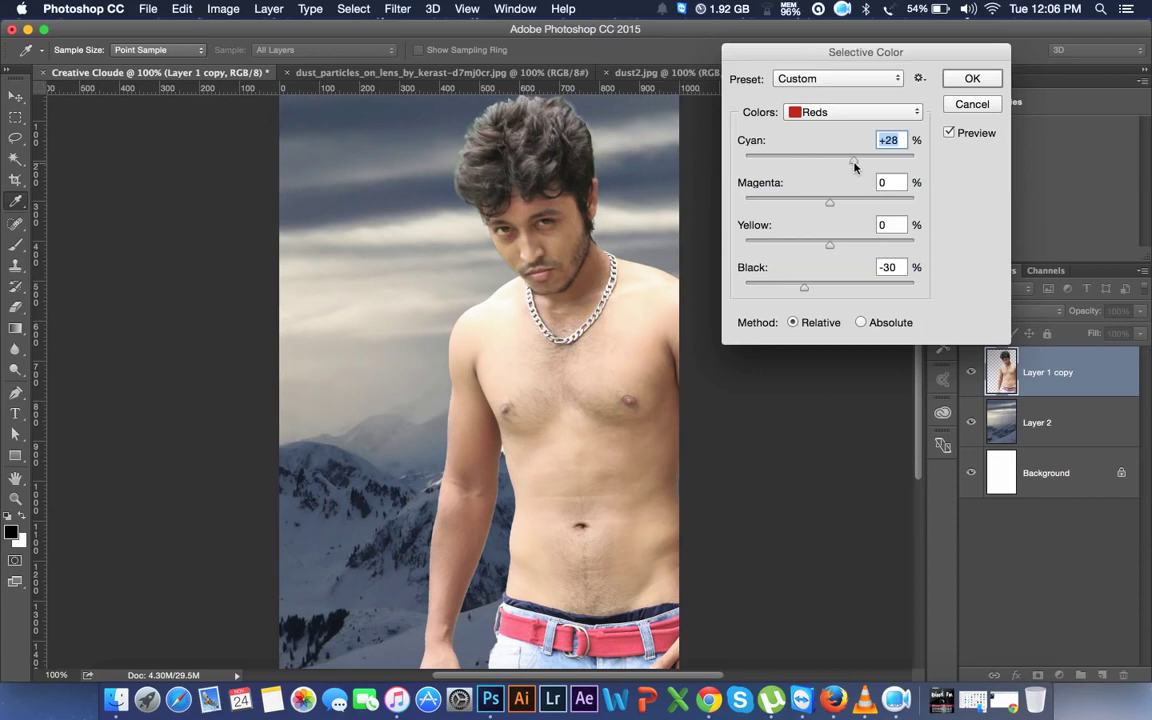
pyautogui.moveTo(828, 207)
pyautogui.mouseDown()
pyautogui.moveTo(843, 213)
pyautogui.moveTo(809, 247)
pyautogui.mouseUp()
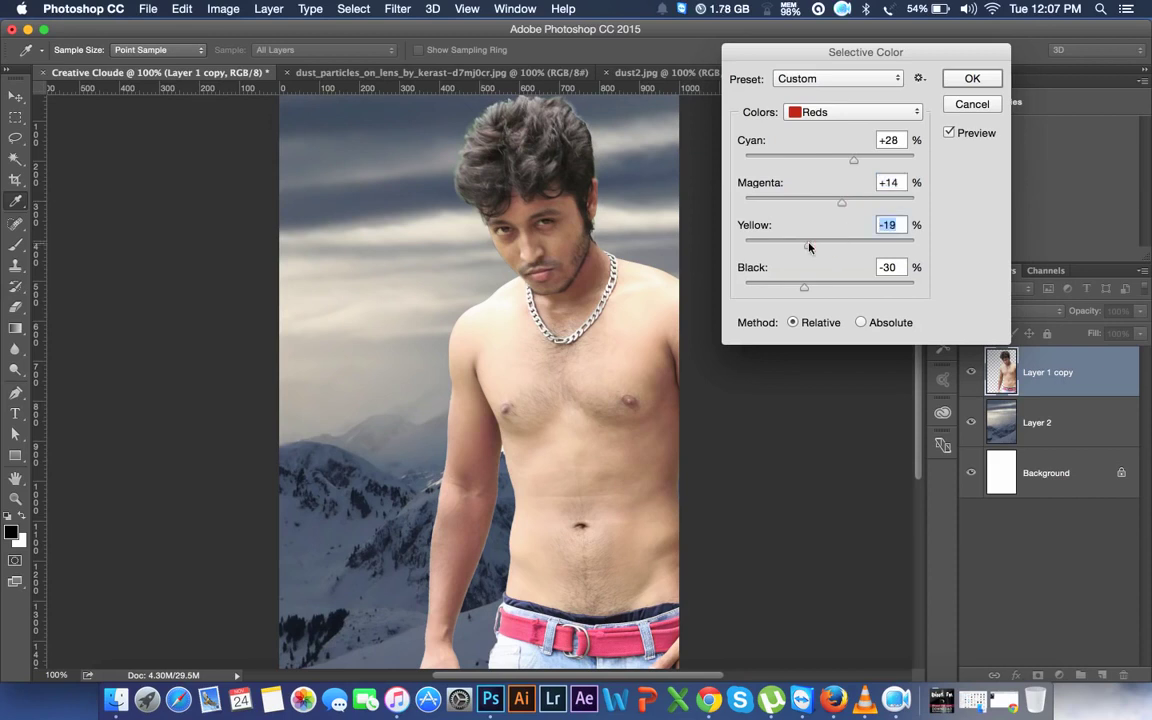
pyautogui.moveTo(805, 287); pyautogui.dragTo(828, 293)
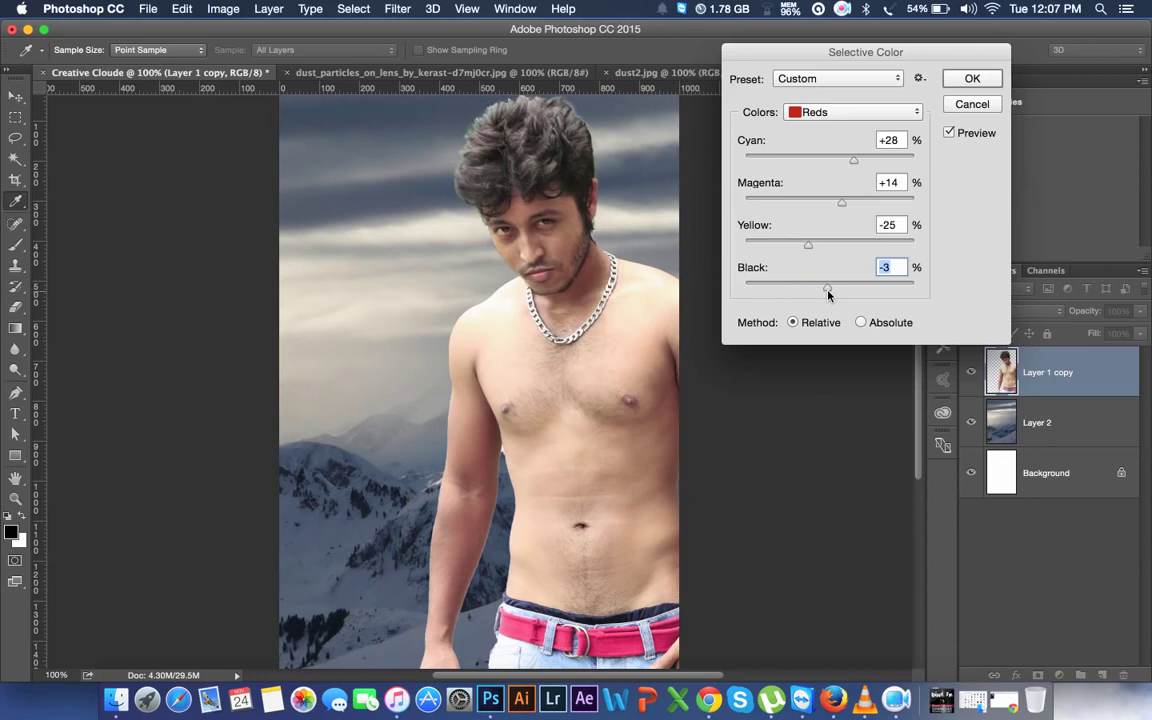
pyautogui.moveTo(828, 293); pyautogui.dragTo(822, 295)
pyautogui.moveTo(841, 203); pyautogui.dragTo(830, 206)
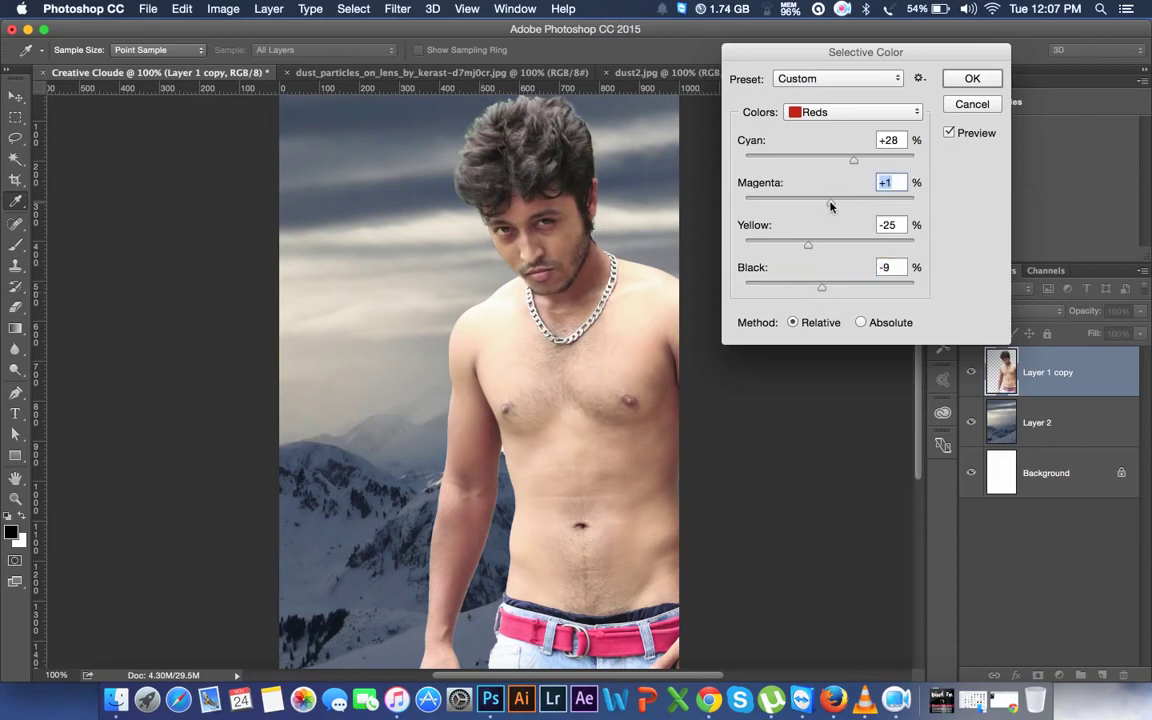
pyautogui.click(955, 80)
pyautogui.press('v')
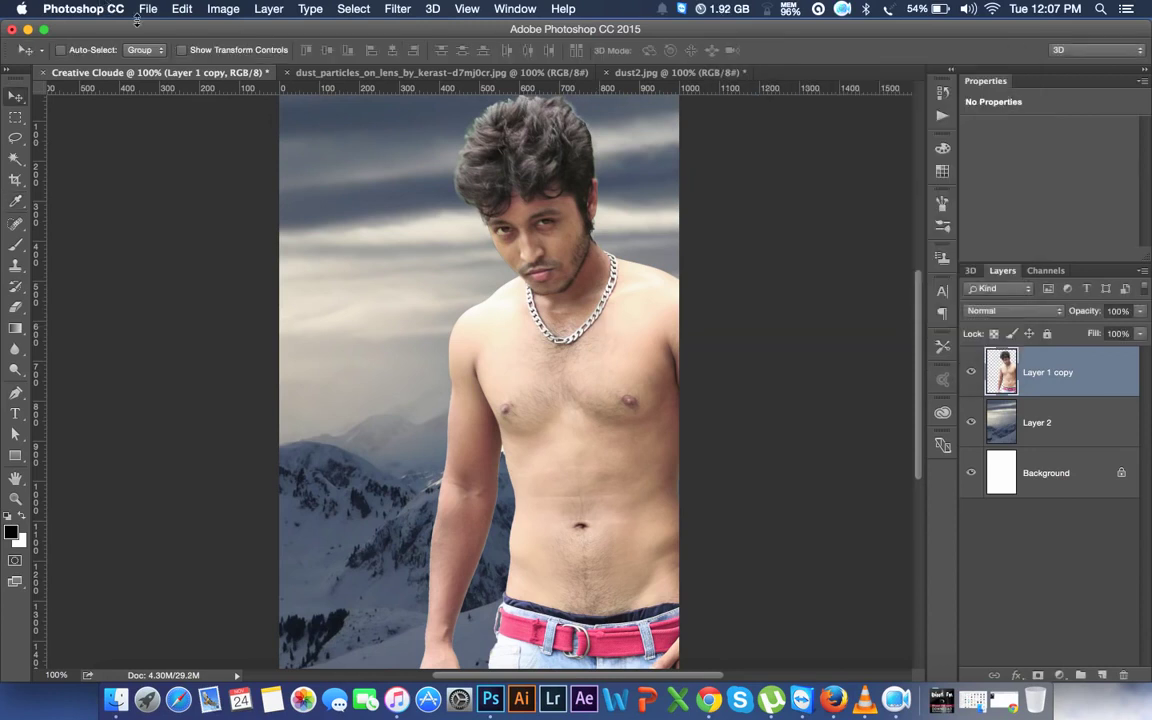
# - Open Color Balance and shift the midtones toward blue and slightly red
pyautogui.click(207, 12)
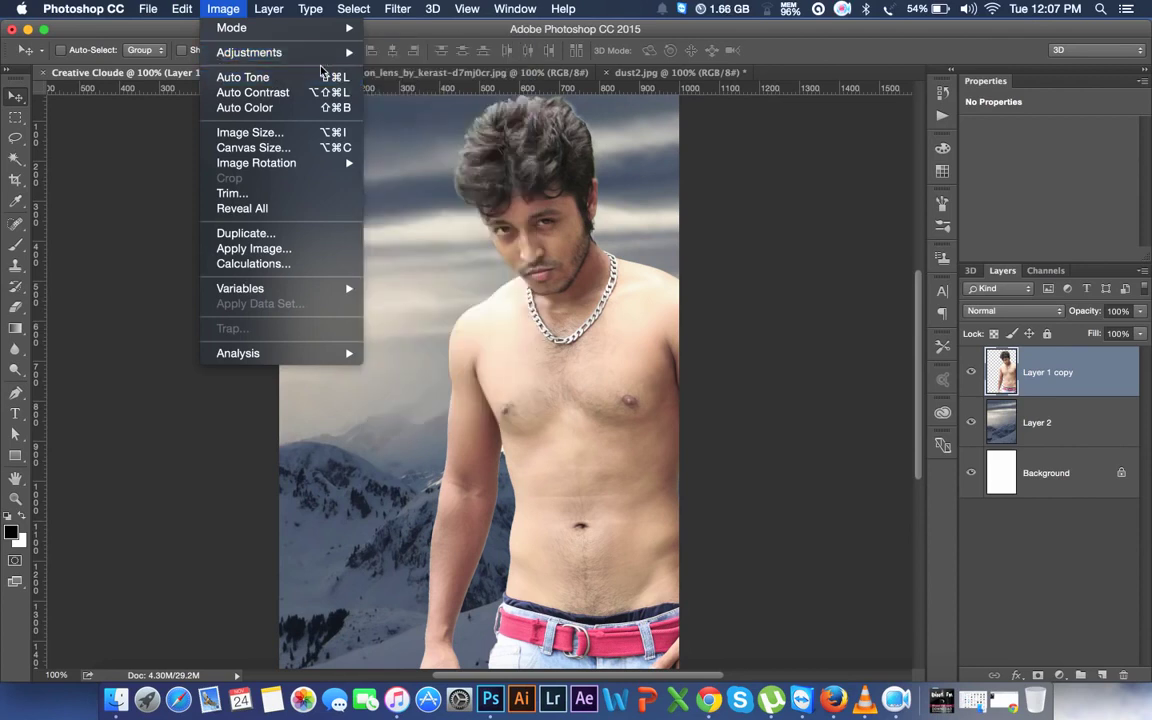
pyautogui.moveTo(249, 52)
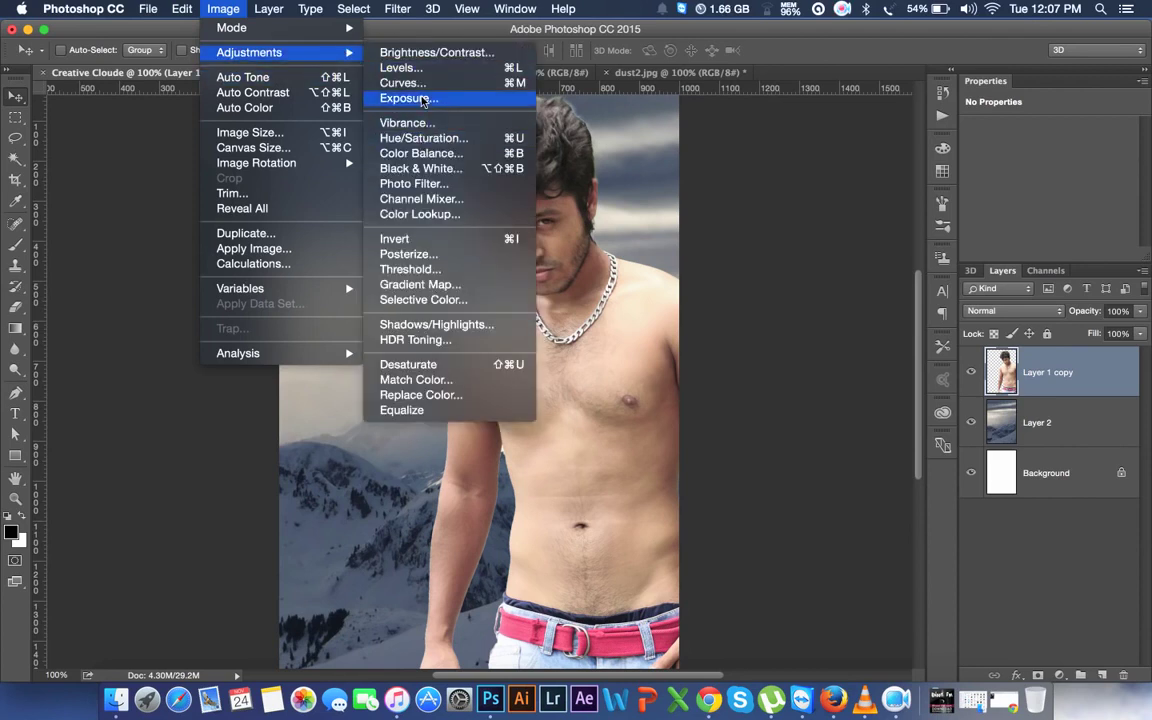
pyautogui.click(413, 155)
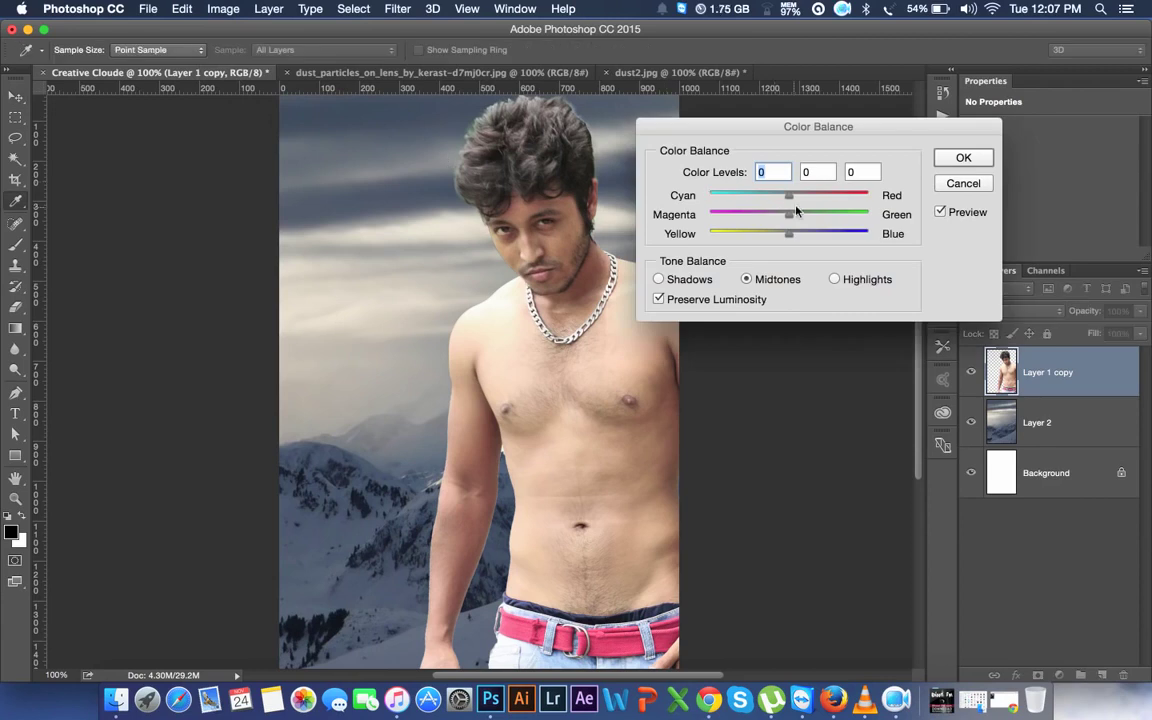
pyautogui.moveTo(791, 237)
pyautogui.mouseDown()
pyautogui.moveTo(802, 237)
pyautogui.moveTo(778, 198)
pyautogui.mouseUp()
pyautogui.moveTo(782, 198); pyautogui.dragTo(786, 199)
pyautogui.click(786, 199)
# - Set the highlights to +12 blue and the shadows to -4 cyan, +10 blue
pyautogui.click(835, 279)
pyautogui.moveTo(790, 234)
pyautogui.mouseDown()
pyautogui.moveTo(768, 234)
pyautogui.moveTo(801, 237)
pyautogui.mouseUp()
pyautogui.press('super+1')
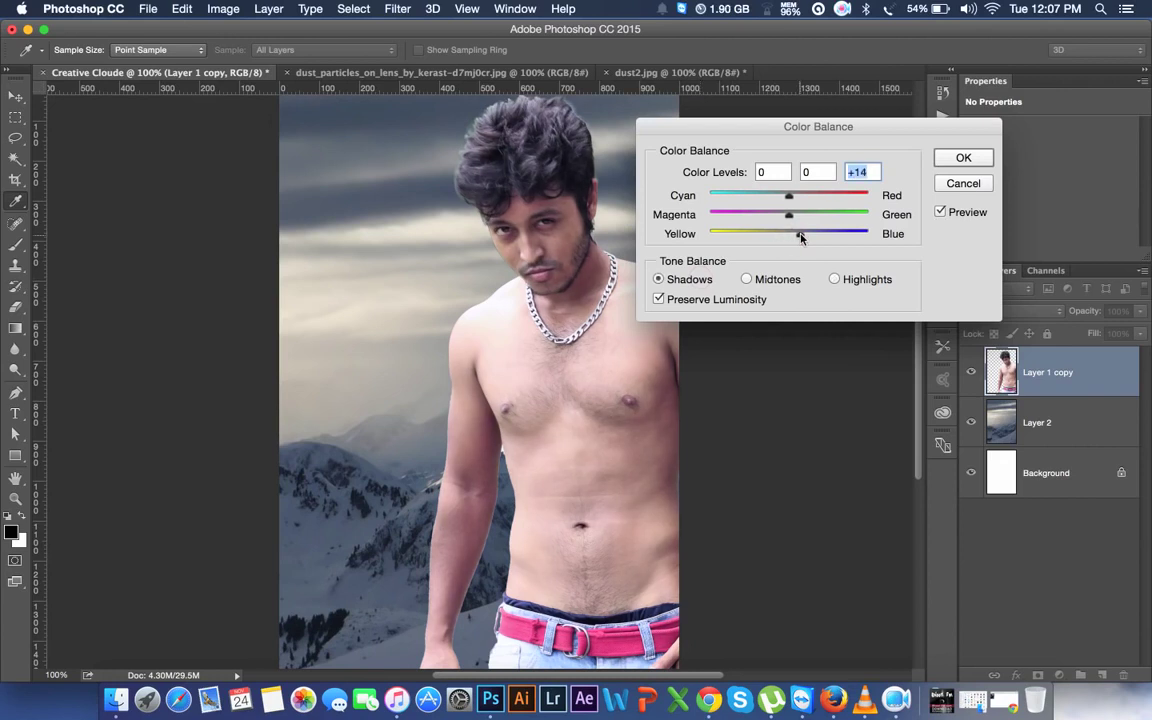
pyautogui.moveTo(789, 196); pyautogui.dragTo(786, 199)
pyautogui.moveTo(800, 235); pyautogui.dragTo(797, 237)
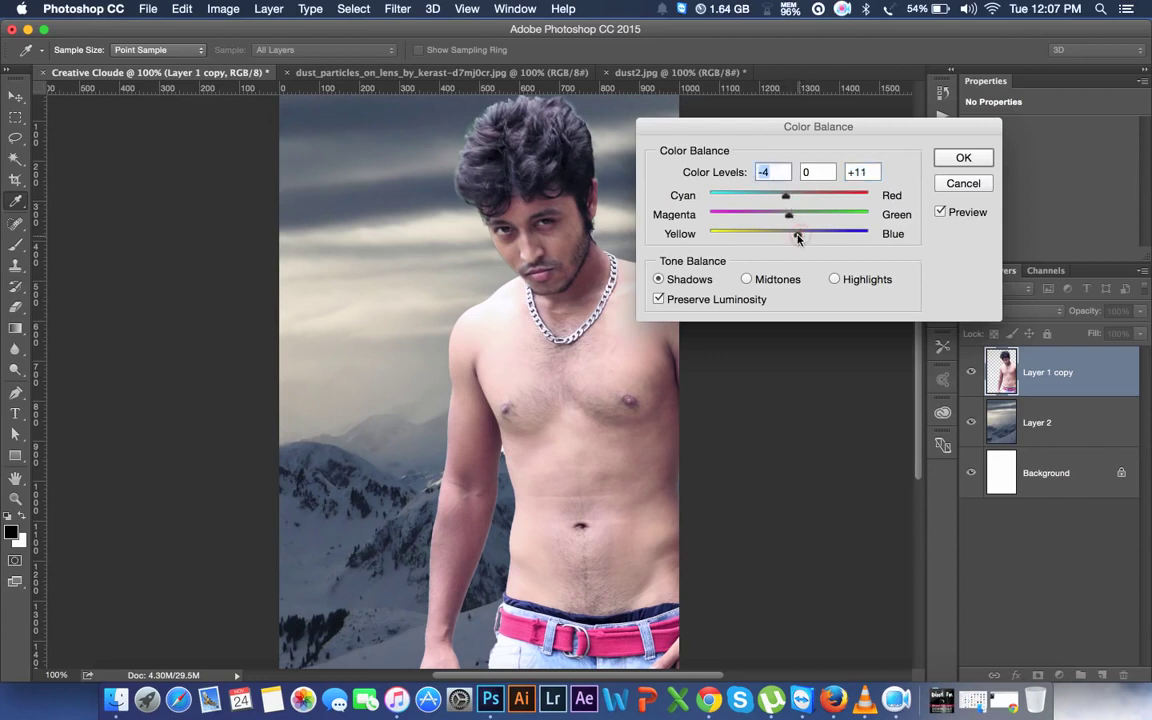
pyautogui.click(834, 279)
# - Apply the Color Balance change and zoom in on the man's neck and chest
pyautogui.click(945, 160)
pyautogui.press('v')
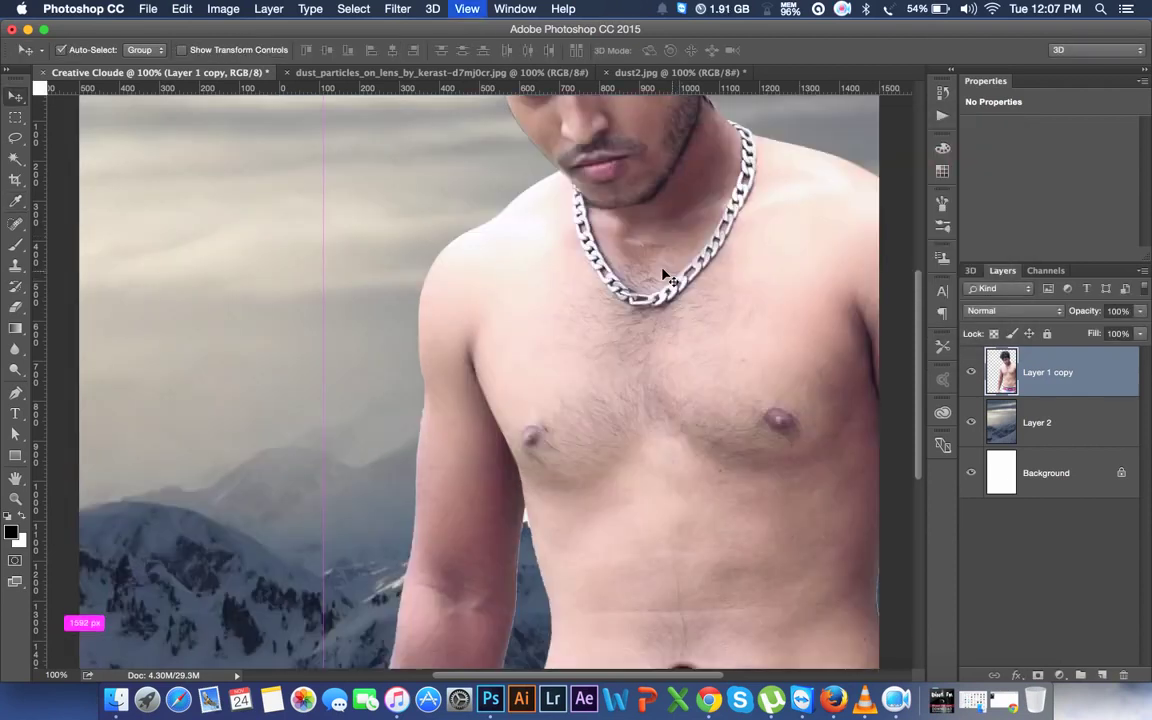
pyautogui.press('super+minus')
pyautogui.press('super+minus')
pyautogui.press('super+plus')
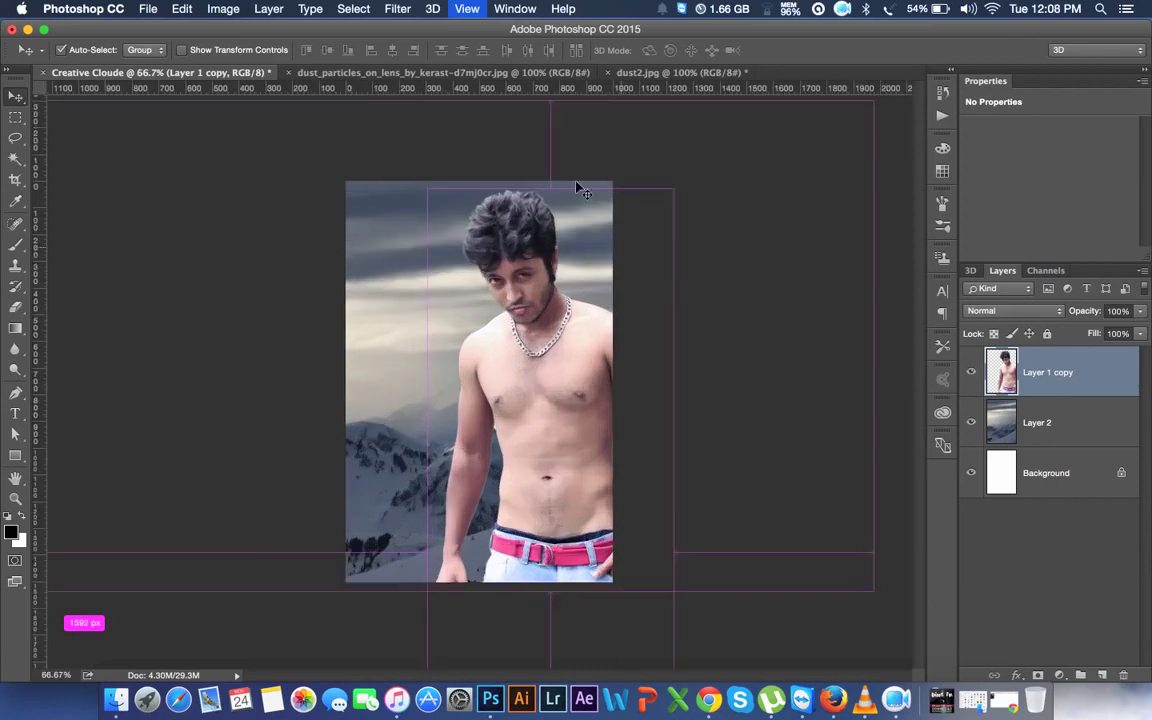
pyautogui.press('super+plus')
pyautogui.press('super+plus')
pyautogui.press('super+plus')
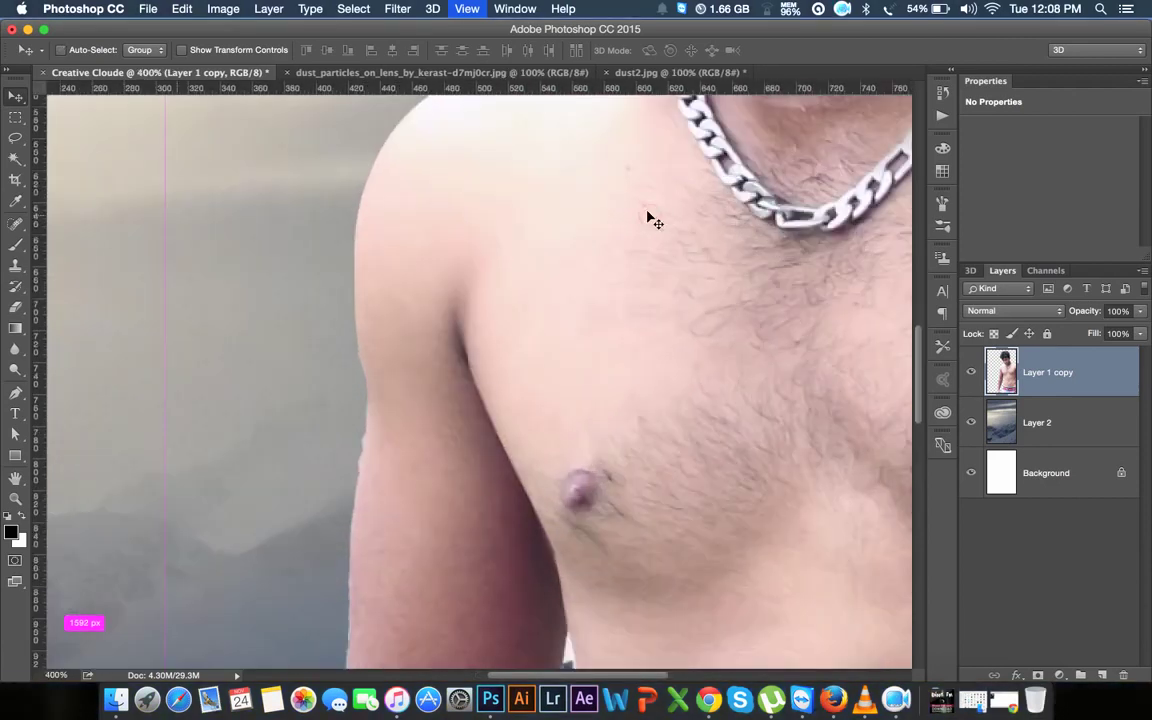
pyautogui.moveTo(676, 207); pyautogui.dragTo(368, 392)
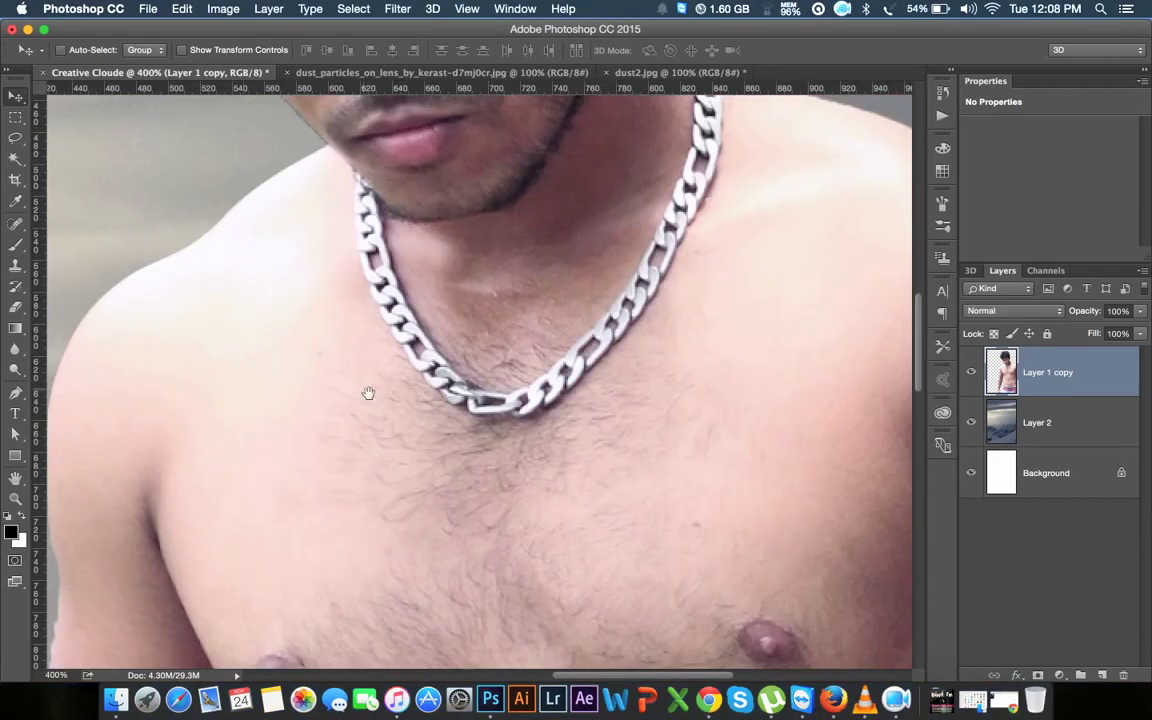
# - Heal two blemishes on the chest with the Spot Healing Brush
pyautogui.click(17, 224)
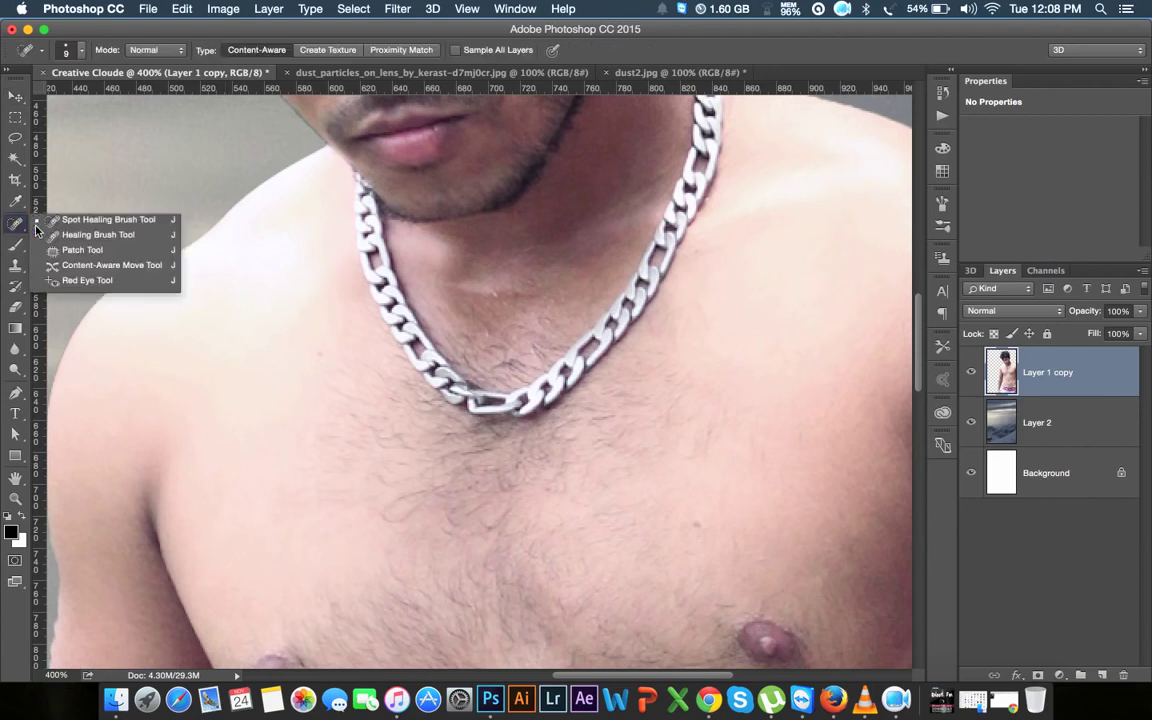
pyautogui.click(52, 221)
pyautogui.click(320, 355)
pyautogui.click(694, 546)
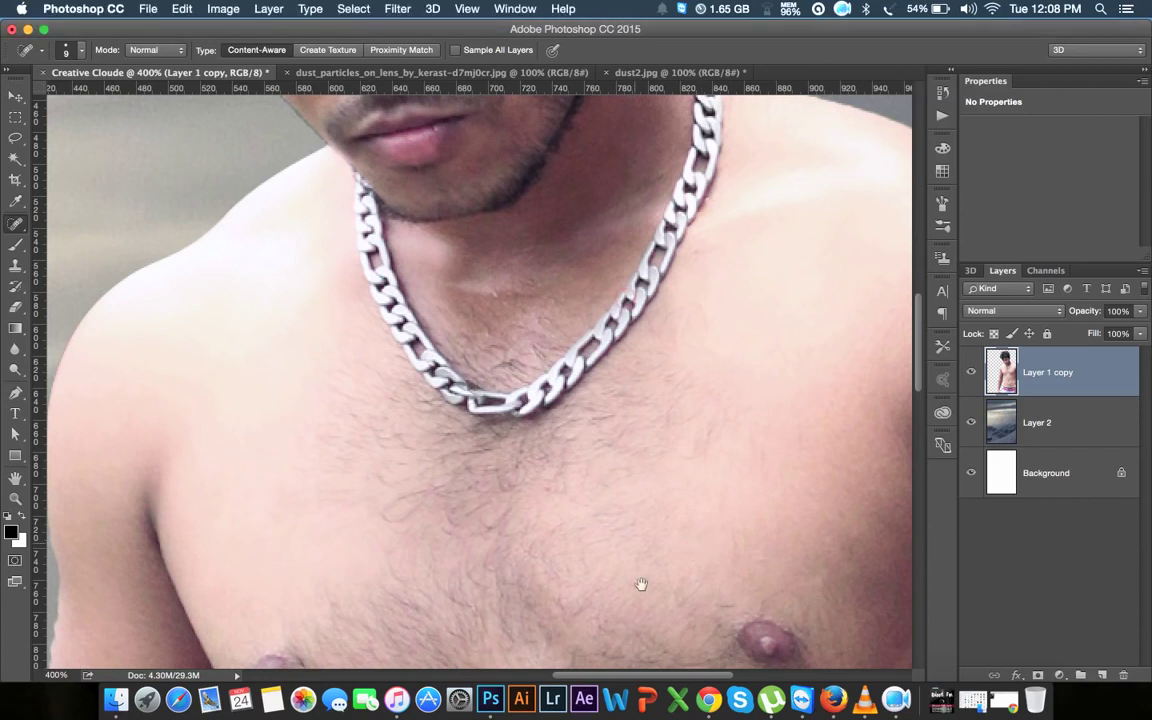
# - Heal spots on the cheek, along the beard edge and on the moustache
pyautogui.moveTo(589, 291); pyautogui.dragTo(589, 527)
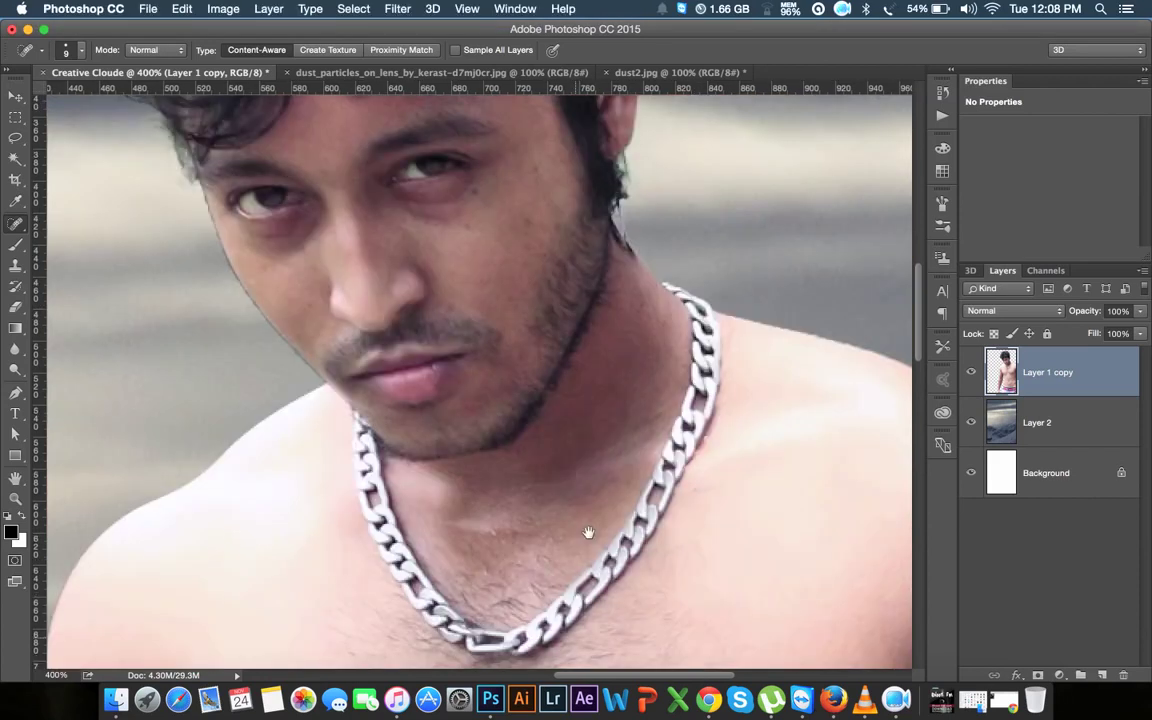
pyautogui.click(467, 228)
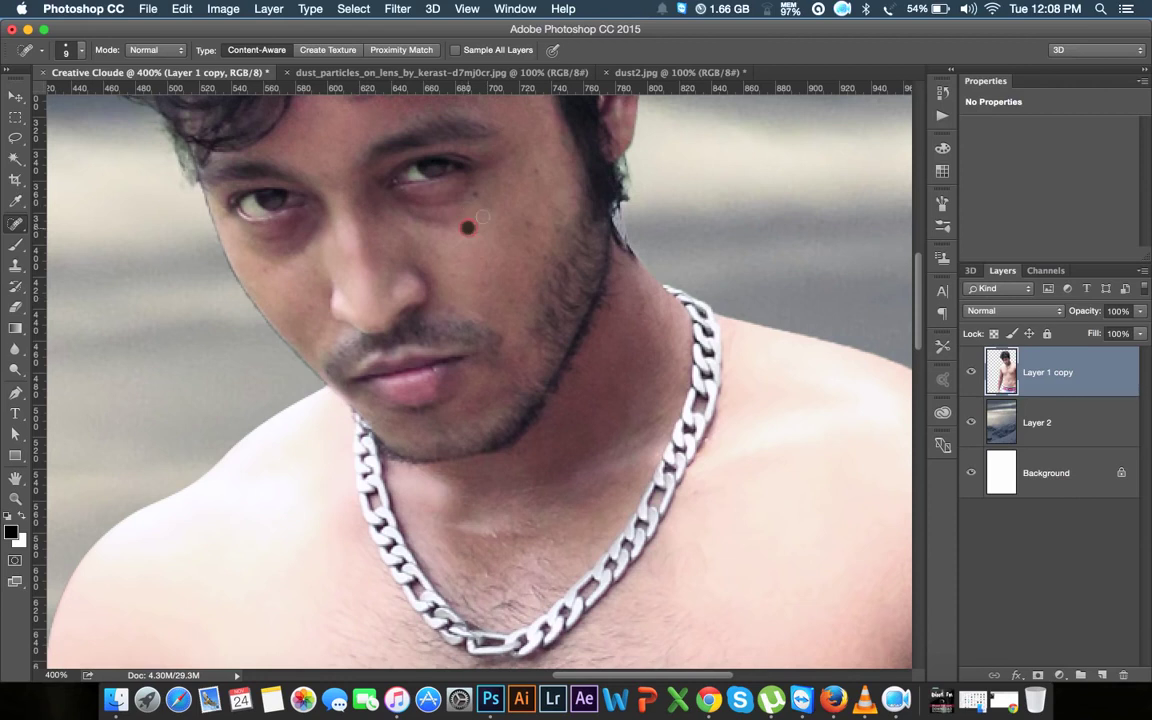
pyautogui.click(528, 249)
pyautogui.click(540, 252)
pyautogui.click(560, 214)
pyautogui.click(450, 264)
pyautogui.click(438, 256)
pyautogui.click(410, 277)
# - Heal the remaining spots on the upper cheek, under the left eye and beside the nose
pyautogui.click(511, 300)
pyautogui.click(524, 215)
pyautogui.click(245, 244)
pyautogui.click(277, 278)
pyautogui.click(327, 272)
pyautogui.moveTo(440, 258); pyautogui.dragTo(468, 408)
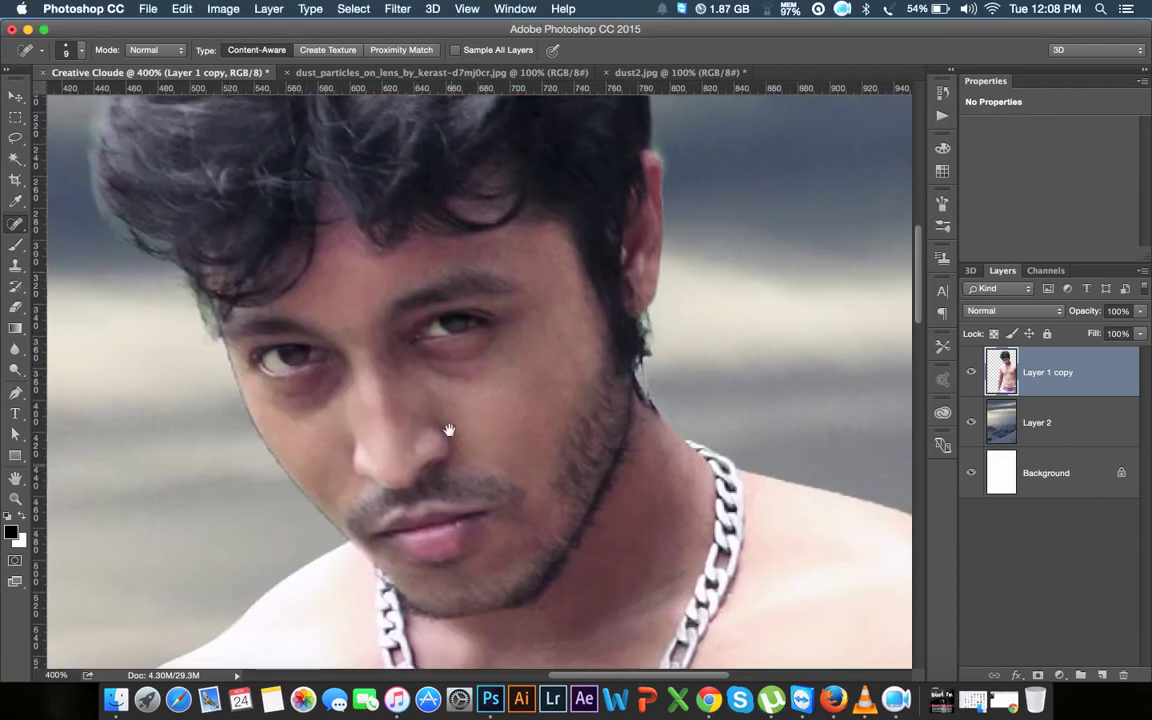
pyautogui.click(417, 410)
# - Trace a Pen path from the hair edge along the cheek and jaw, then convert it to a selection
pyautogui.click(15, 392)
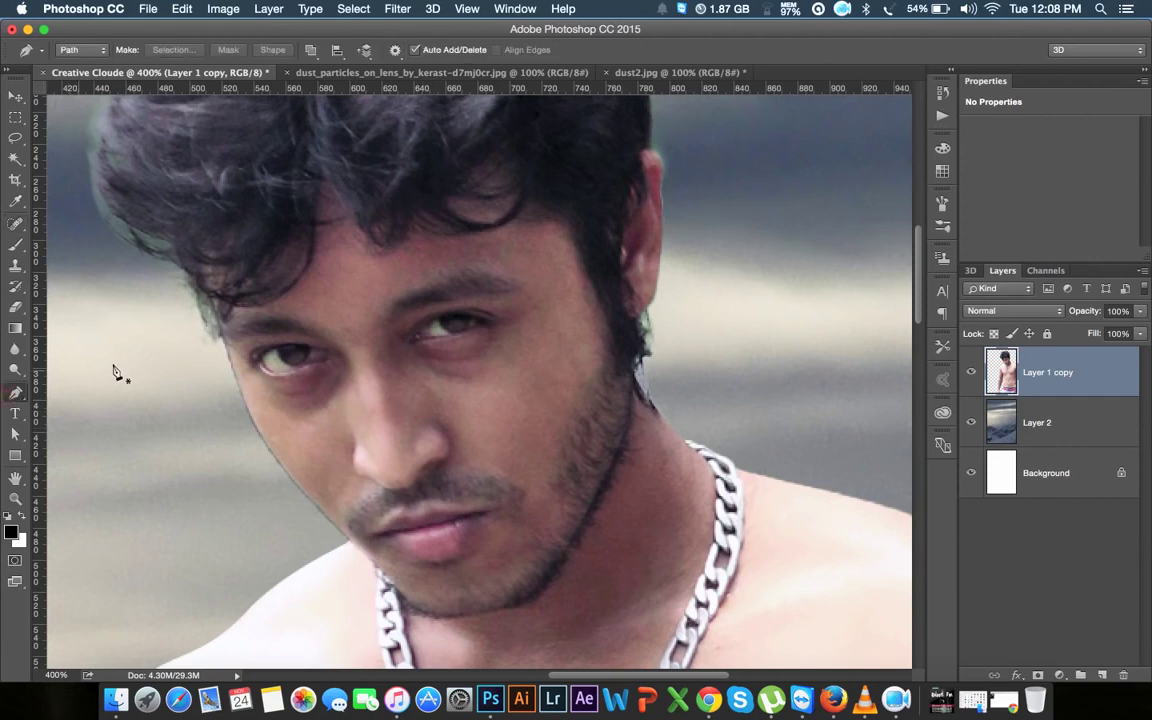
pyautogui.click(179, 285)
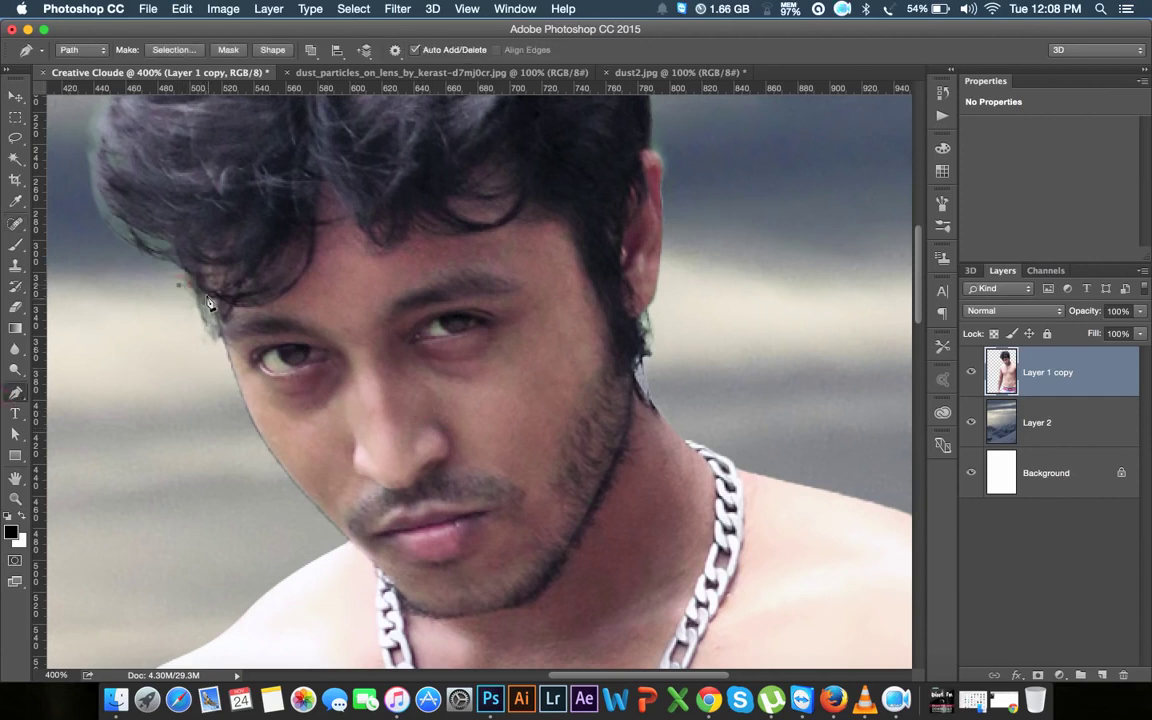
pyautogui.click(208, 292)
pyautogui.click(248, 412)
pyautogui.click(348, 536)
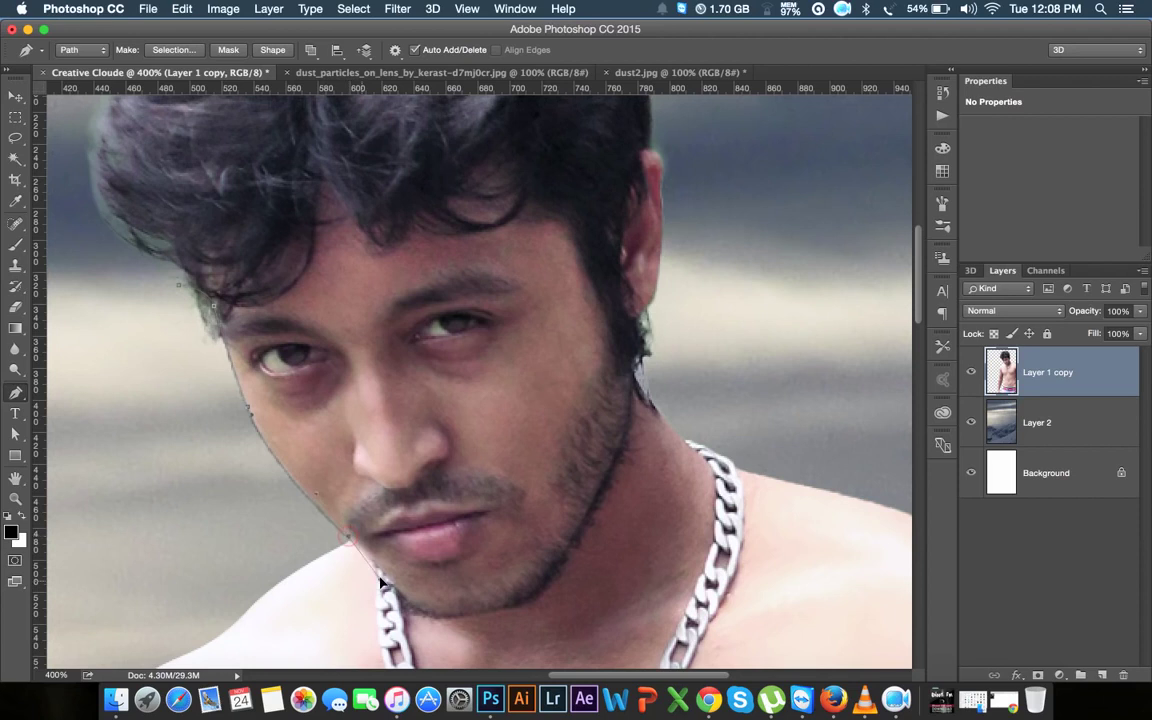
pyautogui.click(432, 620)
pyautogui.moveTo(178, 285); pyautogui.dragTo(227, 241)
pyautogui.hotkey('ctrl', 'Return')
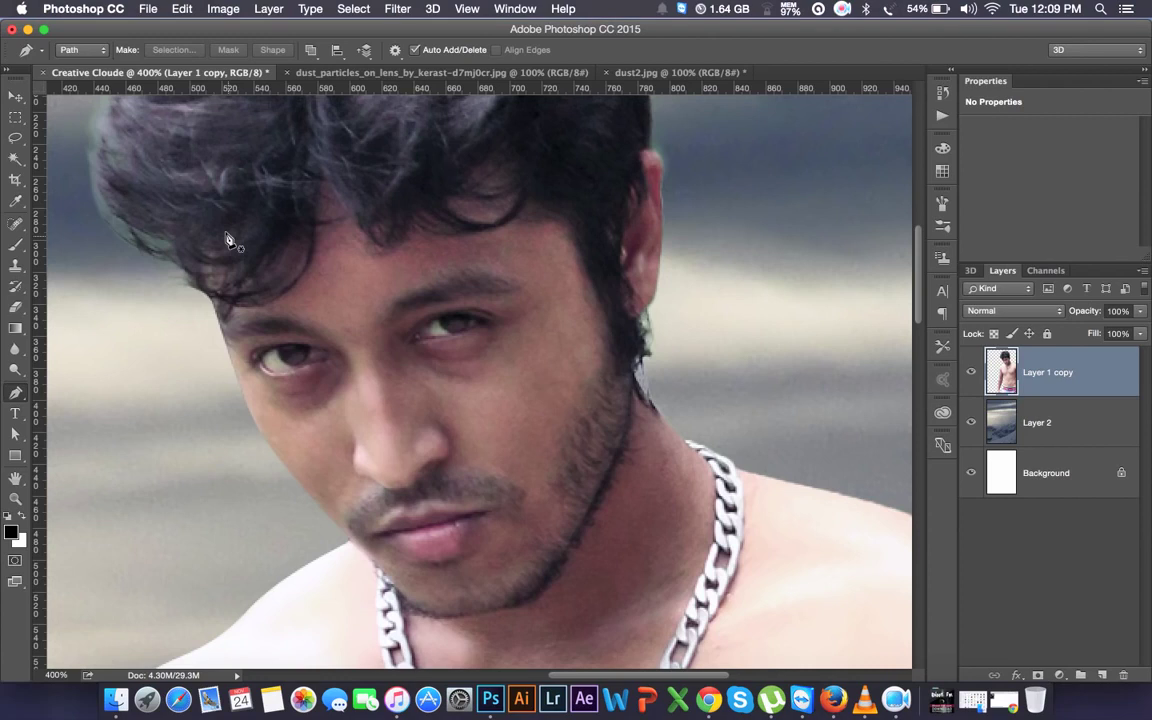
# - Zoom to view the whole image and select Layer 2, the sky background
pyautogui.hotkey('ctrl', 'h')
pyautogui.hotkey('ctrl', '-')
pyautogui.hotkey('ctrl', '-')
pyautogui.hotkey('ctrl', '-')
pyautogui.hotkey('ctrl', '-')
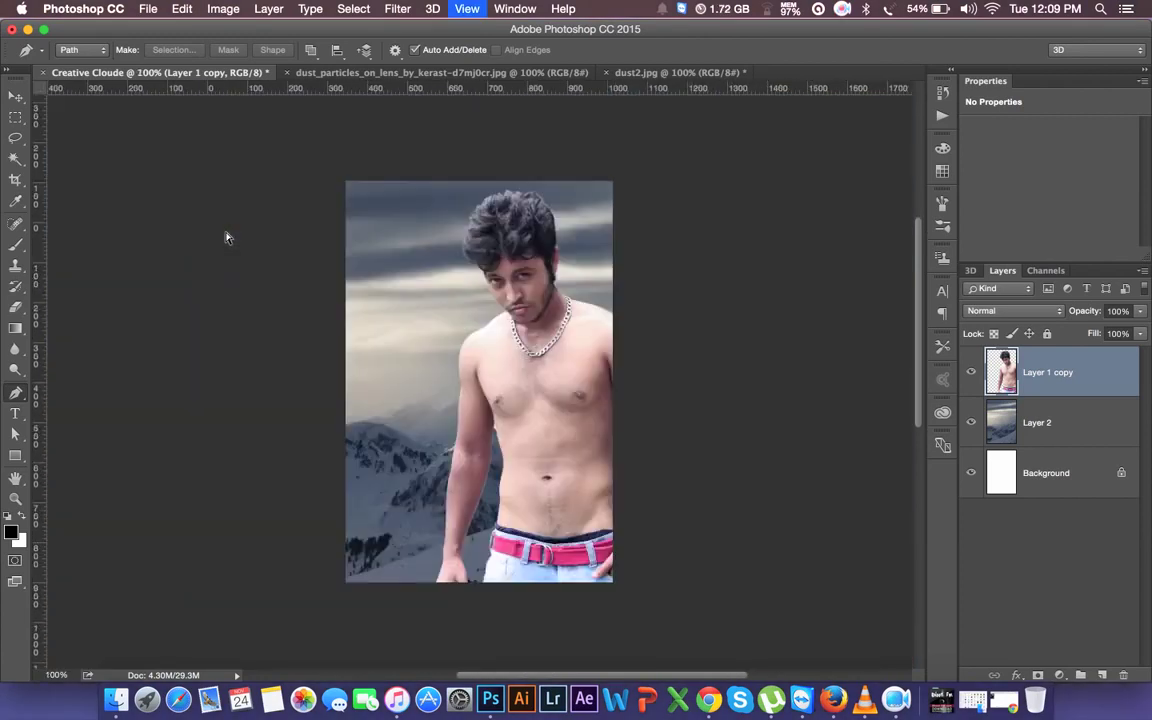
pyautogui.hotkey('ctrl', '-')
pyautogui.hotkey('ctrl', '-')
pyautogui.hotkey('ctrl', '+')
pyautogui.hotkey('ctrl', '+')
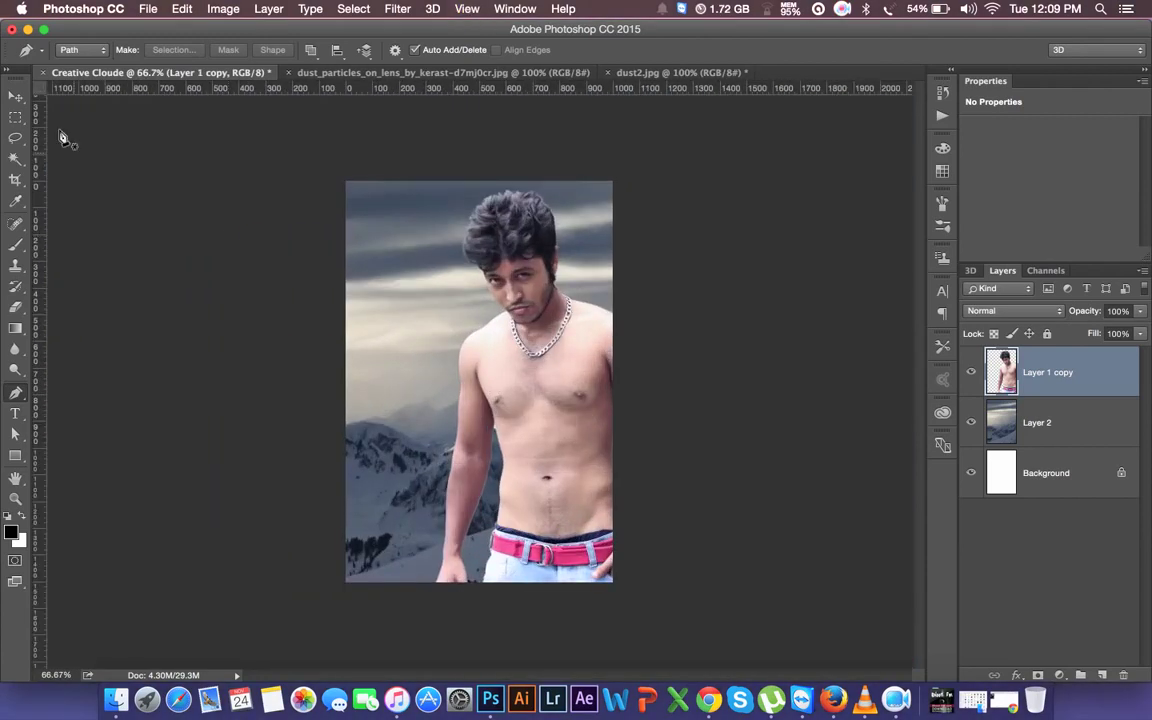
pyautogui.press('v')
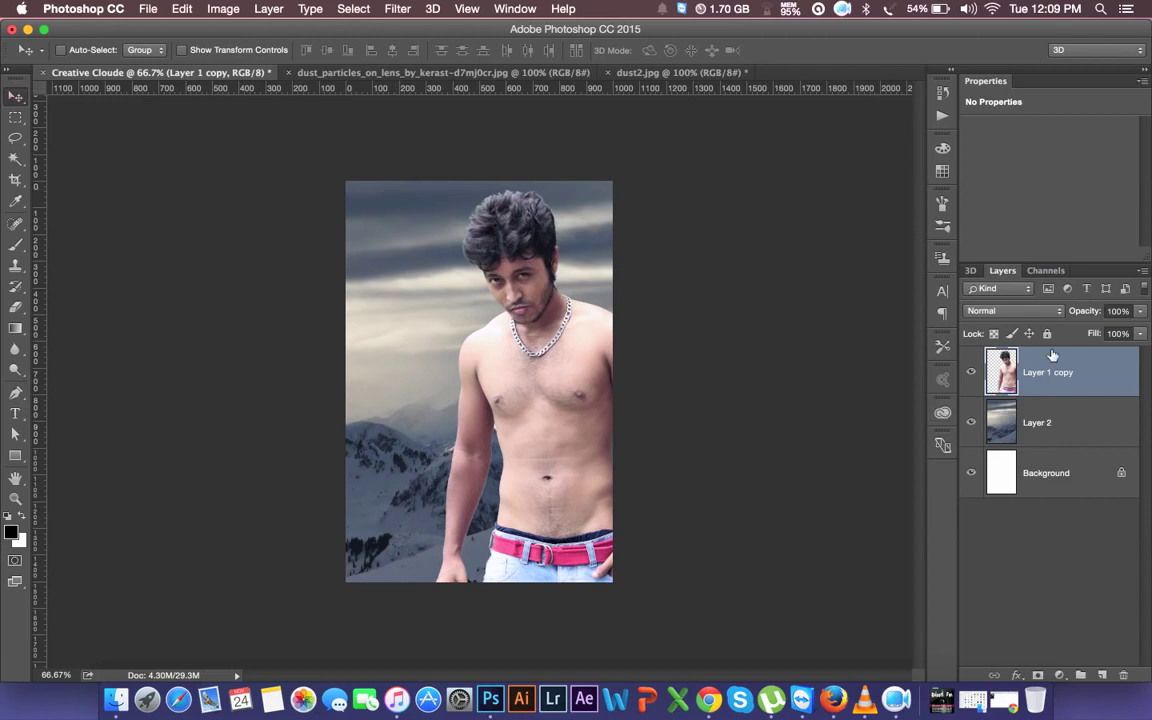
pyautogui.click(1031, 414)
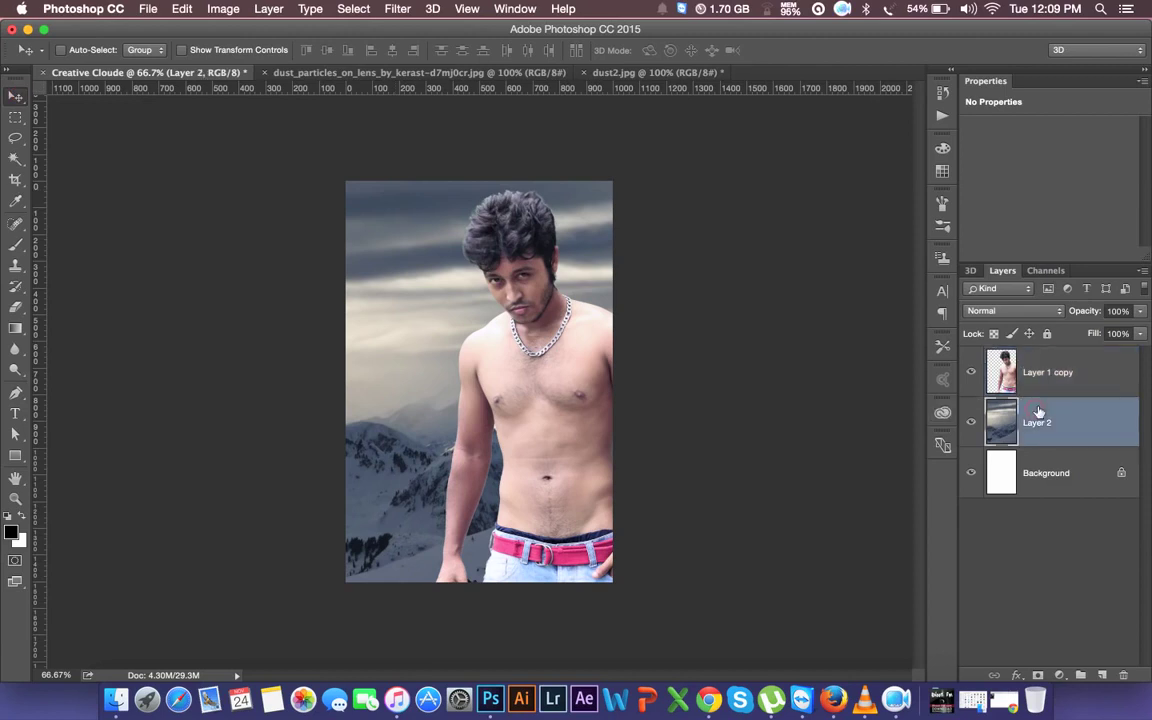
# - Apply a Lens Blur with radius 21 to the mountain sky on Layer 2
pyautogui.click(397, 9)
pyautogui.moveTo(401, 184)
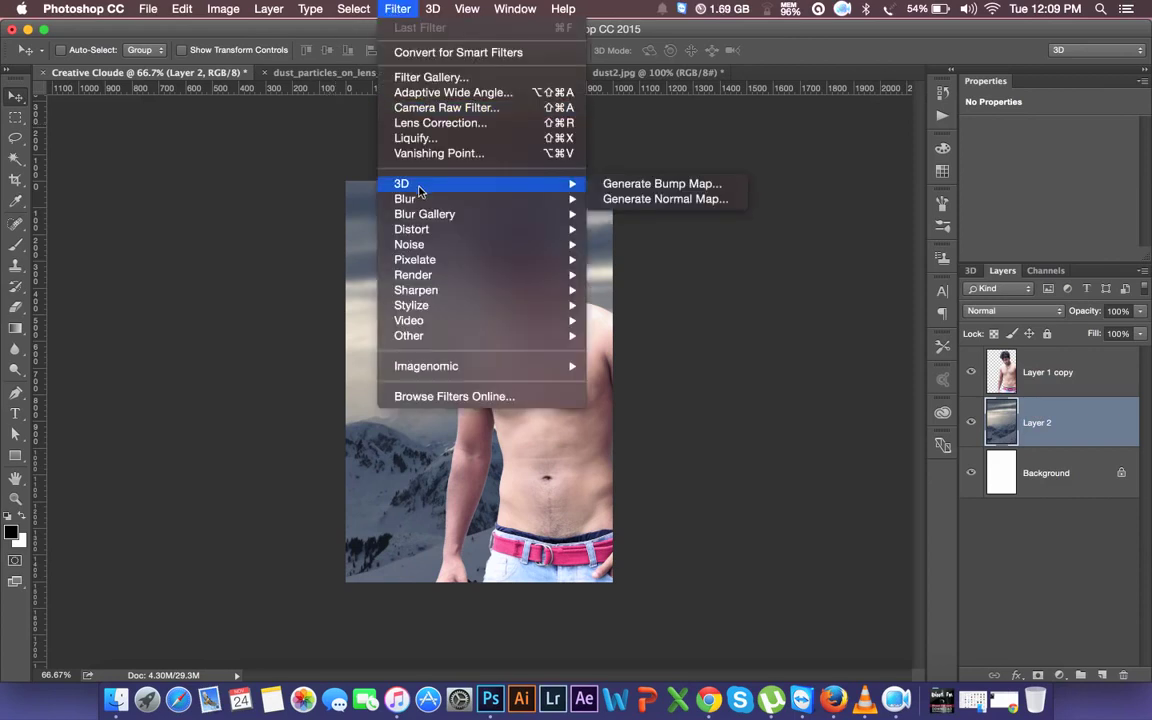
pyautogui.click(597, 244)
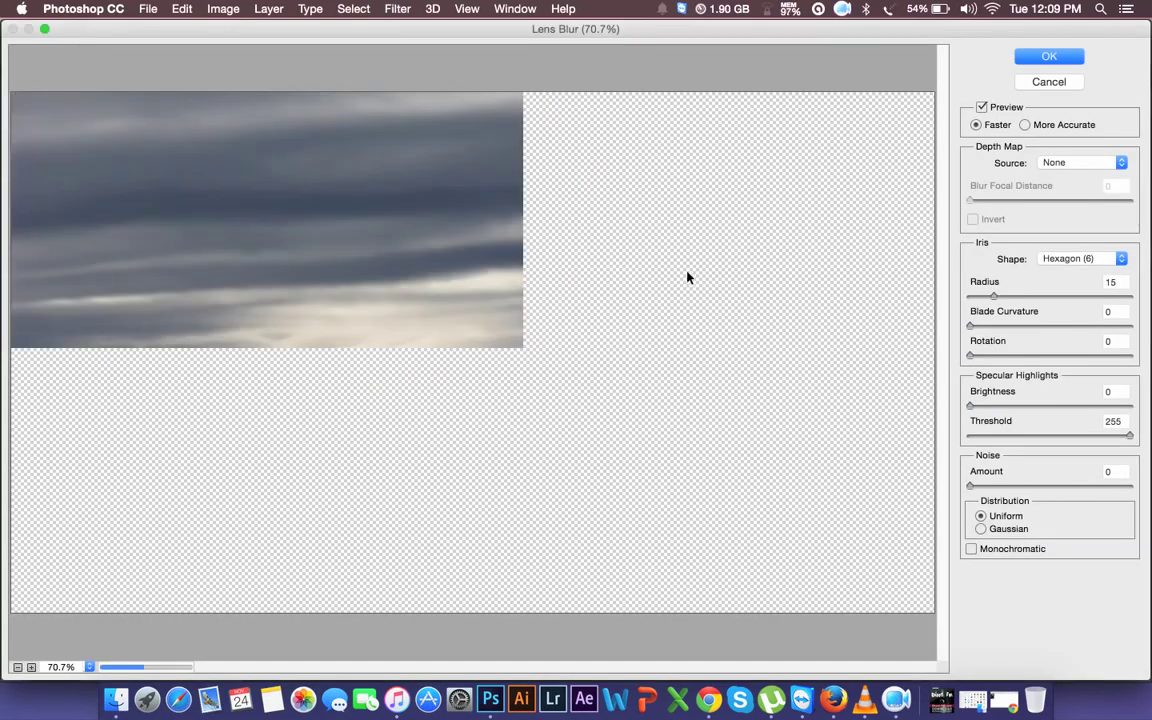
pyautogui.click(1001, 296)
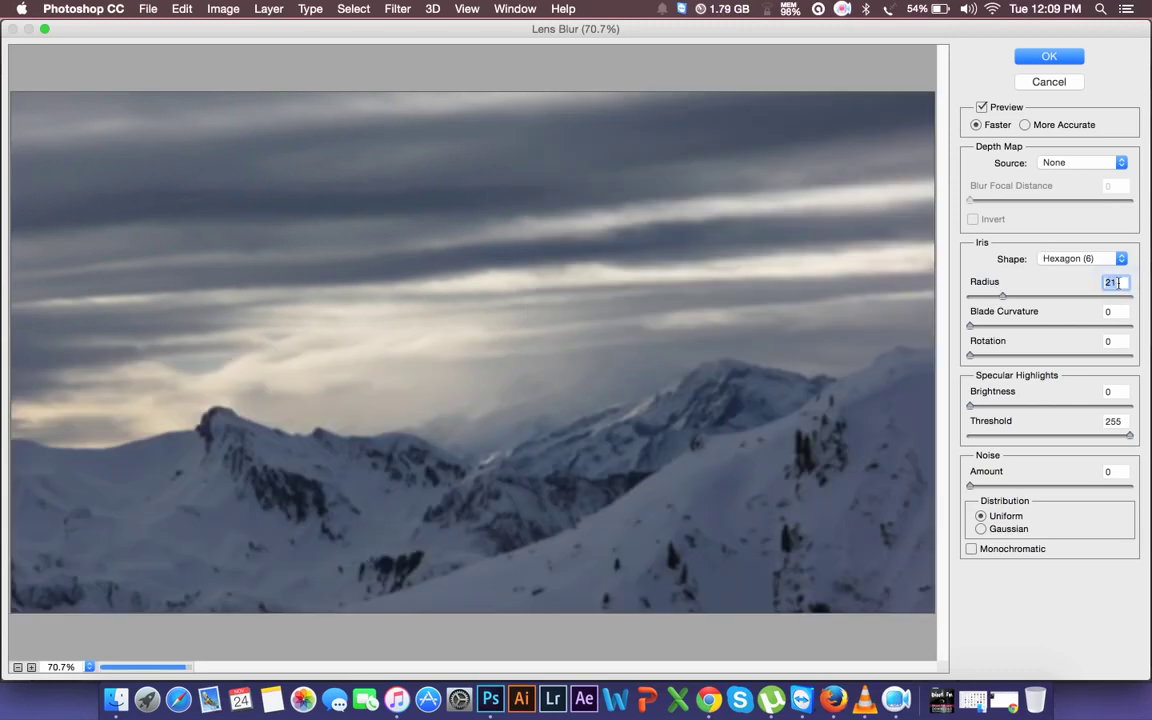
pyautogui.click(1072, 58)
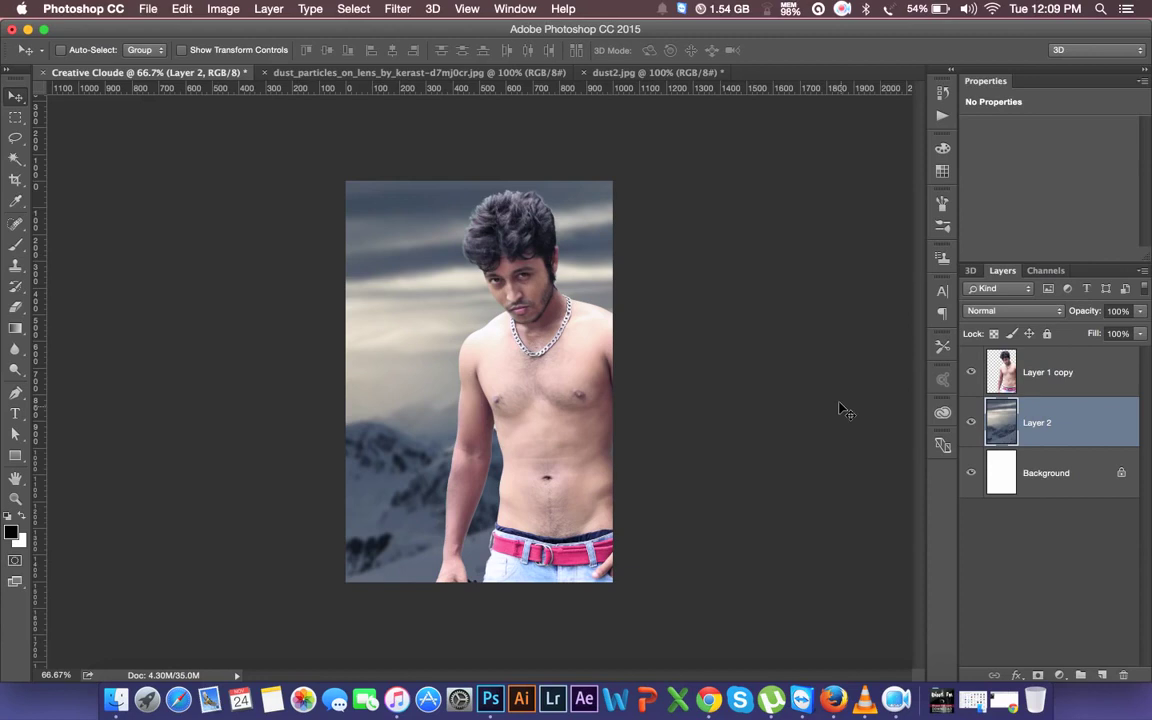
pyautogui.click(1071, 373)
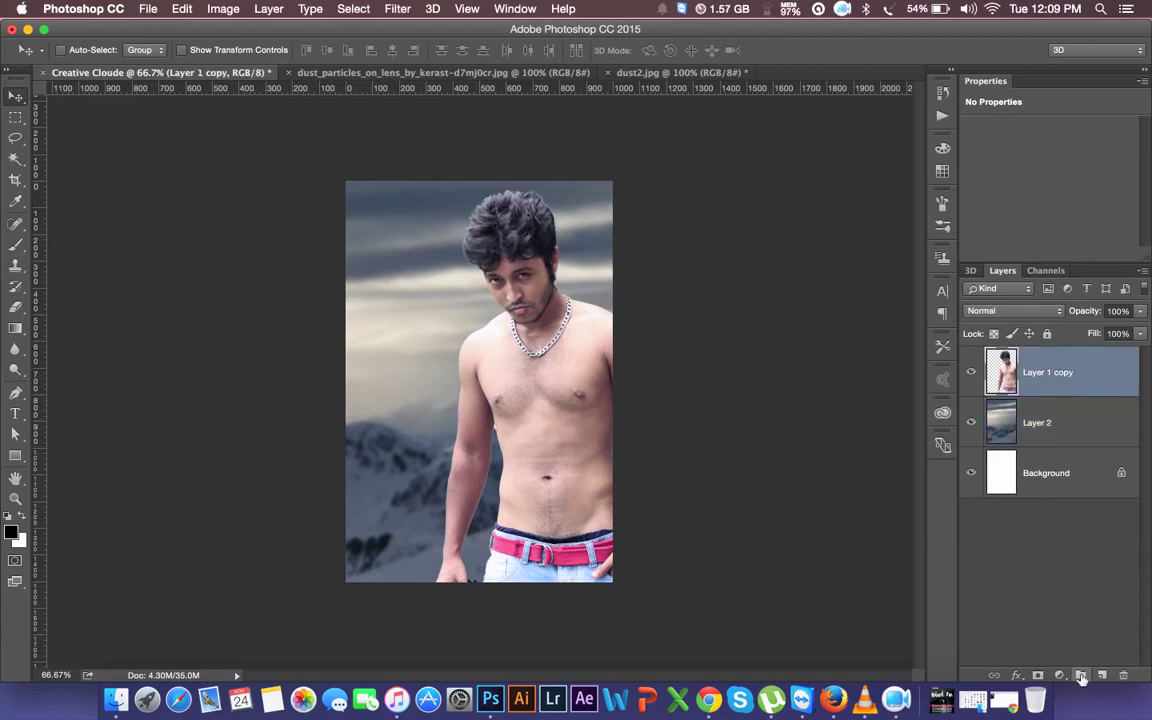
# - Add a Gradient Fill layer over the man at angle 63.43° and scale 166
pyautogui.click(1057, 675)
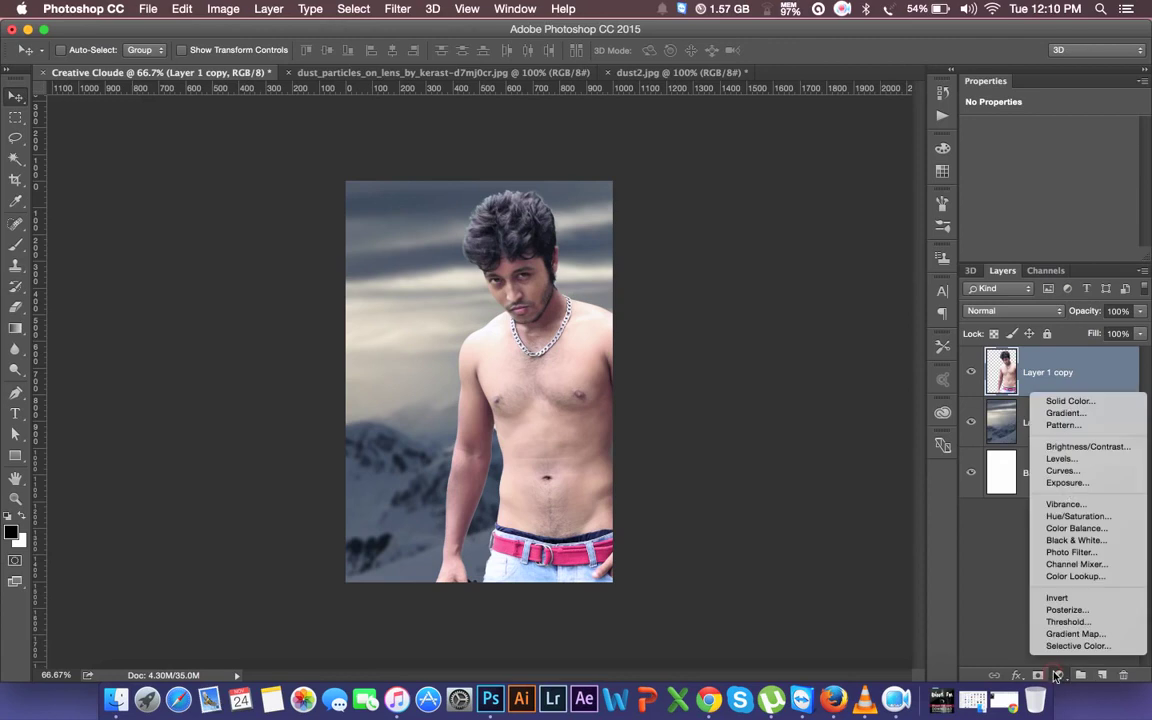
pyautogui.click(1065, 413)
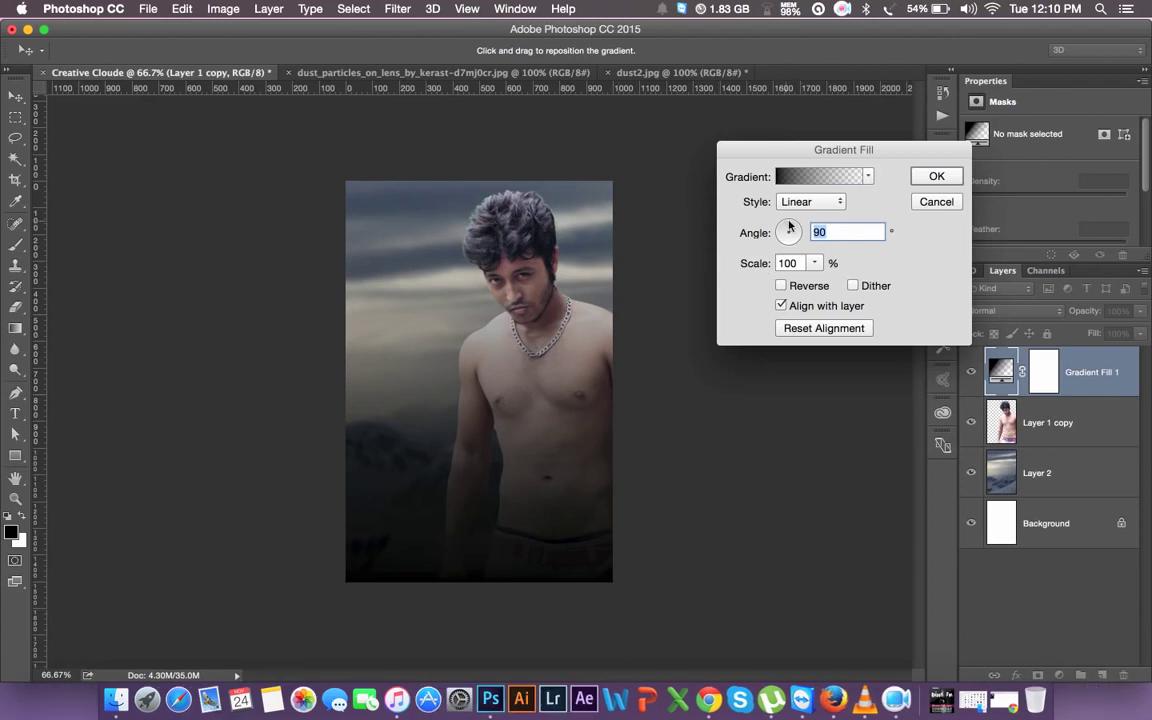
pyautogui.moveTo(790, 228); pyautogui.dragTo(787, 226)
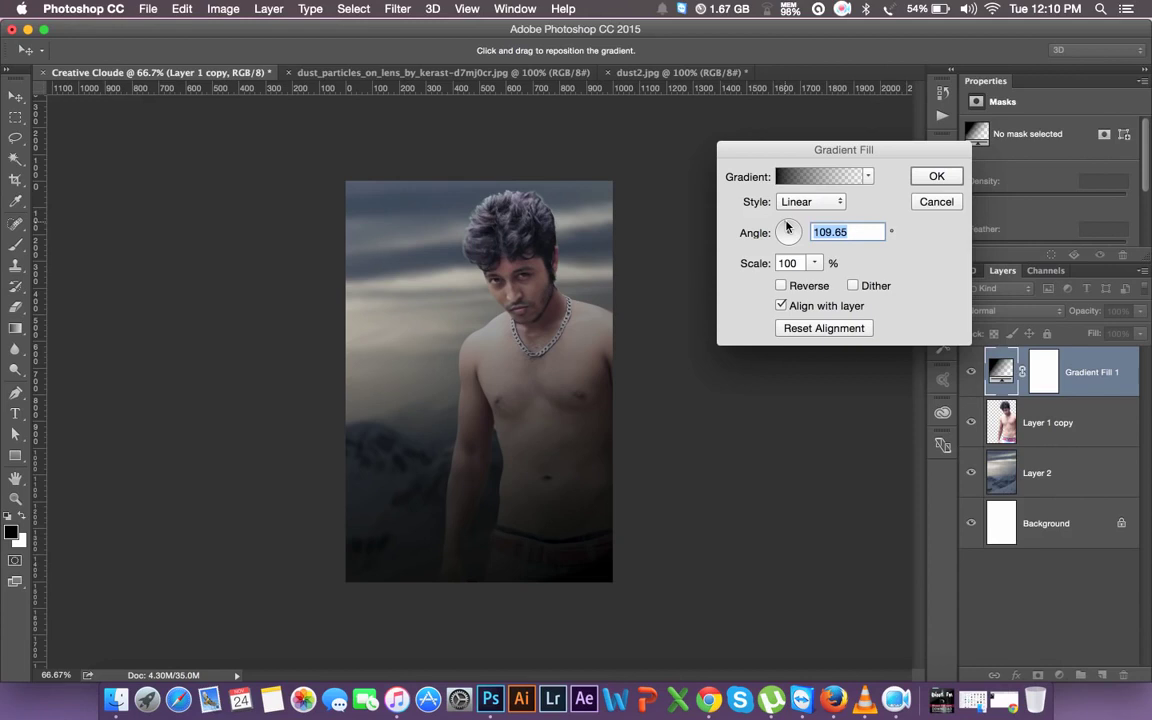
pyautogui.moveTo(787, 228); pyautogui.dragTo(795, 232)
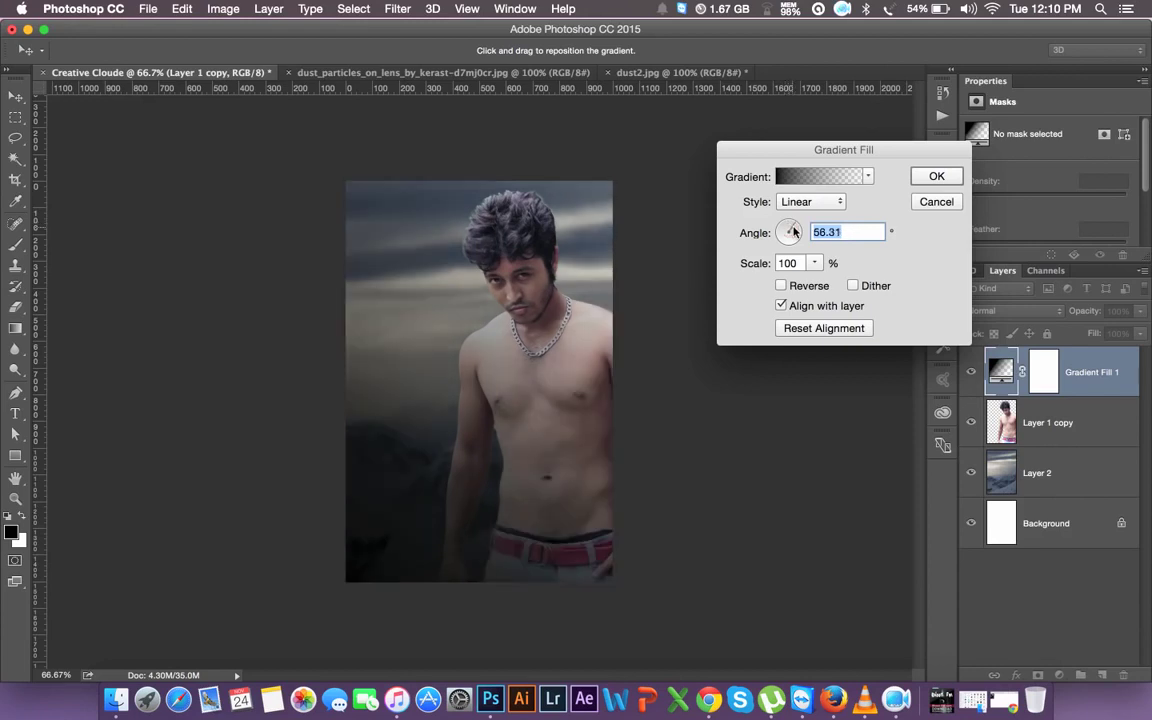
pyautogui.moveTo(793, 231); pyautogui.dragTo(795, 230)
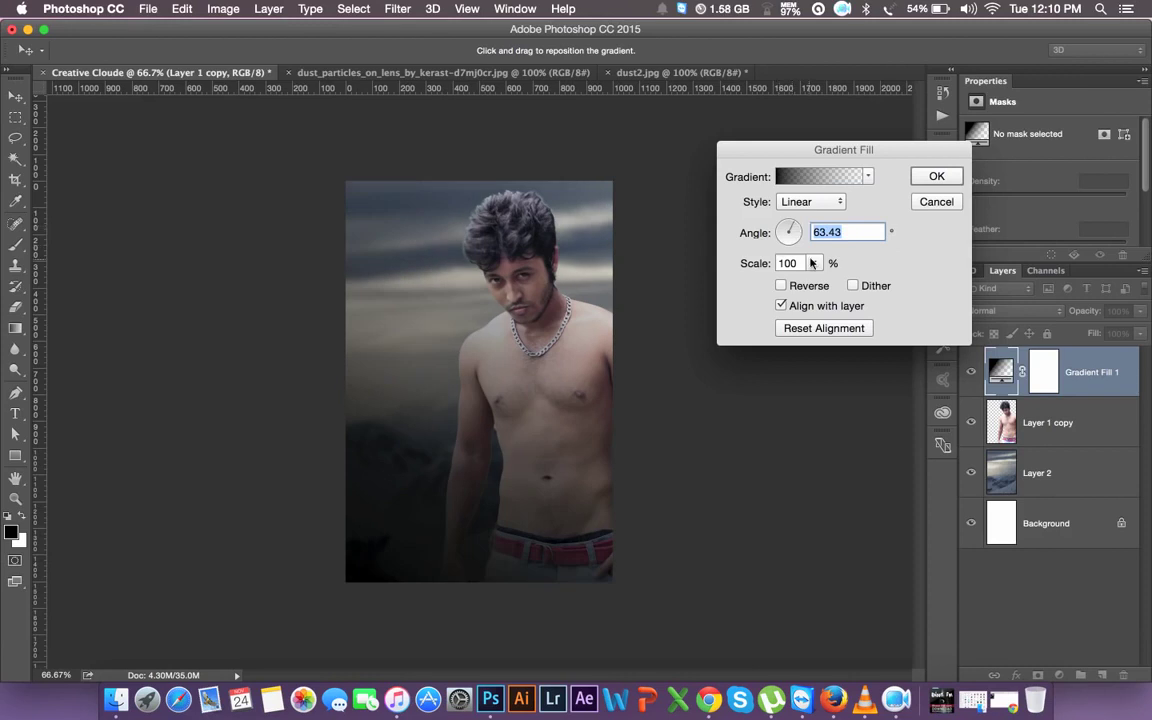
pyautogui.click(814, 264)
pyautogui.moveTo(814, 270); pyautogui.dragTo(823, 286)
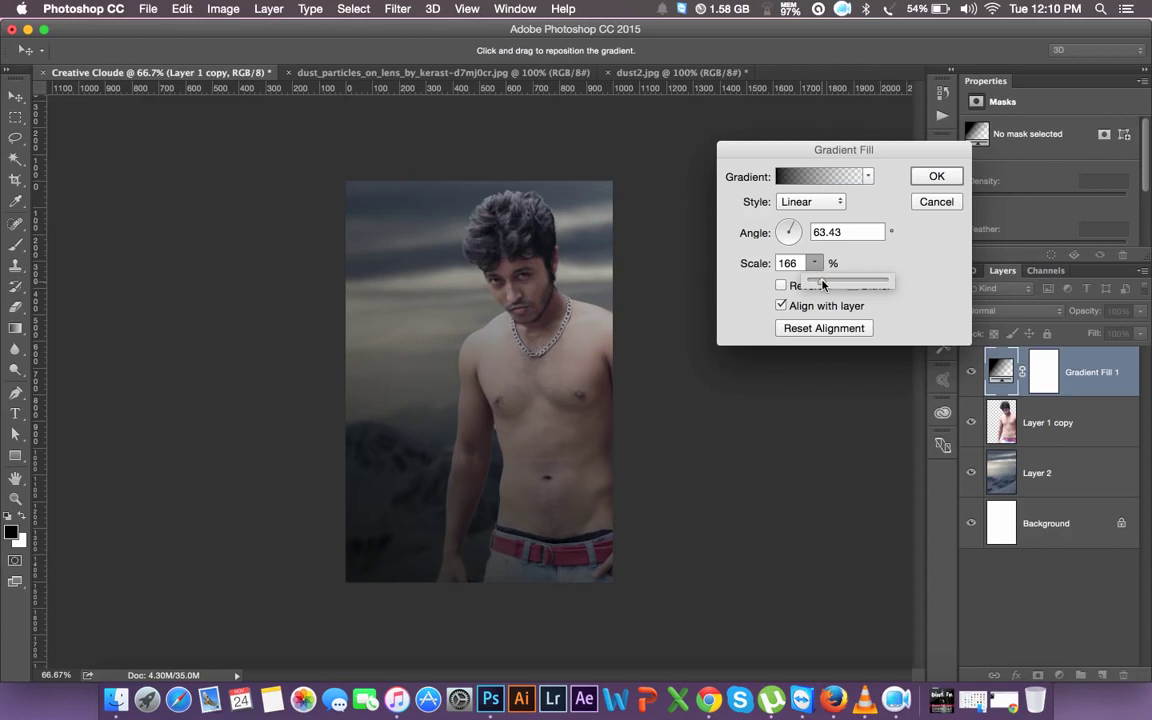
pyautogui.moveTo(386, 545); pyautogui.dragTo(420, 596)
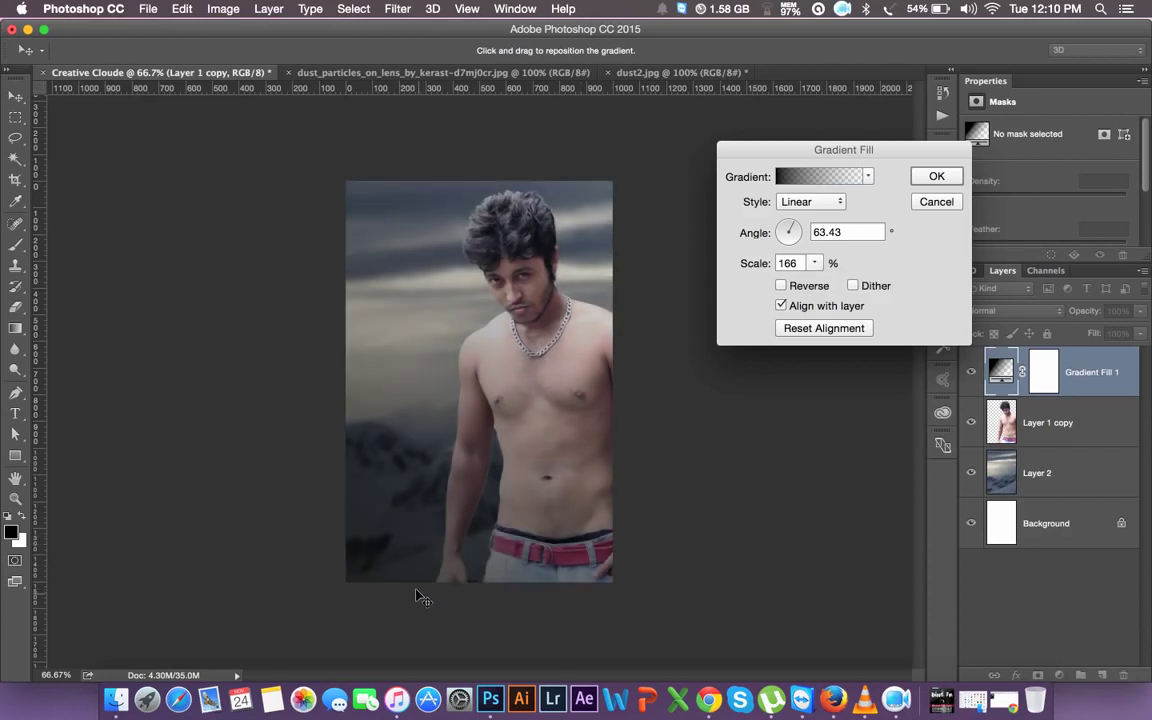
# - Move the black stop to 74% and the transparent stop to 75%, aiming the darkening lower-left
pyautogui.click(816, 177)
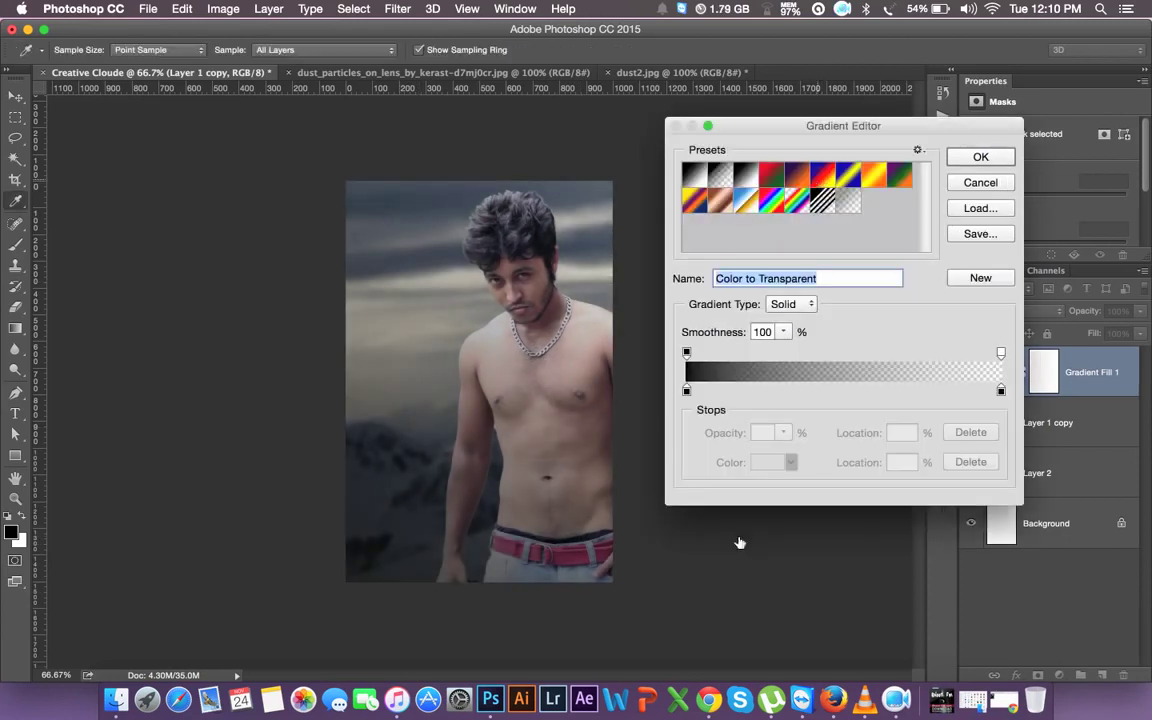
pyautogui.click(1001, 390)
pyautogui.moveTo(985, 392); pyautogui.dragTo(922, 398)
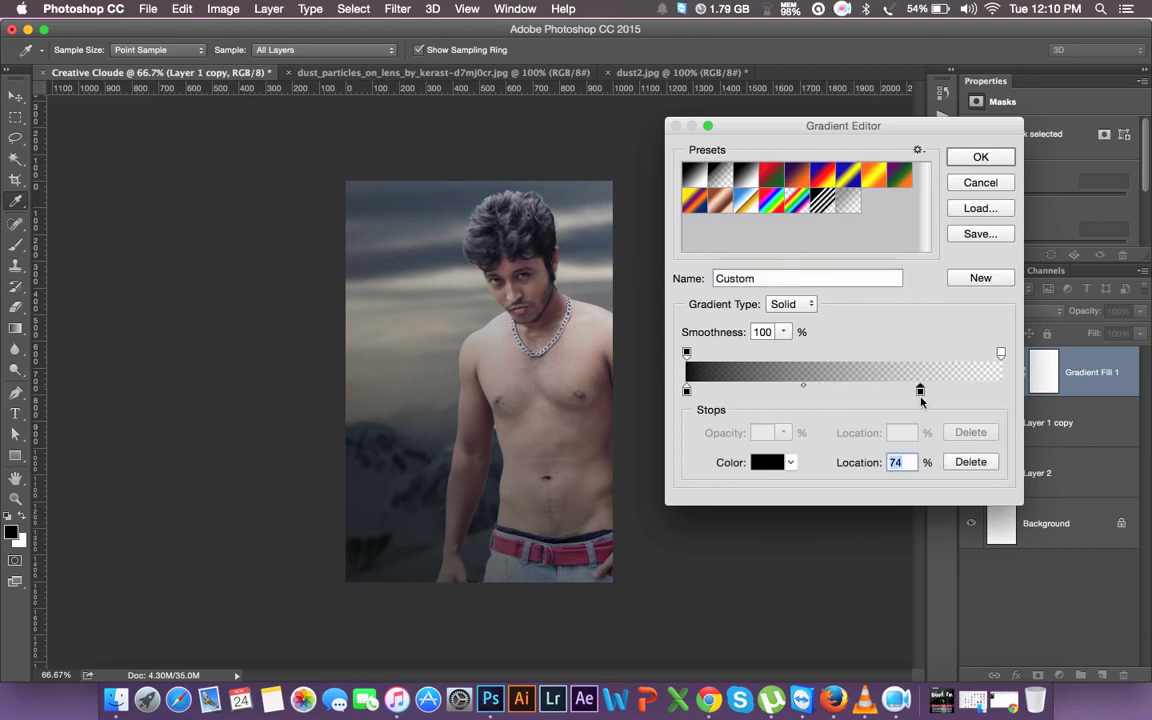
pyautogui.moveTo(1001, 353)
pyautogui.mouseDown()
pyautogui.moveTo(926, 355)
pyautogui.moveTo(921, 371)
pyautogui.moveTo(922, 356)
pyautogui.mouseUp()
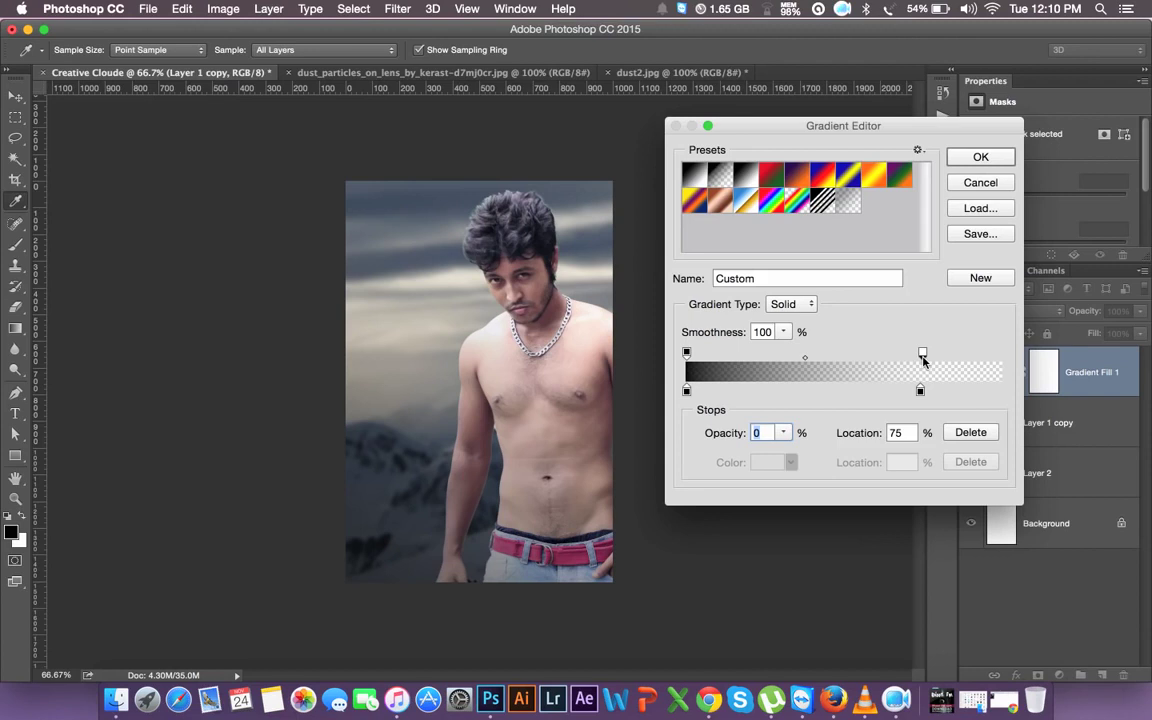
pyautogui.click(981, 158)
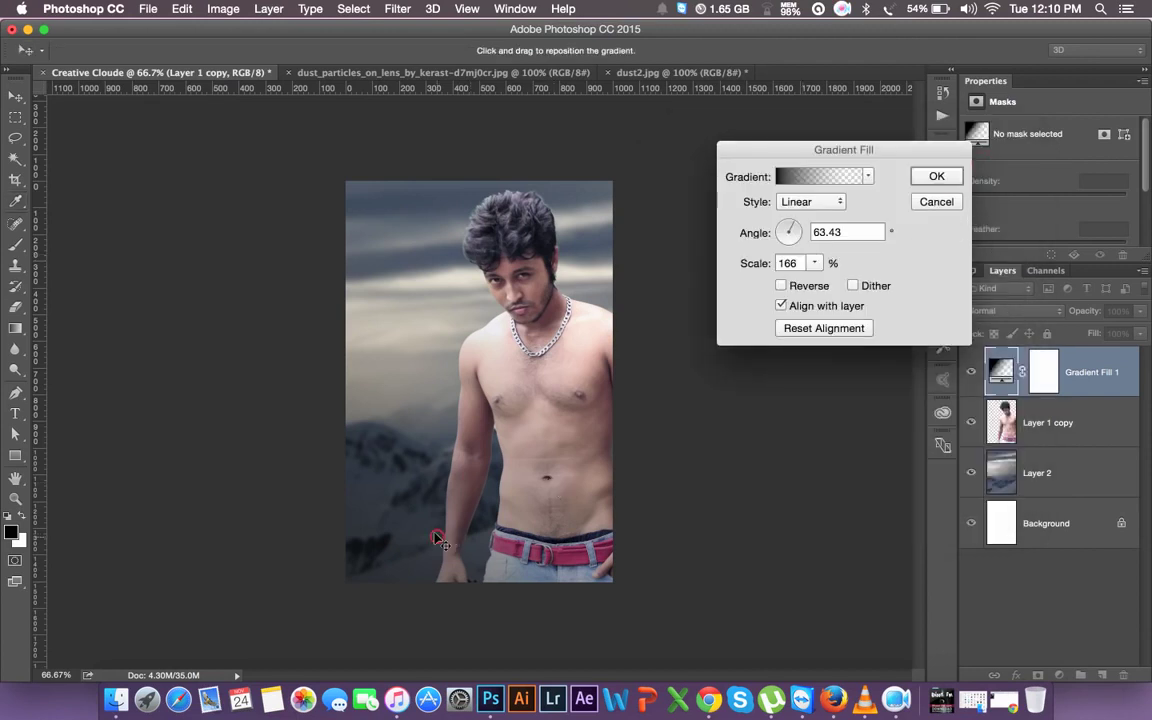
pyautogui.moveTo(551, 485); pyautogui.dragTo(420, 449)
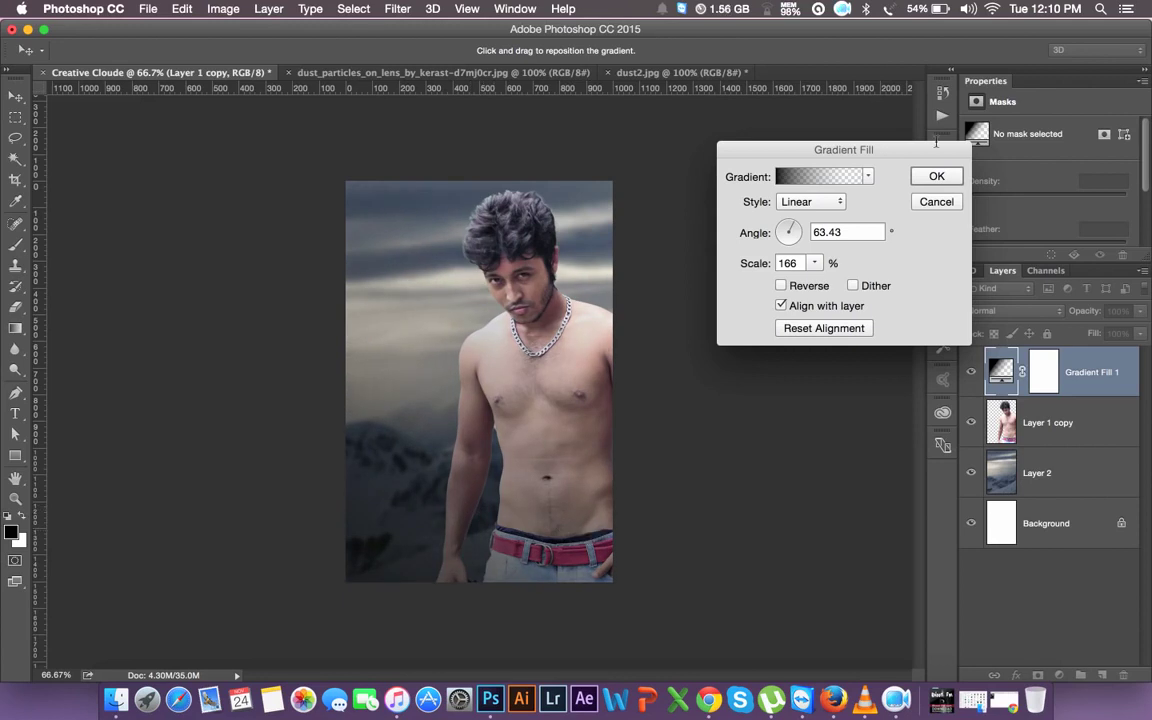
pyautogui.click(930, 176)
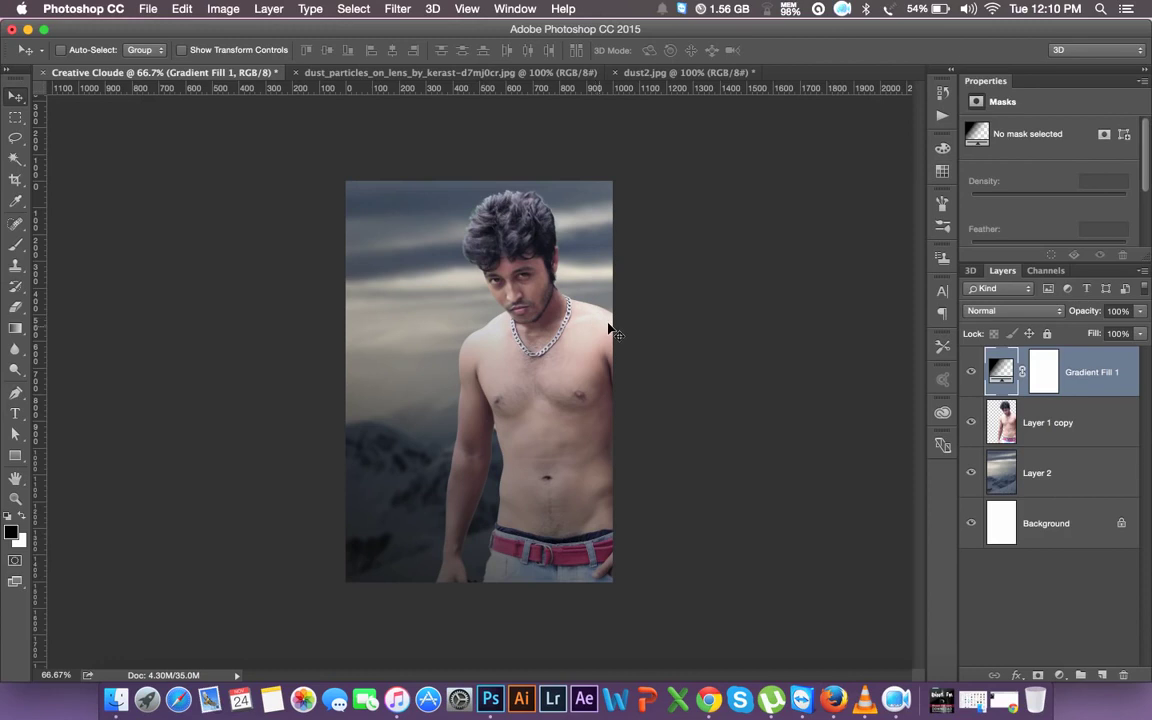
# - Lower the gradient fill layer's opacity to 83% and add a new empty layer
pyautogui.moveTo(1097, 312); pyautogui.dragTo(1082, 313)
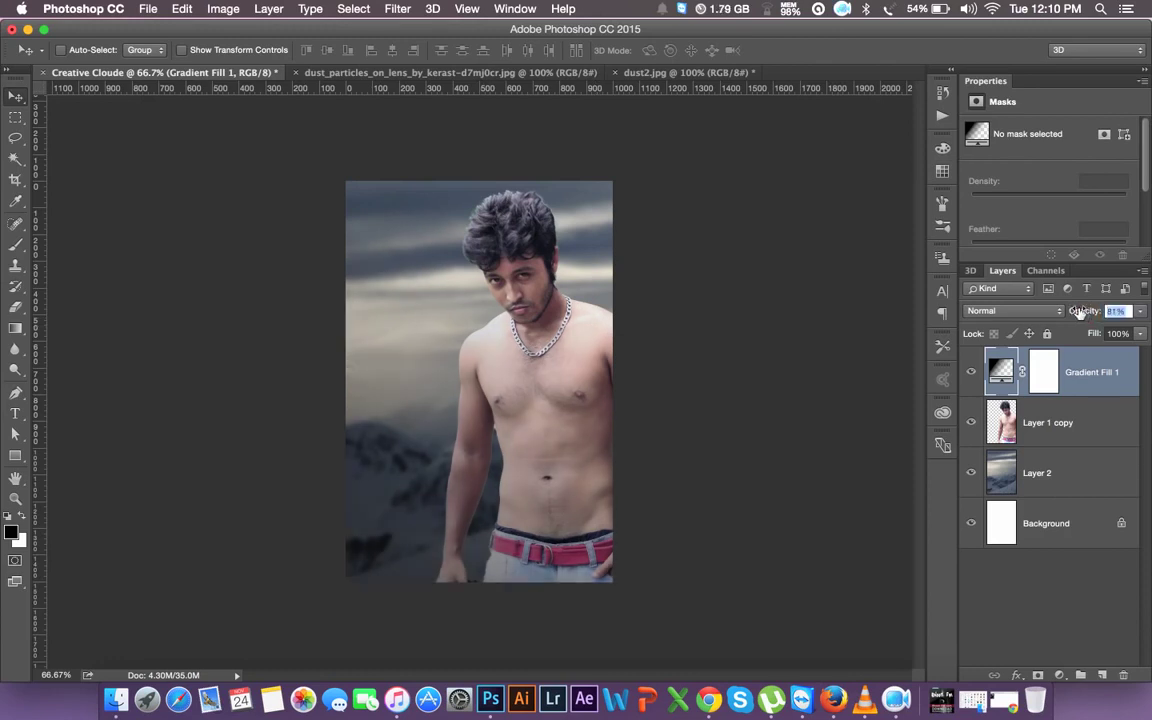
pyautogui.press('Return')
pyautogui.click(1105, 675)
# - Fill the new layer with the merged composite via Apply Image and open the Camera Raw Filter
pyautogui.click(222, 9)
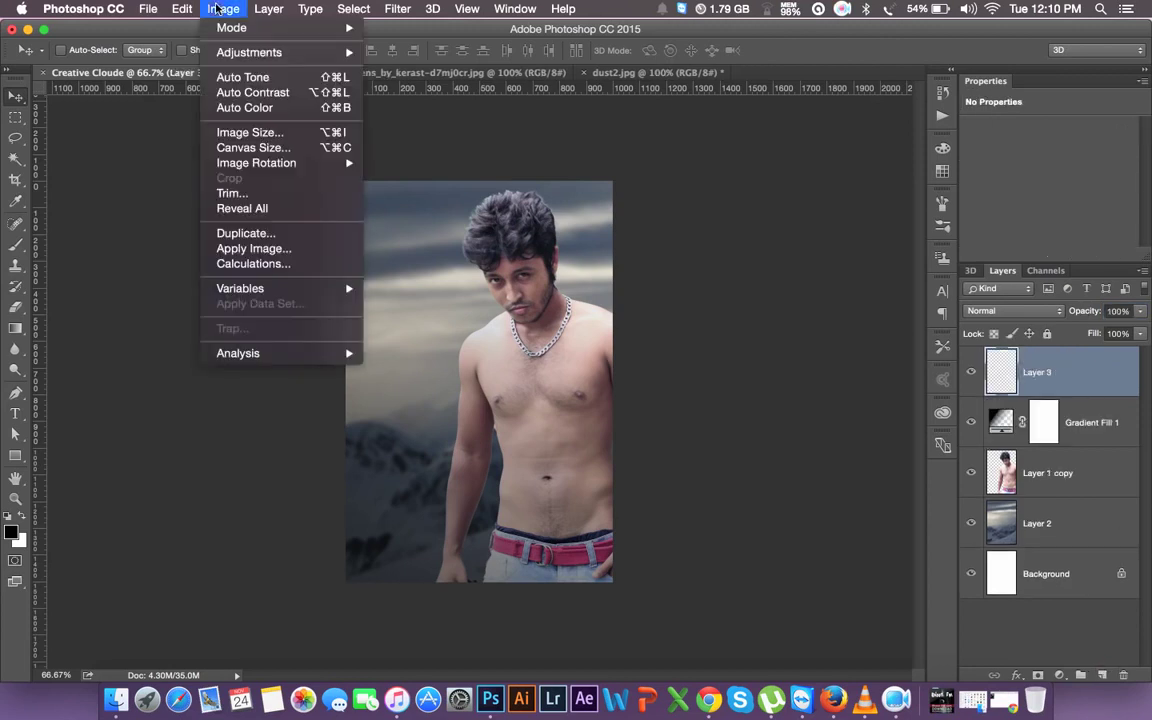
pyautogui.click(268, 255)
pyautogui.click(655, 203)
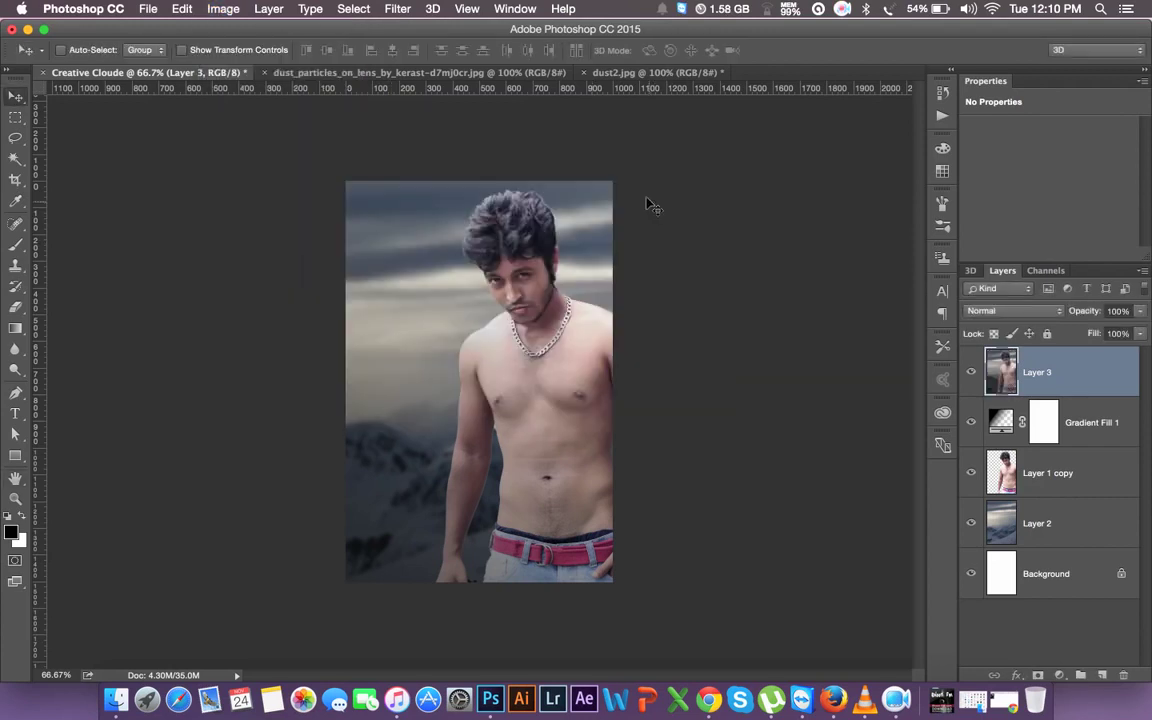
pyautogui.click(398, 10)
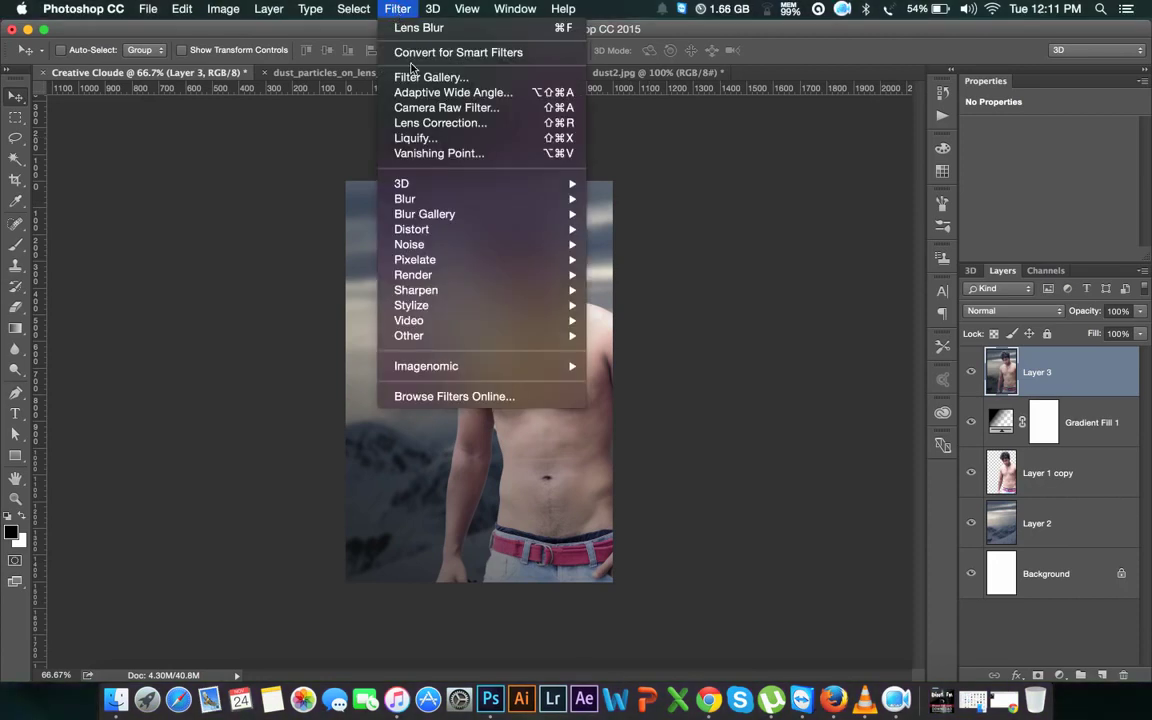
pyautogui.click(447, 108)
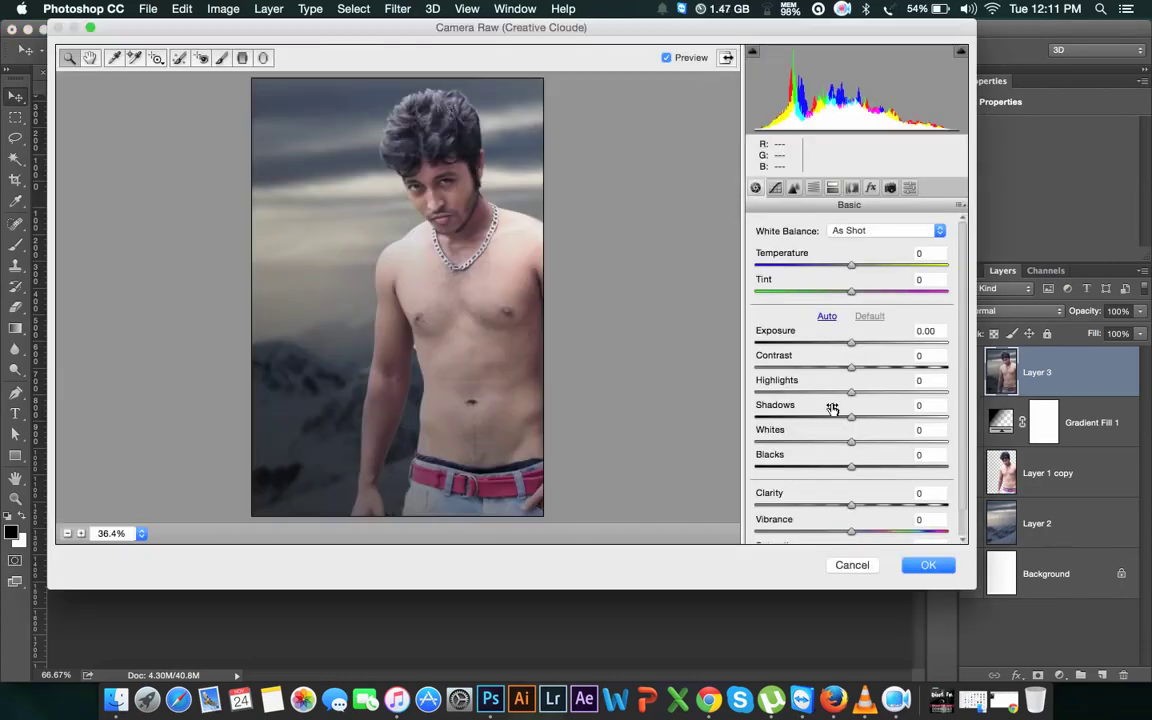
pyautogui.moveTo(975, 588); pyautogui.dragTo(1040, 633)
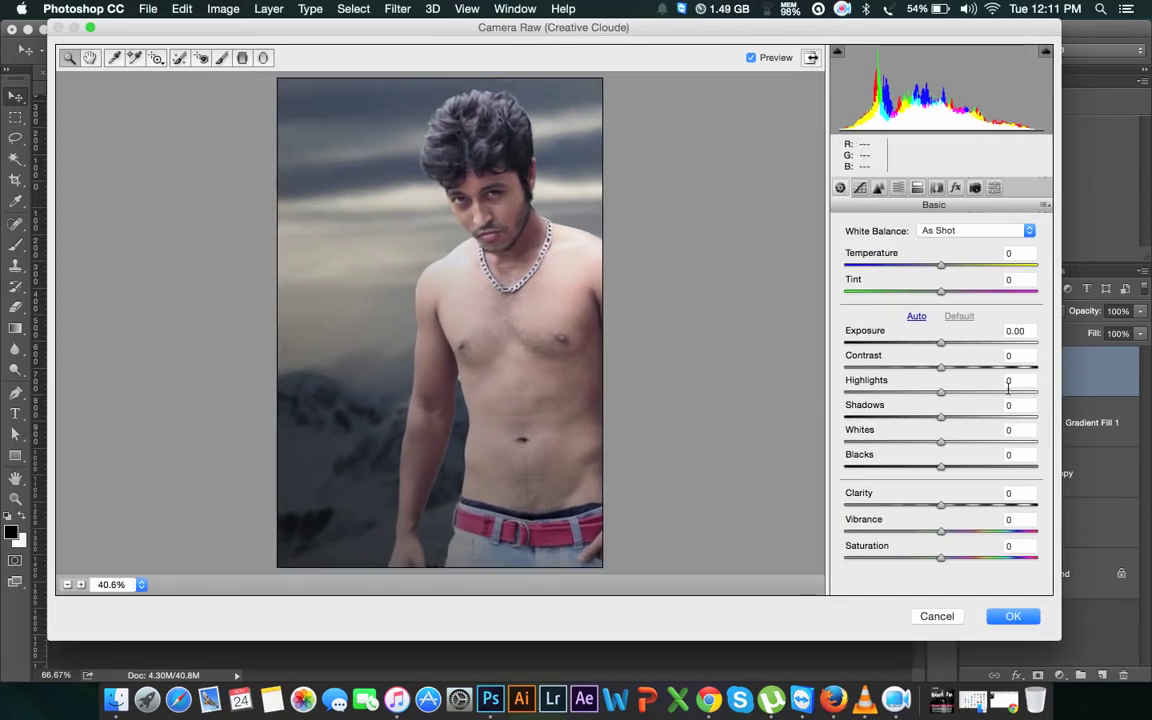
# - Set Shadows -48, Temperature -6, Clarity +11, Vibrance -7 and Contrast +22
pyautogui.moveTo(946, 418); pyautogui.dragTo(968, 420)
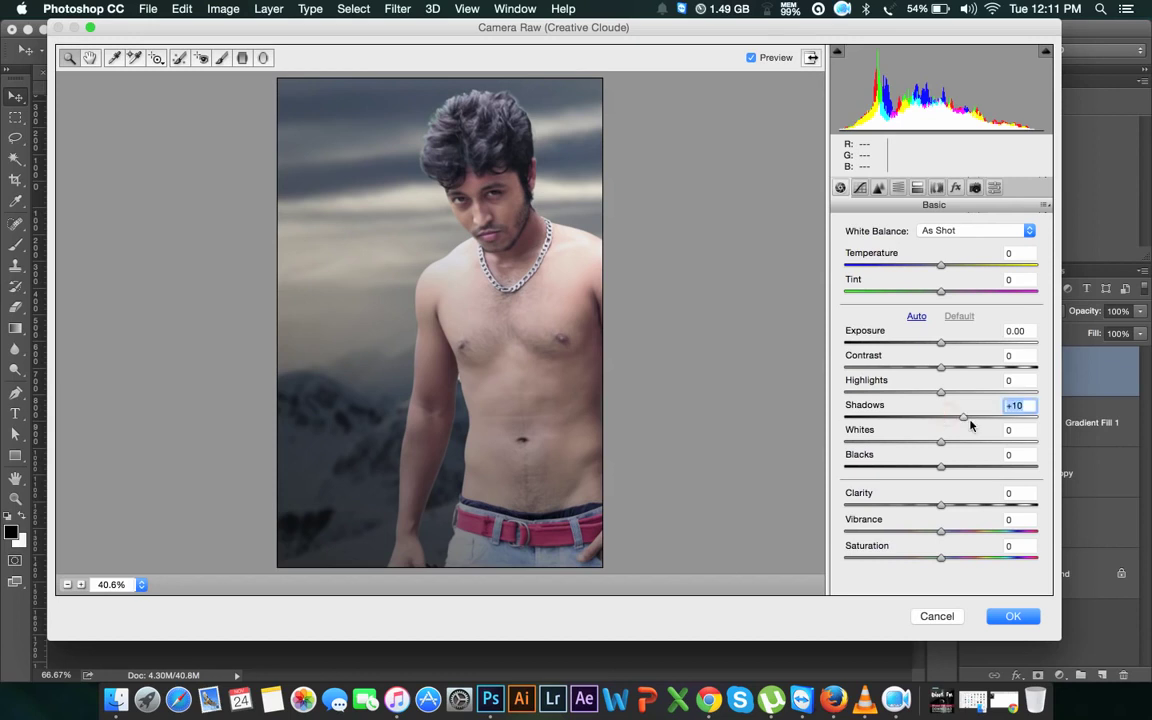
pyautogui.doubleClick(966, 418)
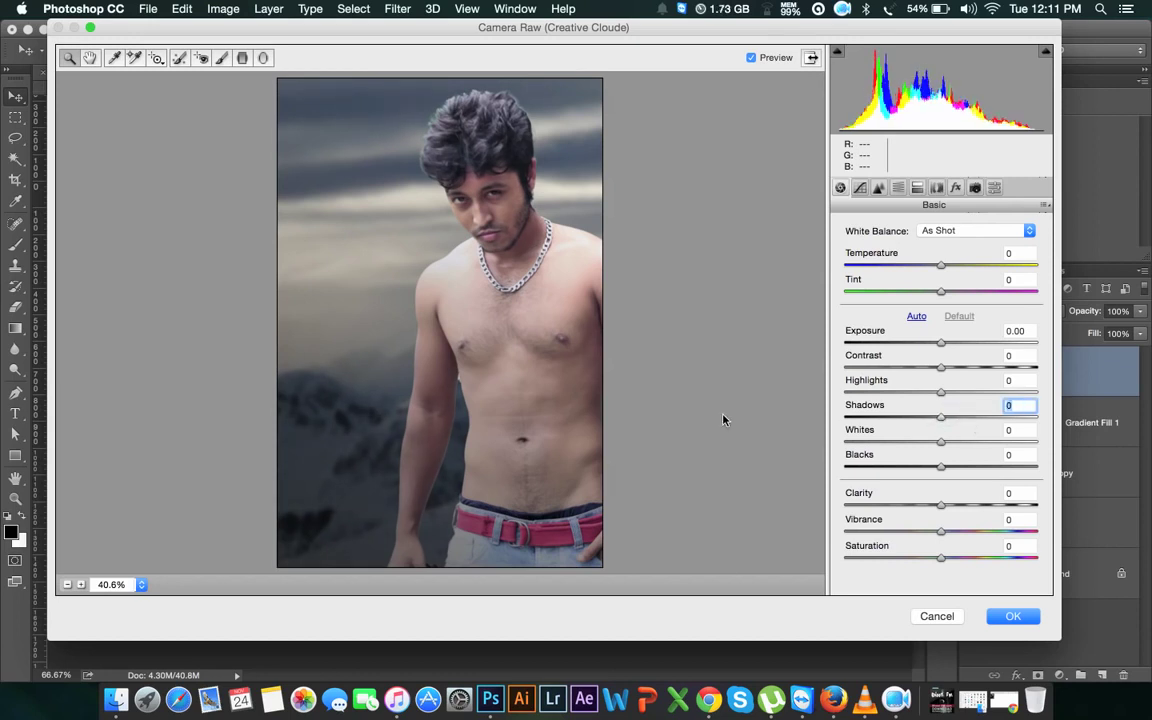
pyautogui.moveTo(940, 417)
pyautogui.mouseDown()
pyautogui.moveTo(901, 425)
pyautogui.moveTo(952, 397)
pyautogui.moveTo(913, 393)
pyautogui.mouseUp()
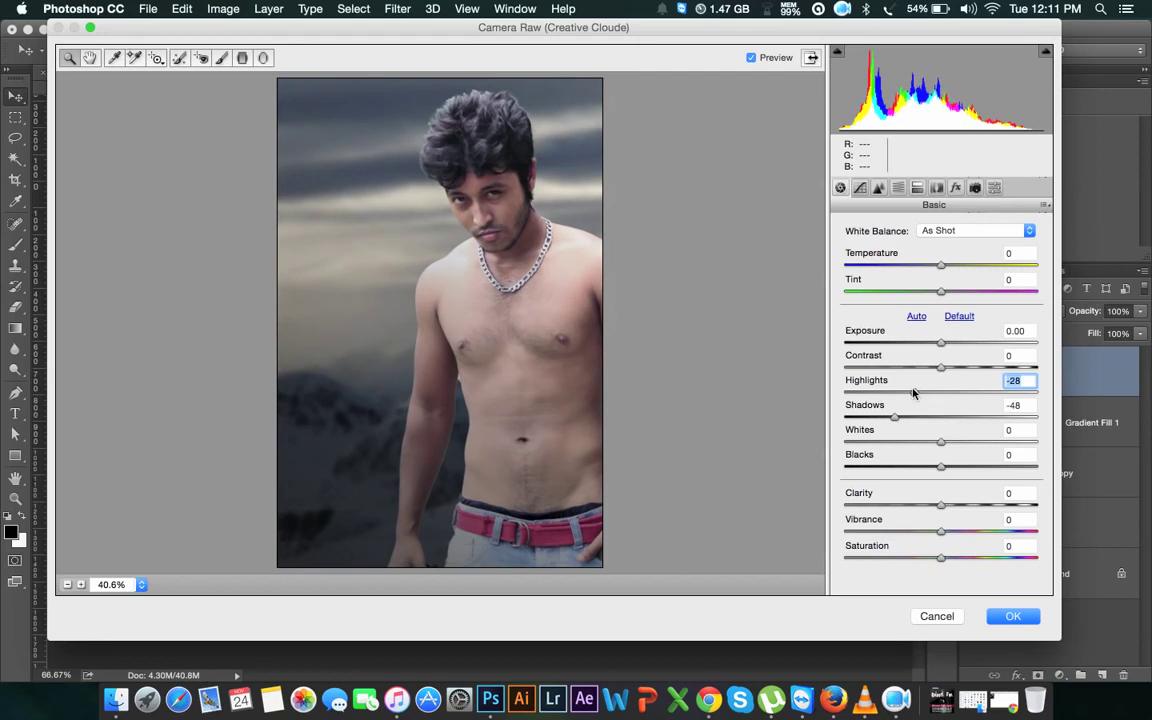
pyautogui.moveTo(941, 265); pyautogui.dragTo(937, 266)
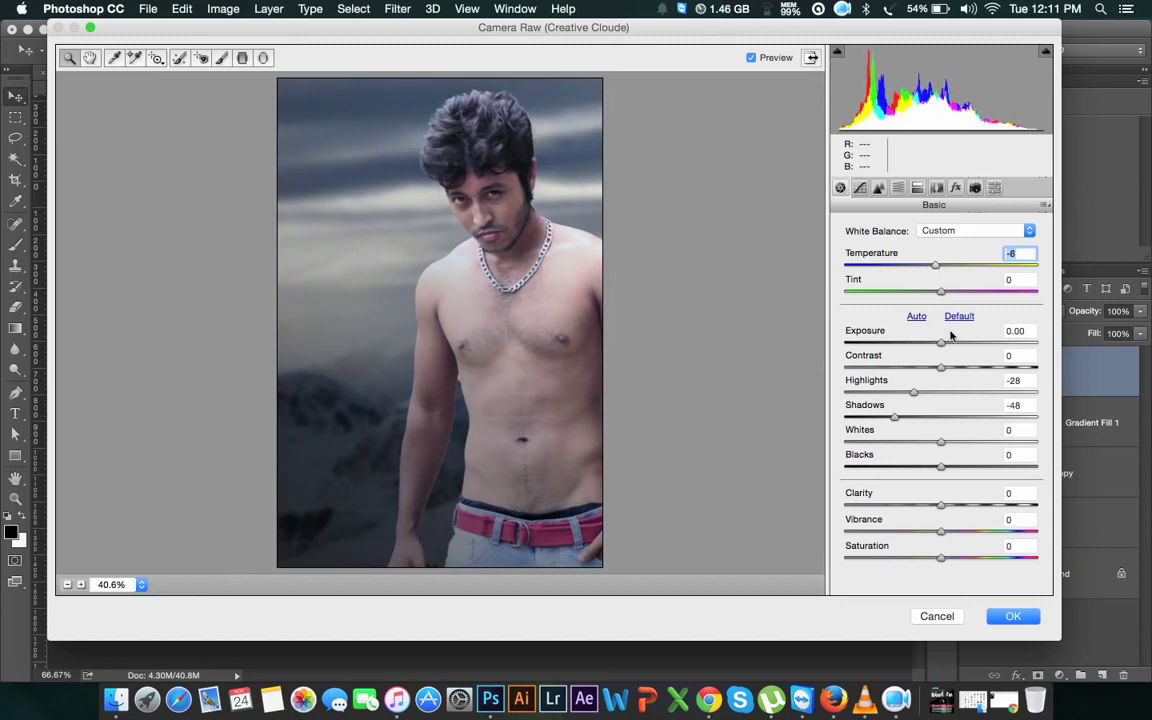
pyautogui.moveTo(941, 510); pyautogui.dragTo(952, 507)
pyautogui.click(543, 254)
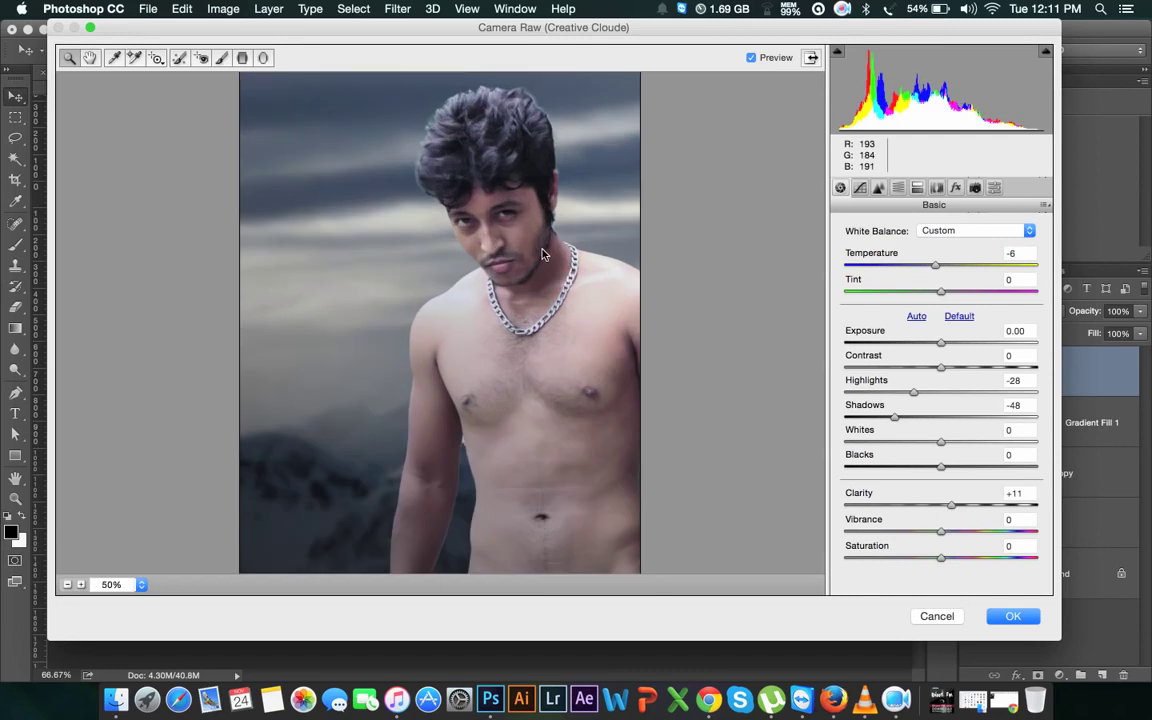
pyautogui.moveTo(941, 537); pyautogui.dragTo(936, 535)
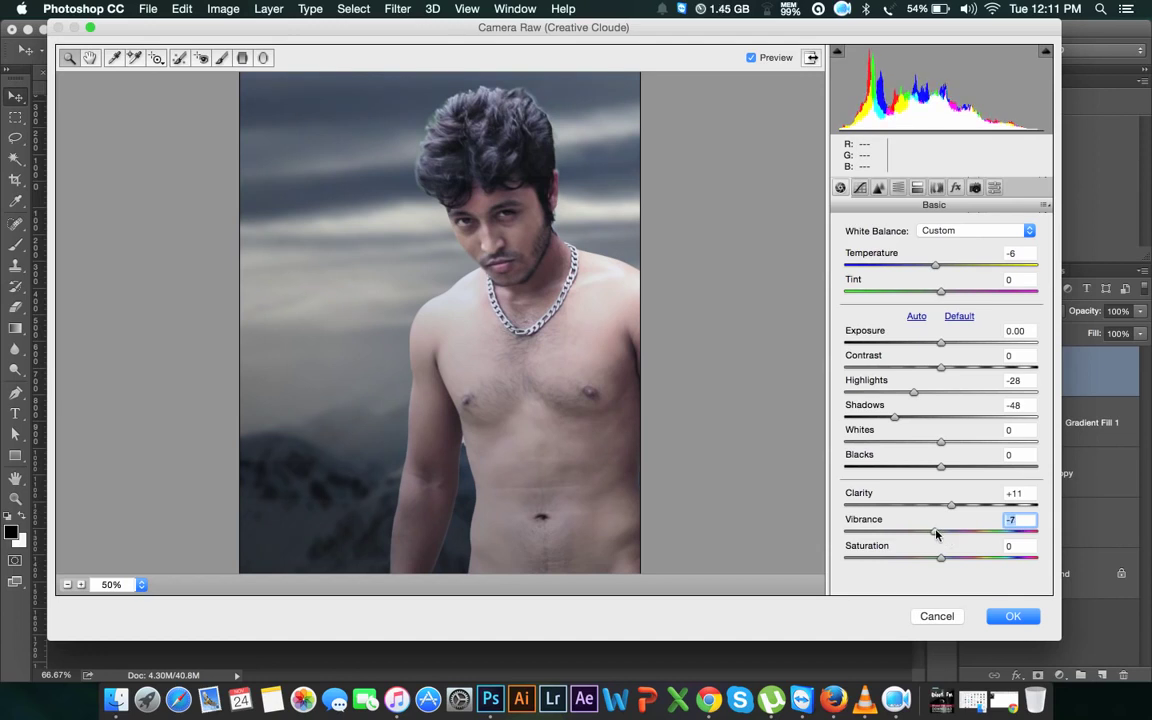
pyautogui.moveTo(943, 372); pyautogui.dragTo(962, 371)
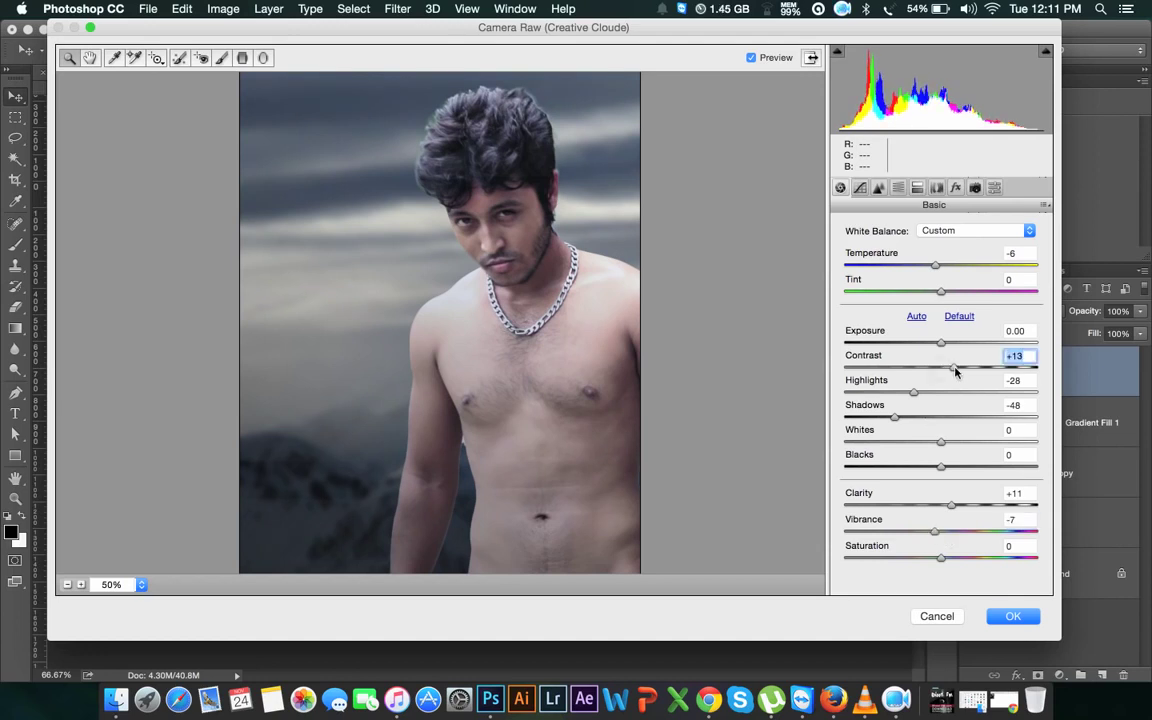
pyautogui.moveTo(962, 371); pyautogui.dragTo(963, 371)
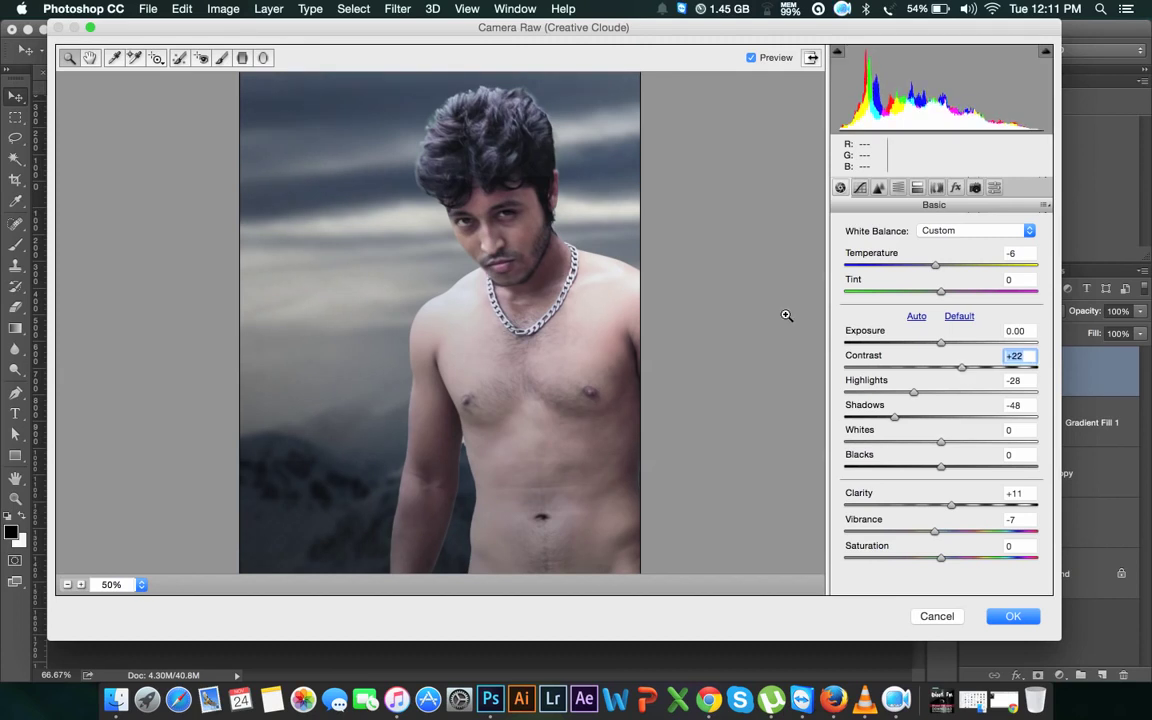
pyautogui.keyDown('alt'); pyautogui.click(732, 301); pyautogui.keyUp('alt')
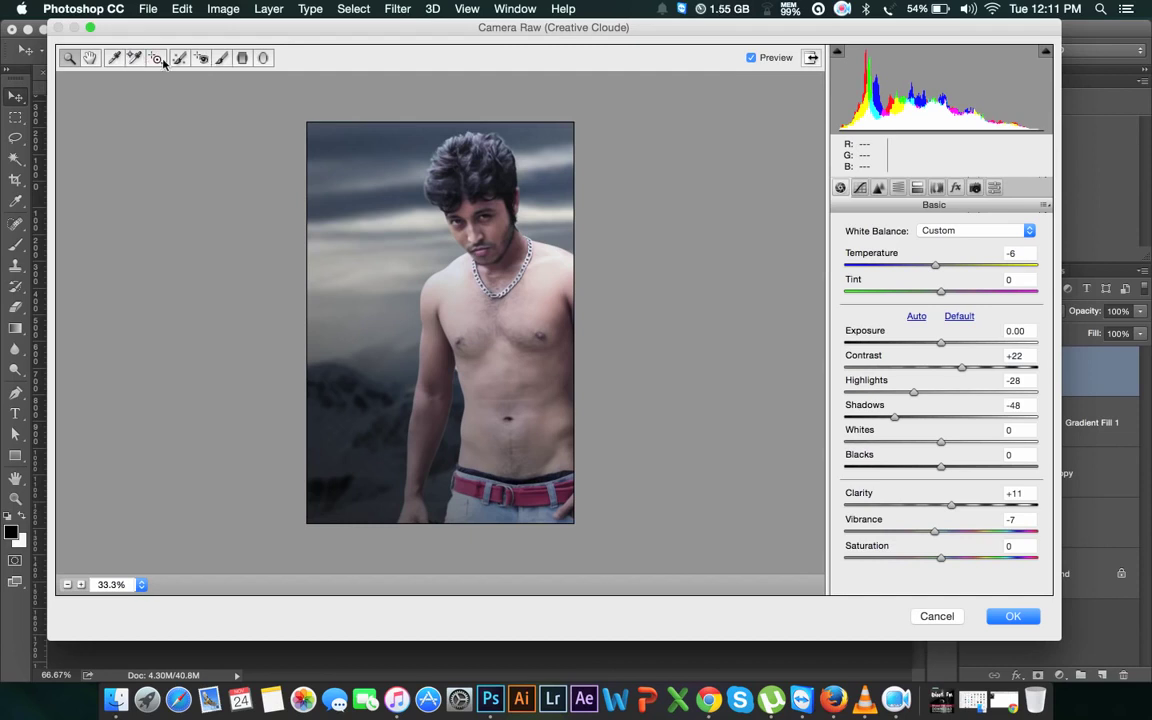
# - Draw a graduated filter across the upper photo with exposure -1.00
pyautogui.click(241, 58)
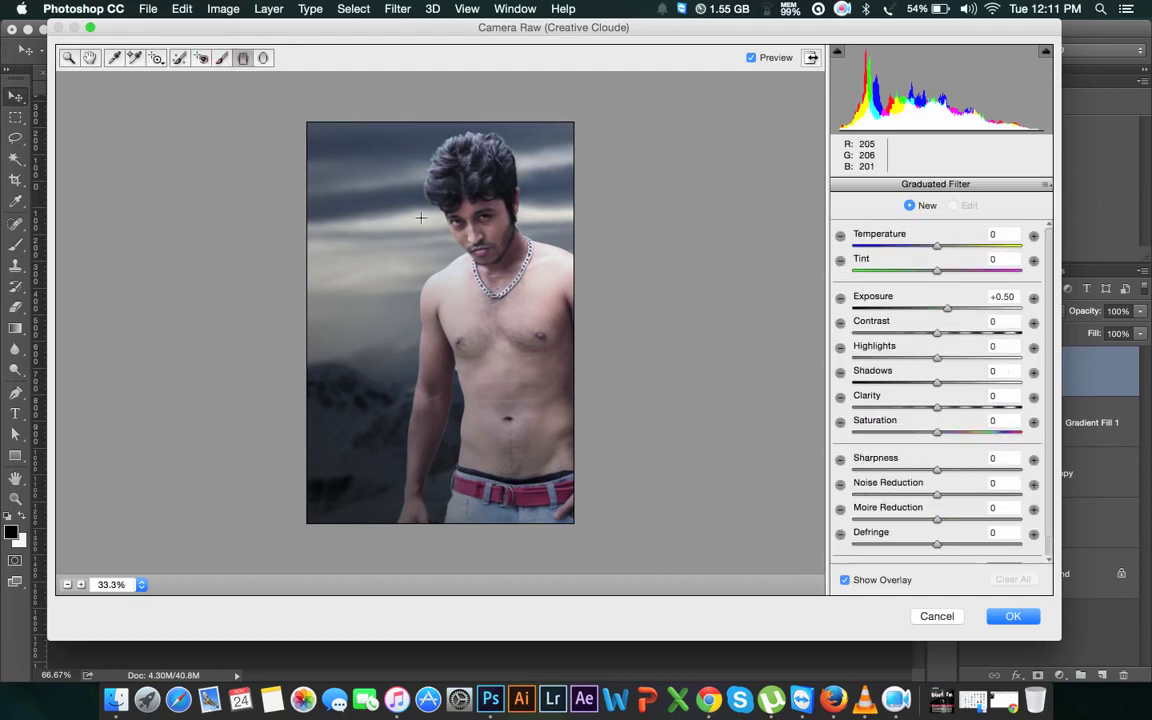
pyautogui.moveTo(509, 362)
pyautogui.mouseDown()
pyautogui.moveTo(514, 334)
pyautogui.moveTo(142, 155)
pyautogui.mouseUp()
pyautogui.moveTo(252, 224); pyautogui.dragTo(474, 441)
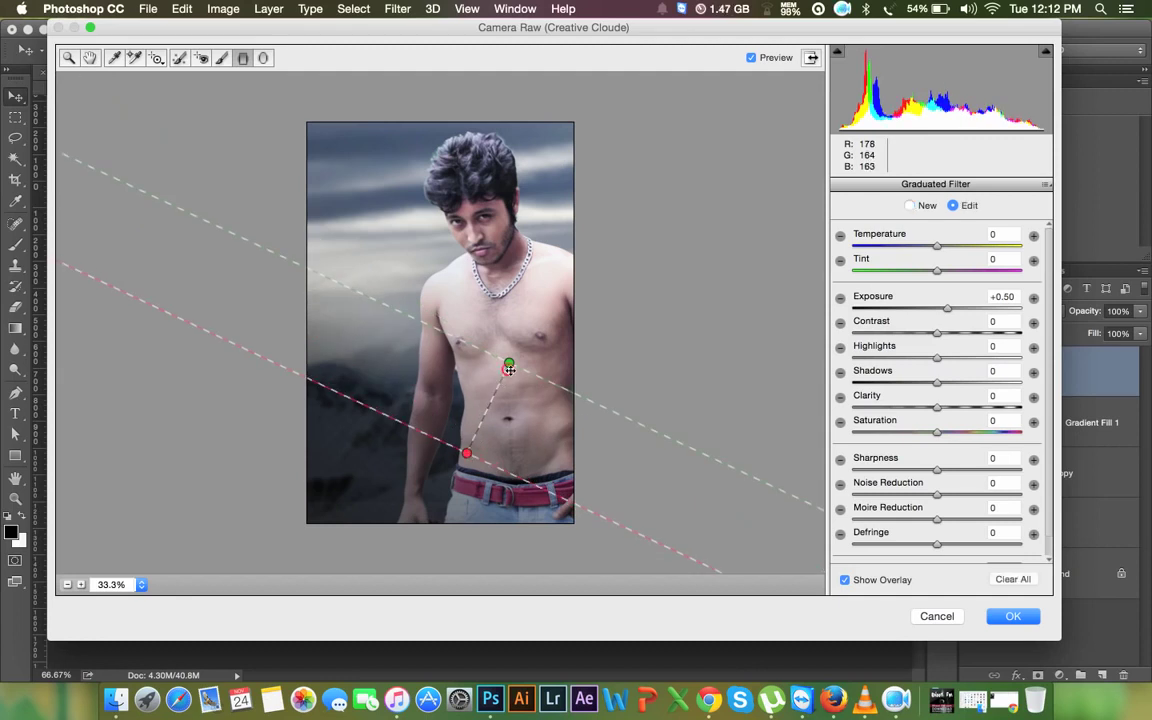
pyautogui.moveTo(509, 369); pyautogui.dragTo(527, 172)
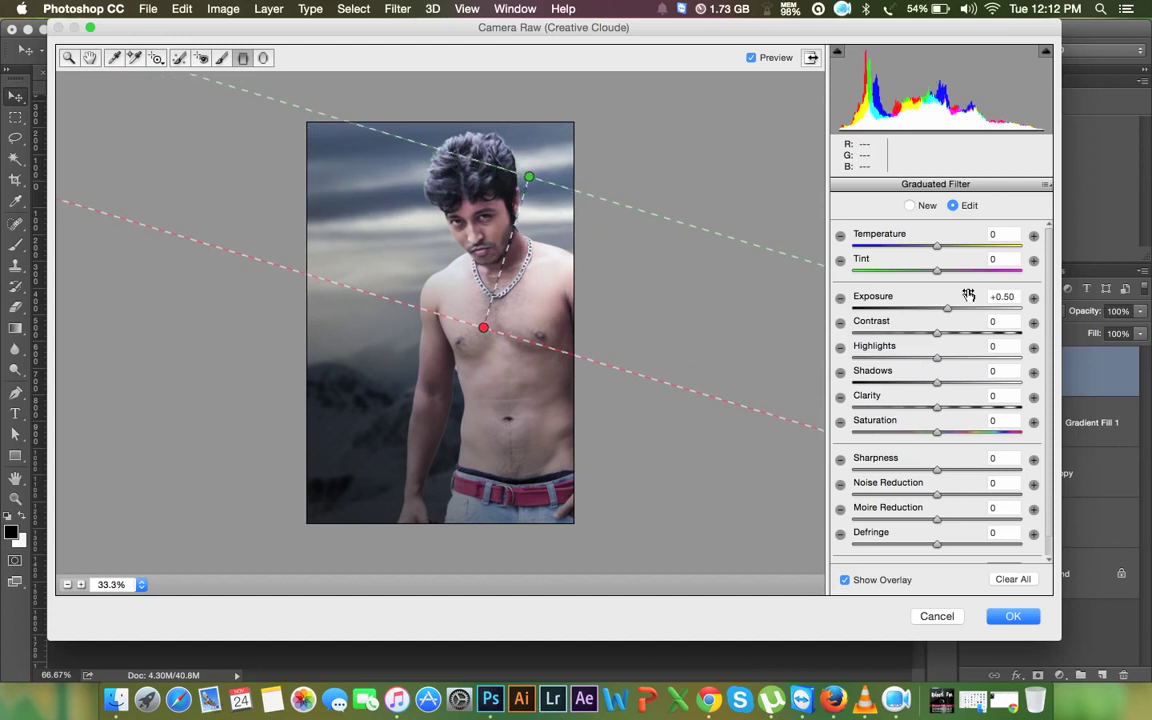
pyautogui.moveTo(947, 308); pyautogui.dragTo(917, 309)
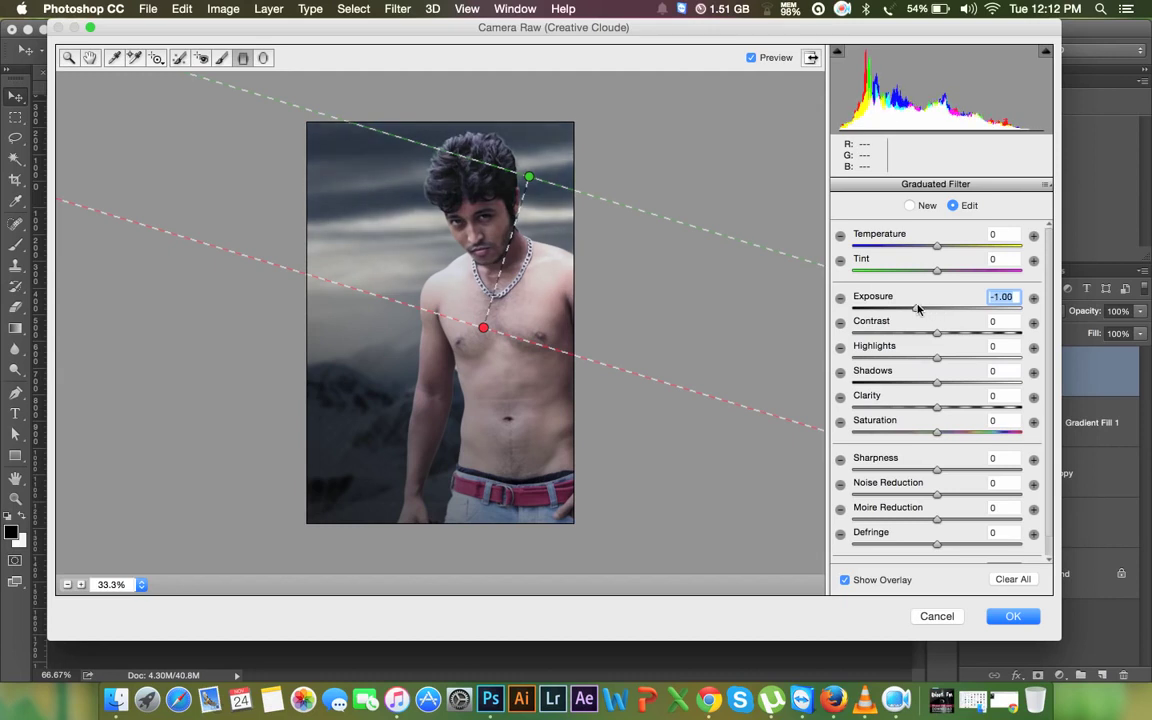
pyautogui.moveTo(508, 261)
pyautogui.mouseDown()
pyautogui.moveTo(533, 196)
pyautogui.moveTo(540, 213)
pyautogui.mouseUp()
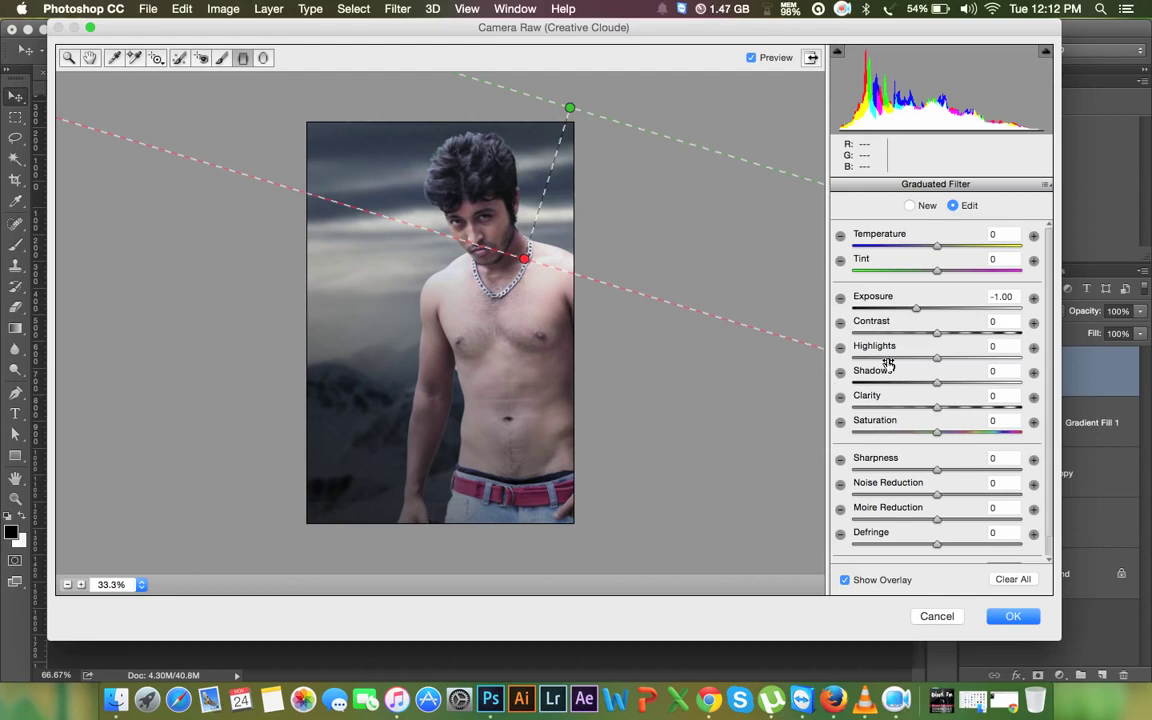
# - Set the graduated filter's contrast to +16 and shadows to +30, then apply Camera Raw
pyautogui.moveTo(936, 333); pyautogui.dragTo(950, 333)
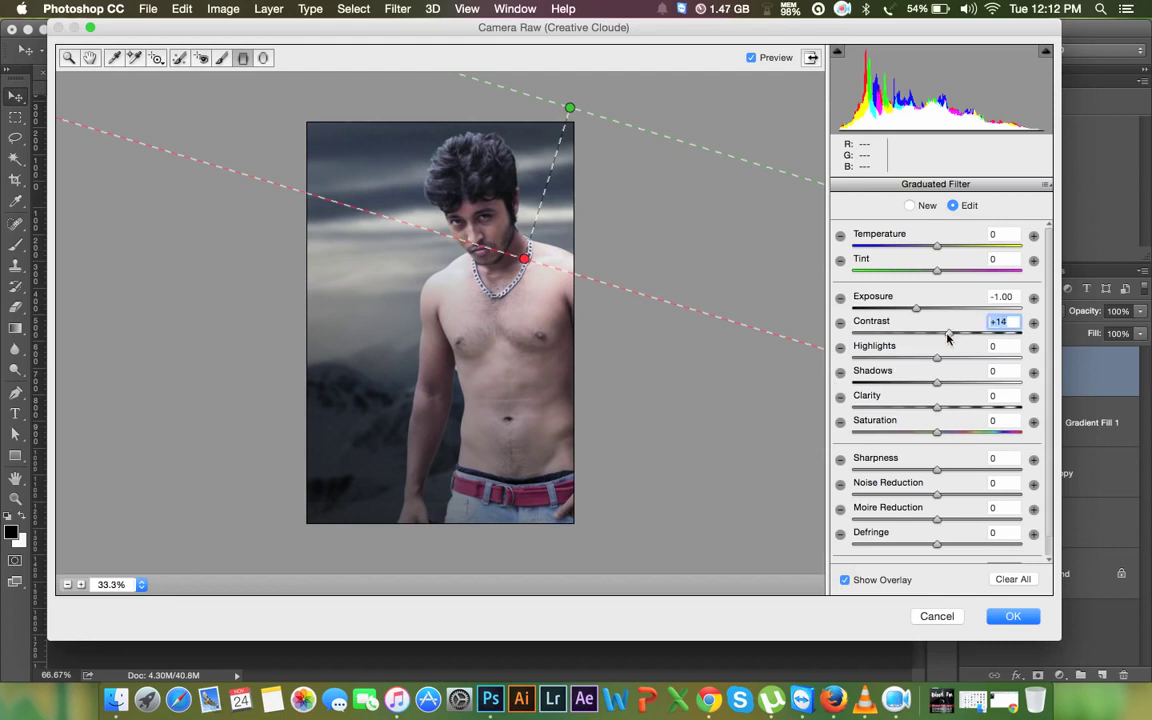
pyautogui.moveTo(937, 381); pyautogui.dragTo(962, 388)
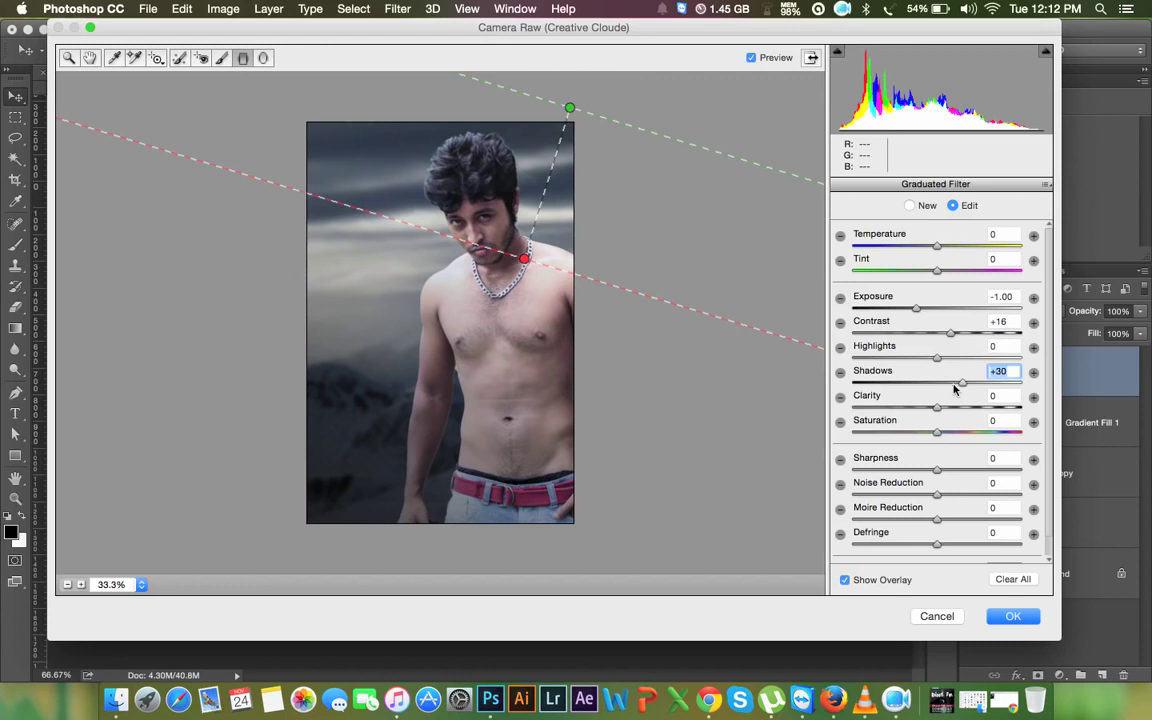
pyautogui.moveTo(527, 248); pyautogui.dragTo(533, 221)
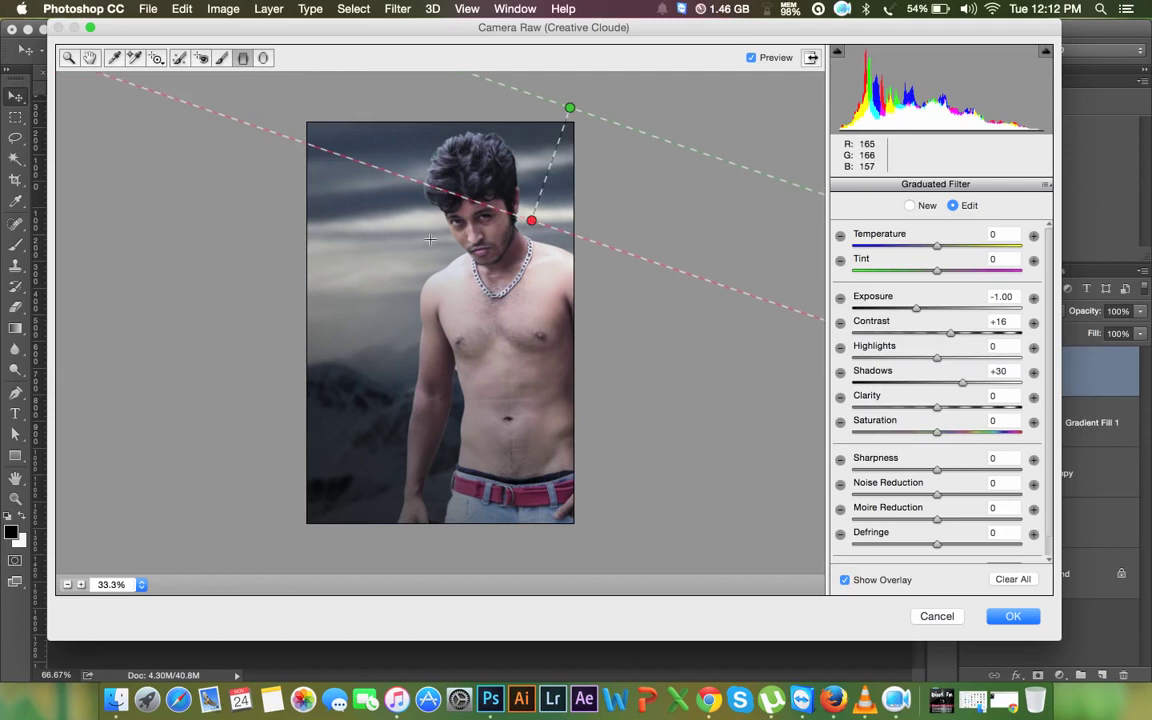
pyautogui.click(1038, 615)
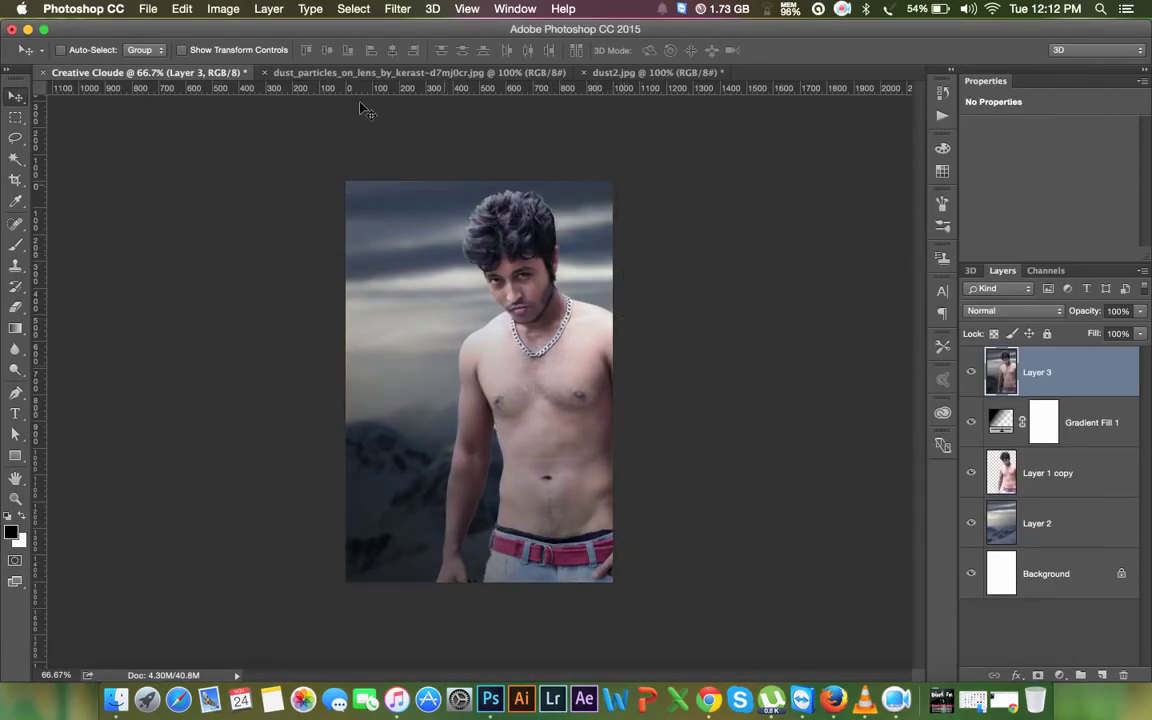
# - Reopen the Camera Raw Filter on Layer 3 from the Filter menu
pyautogui.click(400, 10)
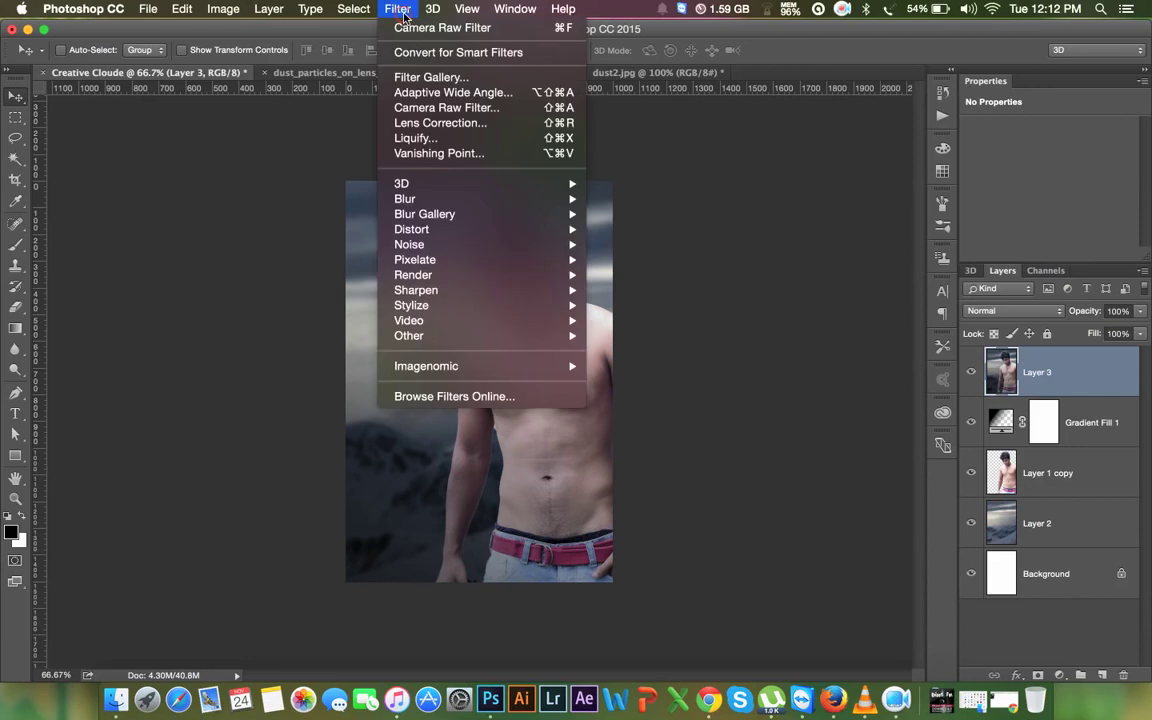
pyautogui.click(425, 108)
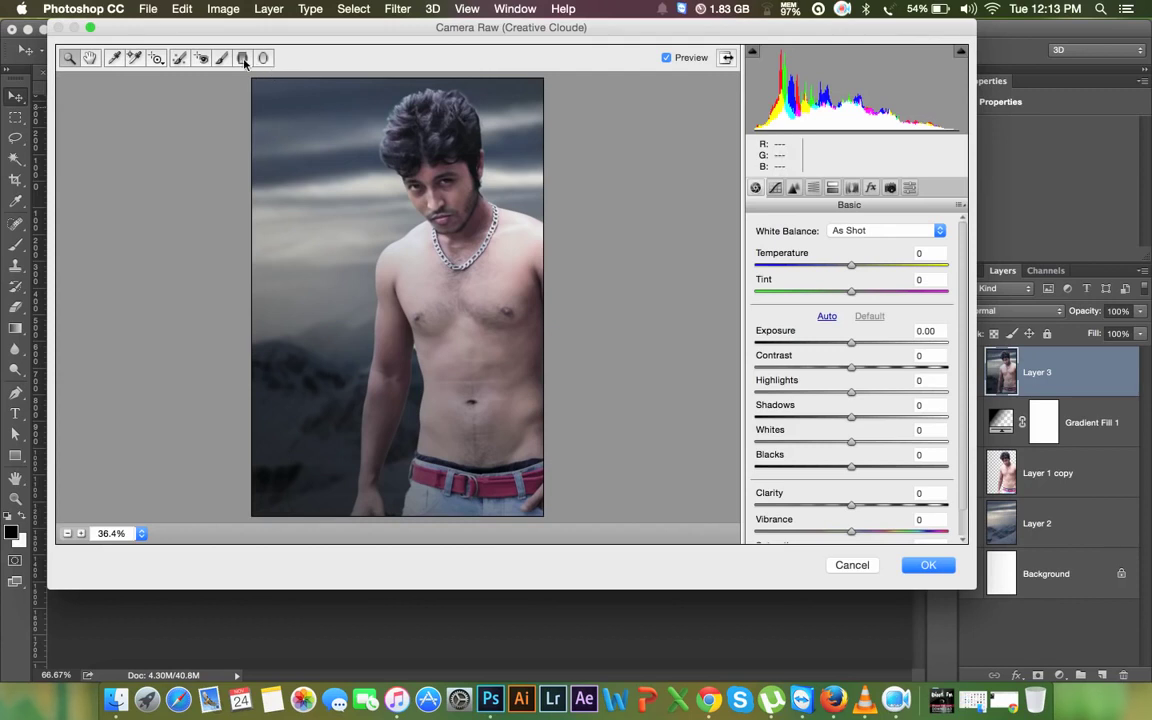
# - Draw a graduated filter across the man and set its Exposure to -0.90
pyautogui.click(243, 58)
pyautogui.moveTo(370, 335)
pyautogui.mouseDown()
pyautogui.moveTo(410, 178)
pyautogui.moveTo(416, 186)
pyautogui.mouseUp()
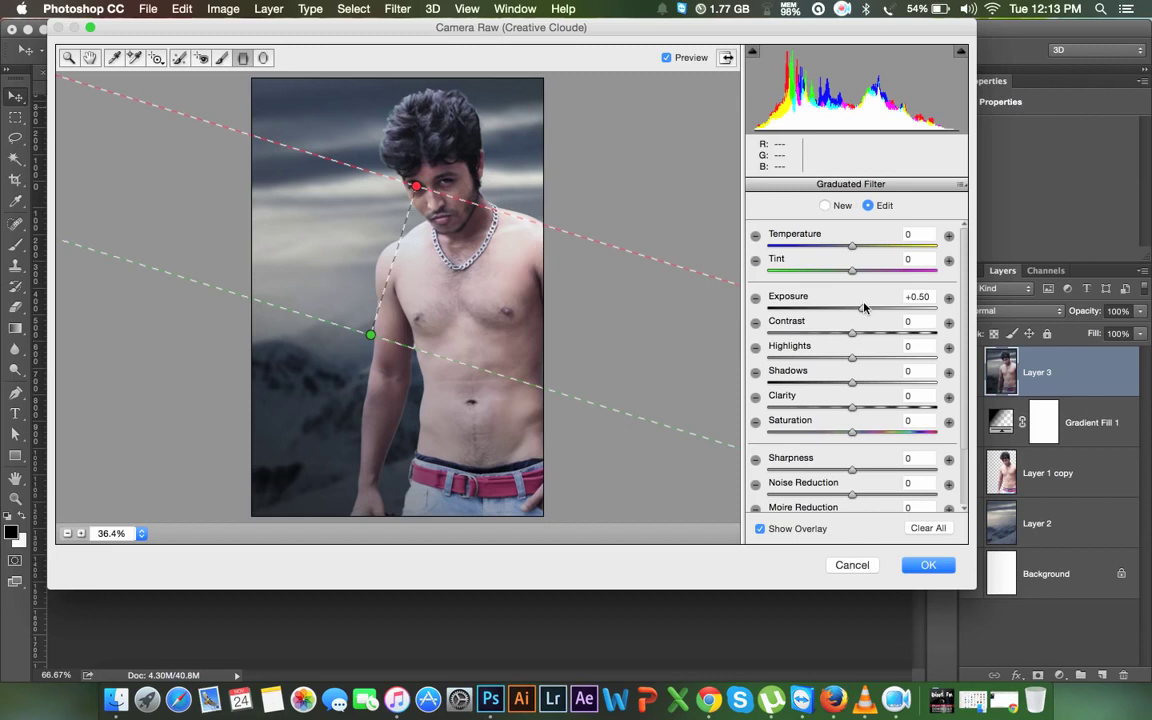
pyautogui.moveTo(863, 307); pyautogui.dragTo(834, 308)
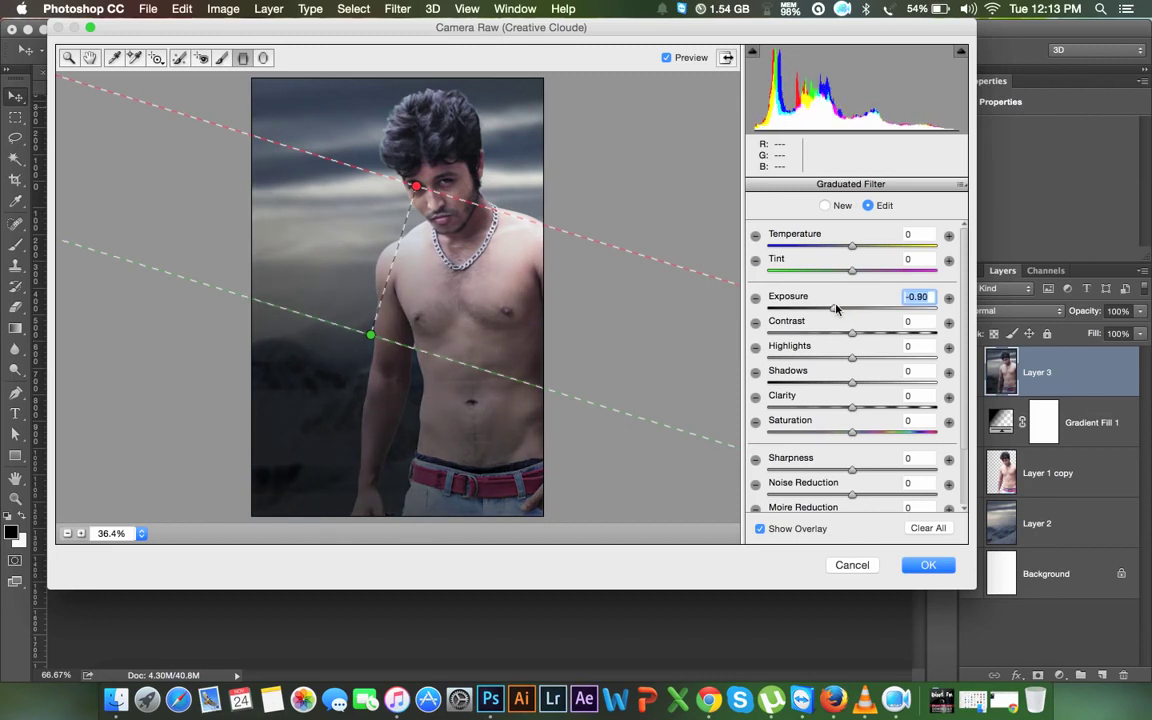
pyautogui.moveTo(371, 337)
pyautogui.mouseDown()
pyautogui.moveTo(372, 383)
pyautogui.moveTo(349, 332)
pyautogui.moveTo(432, 266)
pyautogui.mouseUp()
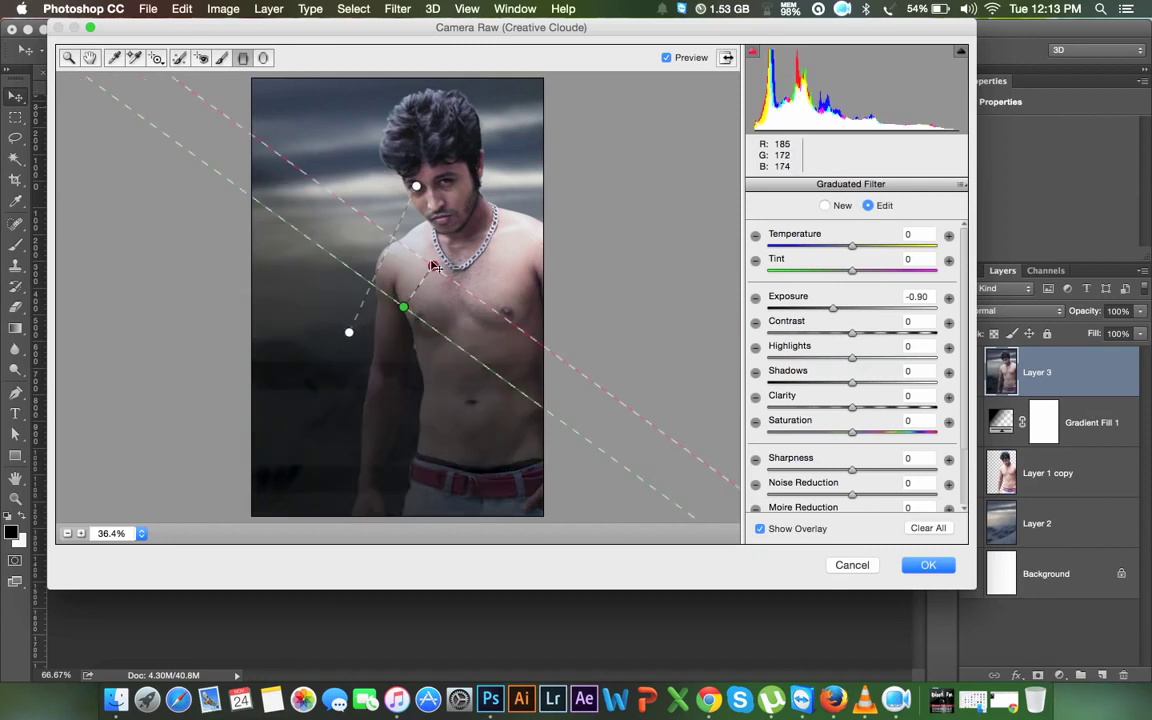
# - Undo the stray filter, reposition the first one, and start a second gradient from the bottom edge
pyautogui.press('super+z')
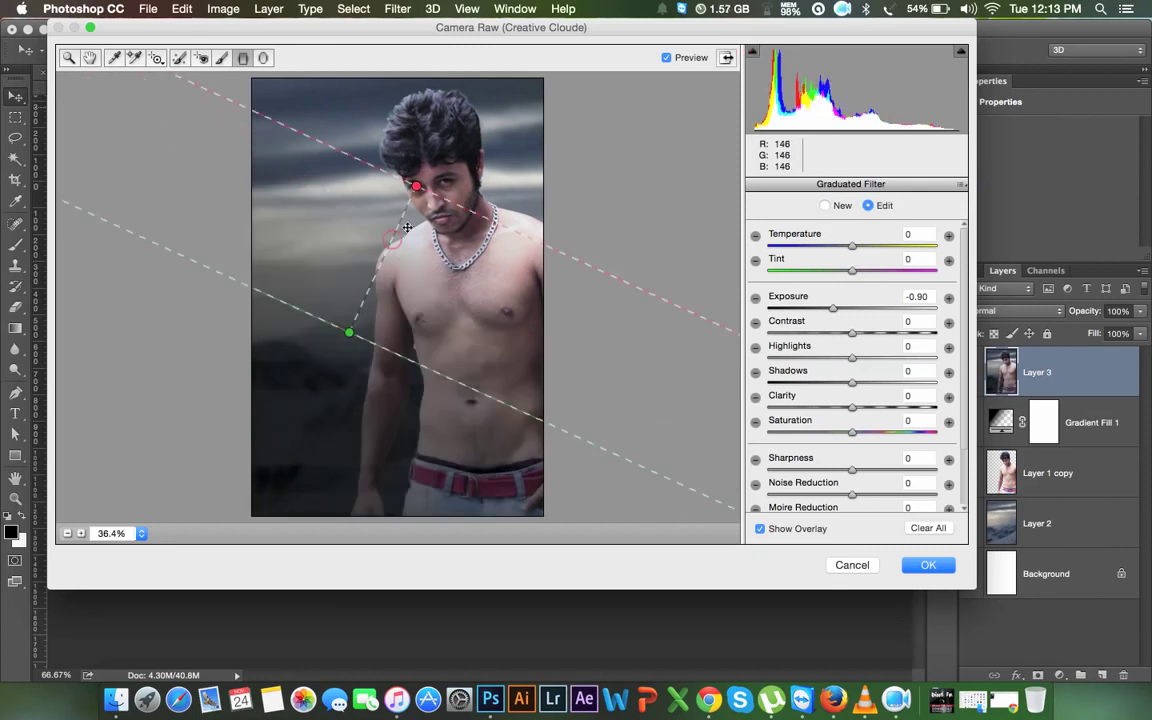
pyautogui.moveTo(395, 247)
pyautogui.mouseDown()
pyautogui.moveTo(440, 203)
pyautogui.moveTo(448, 218)
pyautogui.mouseUp()
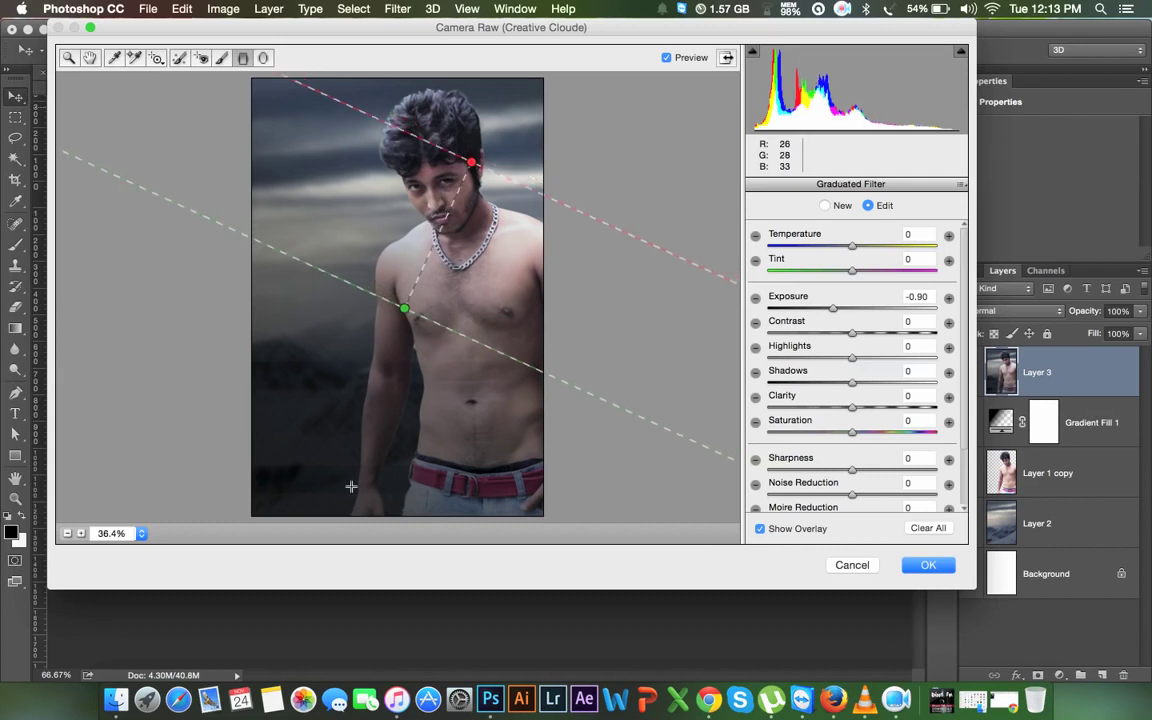
pyautogui.moveTo(348, 486); pyautogui.dragTo(453, 317)
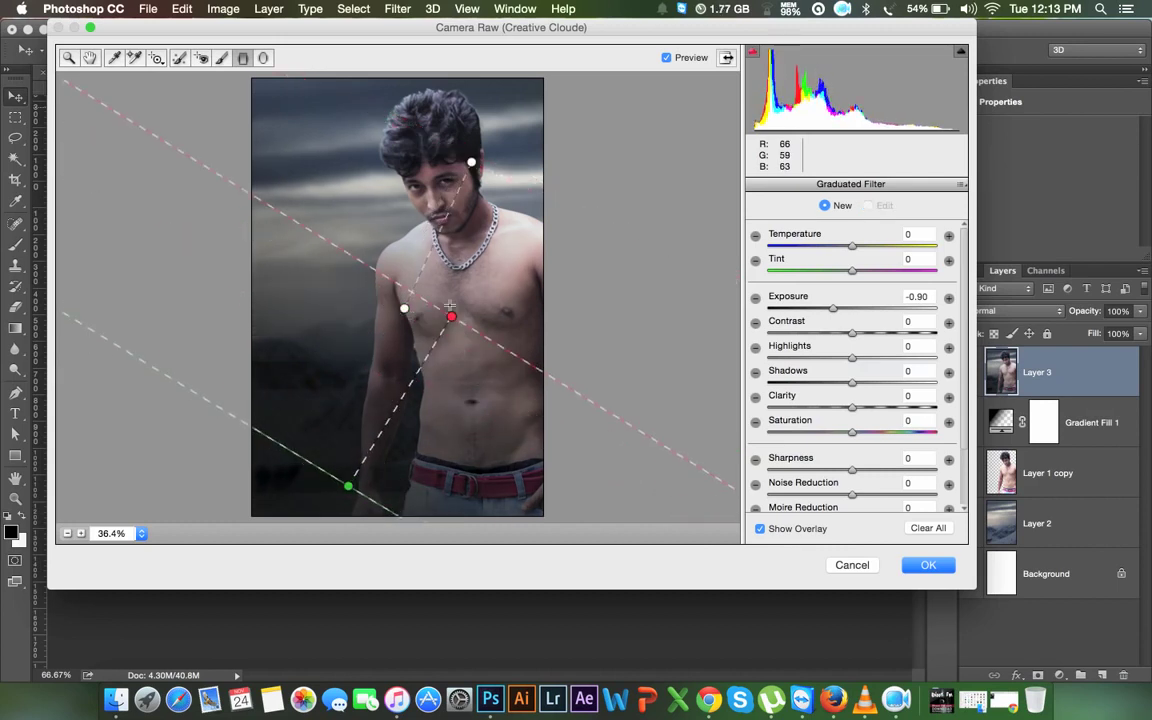
# - Give the bottom filter Clarity about -90 and Sharpness -70, and lower the head filter's Clarity to -41
pyautogui.moveTo(453, 317); pyautogui.dragTo(434, 298)
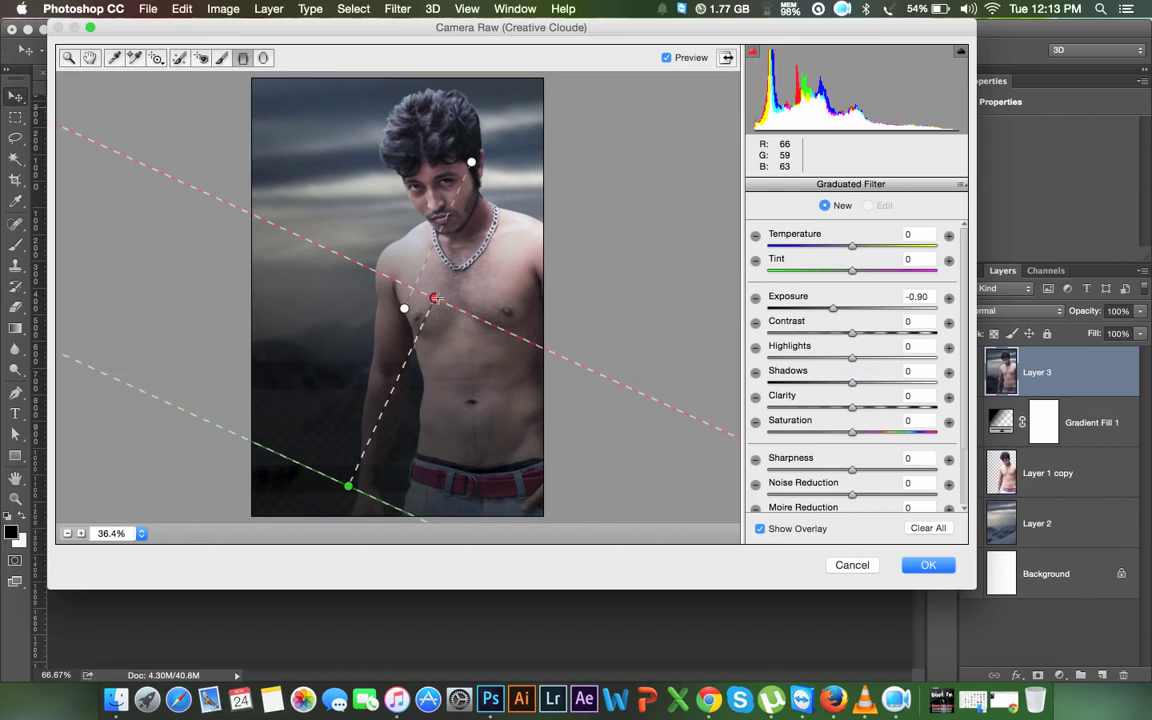
pyautogui.click(853, 408)
pyautogui.write('-100')
pyautogui.press('Return')
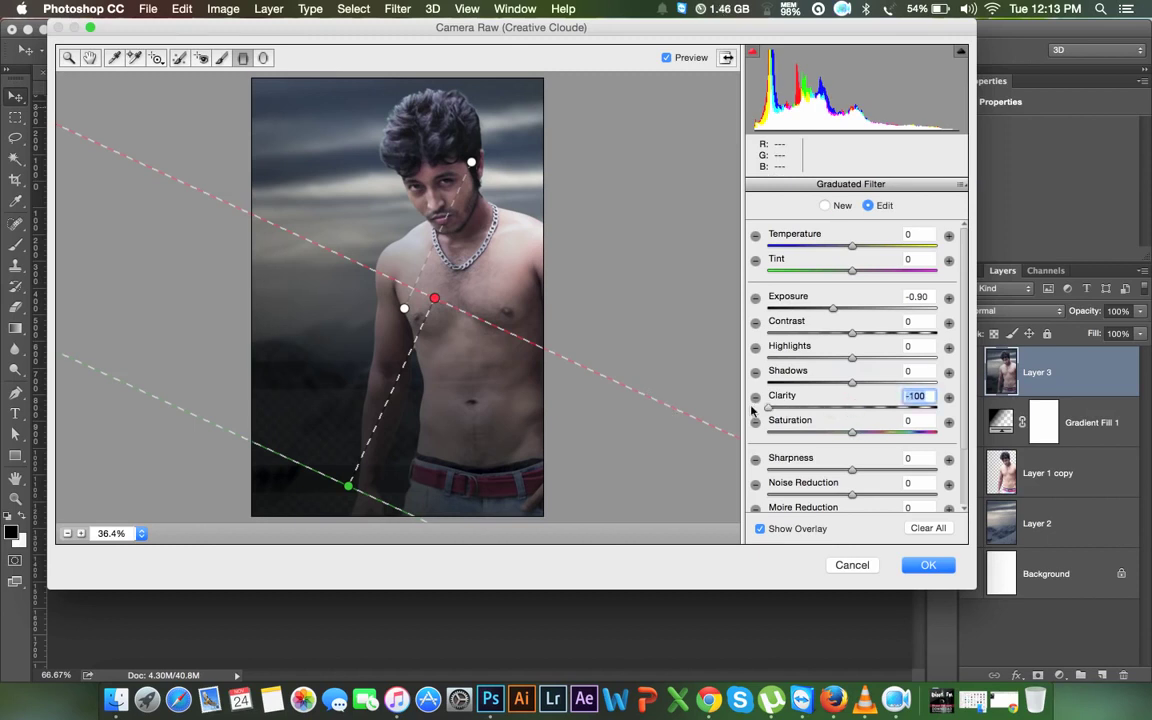
pyautogui.moveTo(768, 408); pyautogui.dragTo(771, 410)
pyautogui.moveTo(852, 468); pyautogui.dragTo(794, 461)
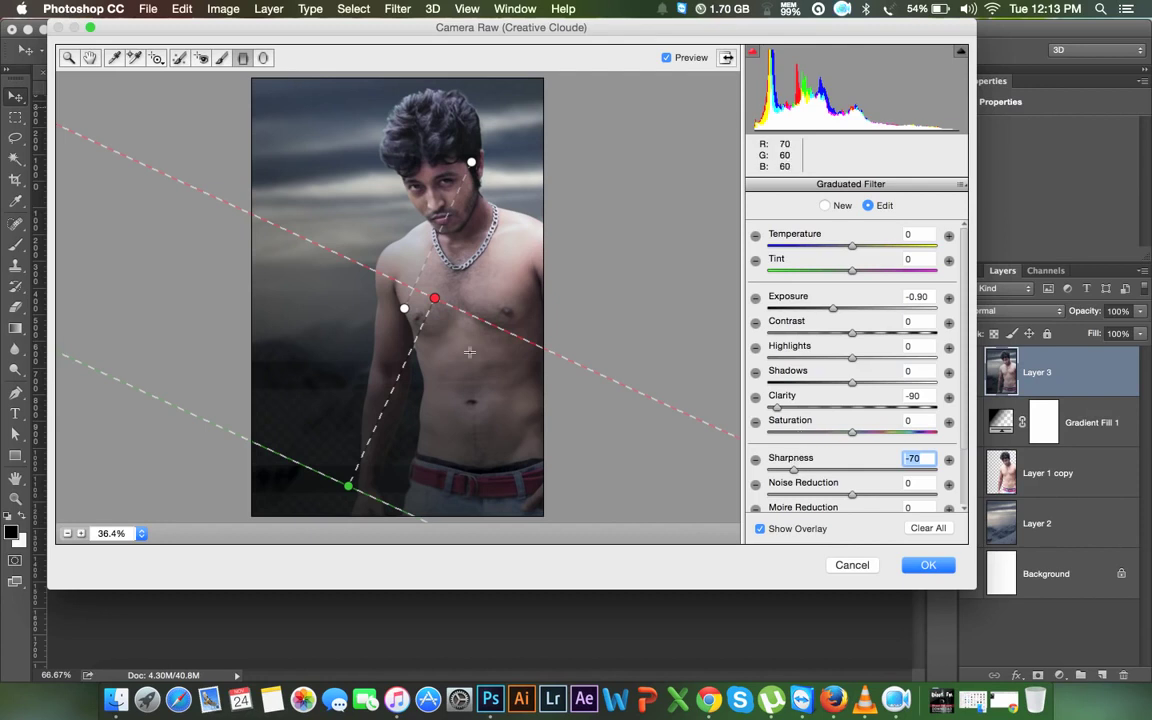
pyautogui.click(441, 230)
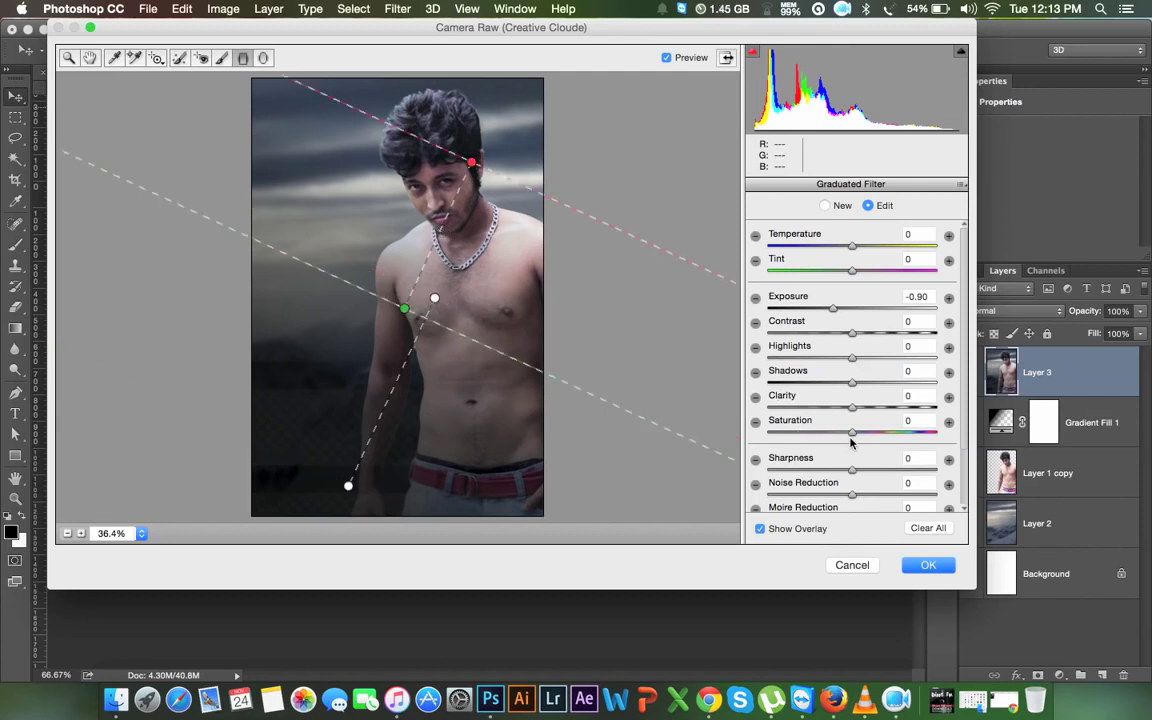
pyautogui.moveTo(847, 410); pyautogui.dragTo(818, 410)
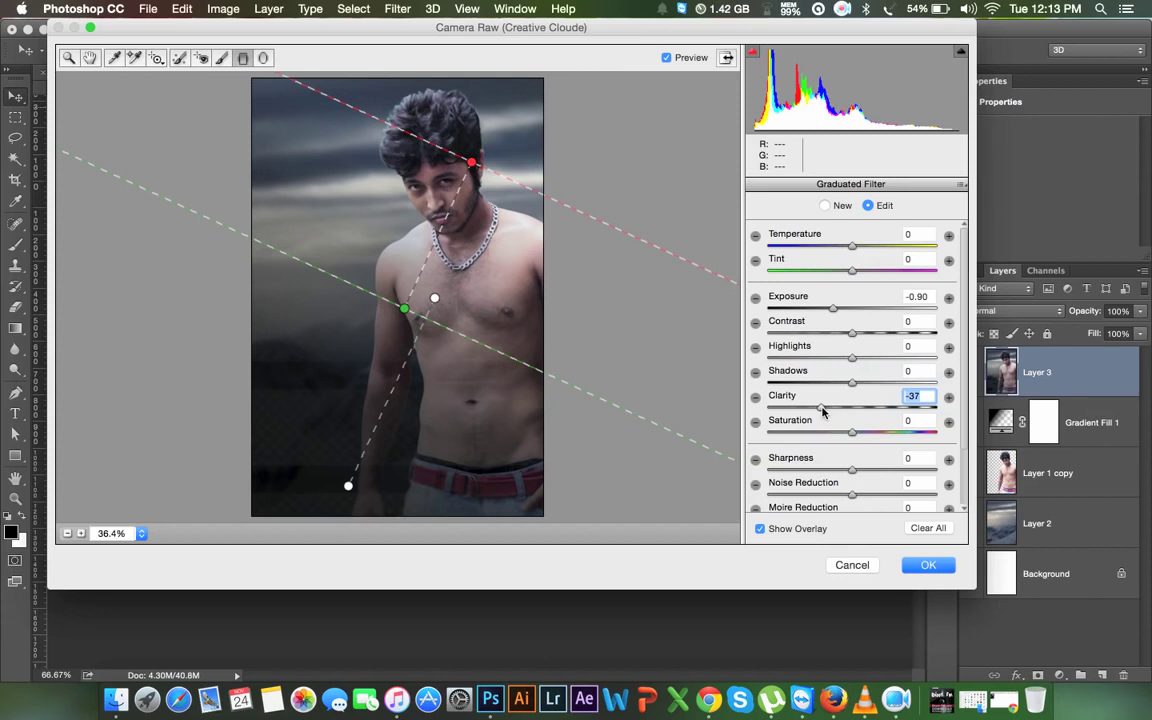
# - Retune the bottom filter to Exposure -0.50, a cooler temperature and a flatter angle
pyautogui.click(434, 299)
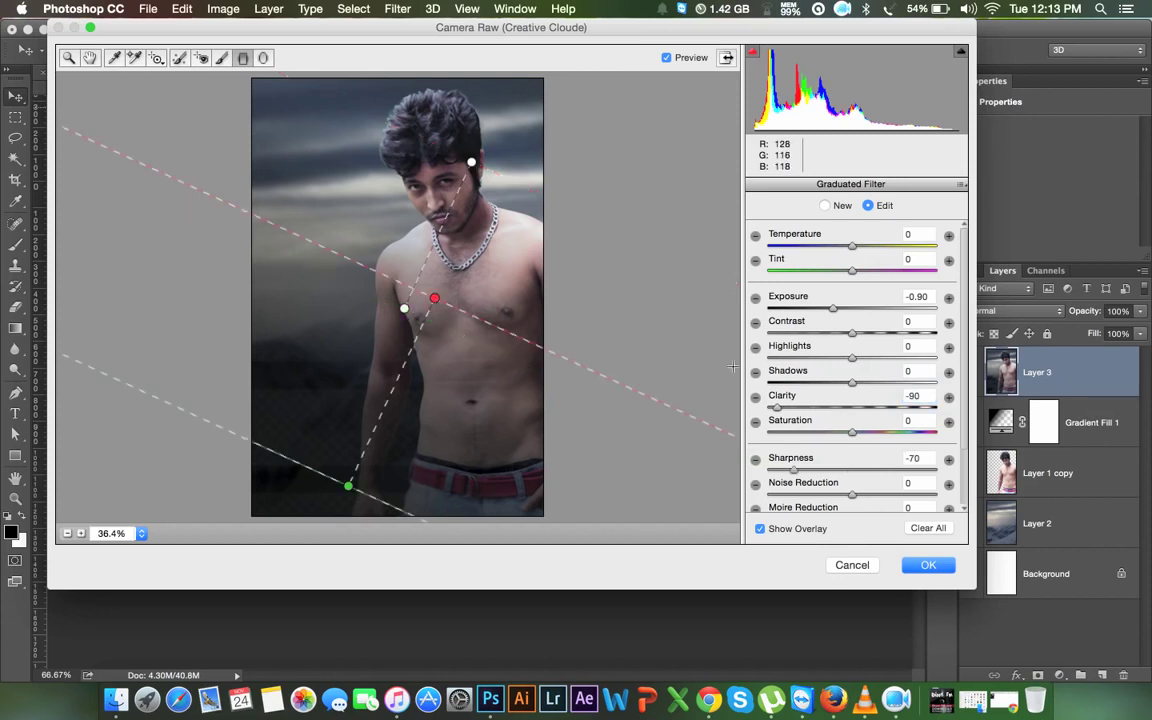
pyautogui.click(850, 309)
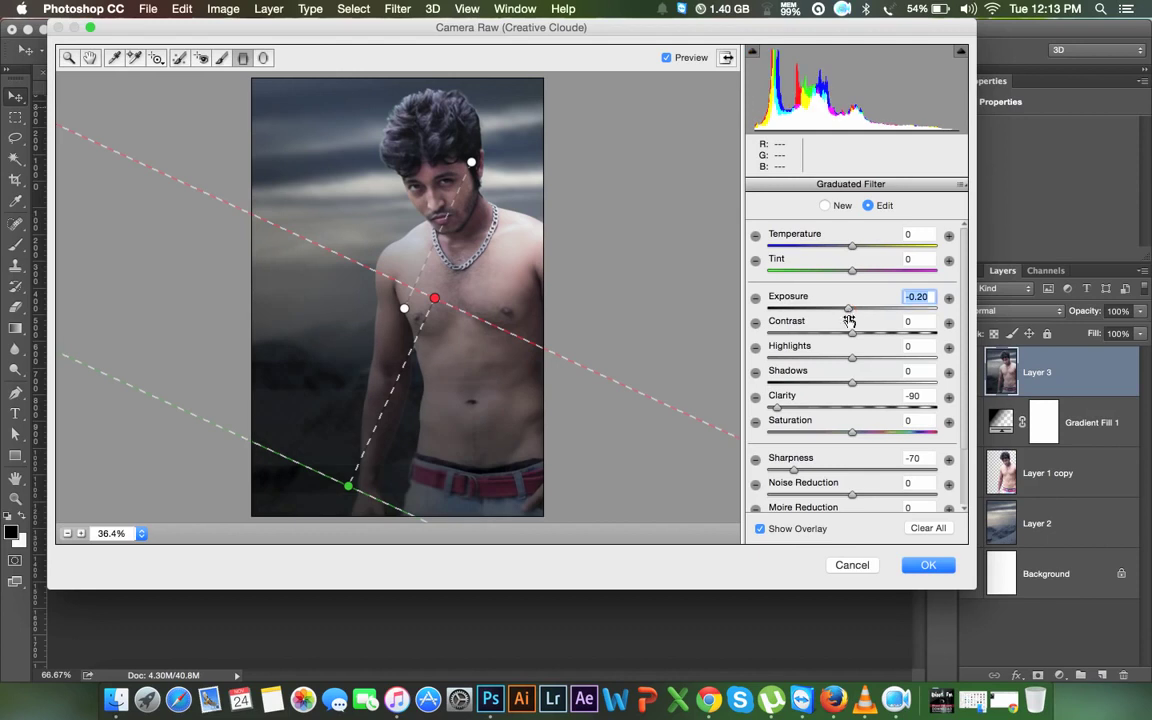
pyautogui.moveTo(852, 245)
pyautogui.mouseDown()
pyautogui.moveTo(830, 246)
pyautogui.moveTo(852, 251)
pyautogui.mouseUp()
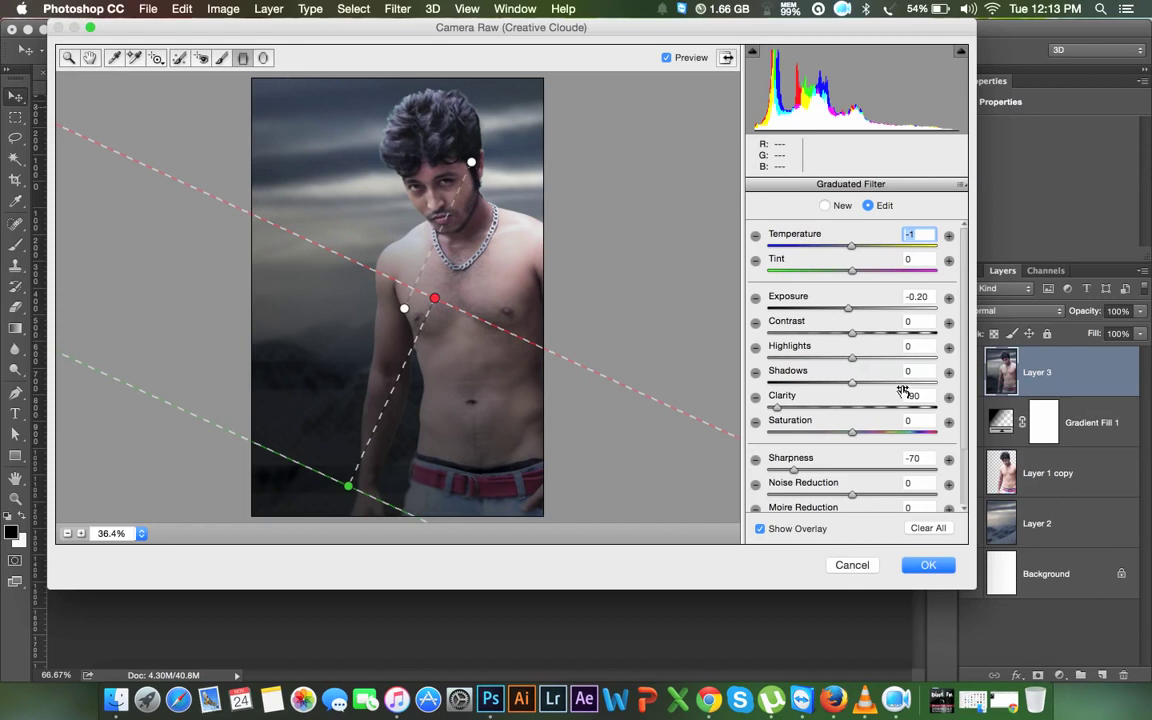
pyautogui.moveTo(848, 308); pyautogui.dragTo(842, 308)
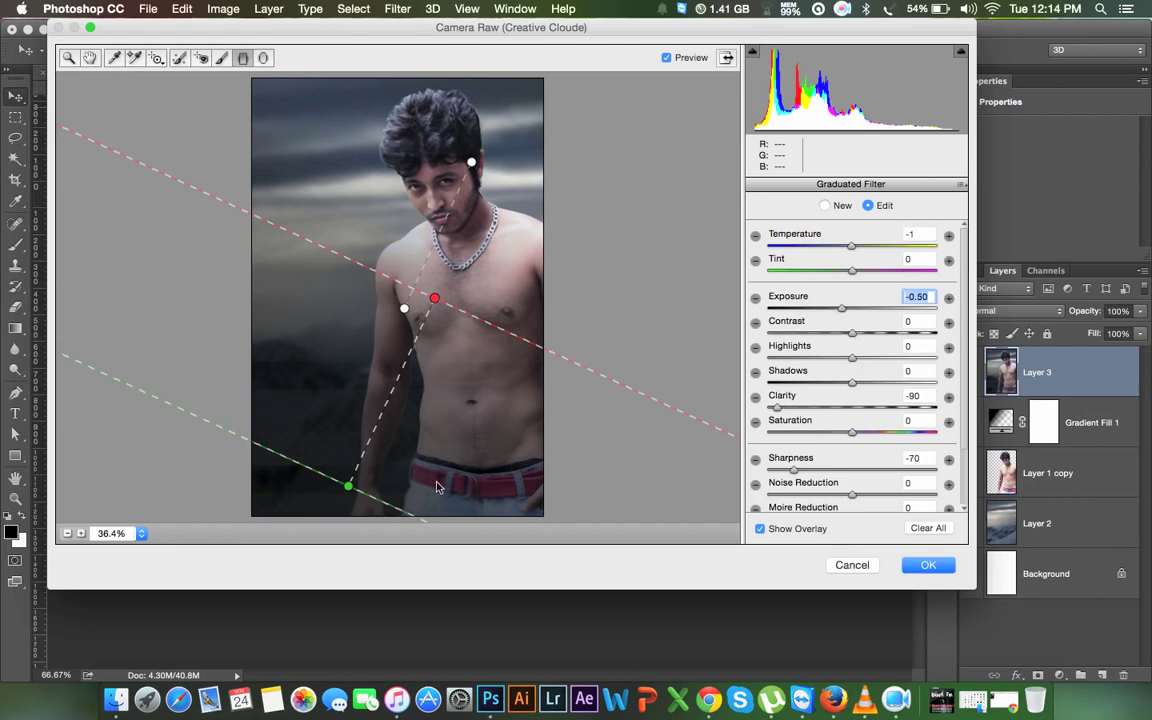
pyautogui.moveTo(348, 486)
pyautogui.mouseDown()
pyautogui.moveTo(408, 475)
pyautogui.moveTo(401, 463)
pyautogui.moveTo(383, 471)
pyautogui.mouseUp()
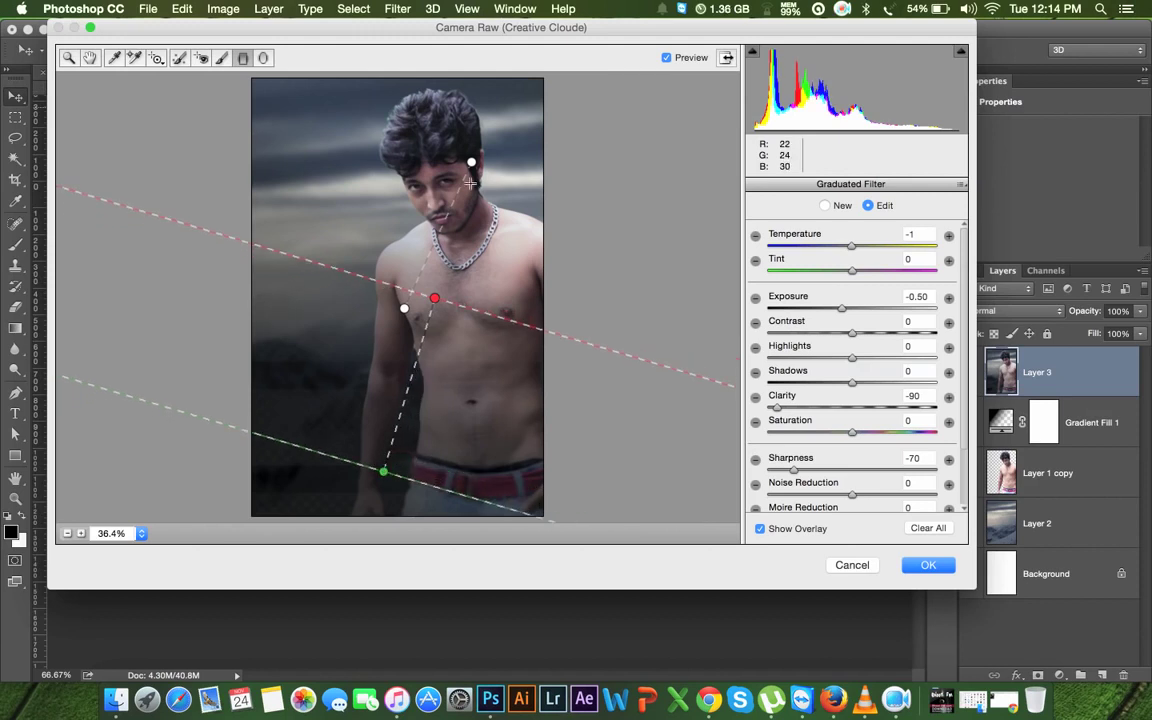
# - Raise the head filter's Exposure to -0.40 and apply the Camera Raw adjustments
pyautogui.click(472, 163)
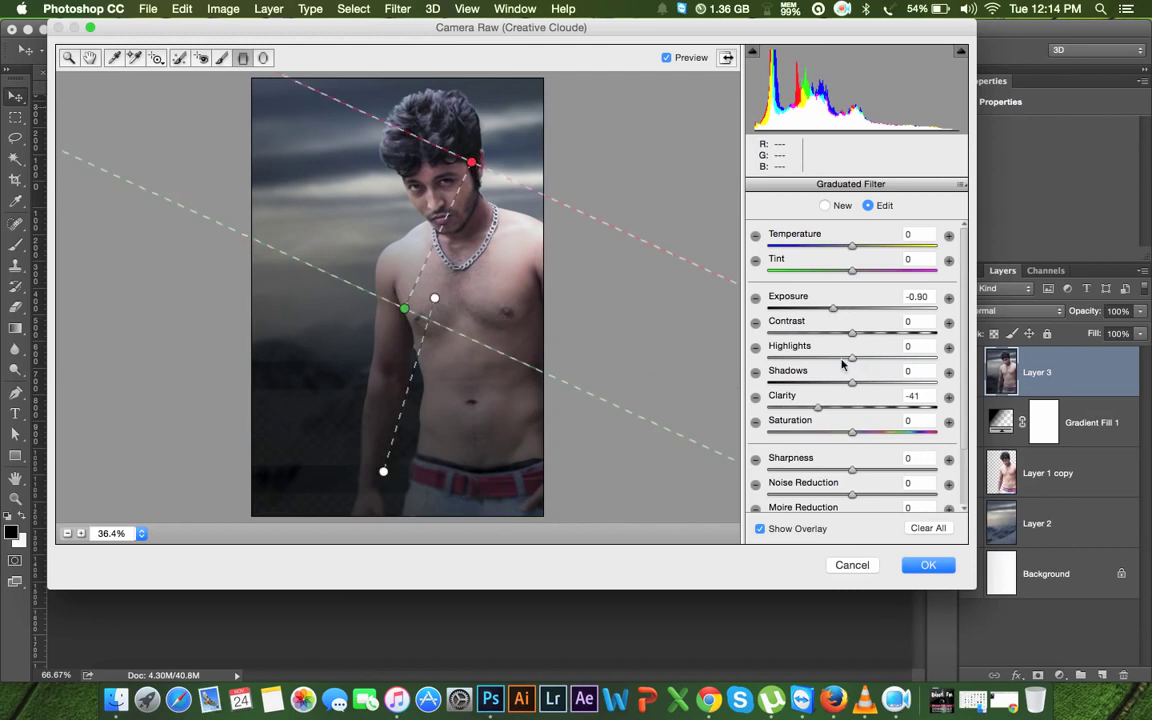
pyautogui.moveTo(836, 310); pyautogui.dragTo(841, 310)
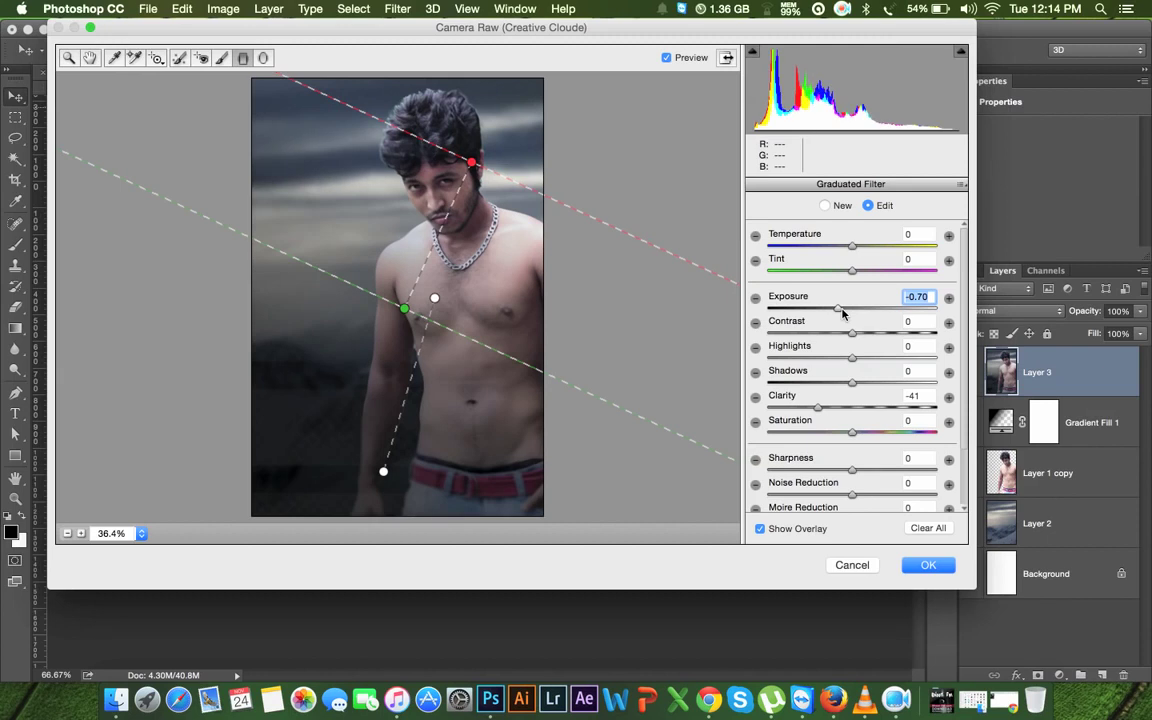
pyautogui.moveTo(844, 313); pyautogui.dragTo(848, 314)
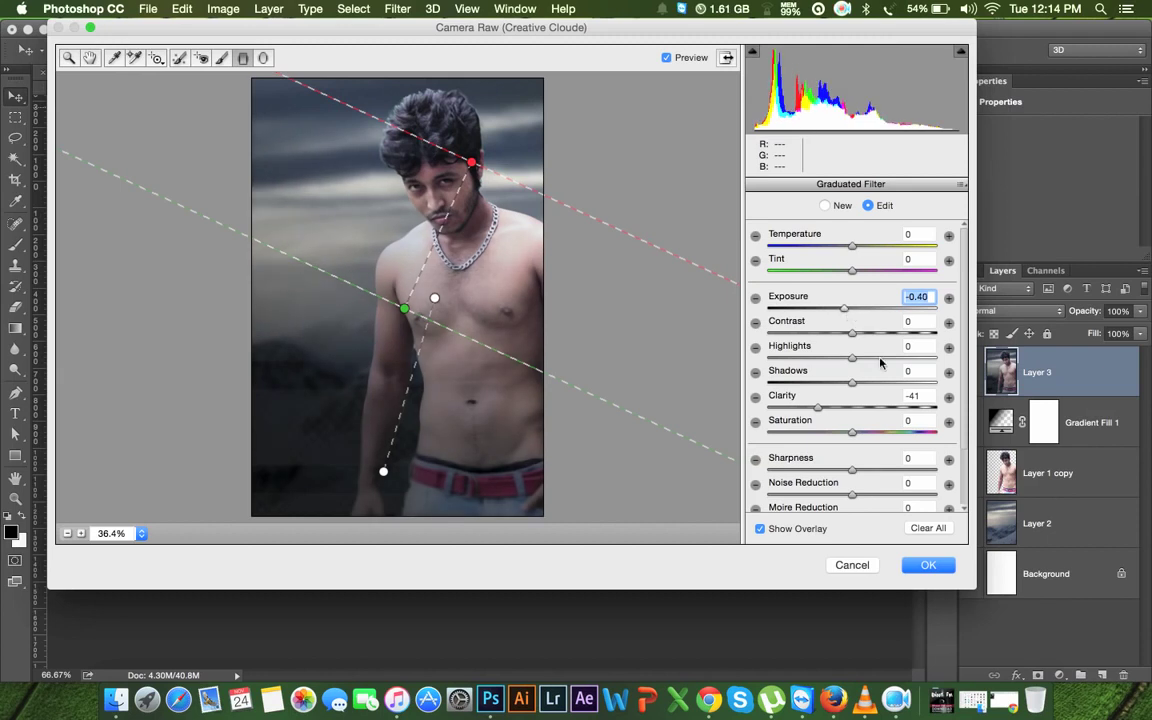
pyautogui.press('Return')
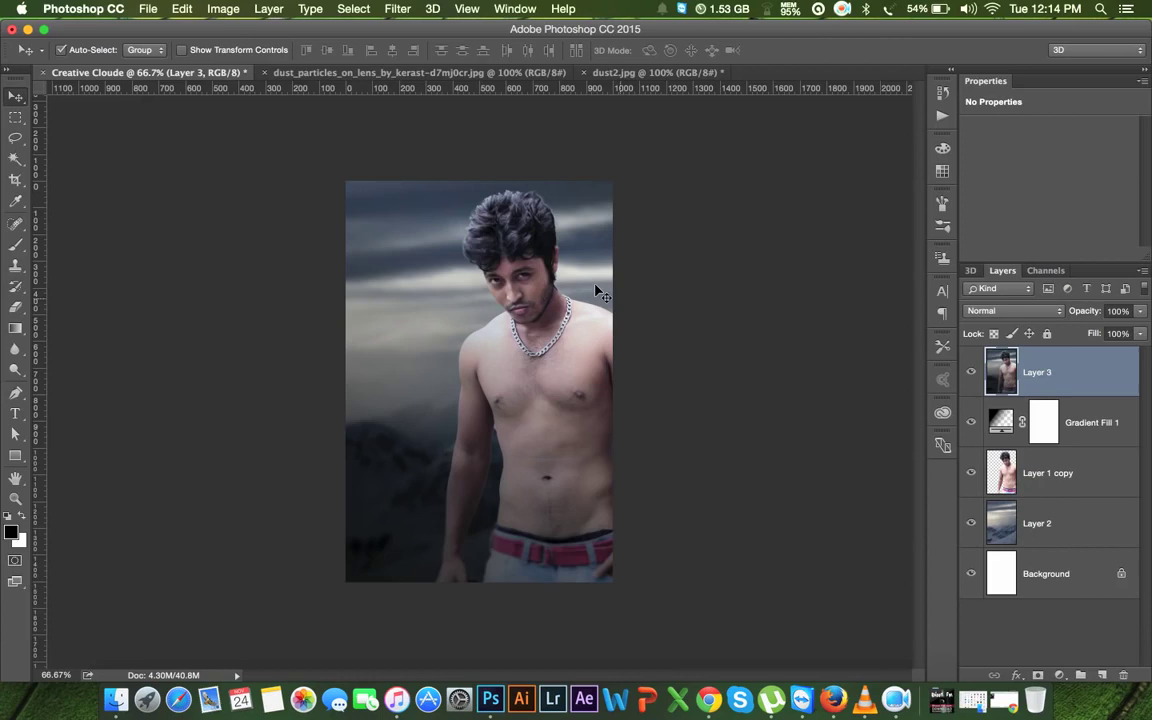
# - Blur the outer edge of the man's arm with a 46 px Blur brush
pyautogui.press('super+equal')
pyautogui.press('super+equal')
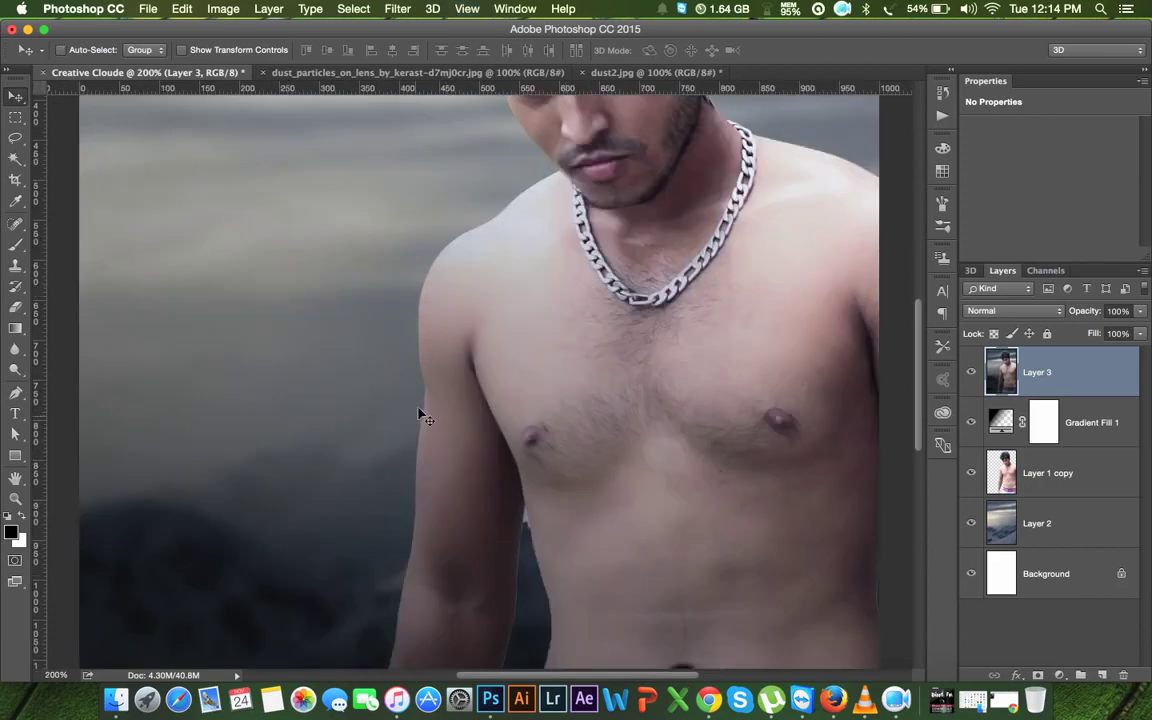
pyautogui.click(15, 348)
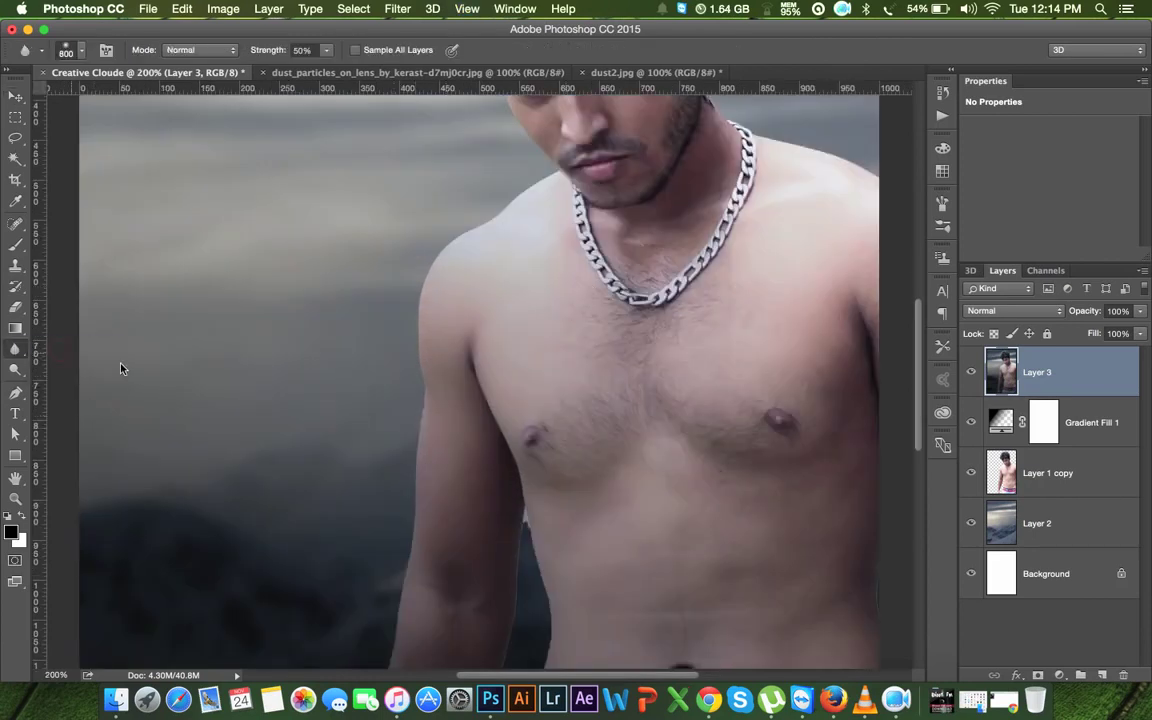
pyautogui.rightClick(478, 341)
pyautogui.click(576, 381)
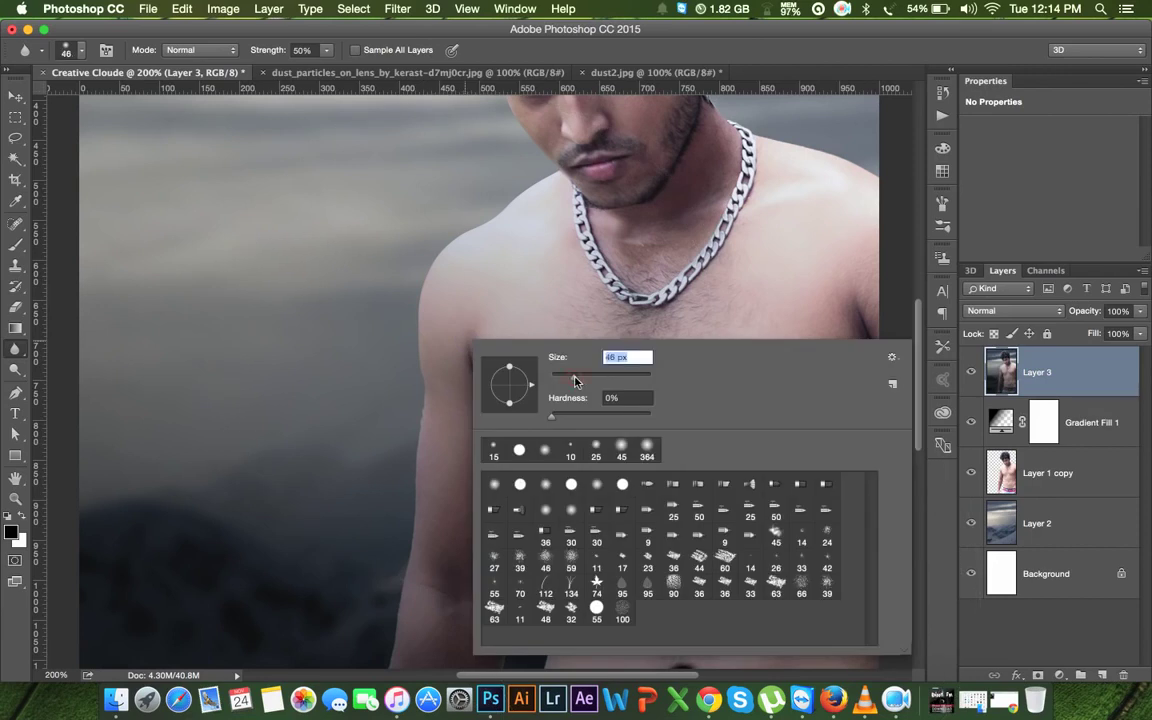
pyautogui.press('Return')
pyautogui.moveTo(422, 411); pyautogui.dragTo(419, 517)
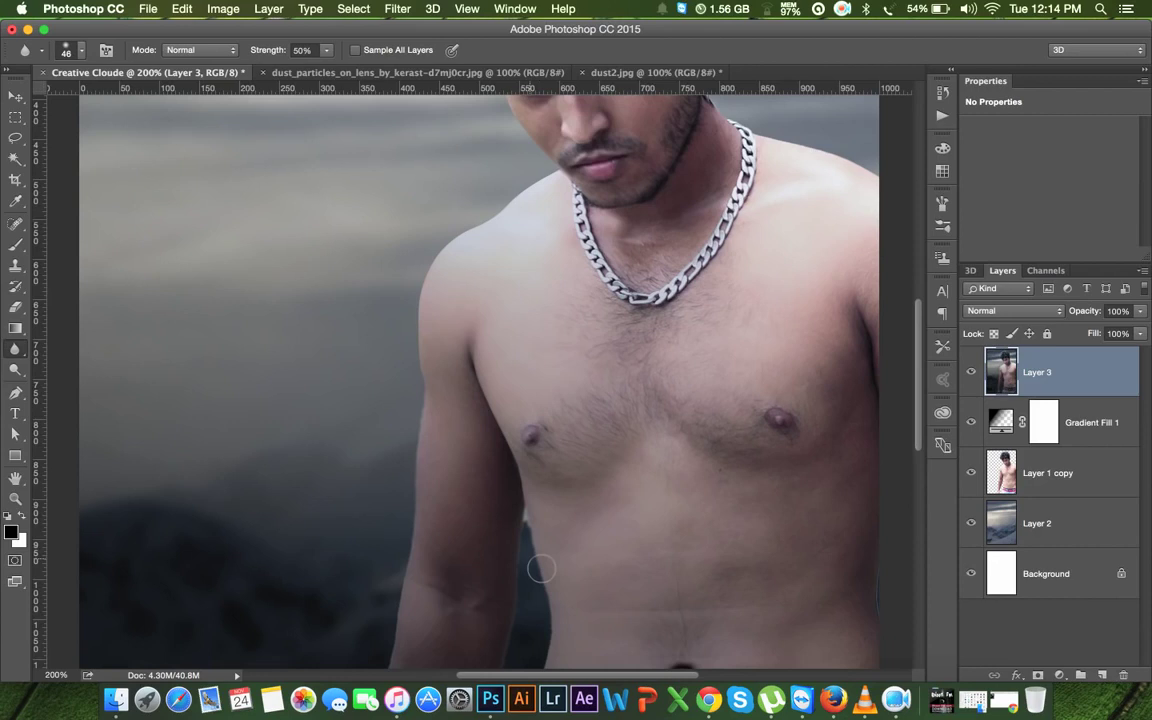
# - Blur the torso edge beside the arm
pyautogui.scroll(-3, 540, 560)
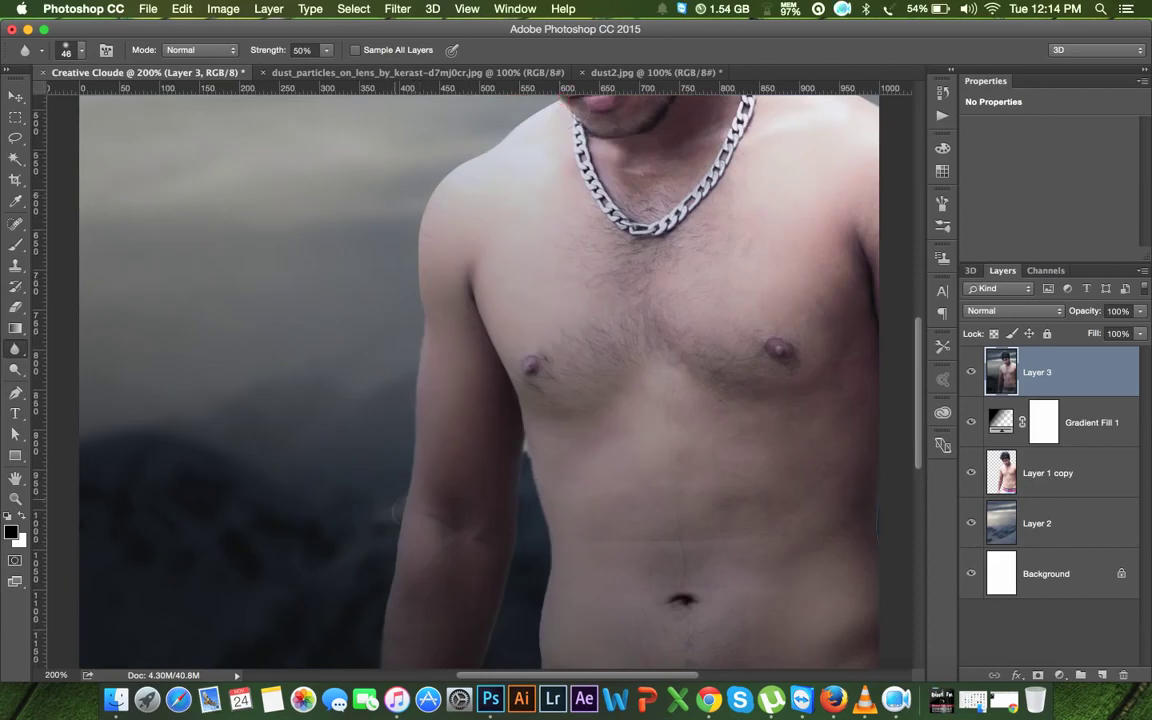
pyautogui.scroll(-3, 496, 455)
pyautogui.scroll(-3, 496, 455)
pyautogui.scroll(-1, 520, 400)
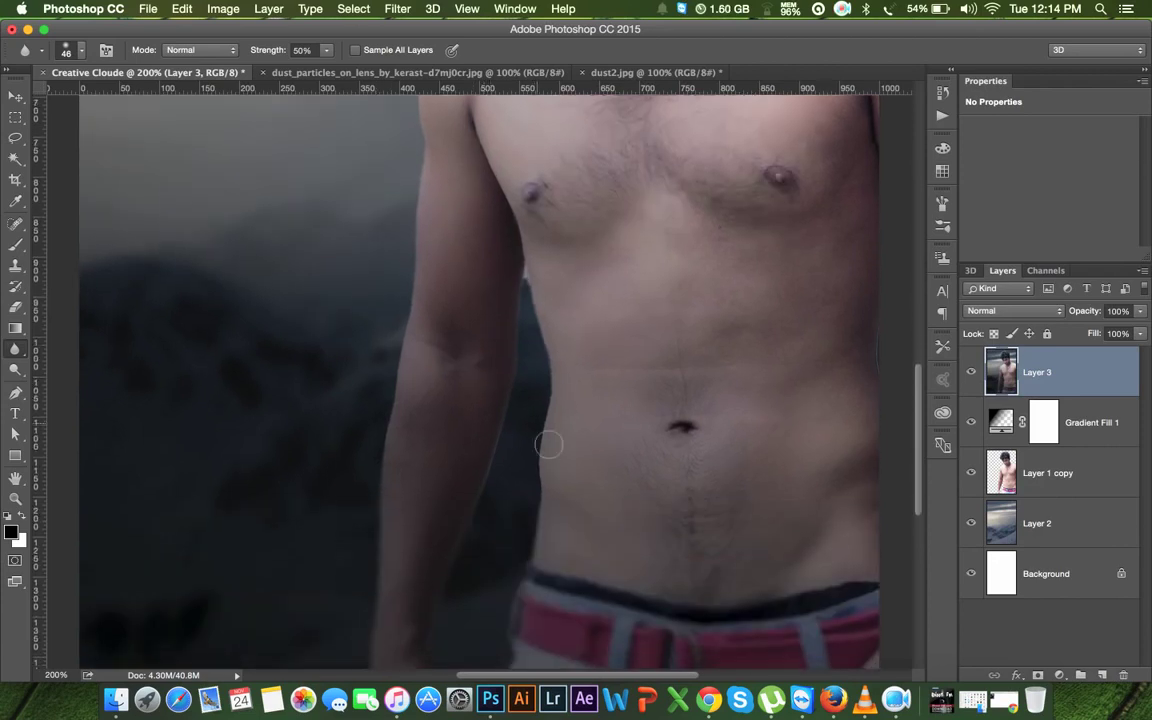
pyautogui.scroll(-2, 545, 400)
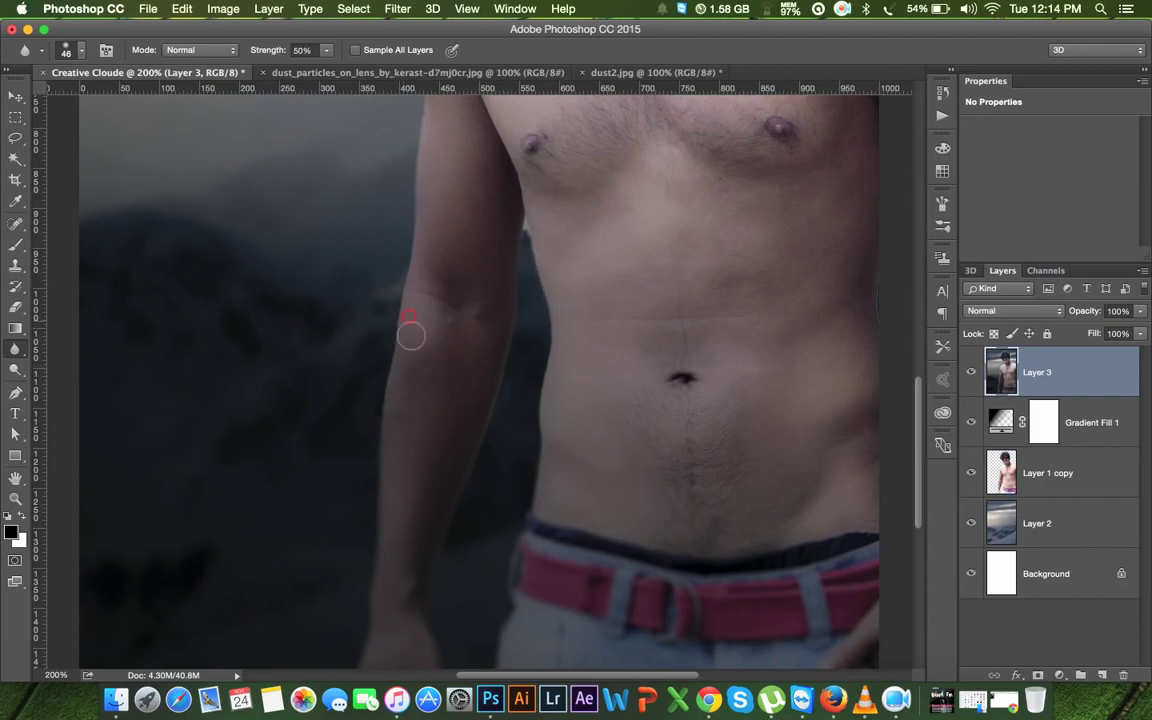
pyautogui.moveTo(724, 308)
pyautogui.mouseDown()
pyautogui.moveTo(686, 360)
pyautogui.moveTo(489, 372)
pyautogui.mouseUp()
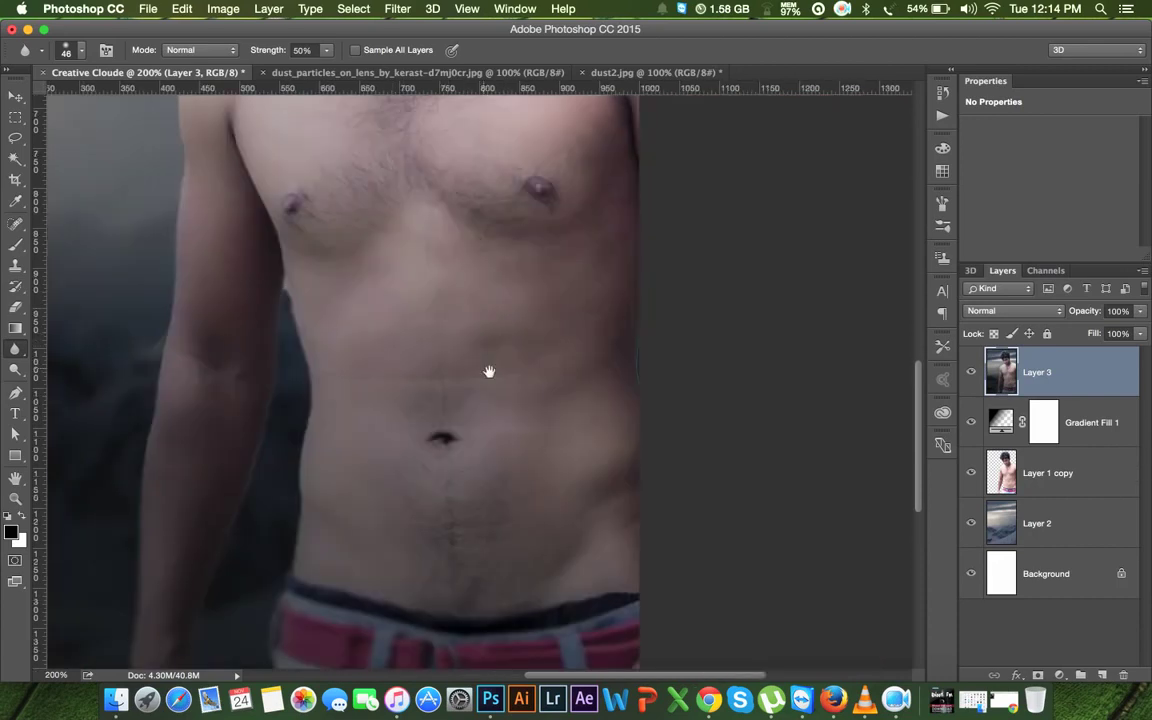
pyautogui.click(668, 393)
# - Blur the left and right edges of the man's hair
pyautogui.moveTo(652, 335); pyautogui.dragTo(642, 467)
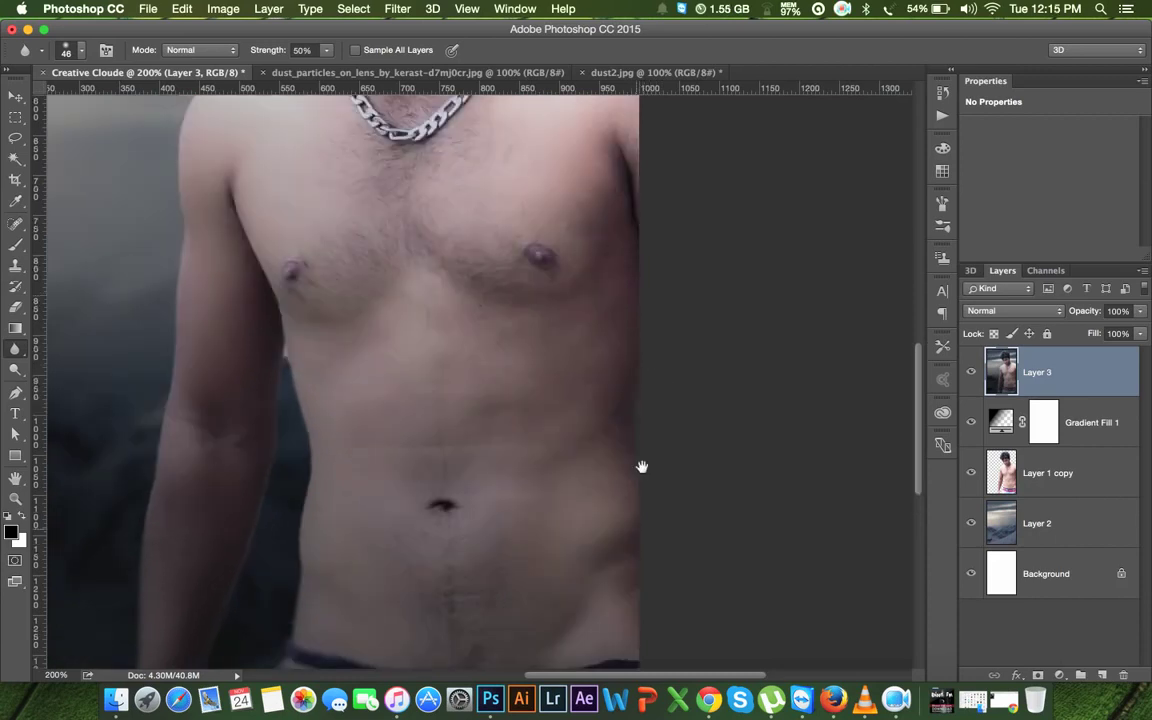
pyautogui.moveTo(674, 262); pyautogui.dragTo(658, 445)
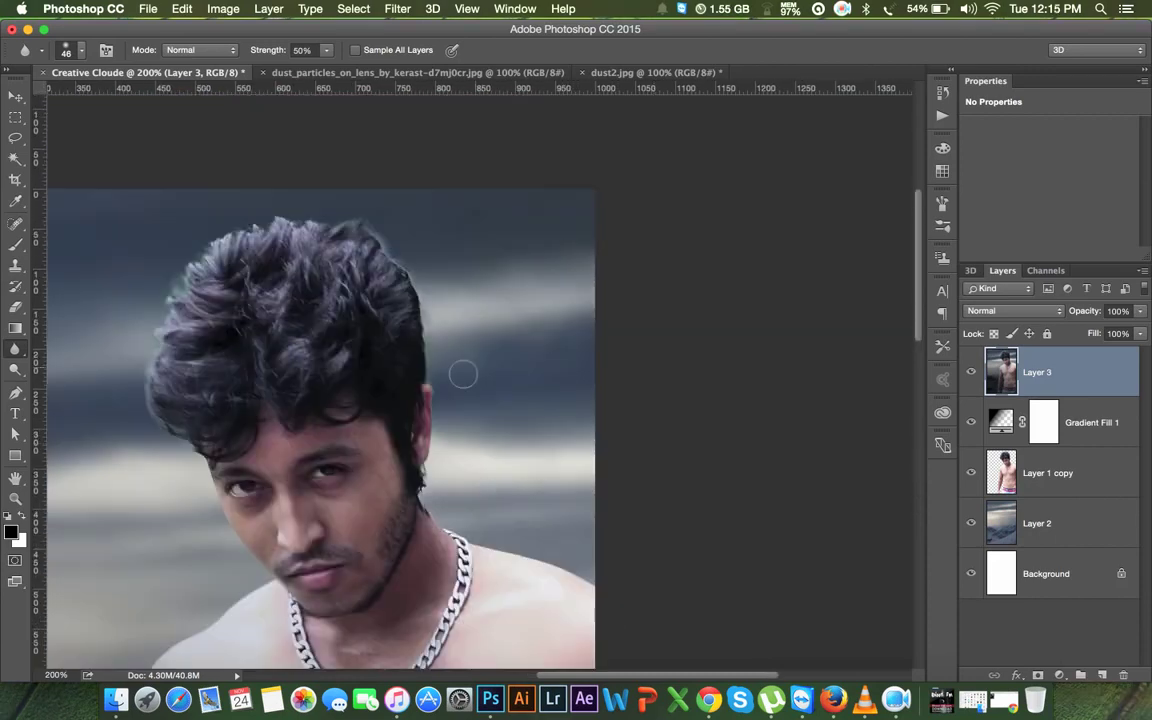
pyautogui.click(423, 370)
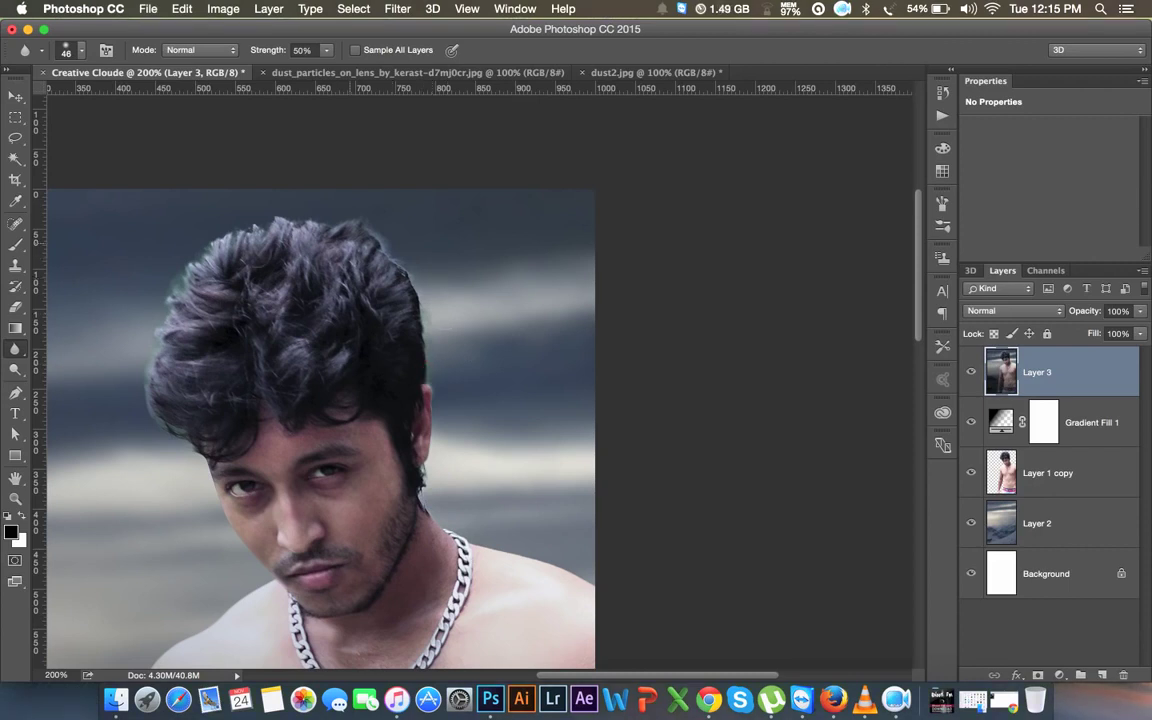
pyautogui.moveTo(172, 258); pyautogui.dragTo(196, 280)
pyautogui.press('super+minus')
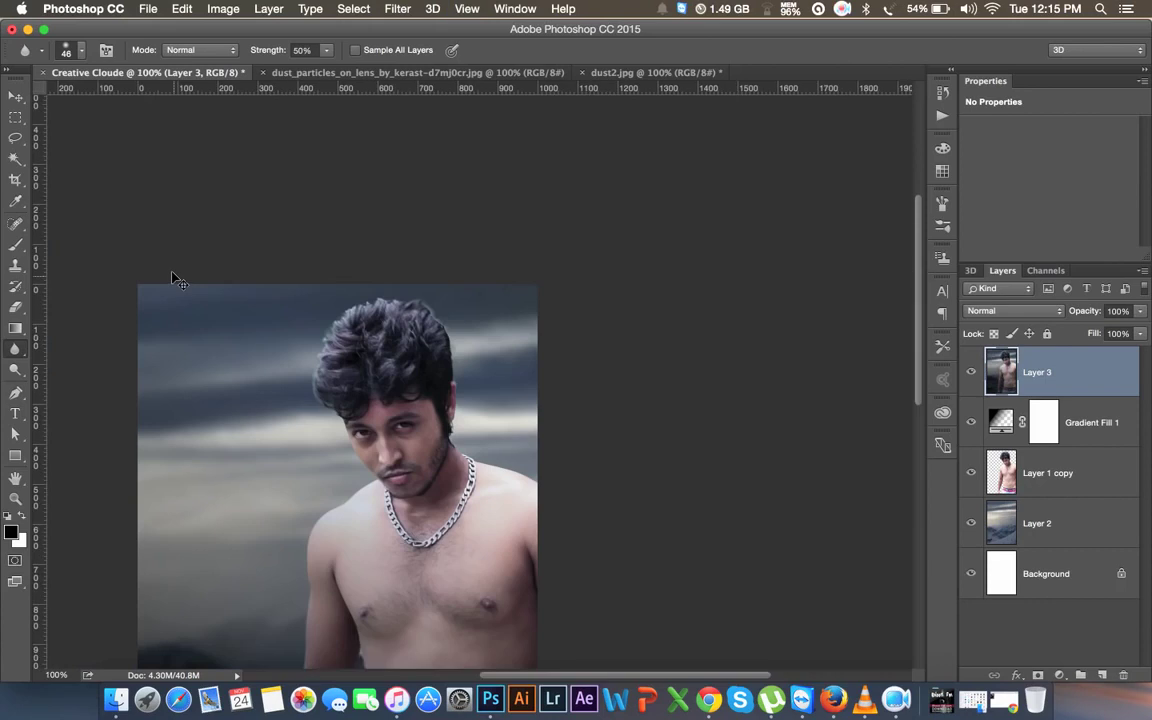
pyautogui.press('super+plus')
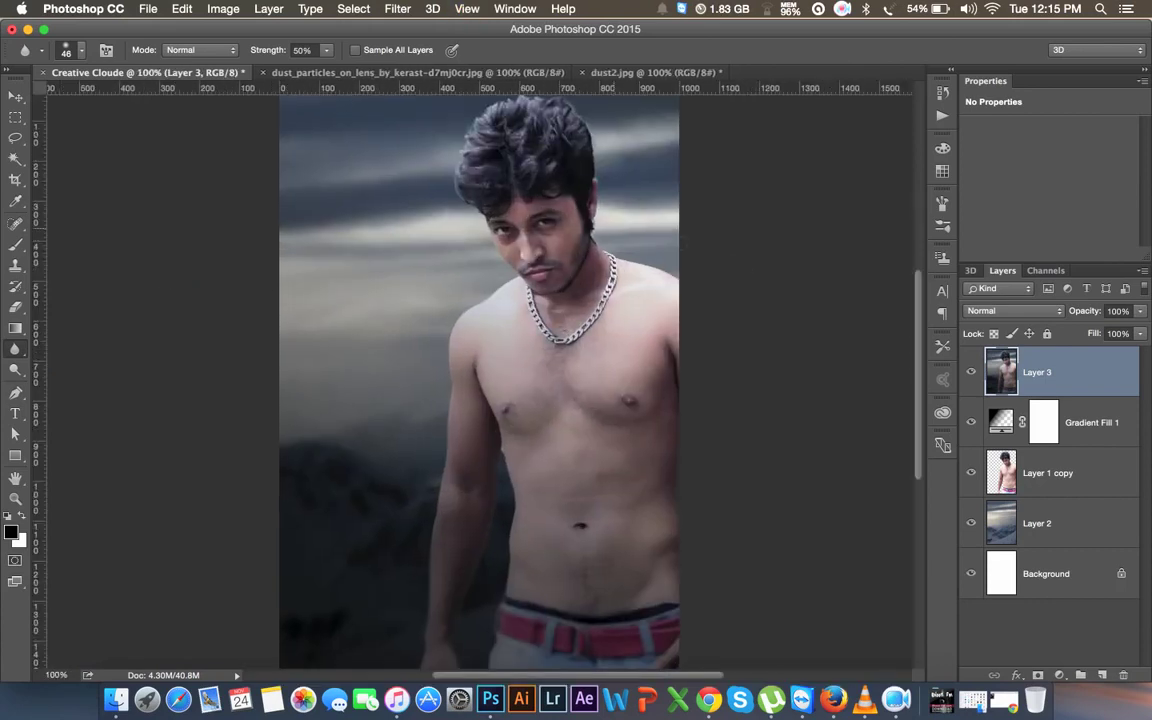
pyautogui.click(15, 97)
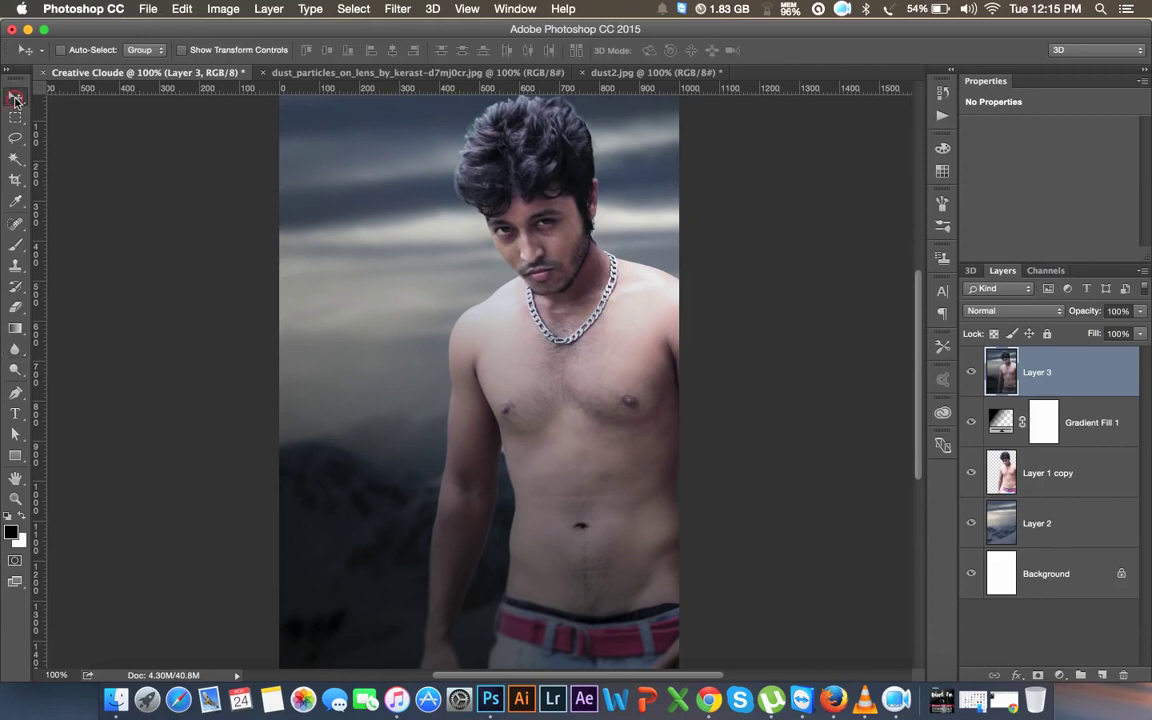
# - Copy the dust particles image into the portrait as a Screen-blended layer
pyautogui.click(329, 72)
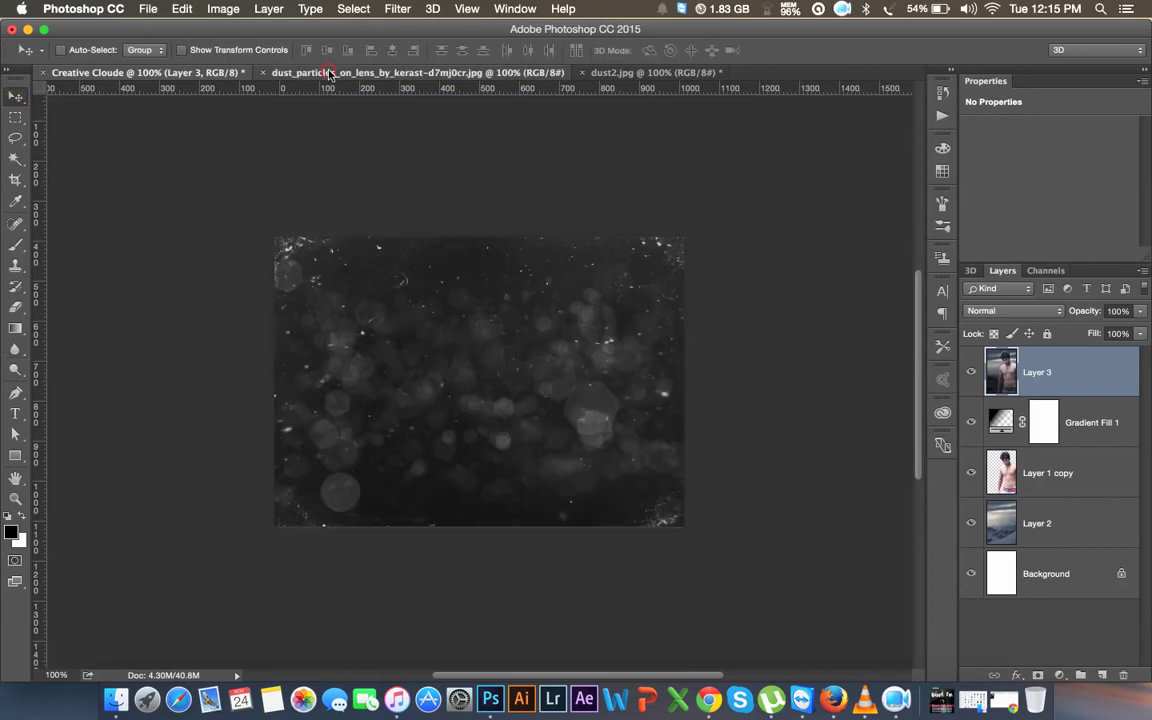
pyautogui.click(197, 75)
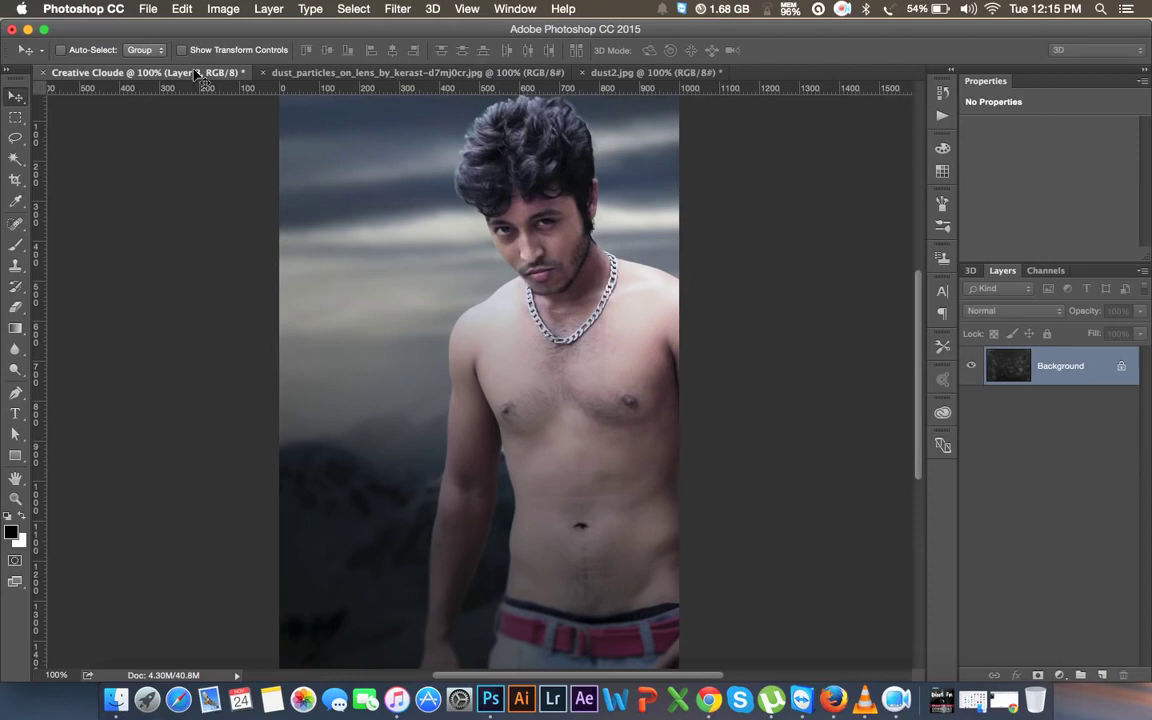
pyautogui.moveTo(197, 75); pyautogui.dragTo(449, 381)
pyautogui.press('super+minus')
pyautogui.click(1005, 311)
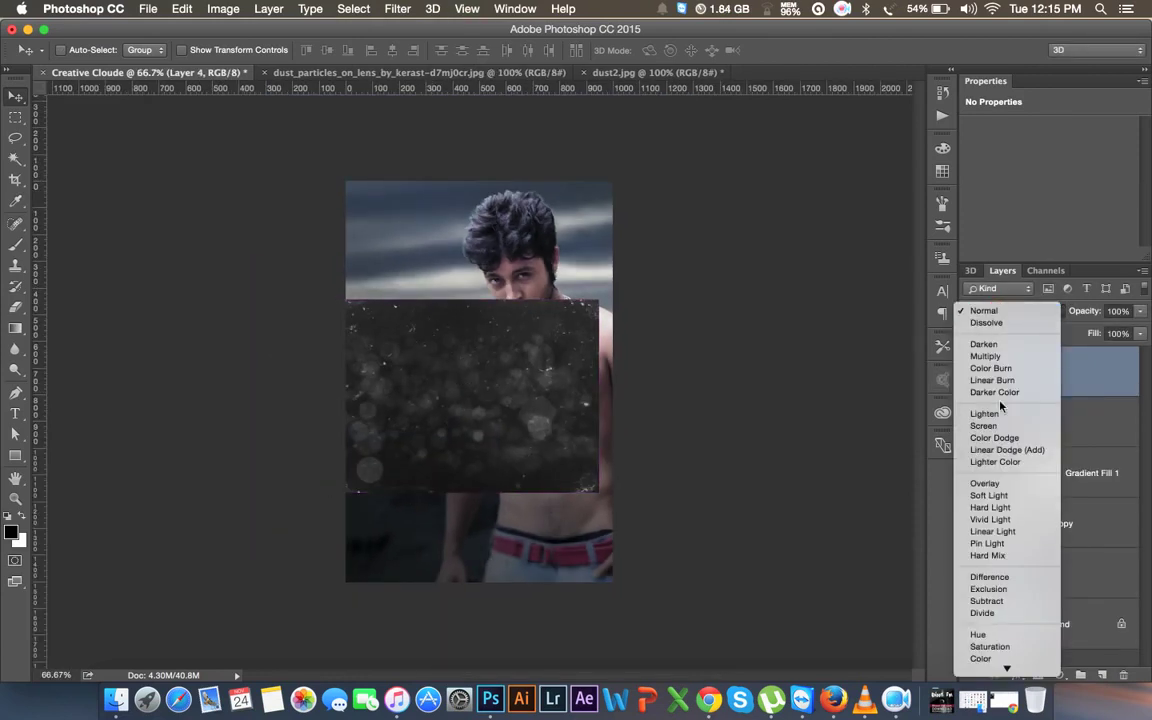
pyautogui.click(983, 426)
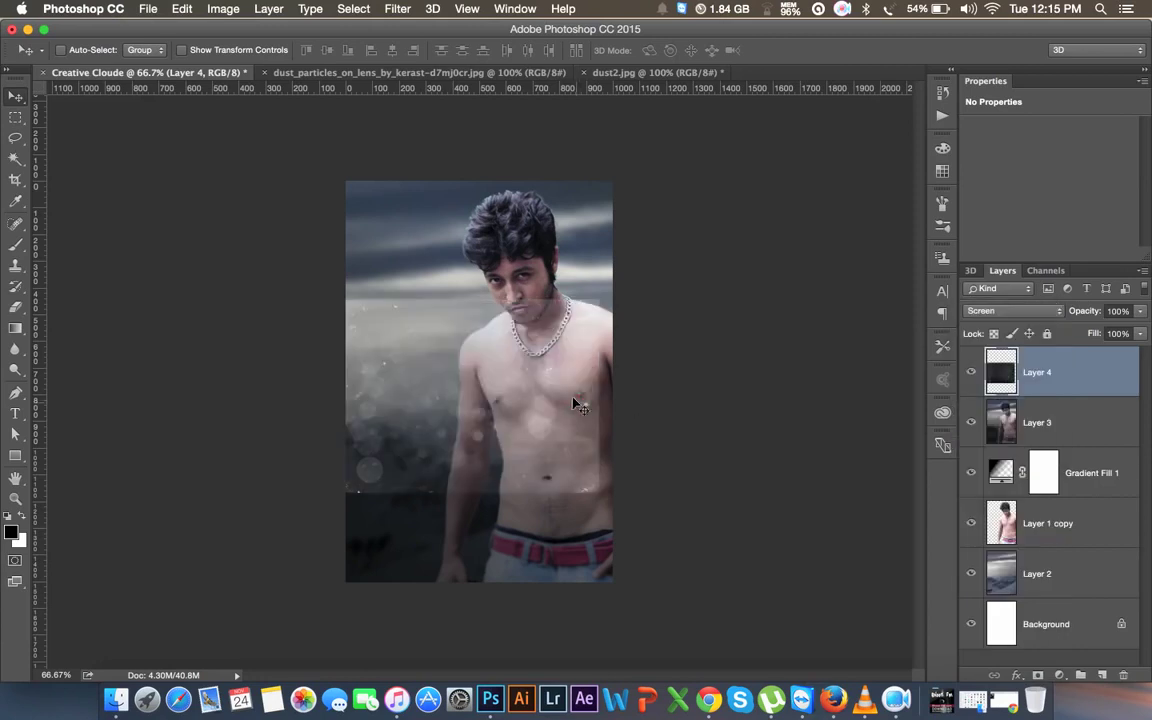
# - Move the dust layer over the lower body, scaled to about 116% and rotated about -21°
pyautogui.moveTo(577, 404); pyautogui.dragTo(597, 511)
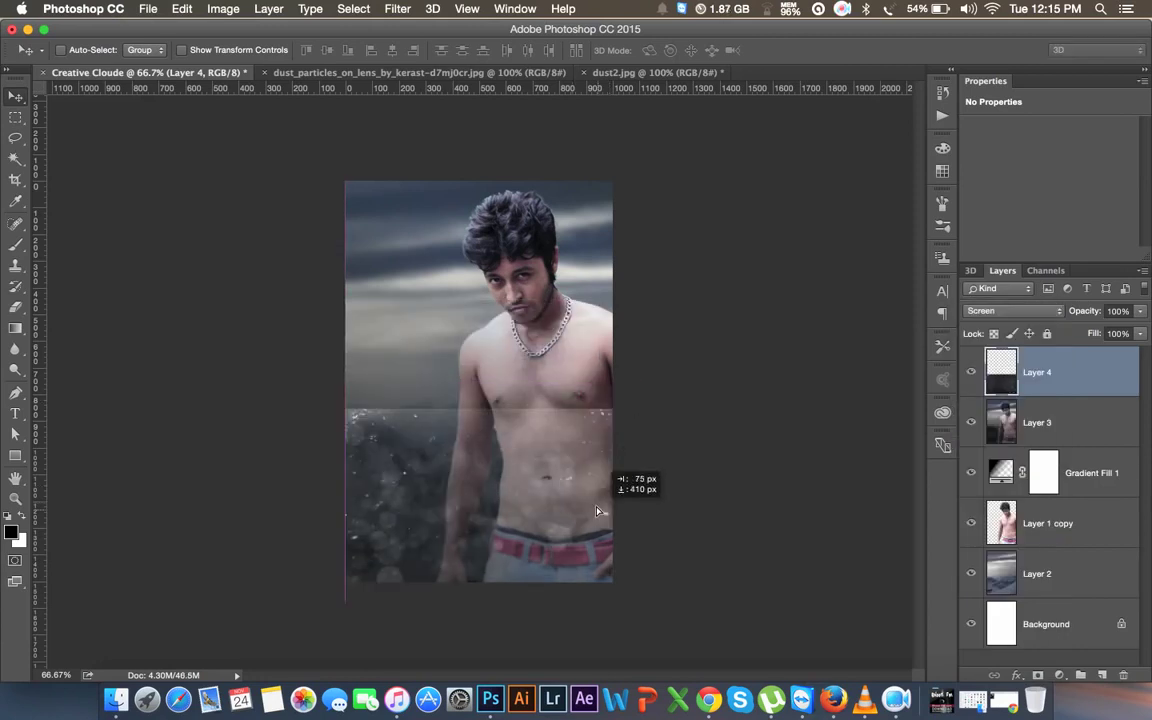
pyautogui.press('super+t')
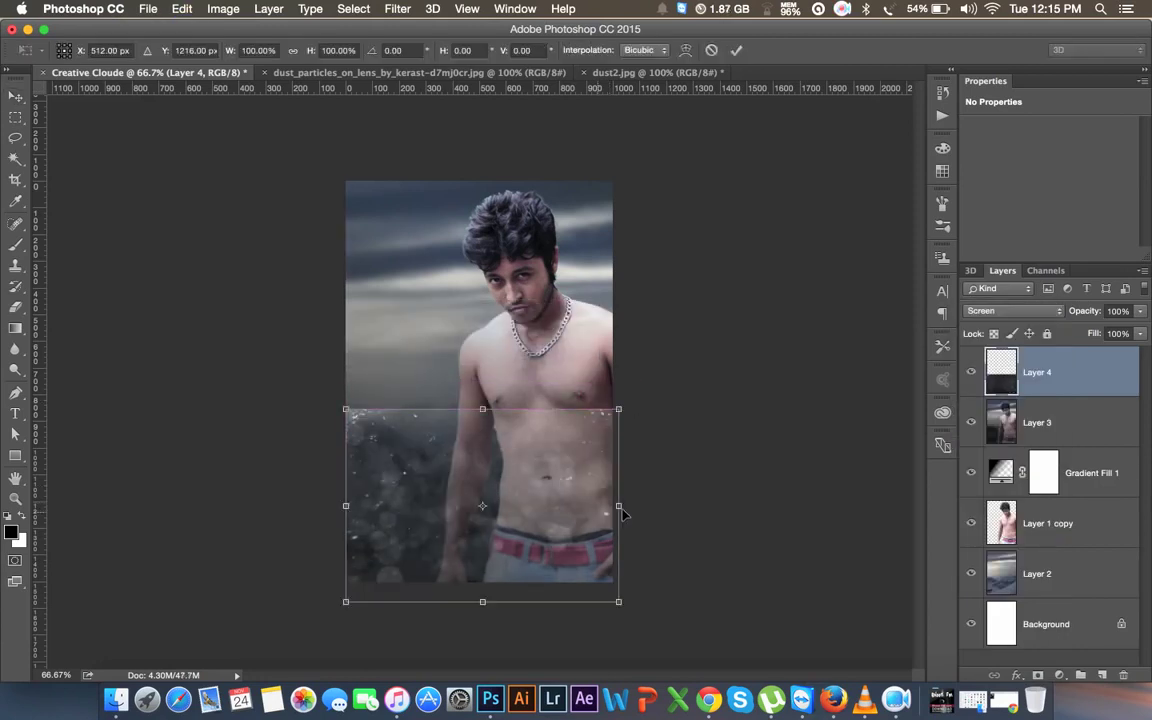
pyautogui.moveTo(694, 522); pyautogui.dragTo(651, 154)
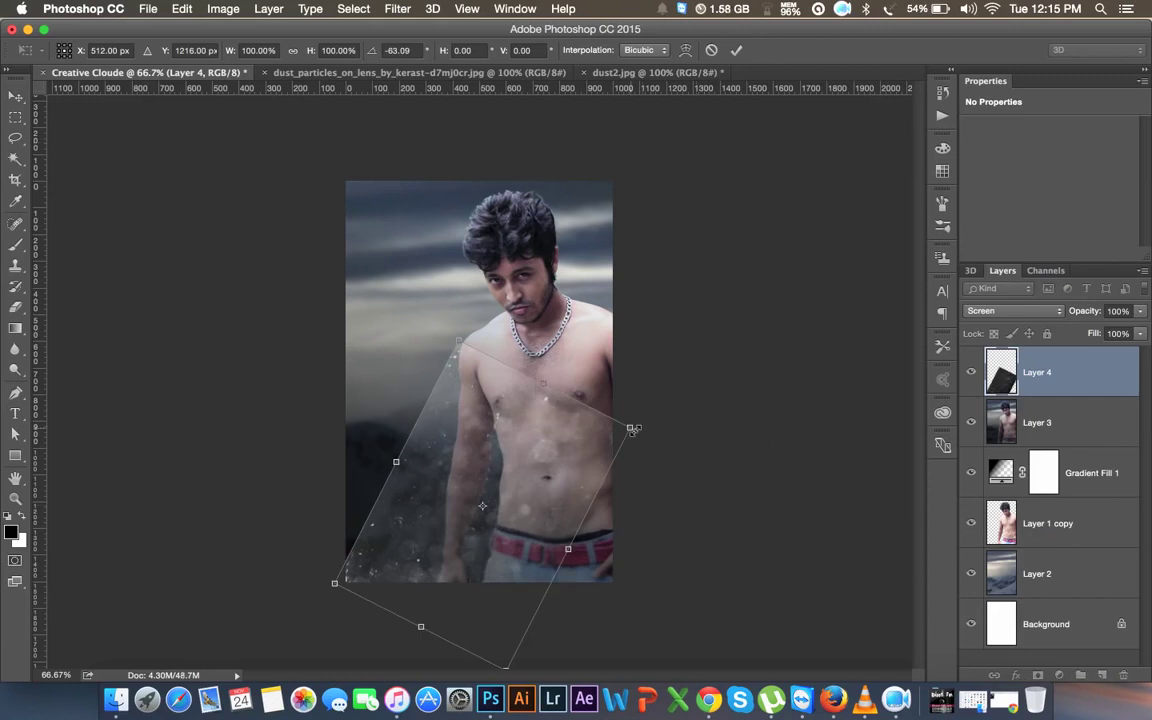
pyautogui.moveTo(633, 428); pyautogui.dragTo(731, 376)
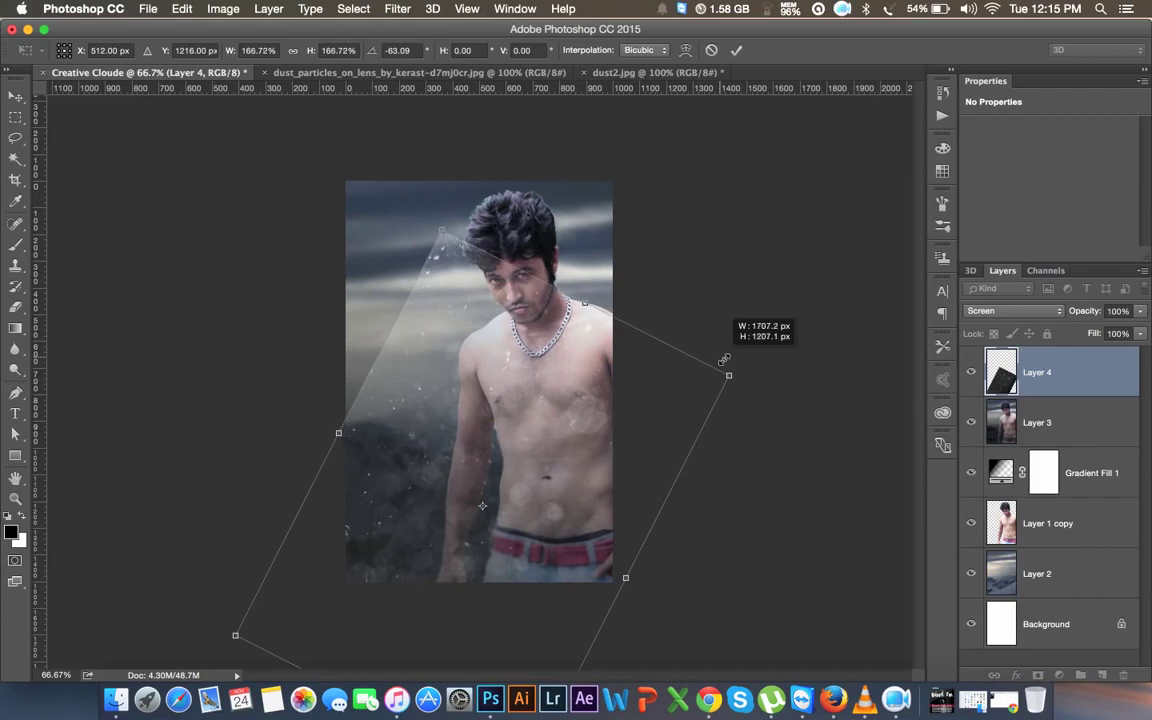
pyautogui.moveTo(807, 388); pyautogui.dragTo(812, 452)
pyautogui.moveTo(660, 460); pyautogui.dragTo(675, 541)
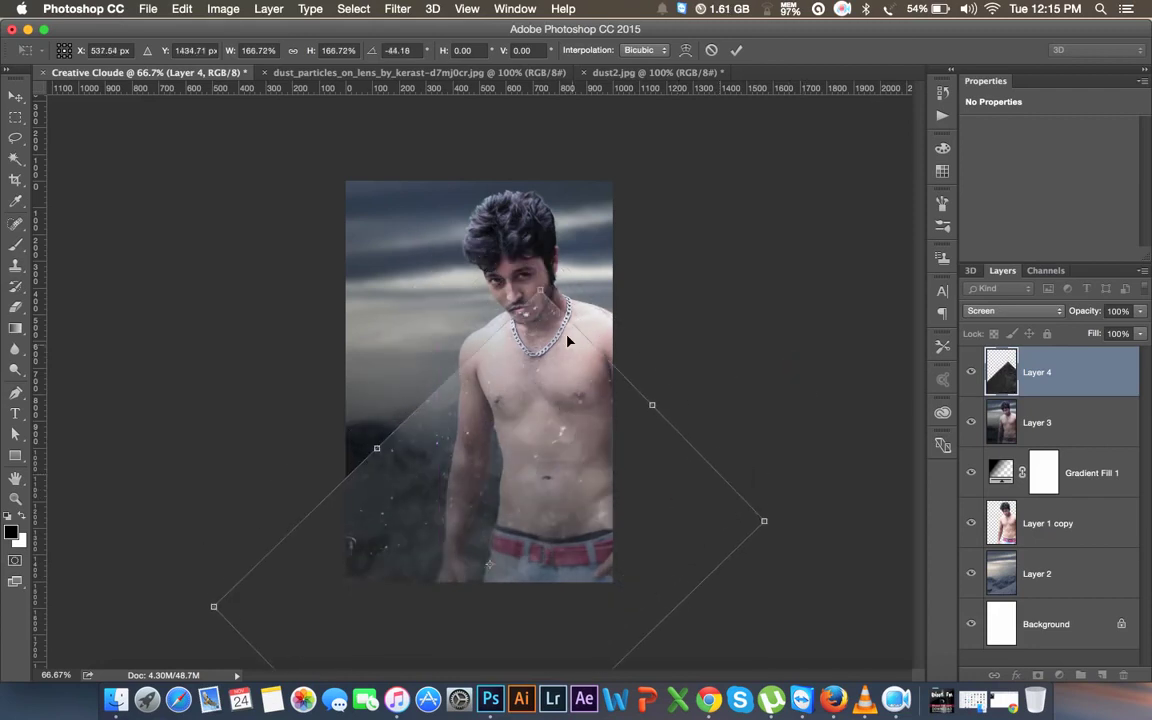
pyautogui.moveTo(547, 296); pyautogui.dragTo(524, 368)
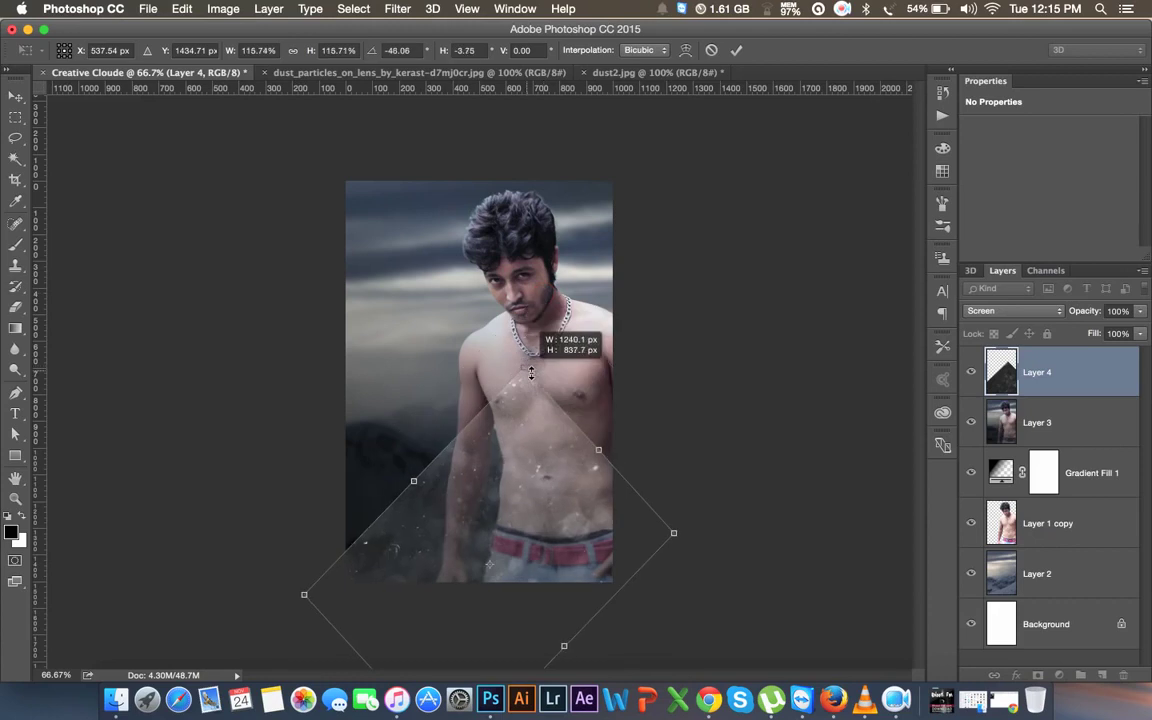
pyautogui.moveTo(670, 377); pyautogui.dragTo(719, 470)
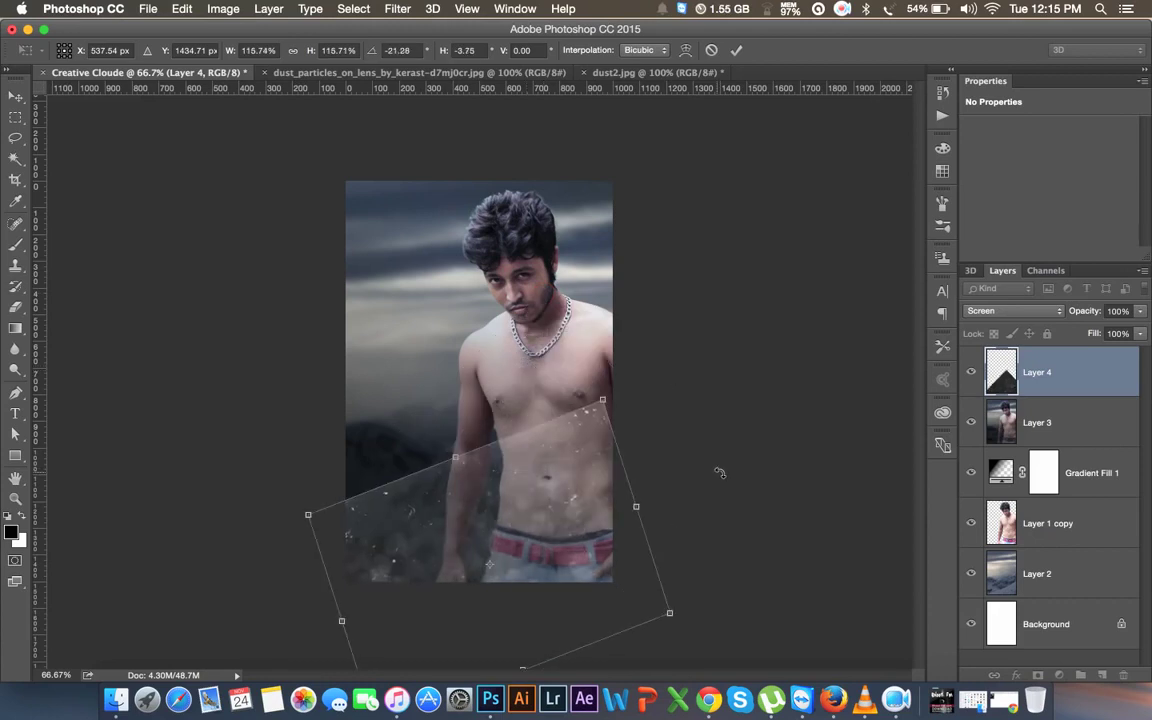
pyautogui.press('Return')
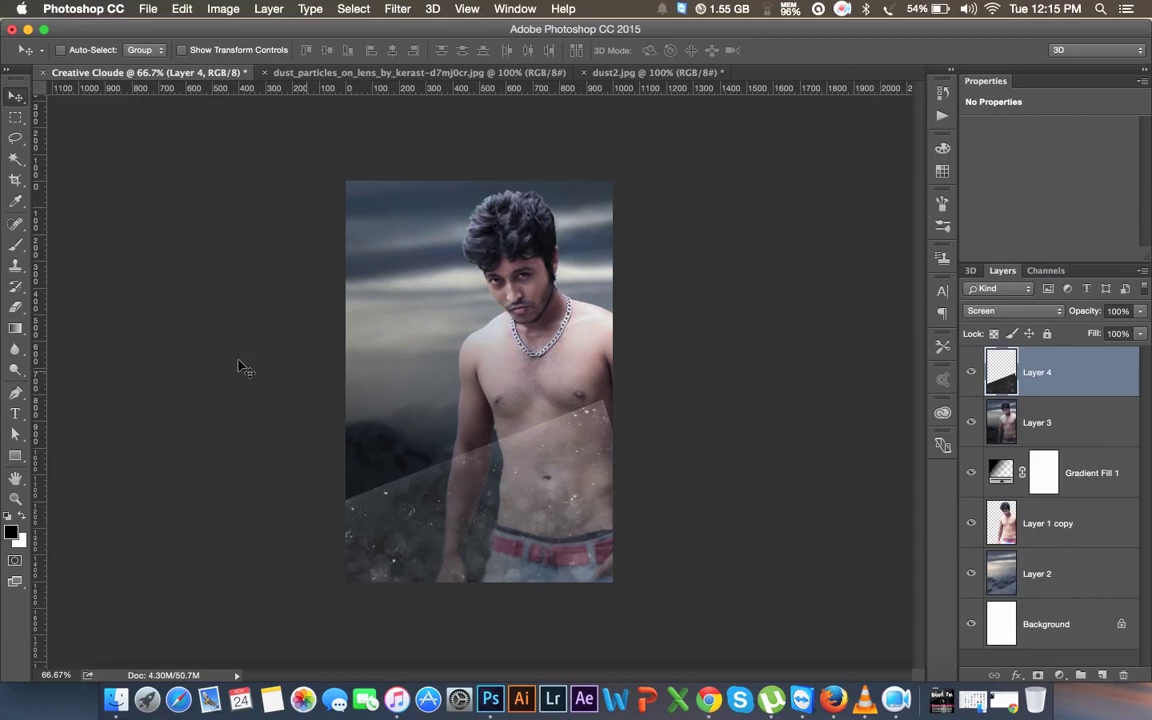
# - Fade Layer 4 to 56% opacity and erase its dust off the belly with a 380 px eraser
pyautogui.click(15, 244)
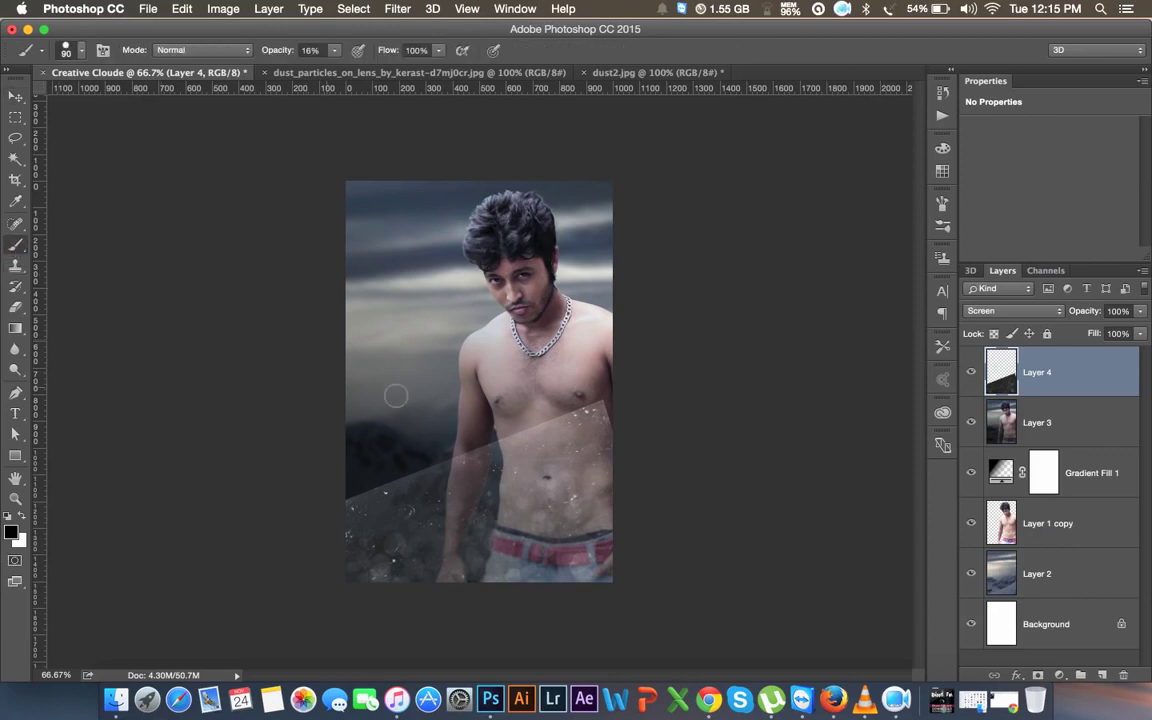
pyautogui.rightClick(467, 388)
pyautogui.moveTo(574, 402); pyautogui.dragTo(611, 403)
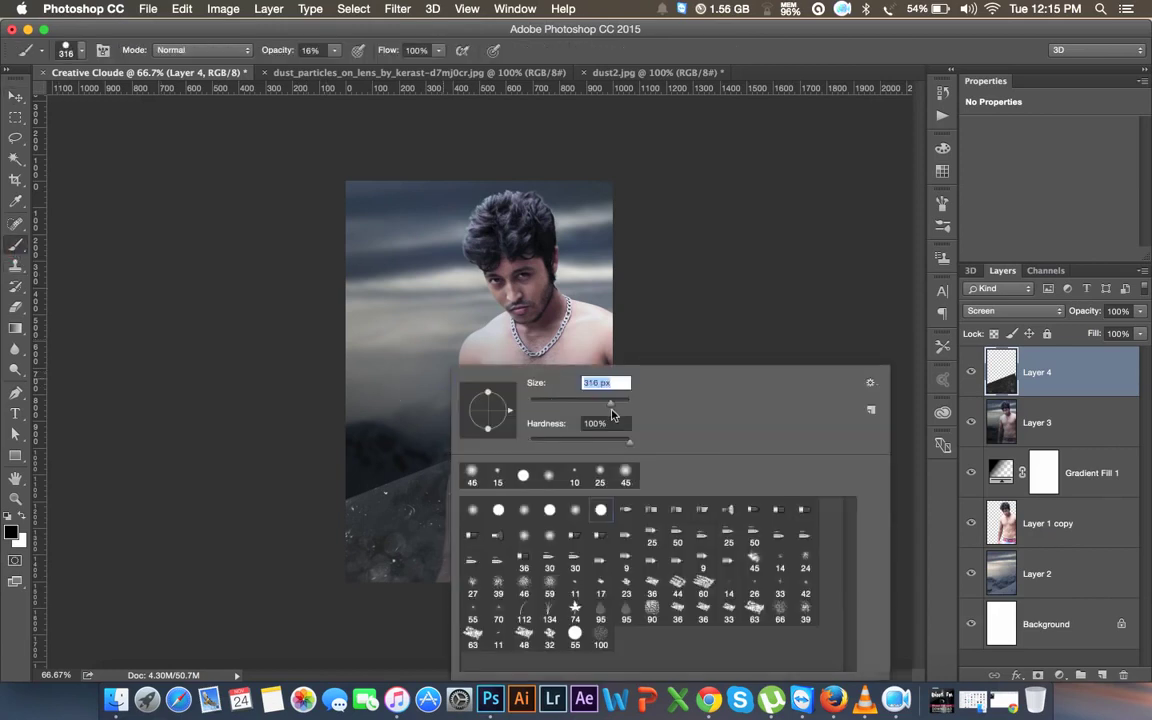
pyautogui.click(15, 307)
pyautogui.rightClick(473, 319)
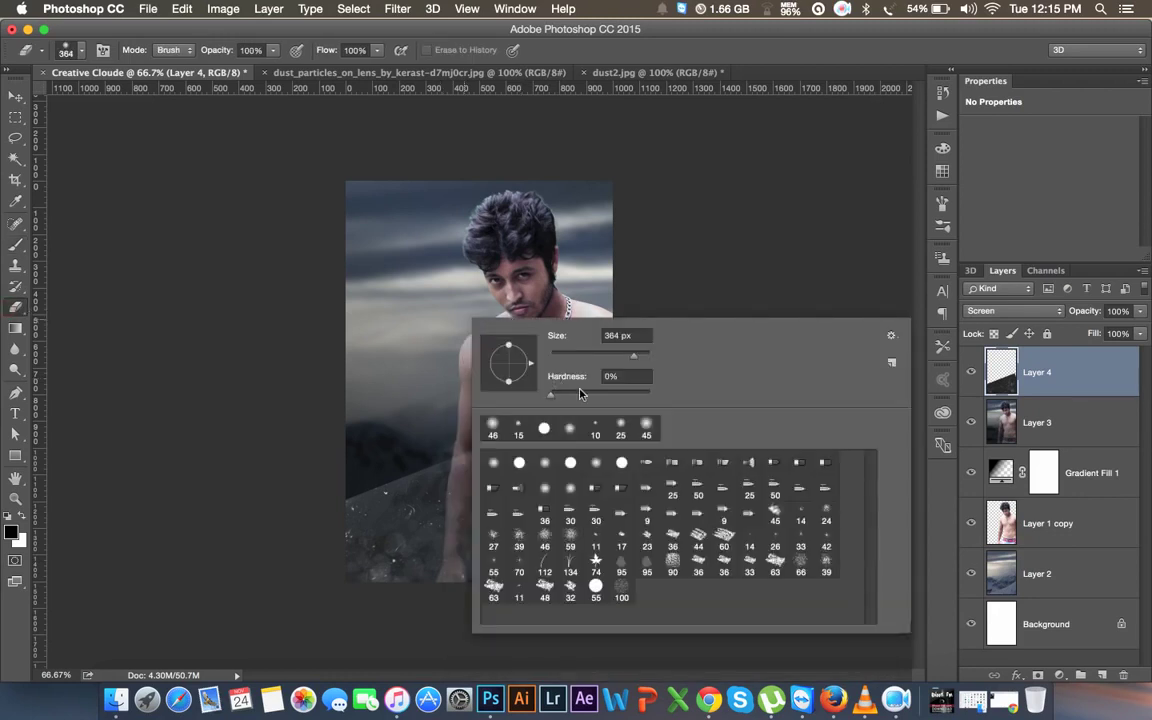
pyautogui.moveTo(633, 355)
pyautogui.mouseDown()
pyautogui.moveTo(620, 356)
pyautogui.moveTo(634, 355)
pyautogui.mouseUp()
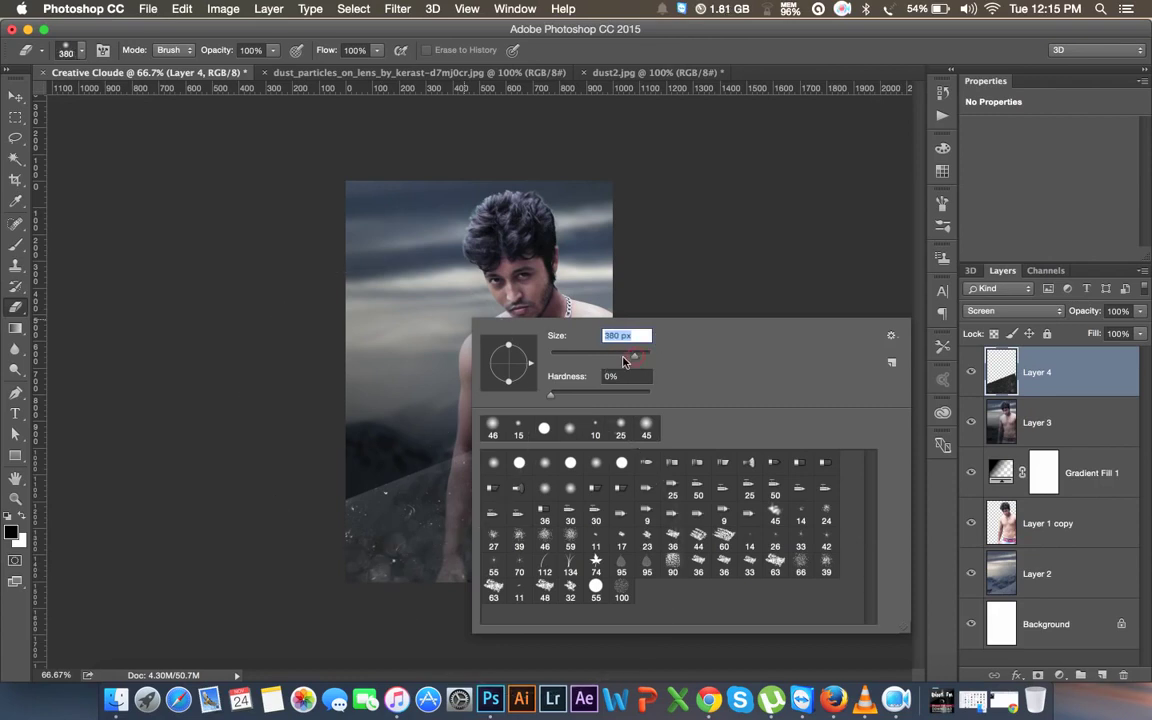
pyautogui.click(397, 519)
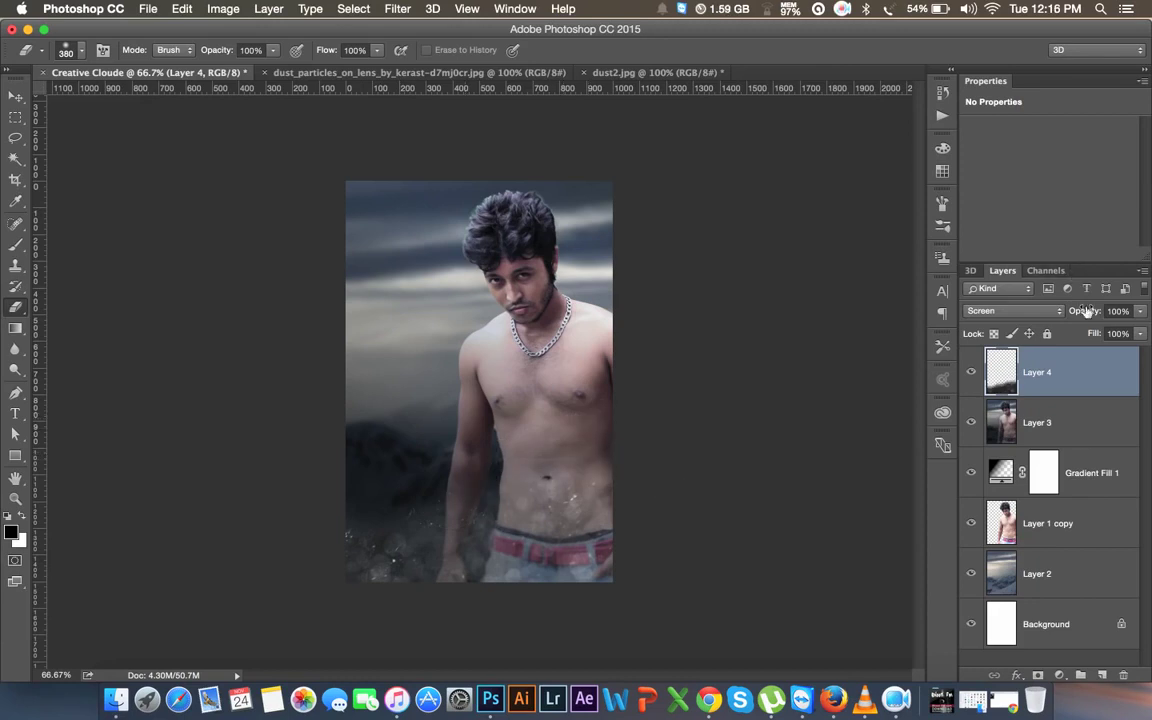
pyautogui.moveTo(1089, 311); pyautogui.dragTo(1049, 302)
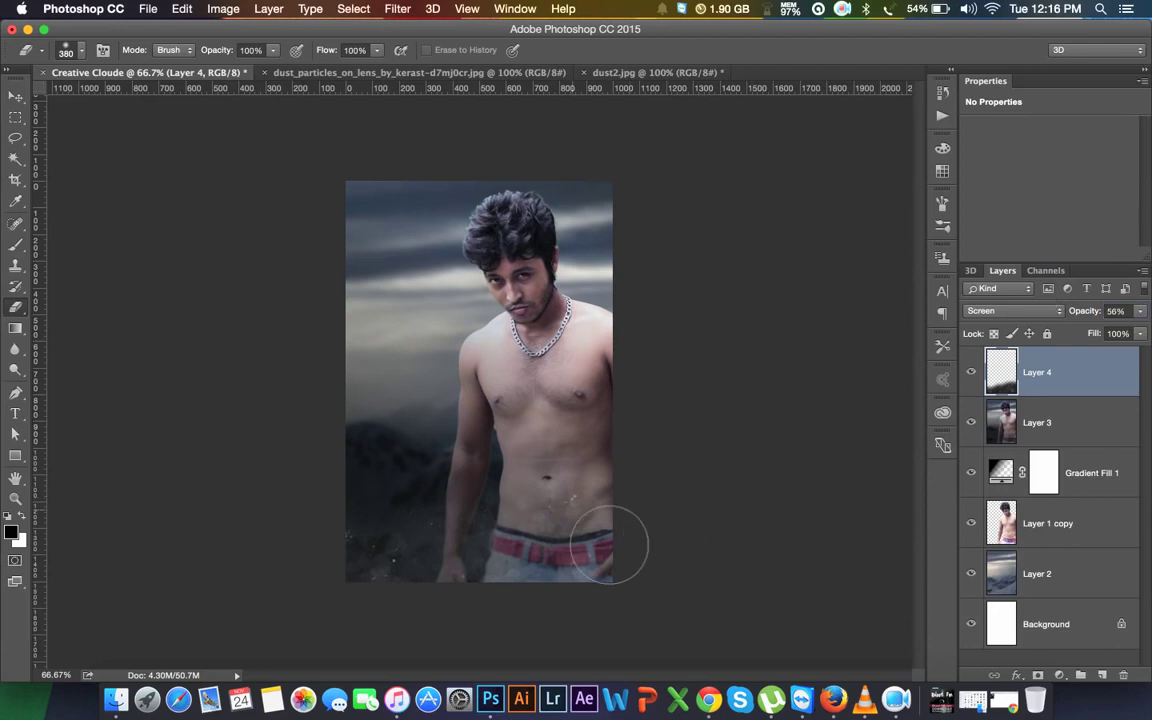
pyautogui.moveTo(520, 490); pyautogui.dragTo(572, 540)
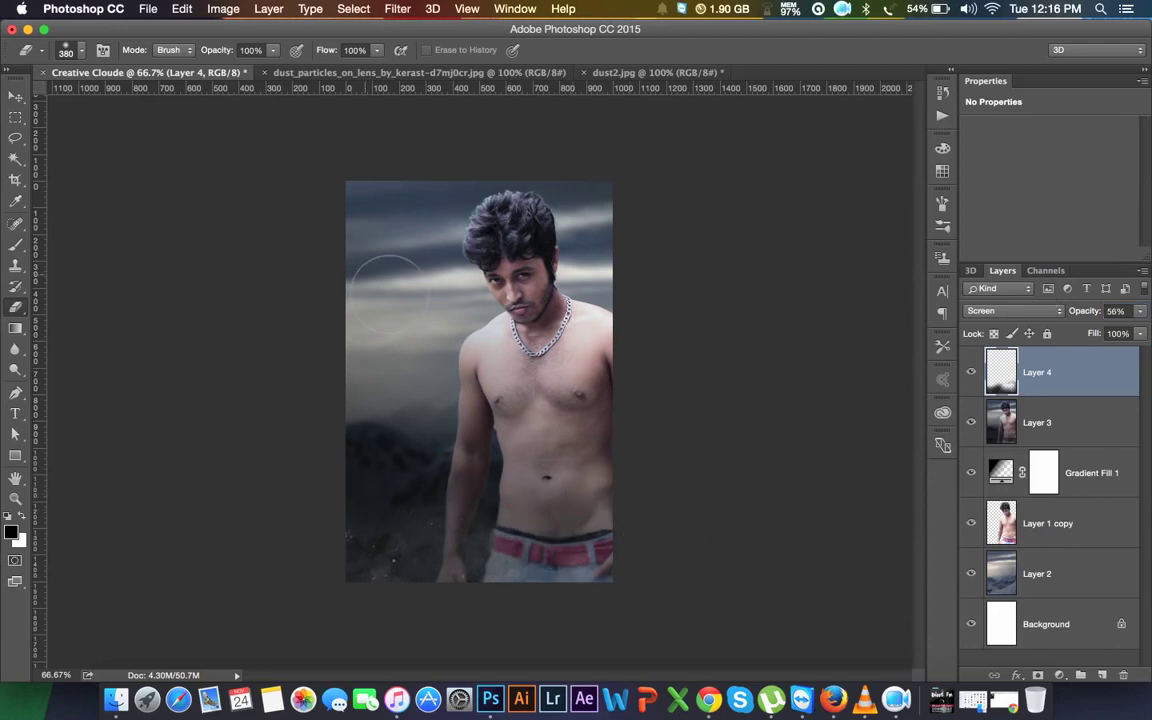
# - Duplicate the dust layer, rotating the copy and shifting it up-left
pyautogui.click(20, 97)
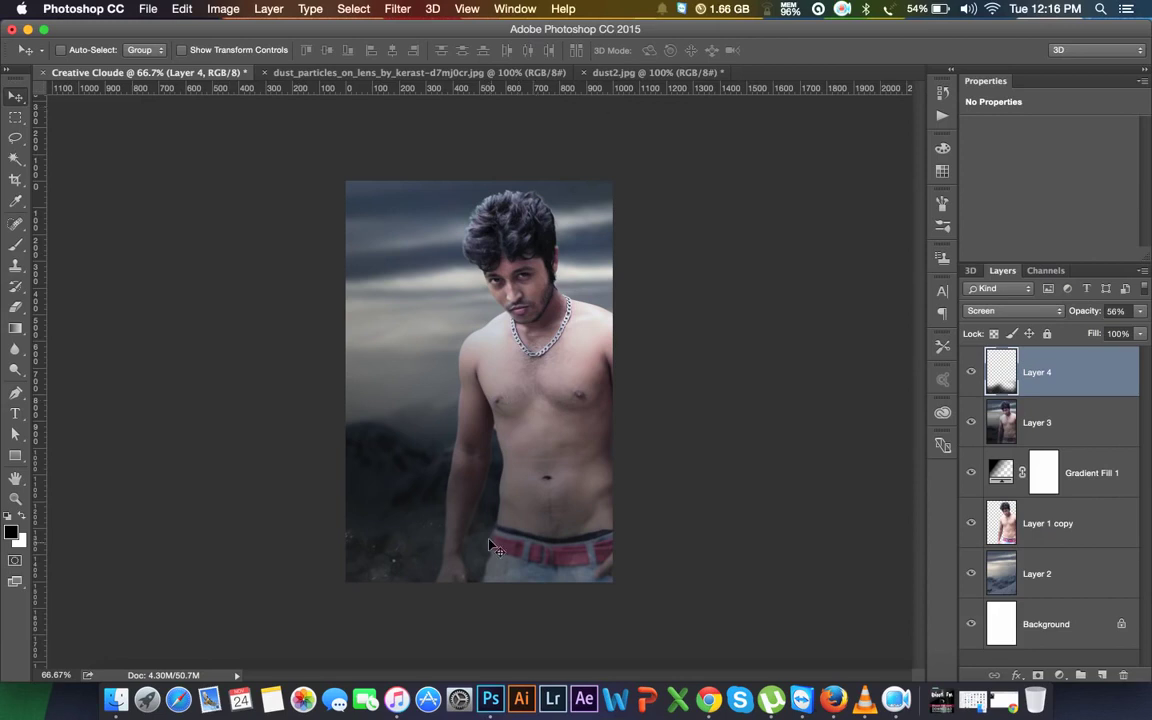
pyautogui.keyDown('alt'); pyautogui.moveTo(487, 549); pyautogui.dragTo(458, 314); pyautogui.keyUp('alt')
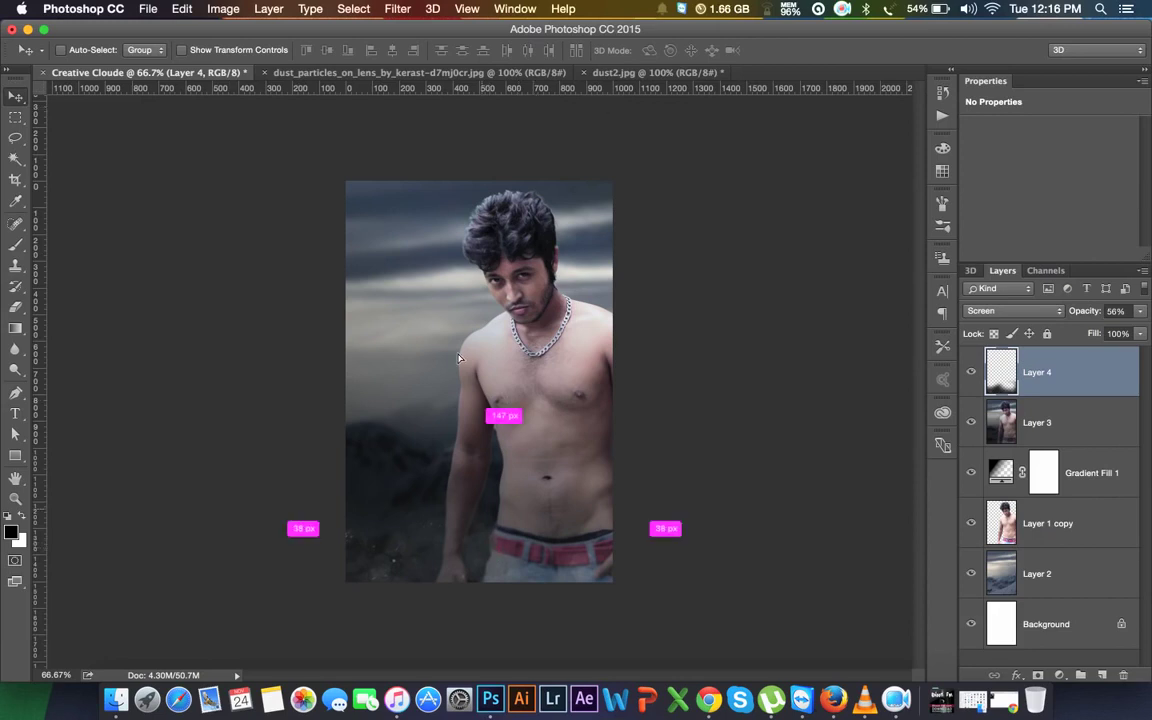
pyautogui.hotkey('ctrl', 't')
pyautogui.moveTo(602, 630)
pyautogui.mouseDown()
pyautogui.moveTo(489, 601)
pyautogui.moveTo(359, 543)
pyautogui.mouseUp()
pyautogui.moveTo(480, 504); pyautogui.dragTo(424, 367)
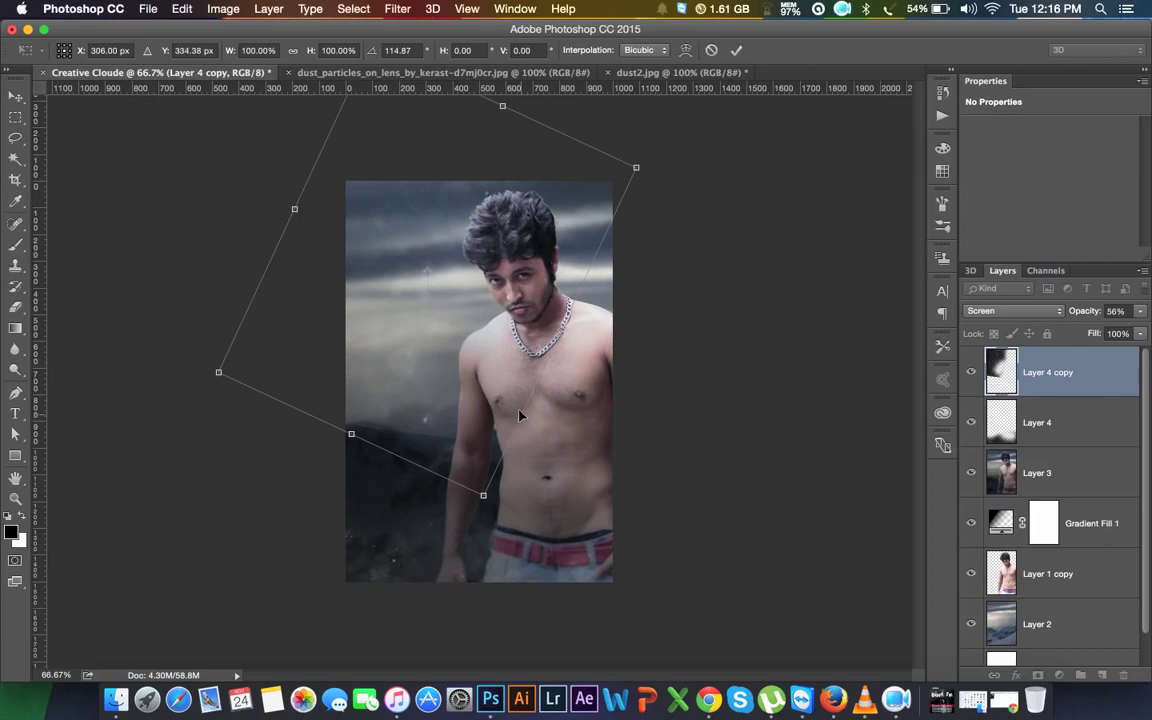
pyautogui.press('Return')
pyautogui.click(15, 307)
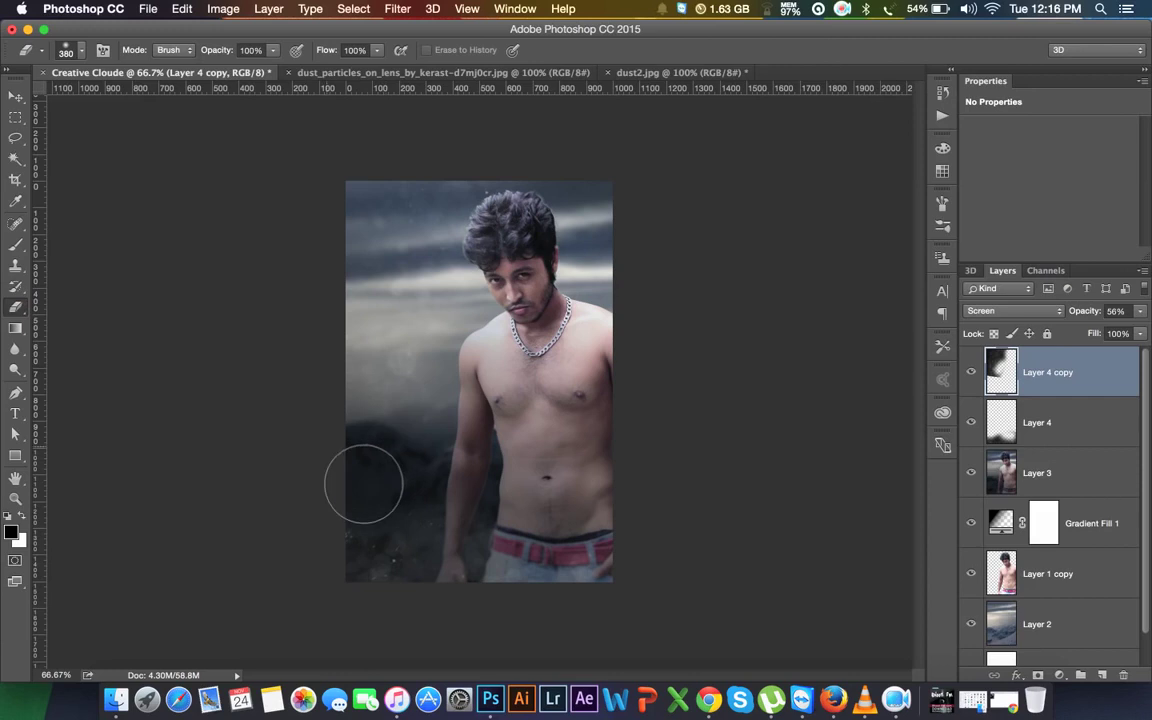
pyautogui.click(16, 96)
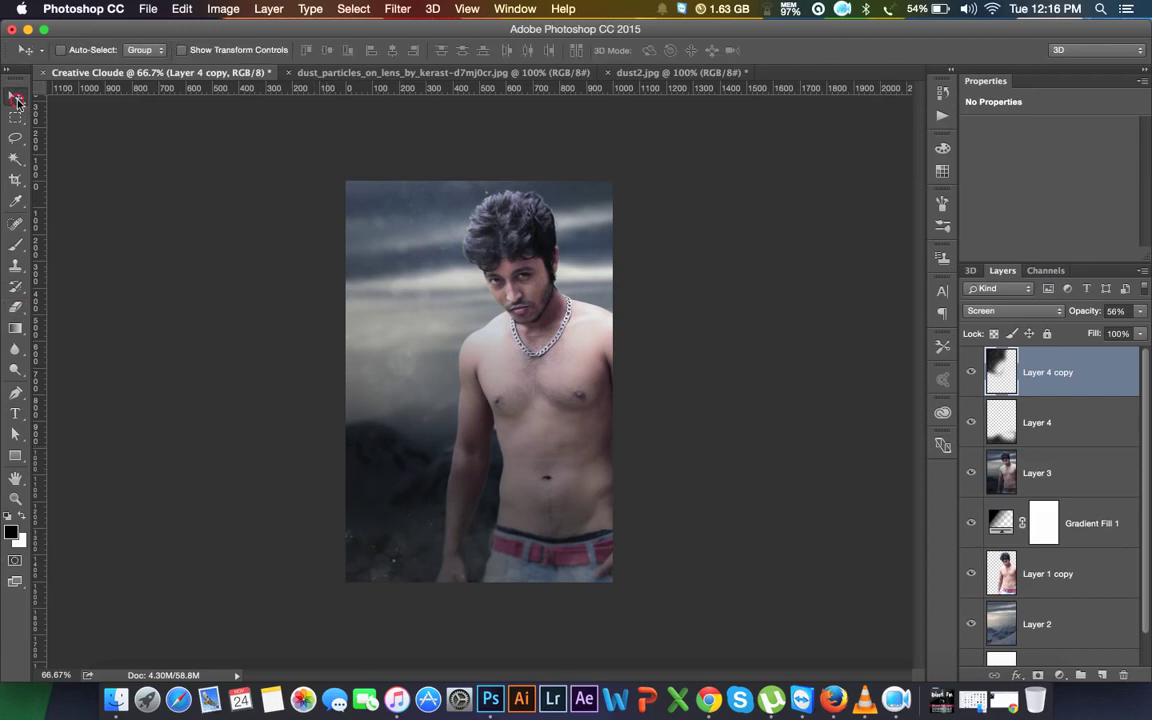
pyautogui.click(646, 73)
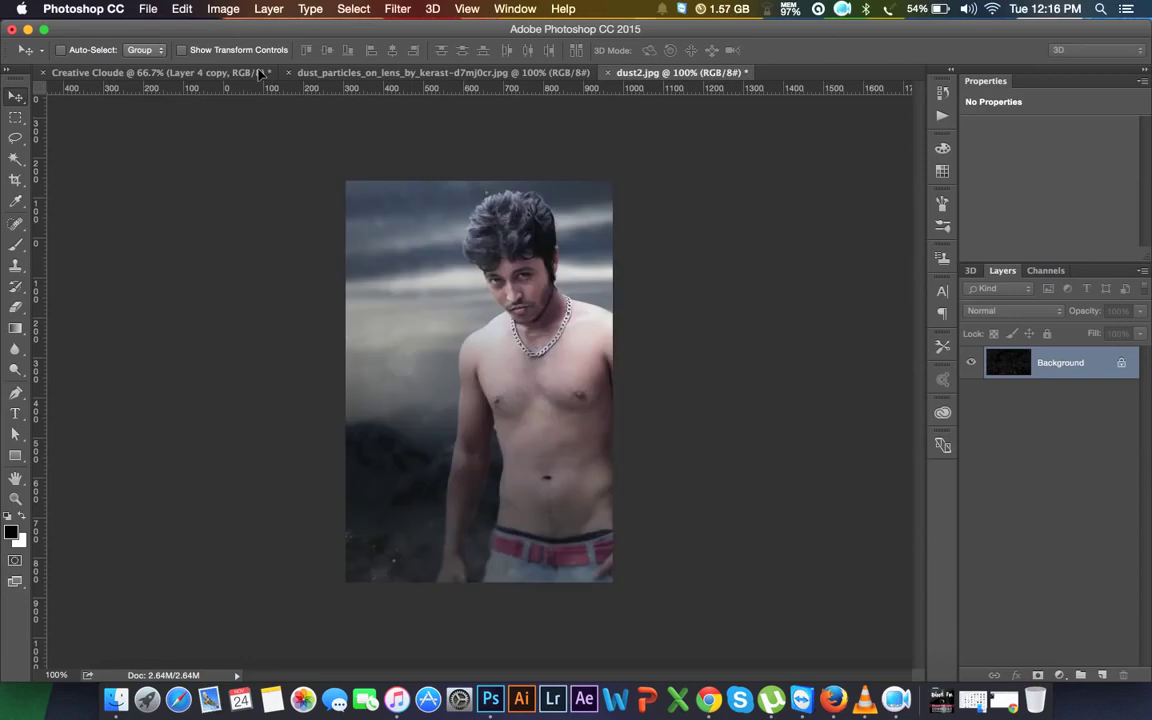
# - Add dust2.jpg as a layer stretched past the canvas edges and tilted about 9°
pyautogui.moveTo(258, 73); pyautogui.dragTo(586, 341)
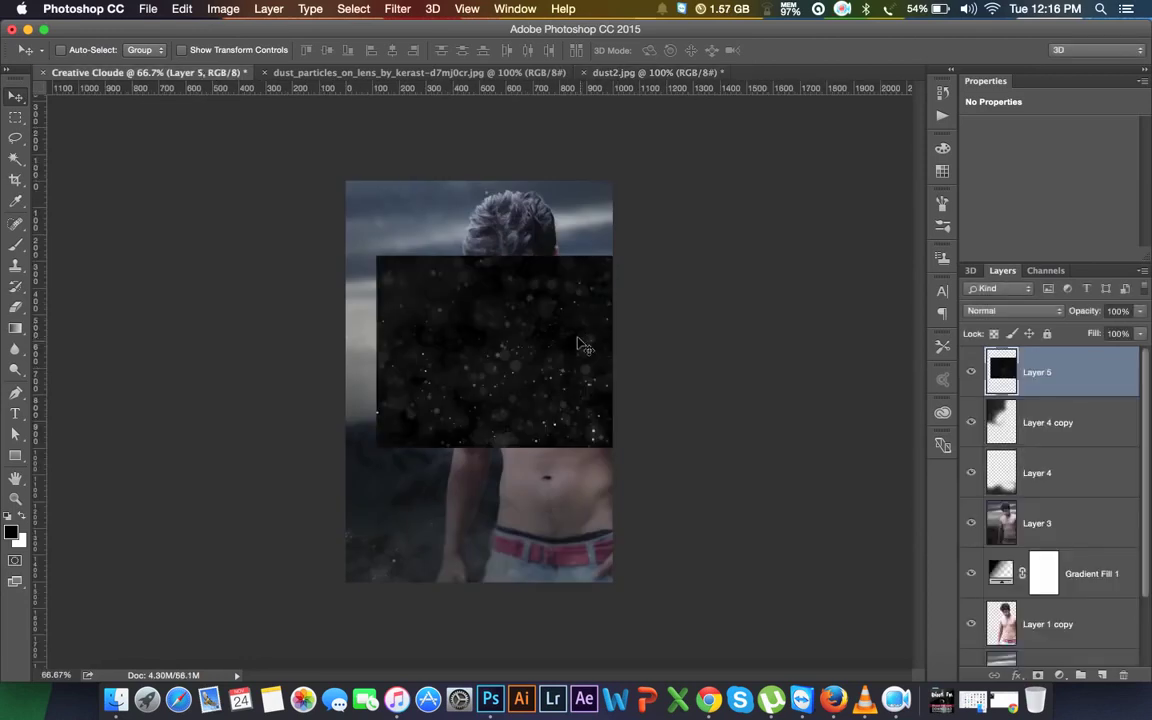
pyautogui.hotkey('ctrl', 't')
pyautogui.moveTo(548, 330); pyautogui.dragTo(480, 464)
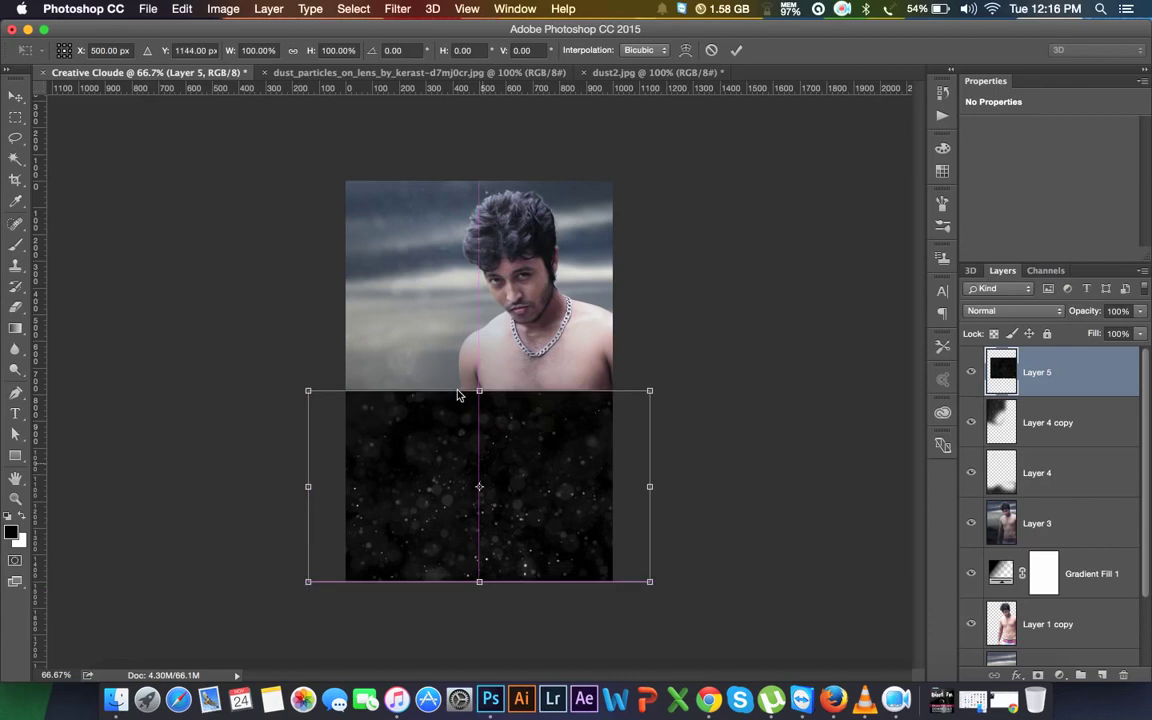
pyautogui.moveTo(479, 391)
pyautogui.mouseDown()
pyautogui.moveTo(498, 192)
pyautogui.moveTo(480, 174)
pyautogui.mouseUp()
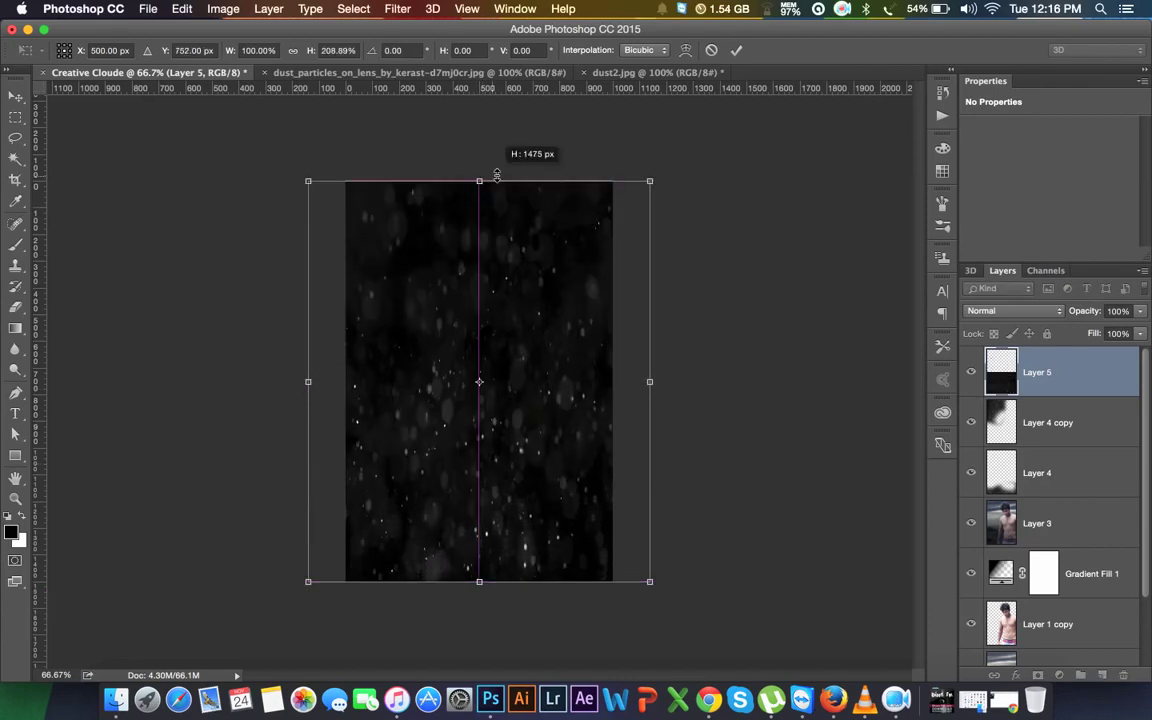
pyautogui.moveTo(656, 383); pyautogui.dragTo(777, 380)
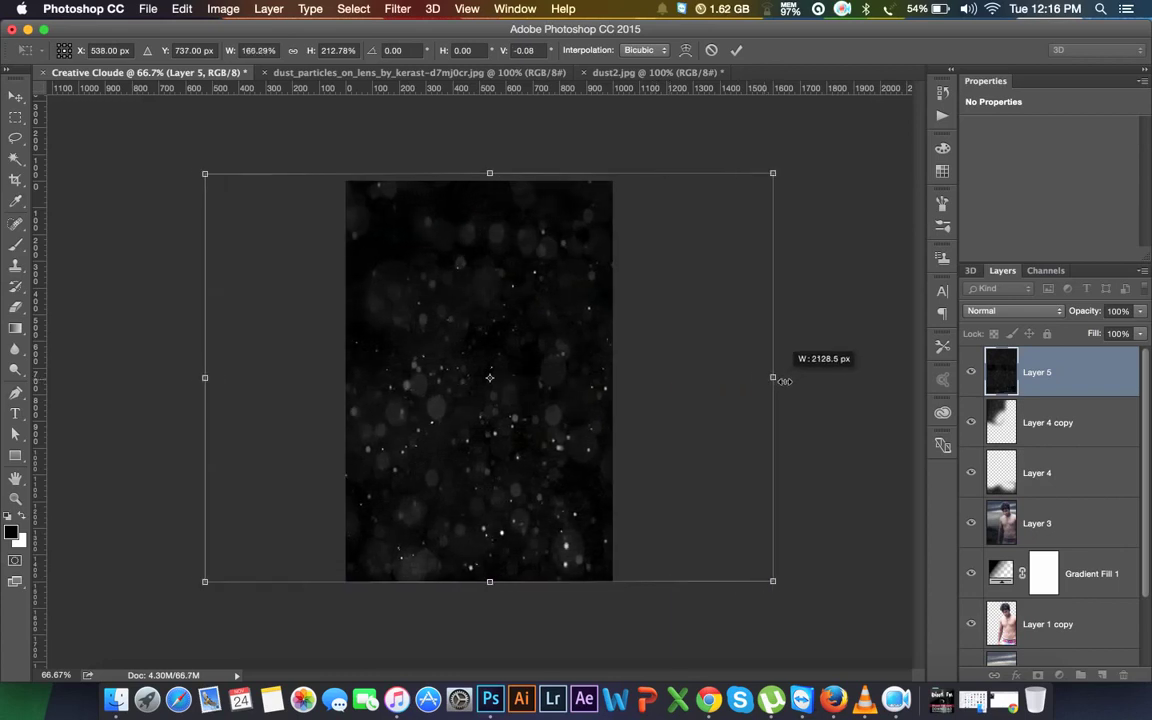
pyautogui.moveTo(777, 380); pyautogui.dragTo(783, 378)
pyautogui.moveTo(854, 546)
pyautogui.mouseDown()
pyautogui.moveTo(748, 607)
pyautogui.moveTo(772, 648)
pyautogui.mouseUp()
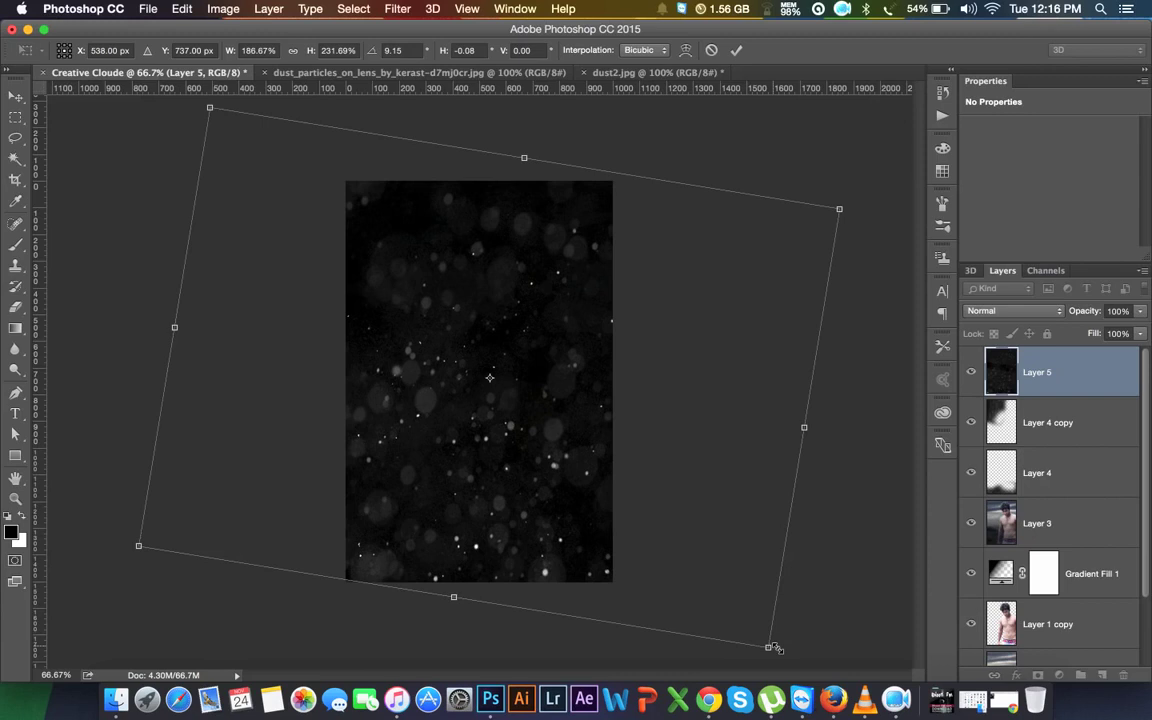
pyautogui.press('Return')
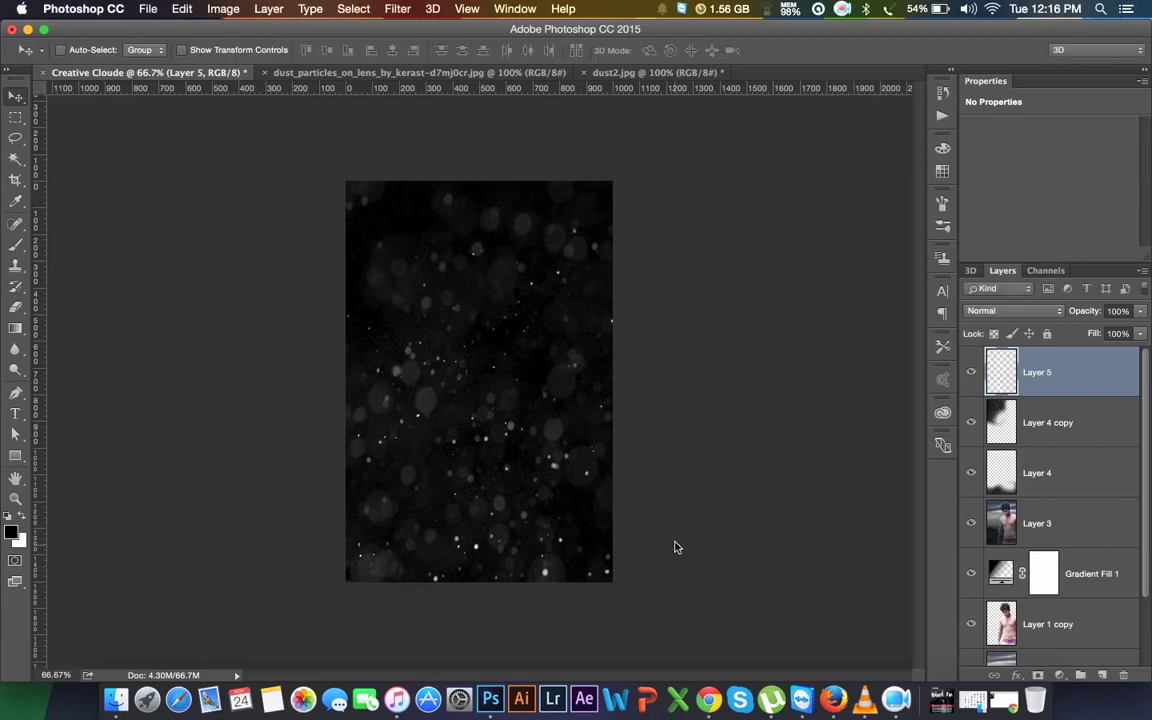
# - Set Layer 5's blend mode to Screen
pyautogui.click(1013, 311)
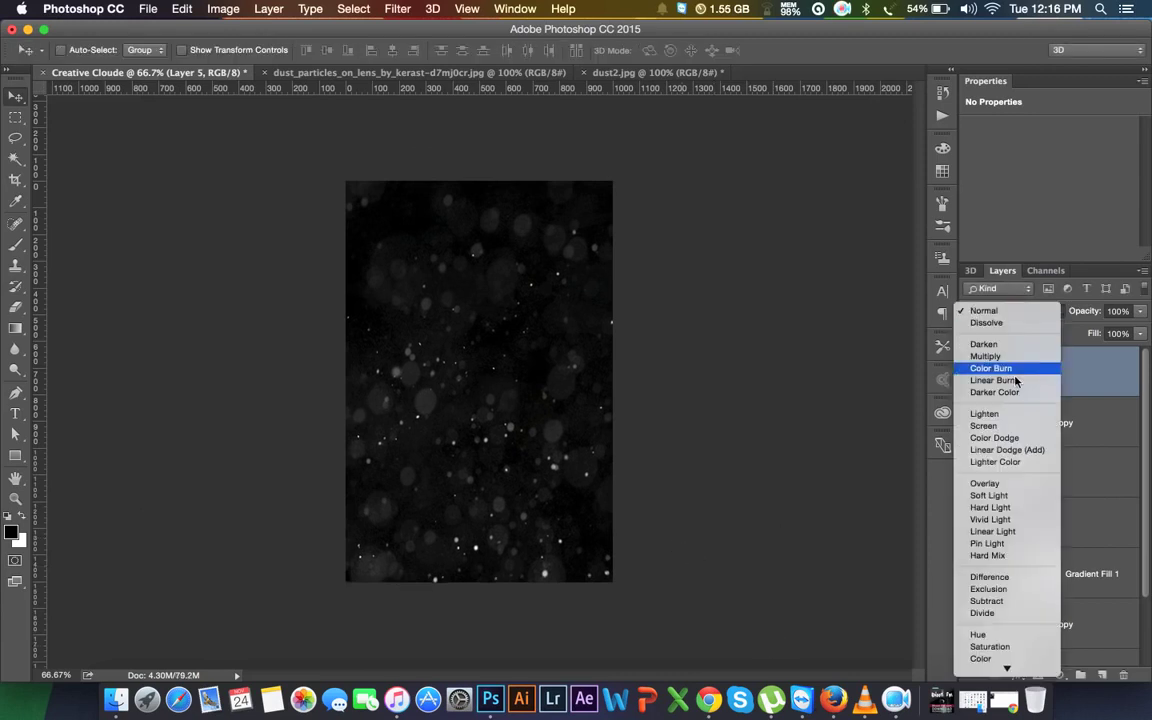
pyautogui.click(988, 426)
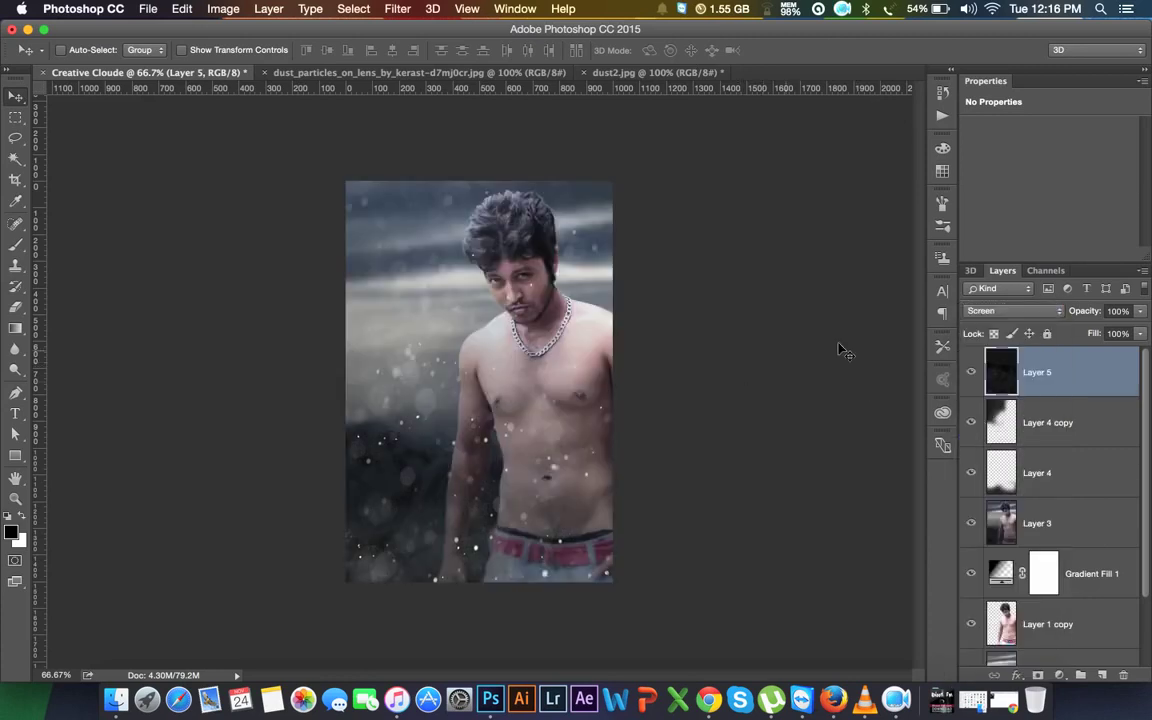
pyautogui.click(405, 9)
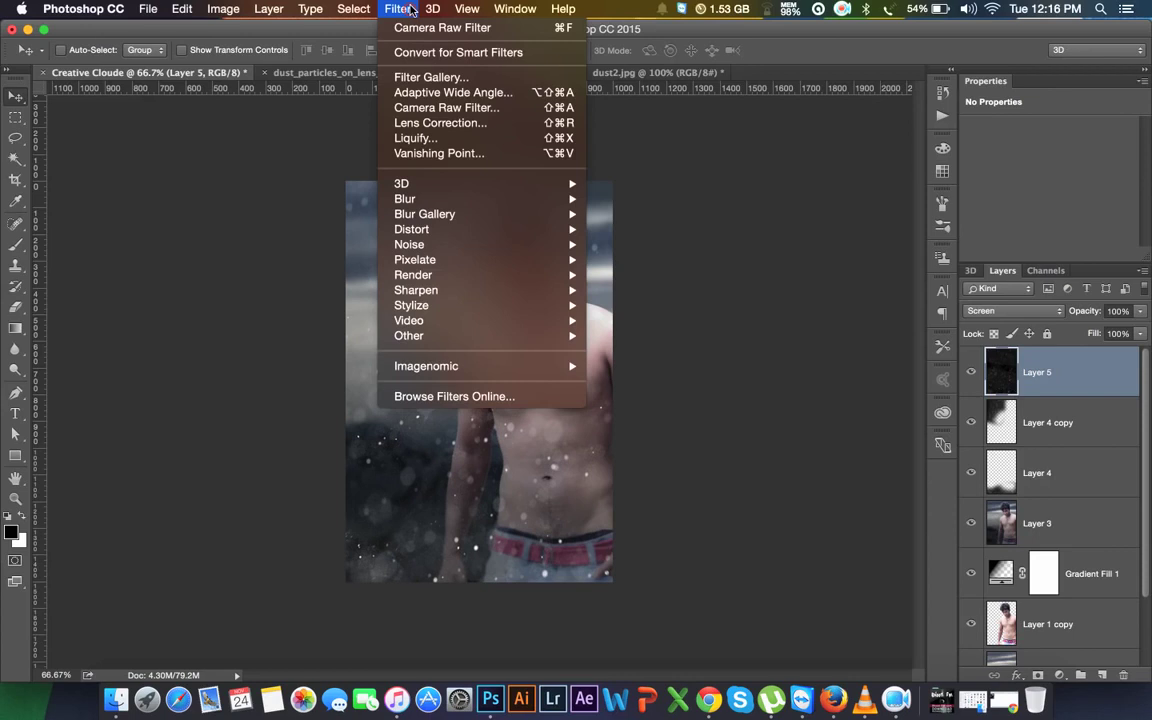
pyautogui.moveTo(405, 199)
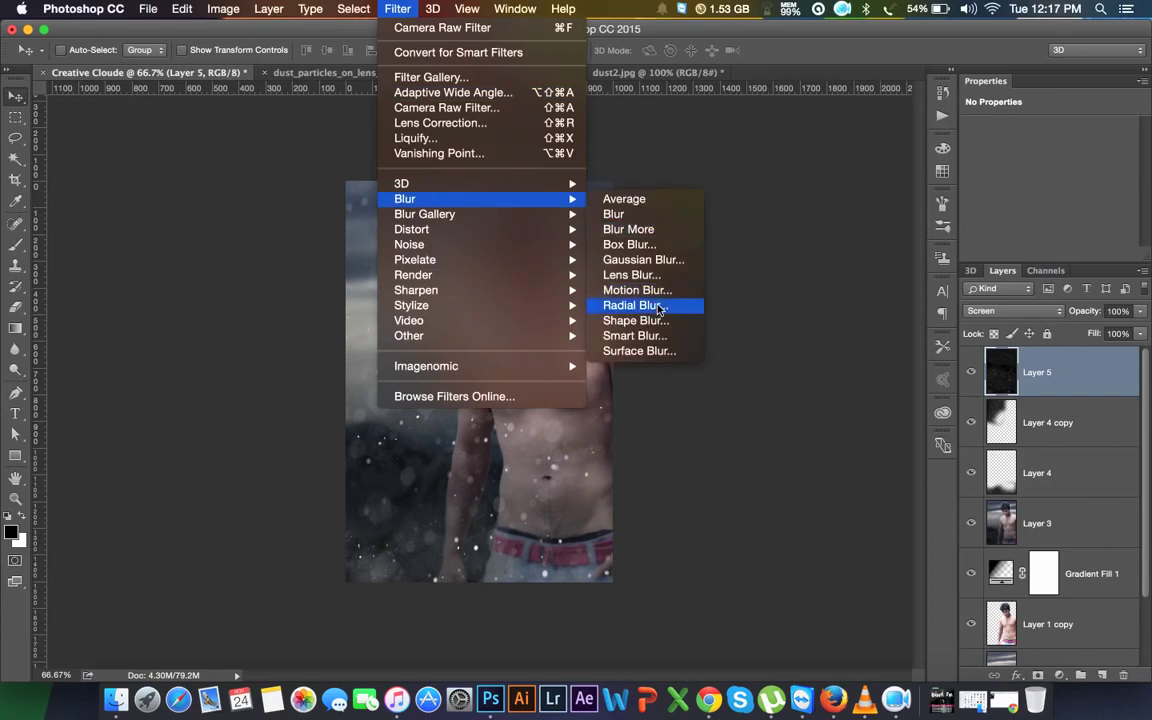
# - Apply a Motion Blur of 45° and 47 pixels to Layer 5, then nudge it slightly
pyautogui.click(648, 291)
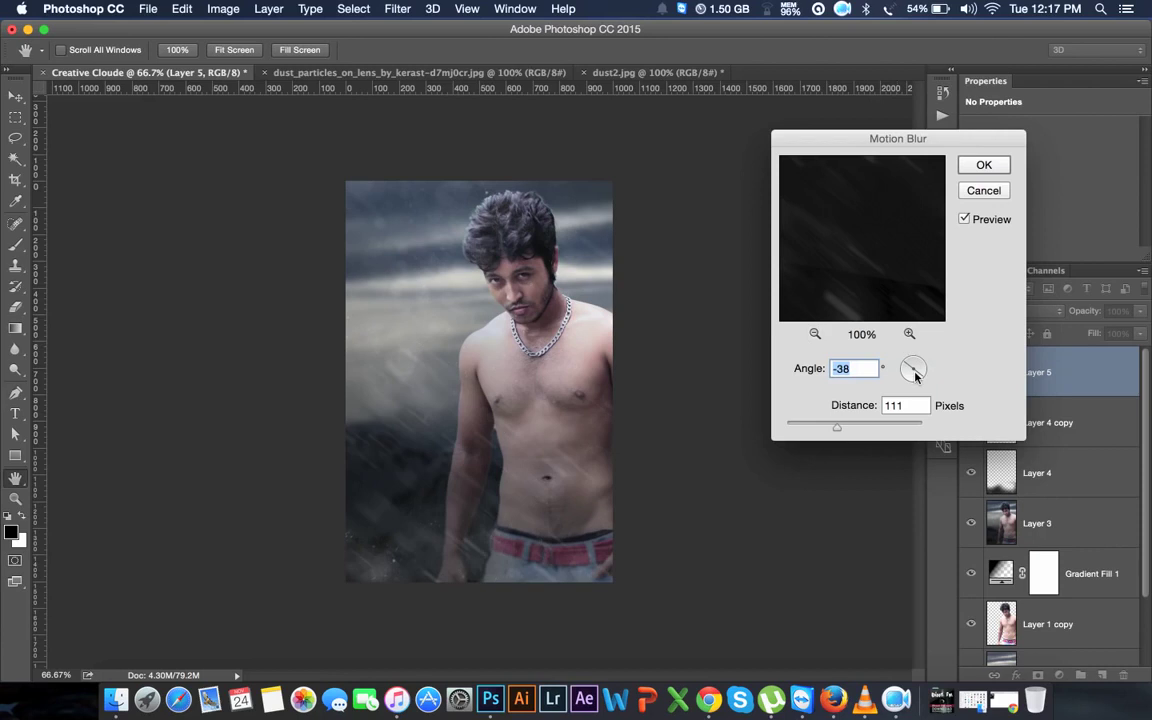
pyautogui.moveTo(915, 375); pyautogui.dragTo(921, 363)
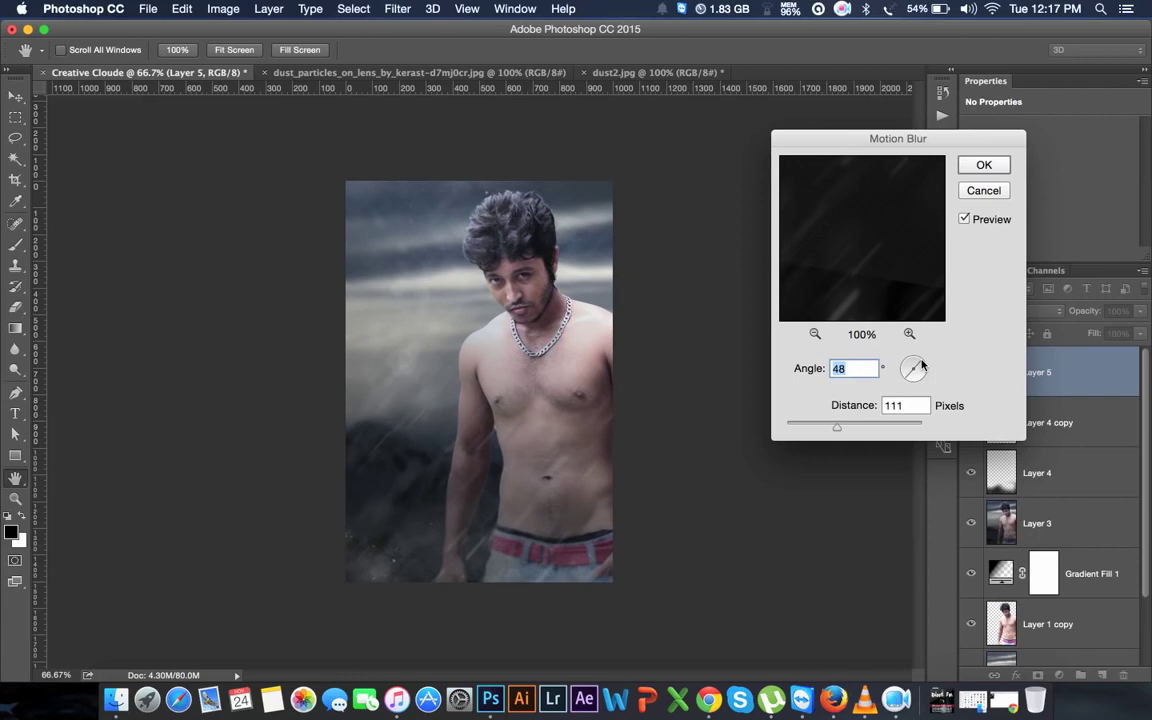
pyautogui.moveTo(921, 365); pyautogui.dragTo(922, 367)
pyautogui.moveTo(837, 427); pyautogui.dragTo(821, 428)
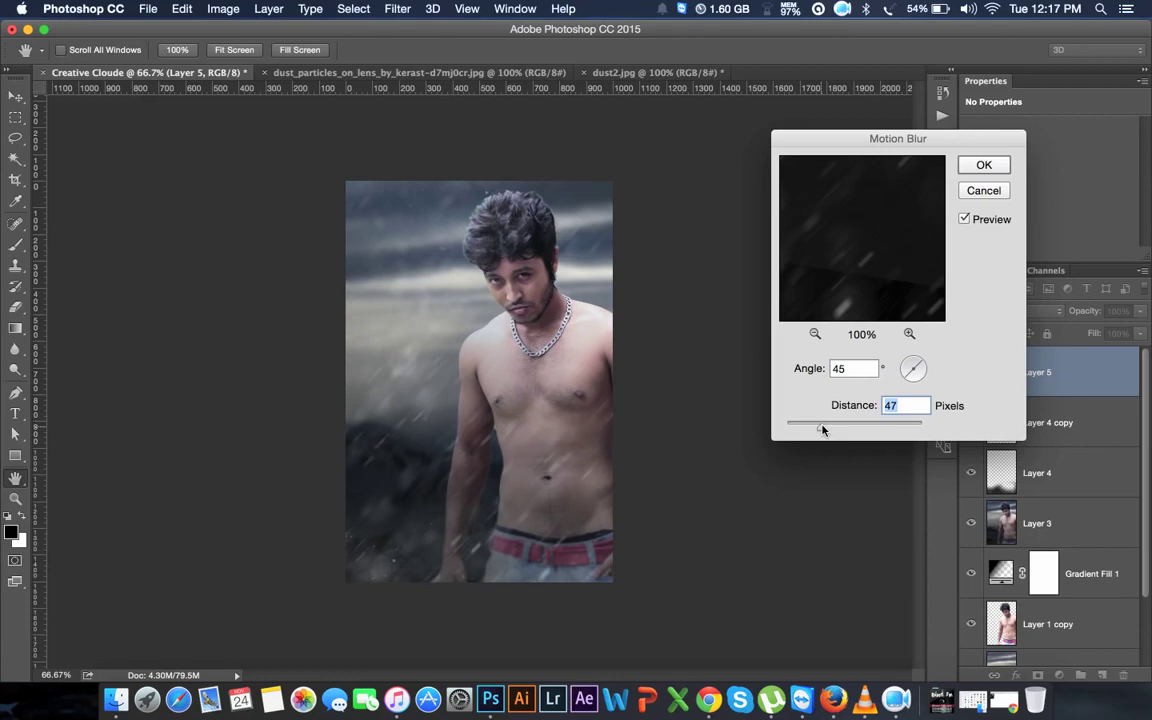
pyautogui.click(984, 165)
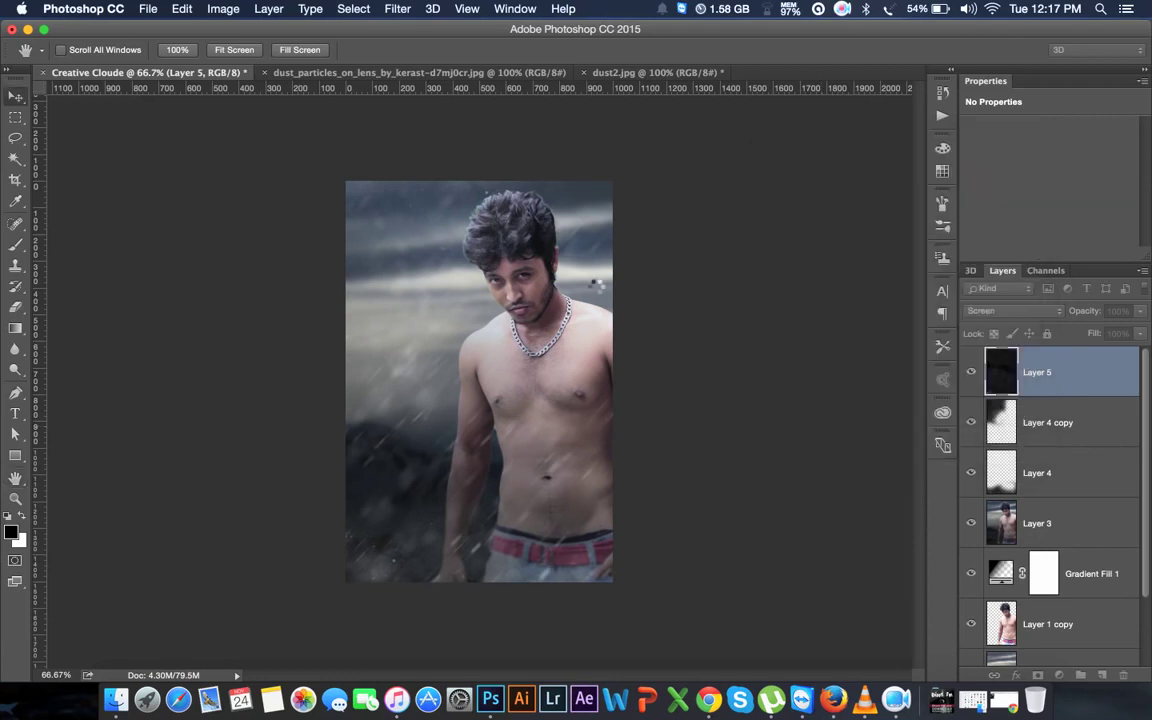
pyautogui.press('v')
pyautogui.moveTo(566, 297); pyautogui.dragTo(594, 328)
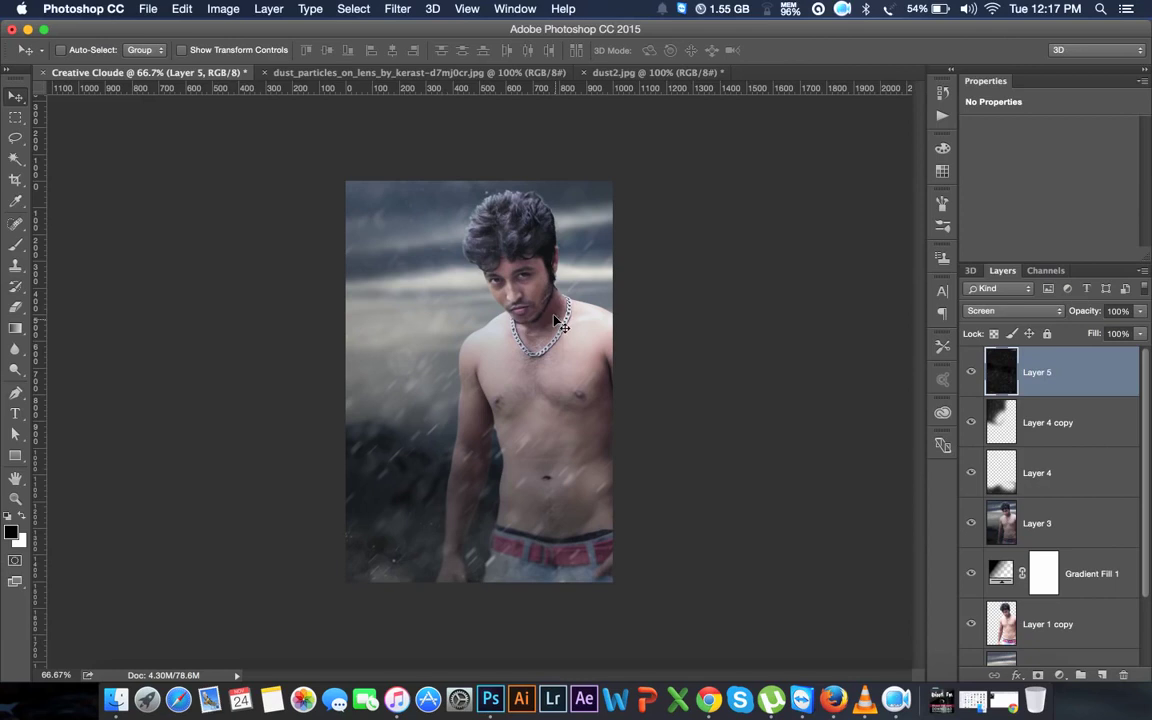
# - Duplicate and invert the rain layer, scaling the copy to about 81% and rotating it -17°
pyautogui.press('super+j')
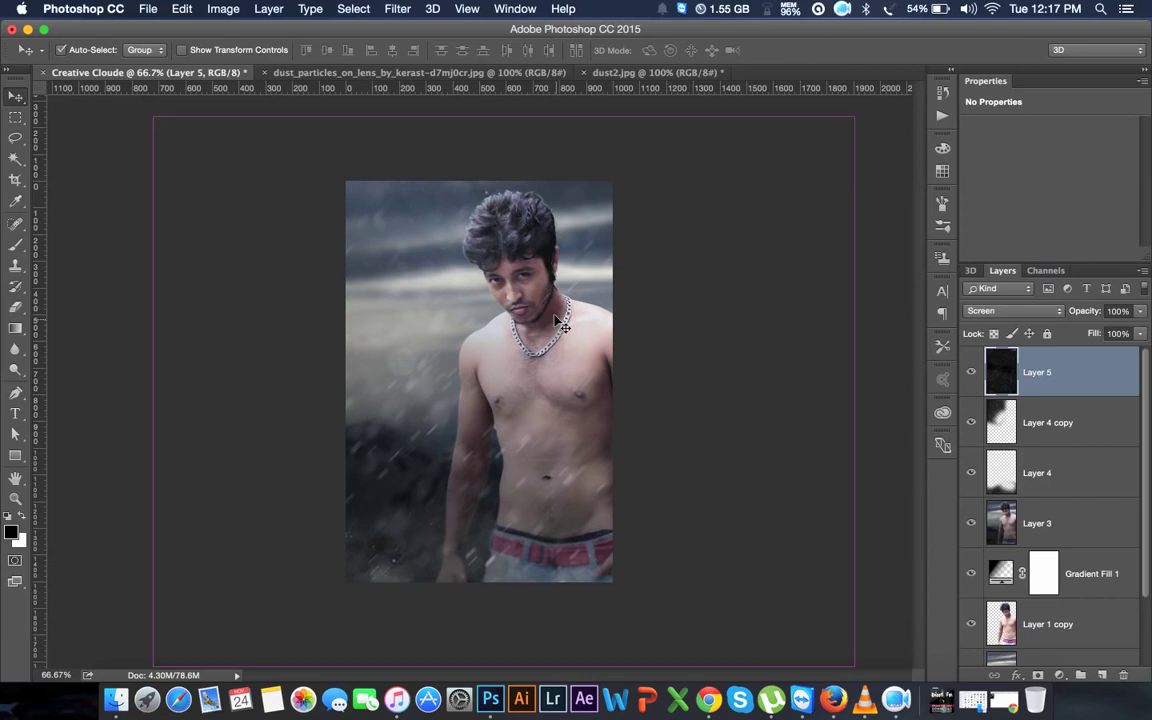
pyautogui.press('super+i')
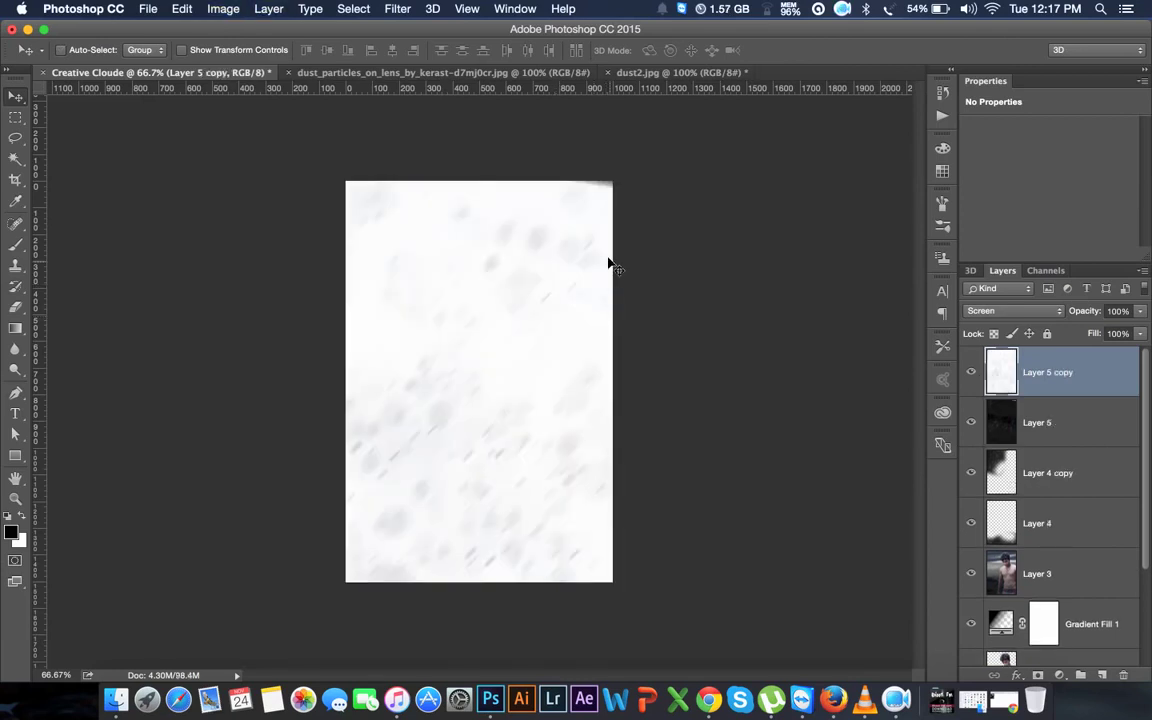
pyautogui.press('super+t')
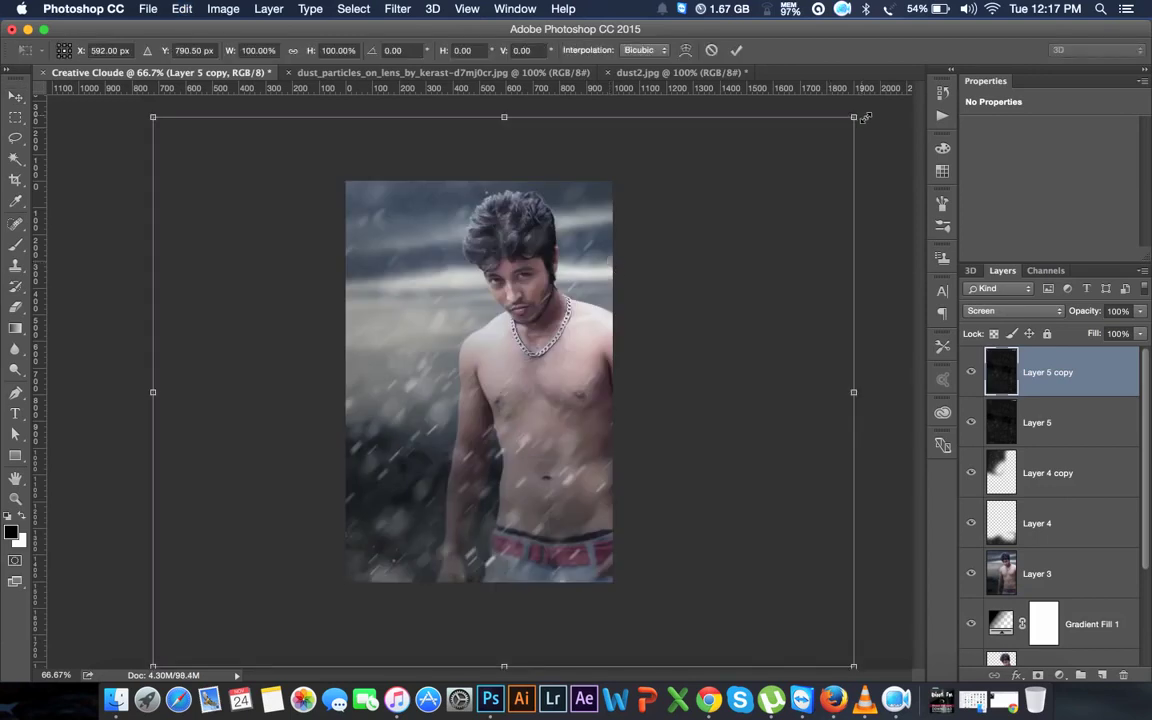
pyautogui.moveTo(866, 117); pyautogui.dragTo(798, 168)
pyautogui.moveTo(860, 330); pyautogui.dragTo(845, 205)
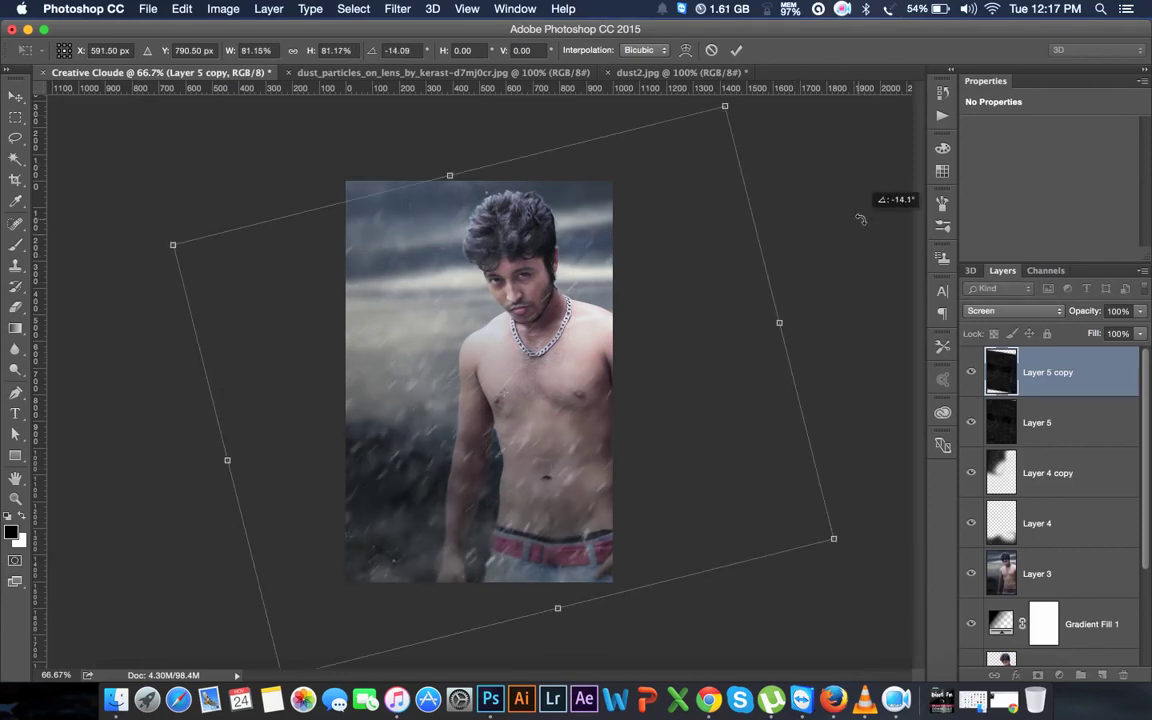
pyautogui.moveTo(699, 318)
pyautogui.mouseDown()
pyautogui.moveTo(553, 517)
pyautogui.moveTo(597, 303)
pyautogui.moveTo(600, 315)
pyautogui.mouseUp()
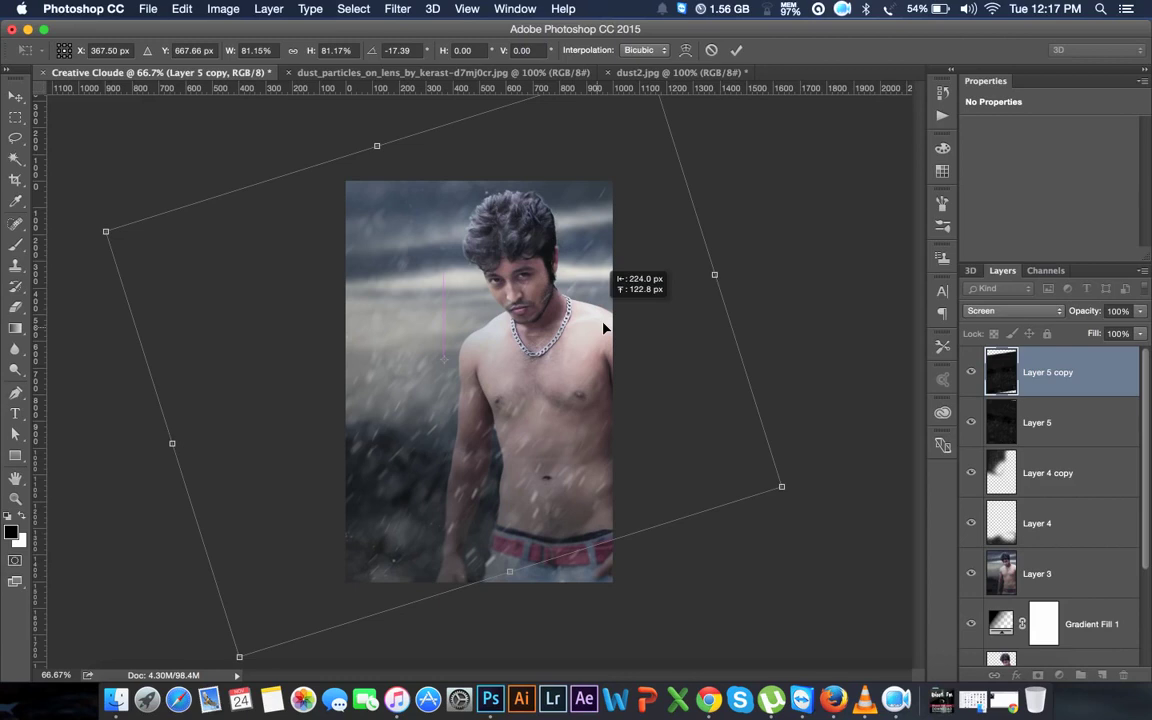
# - Reposition the rain copy, apply the transform, and lower its opacity to 82%
pyautogui.click(272, 352)
pyautogui.moveTo(340, 429); pyautogui.dragTo(343, 381)
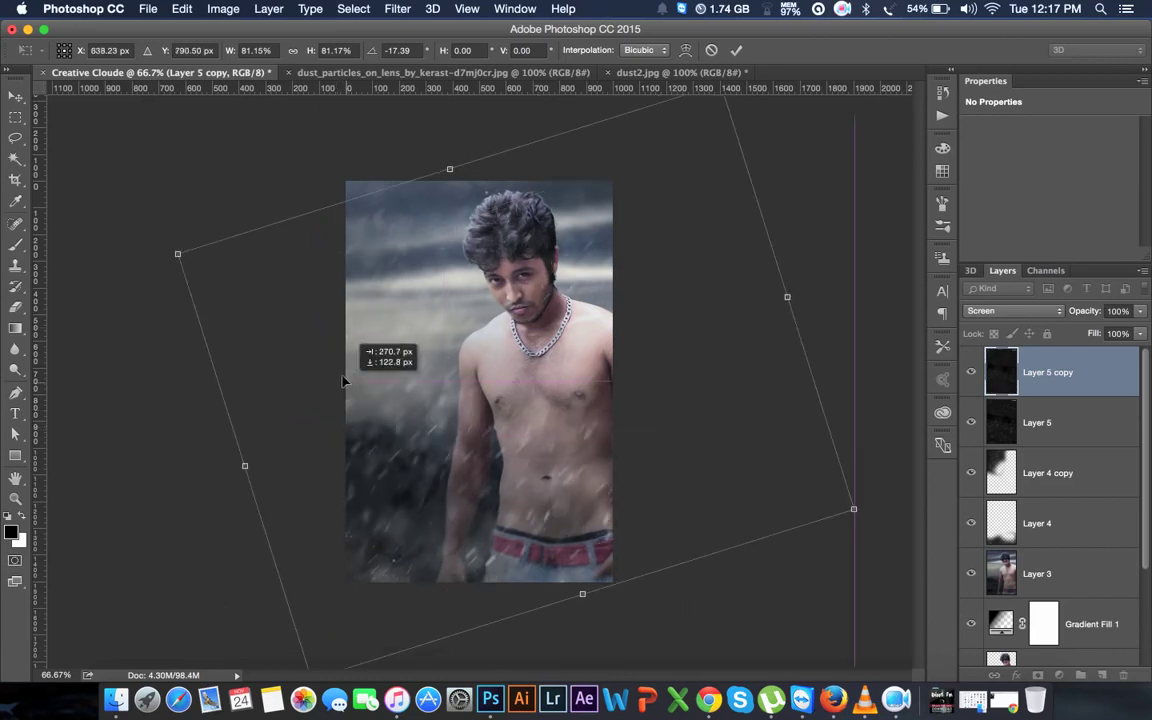
pyautogui.moveTo(343, 381); pyautogui.dragTo(338, 376)
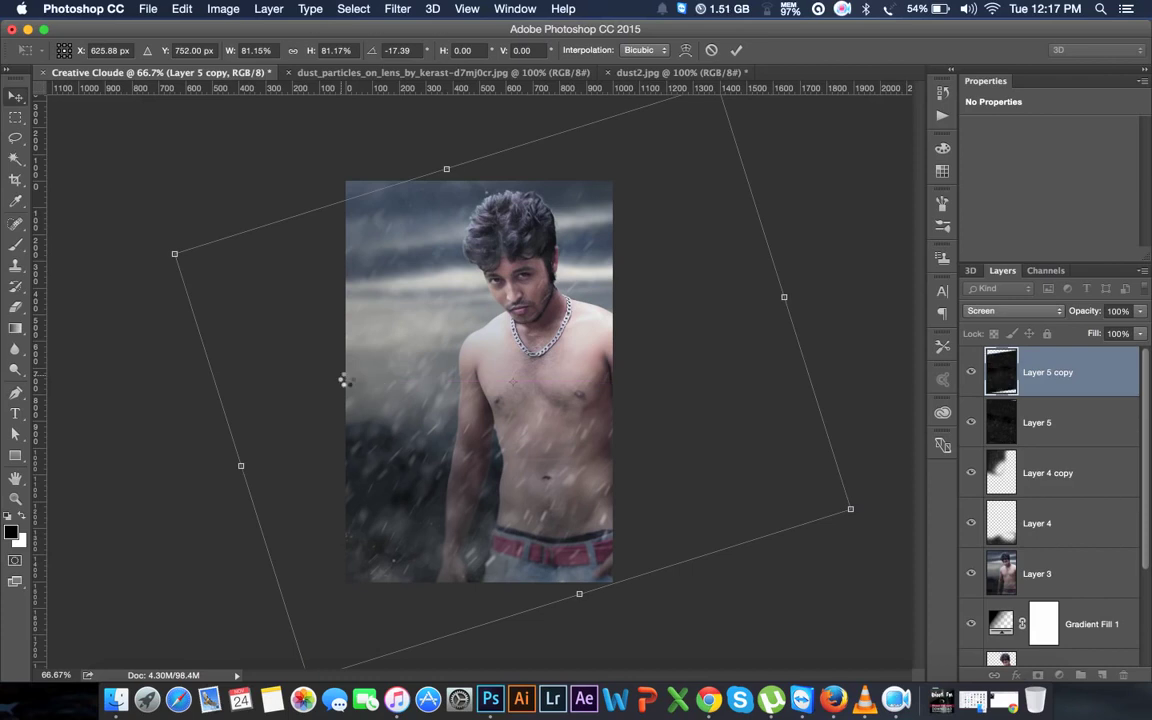
pyautogui.press('Return')
pyautogui.moveTo(1090, 312); pyautogui.dragTo(1075, 311)
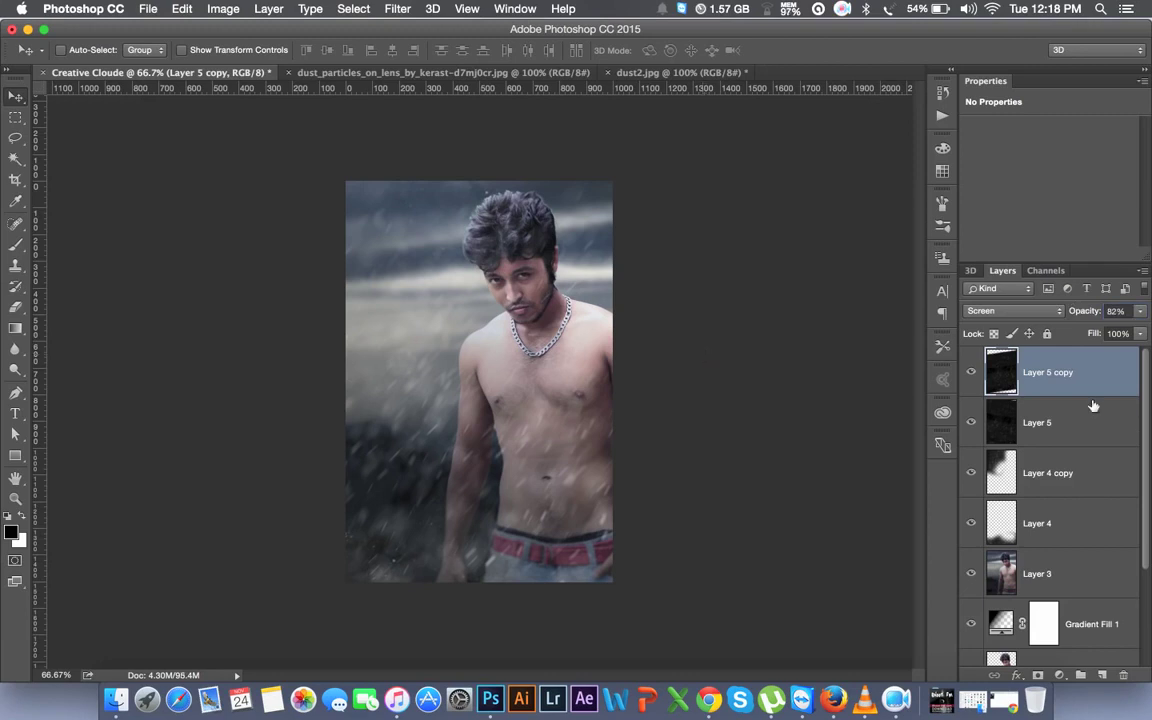
# - Add a new layer and set the foreground to a warm cream (ece0c7) sampled from the image
pyautogui.click(1104, 677)
pyautogui.click(18, 206)
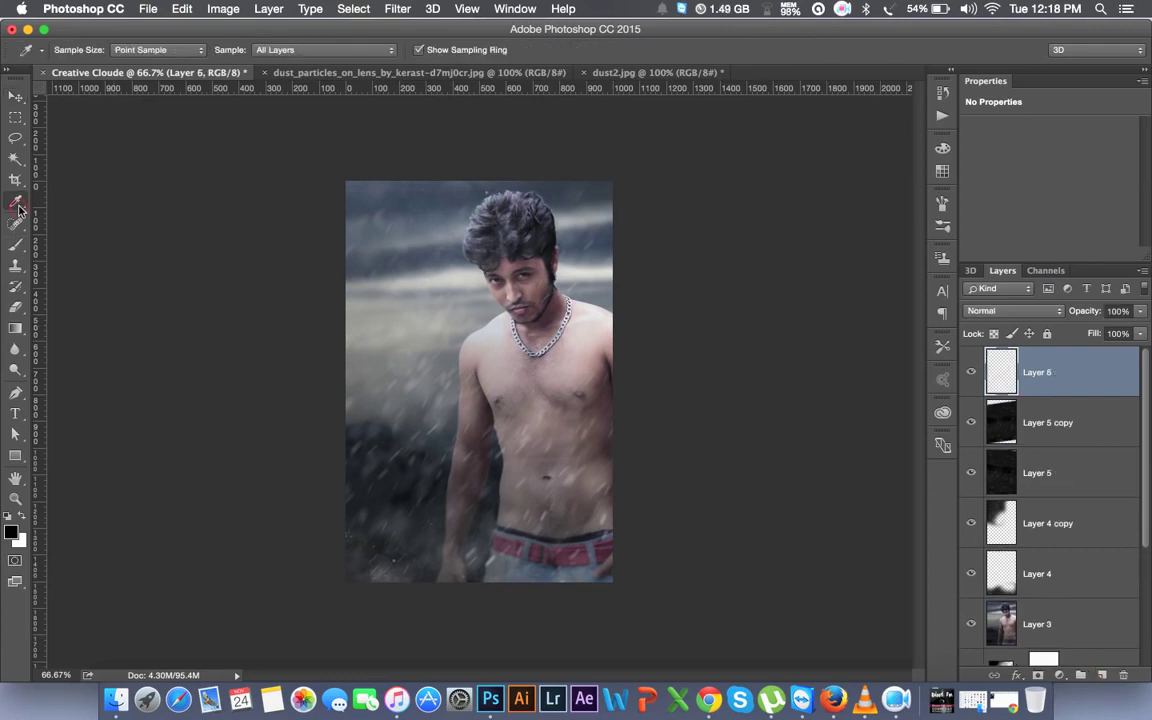
pyautogui.click(532, 304)
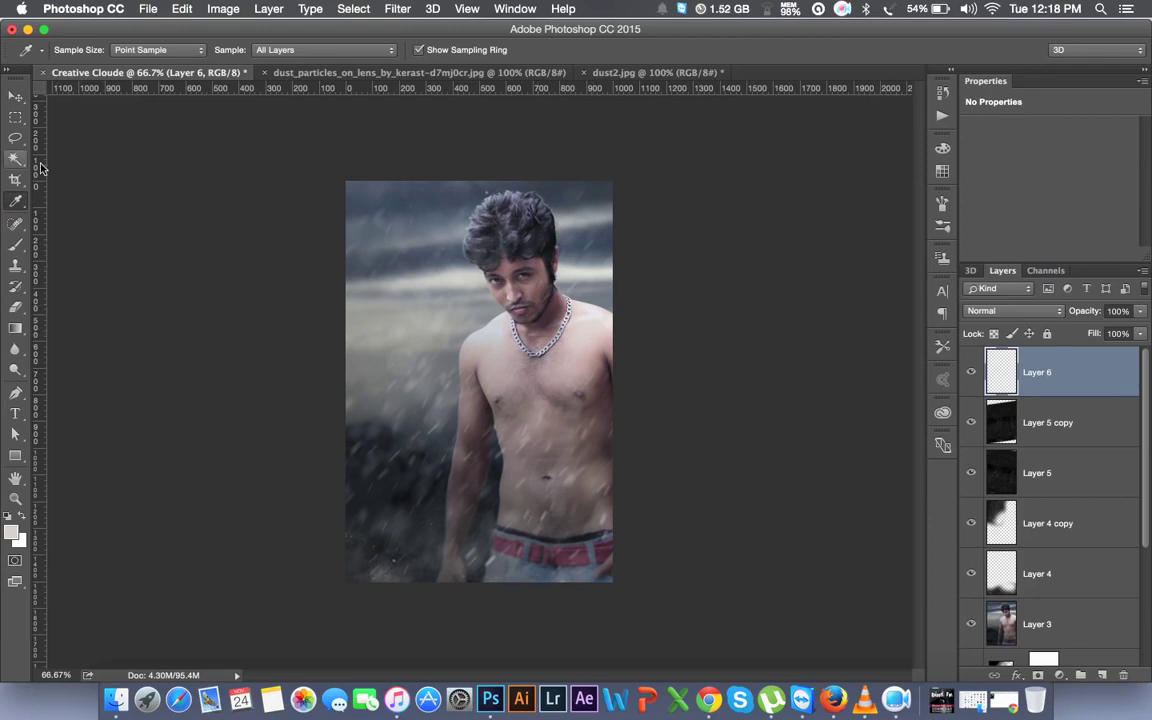
pyautogui.click(443, 330)
pyautogui.click(12, 531)
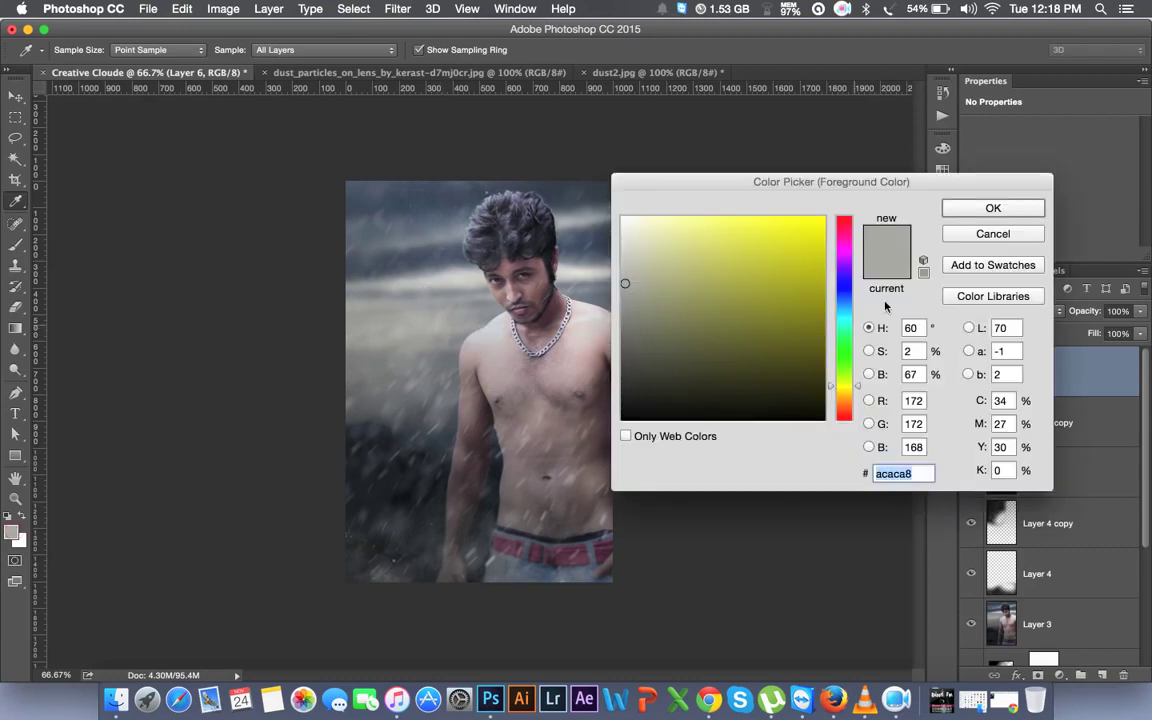
pyautogui.click(844, 397)
pyautogui.click(653, 231)
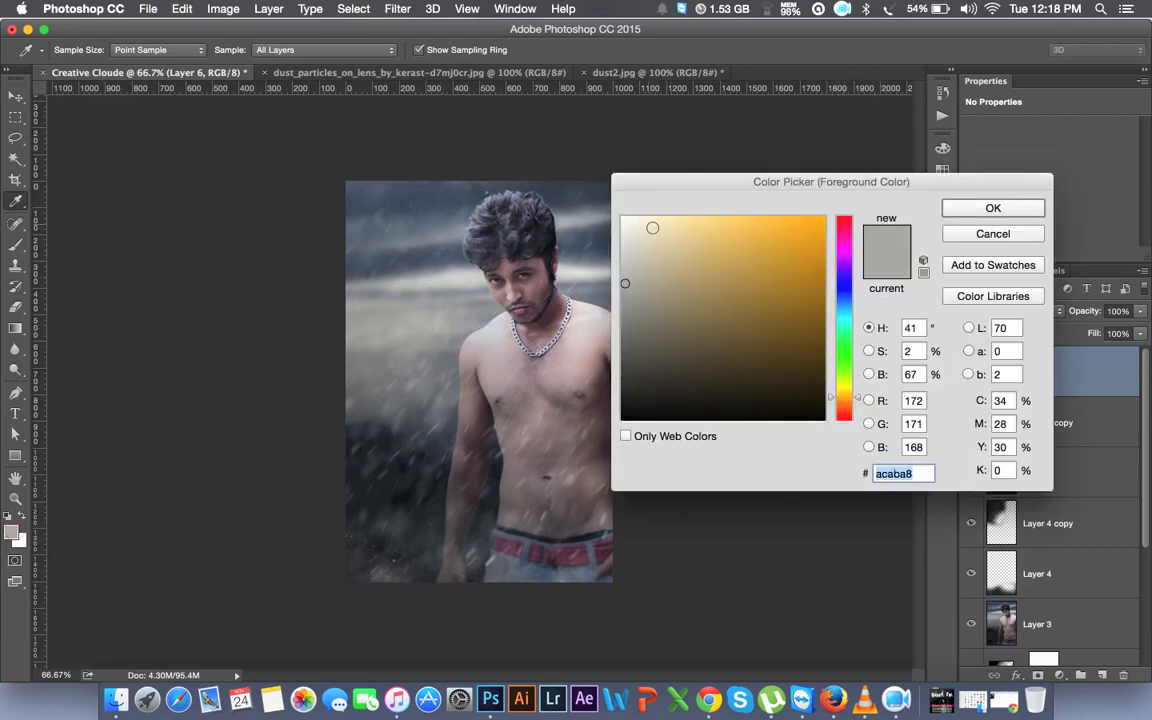
pyautogui.click(1006, 203)
# - Set up an enlarged brush at 87% opacity, undoing a trial dab
pyautogui.press('b')
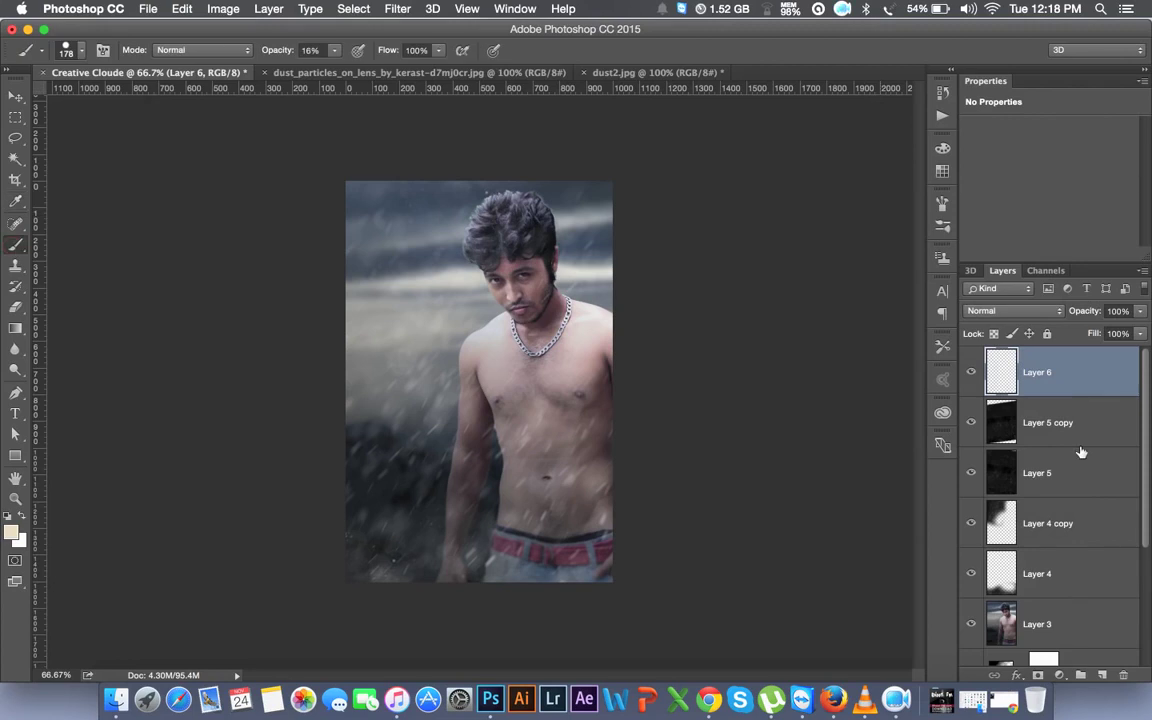
pyautogui.press(']')
pyautogui.press(']')
pyautogui.press(']')
pyautogui.press(']')
pyautogui.press(']')
pyautogui.press(']')
pyautogui.press(']')
pyautogui.press(']')
pyautogui.click(454, 315)
pyautogui.hotkey('ctrl', 'z')
pyautogui.moveTo(287, 55); pyautogui.dragTo(321, 57)
pyautogui.write('87')
# - Make the brush fully soft at 900 px and paint a cream glow left of the face
pyautogui.rightClick(480, 318)
pyautogui.moveTo(593, 403); pyautogui.dragTo(565, 415)
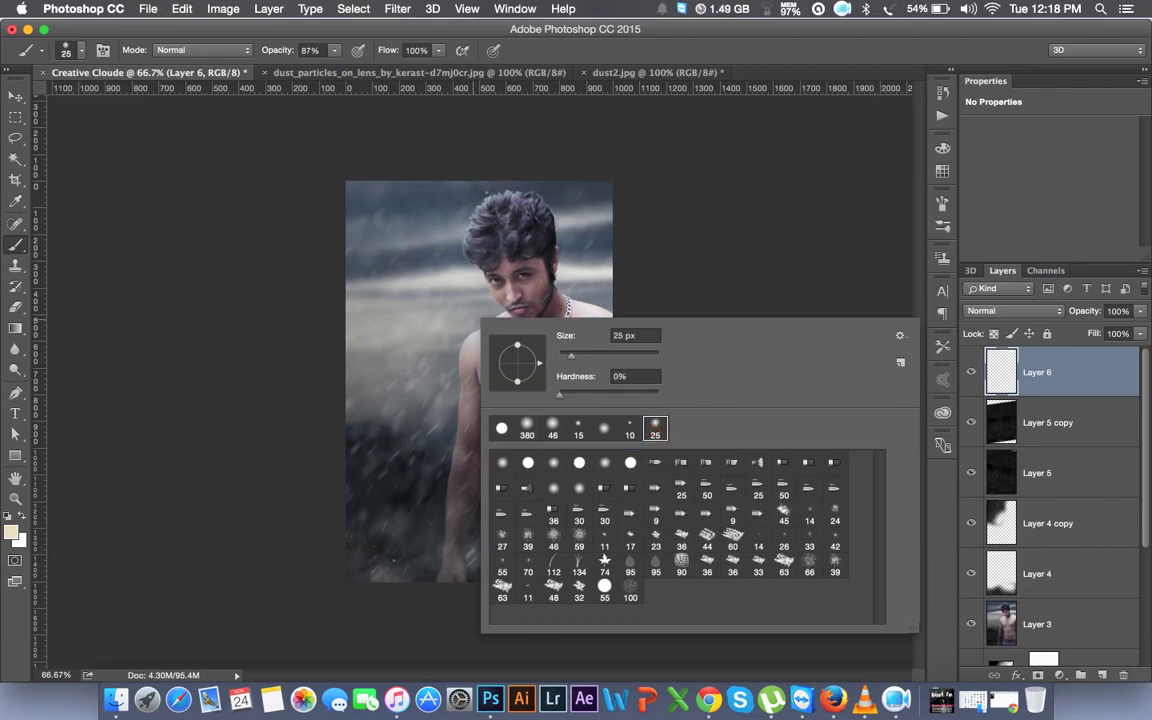
pyautogui.moveTo(566, 336); pyautogui.dragTo(545, 336)
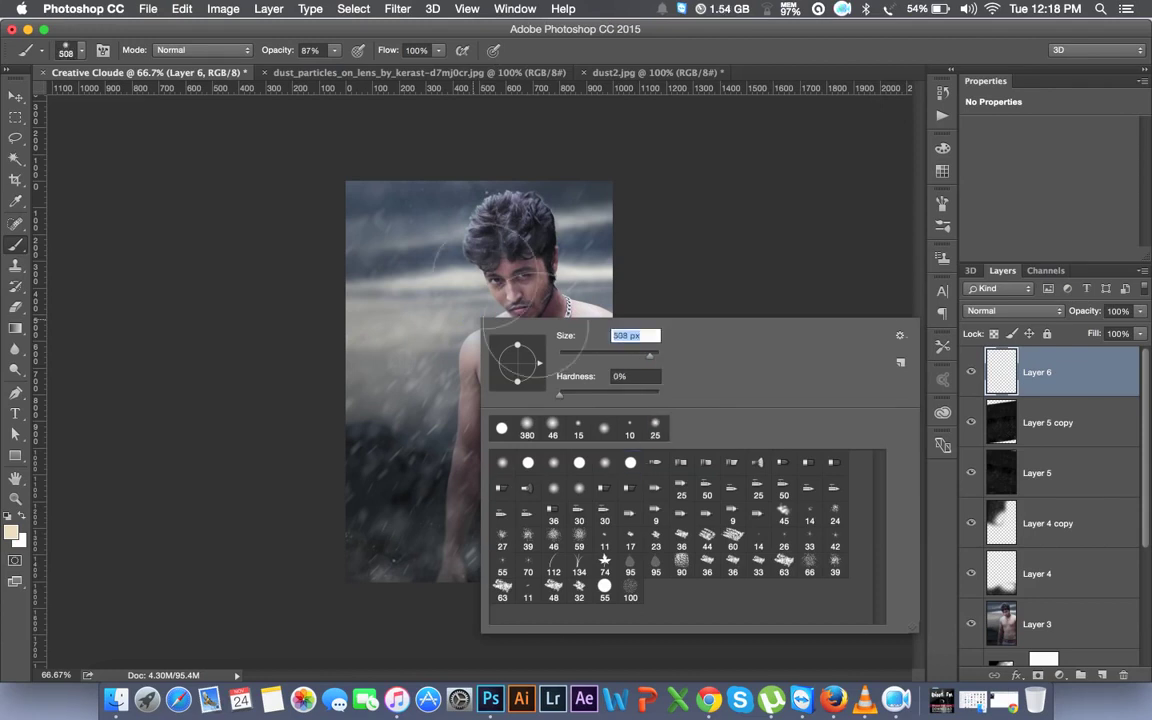
pyautogui.write('800')
pyautogui.press('Return')
pyautogui.press(']')
pyautogui.click(430, 300)
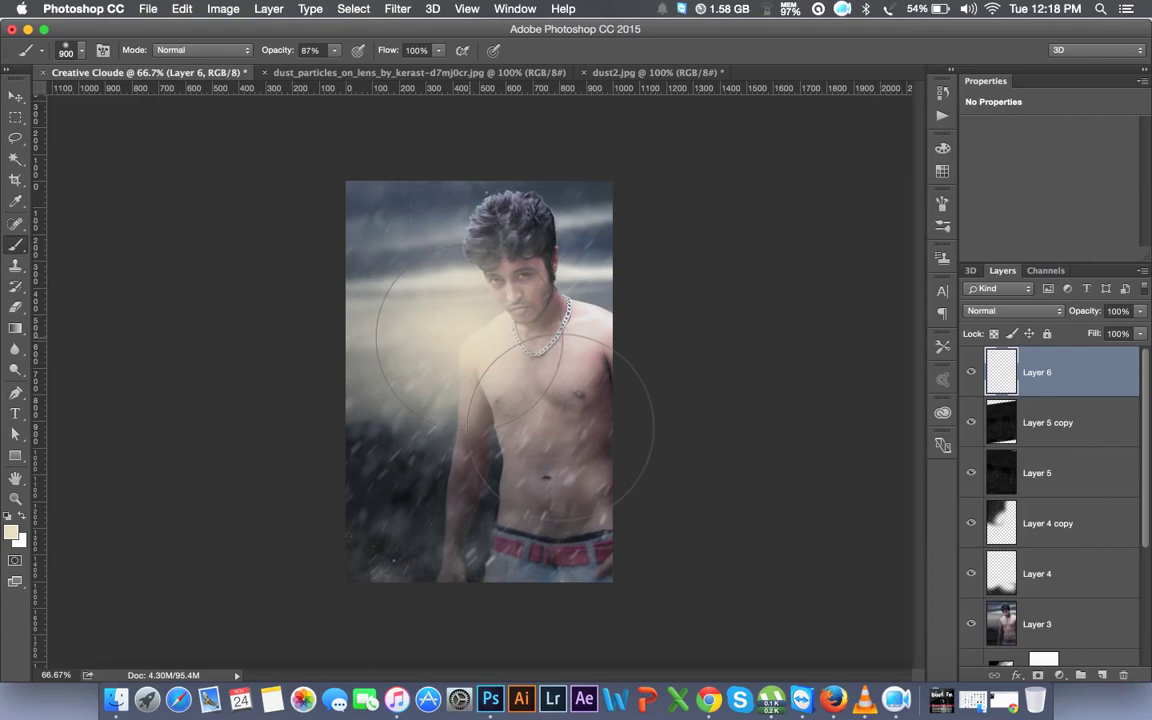
# - Set the glow layer to Screen blending and shift it up-left
pyautogui.click(1000, 310)
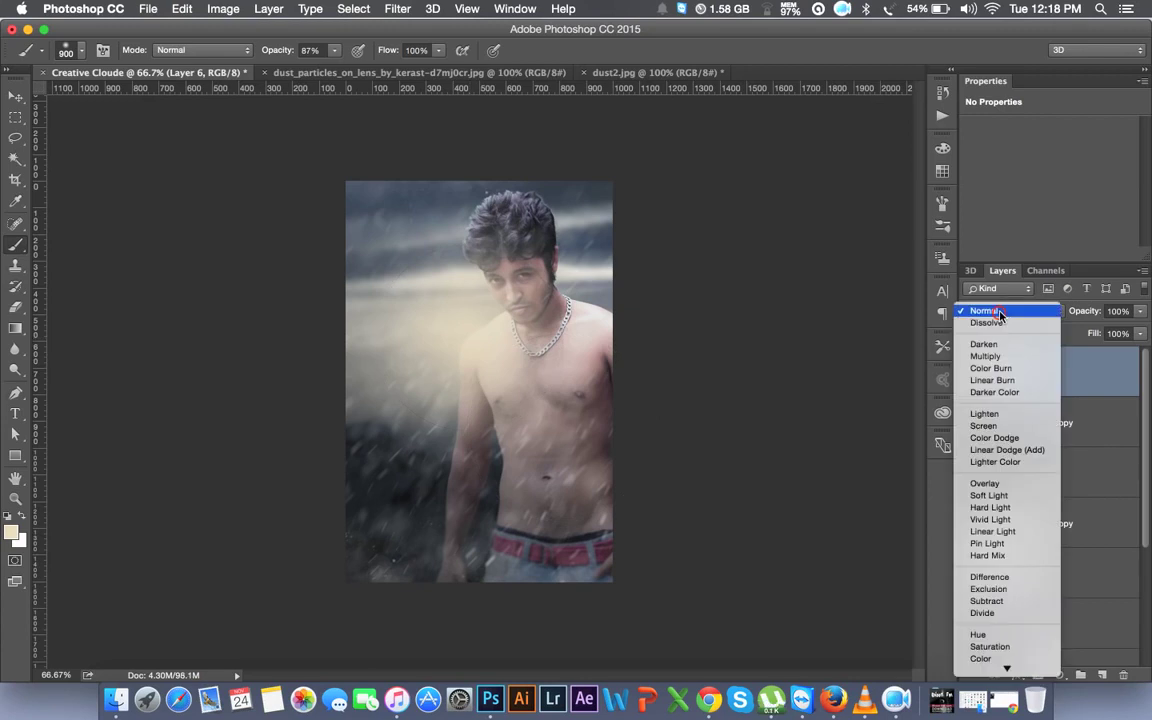
pyautogui.click(985, 426)
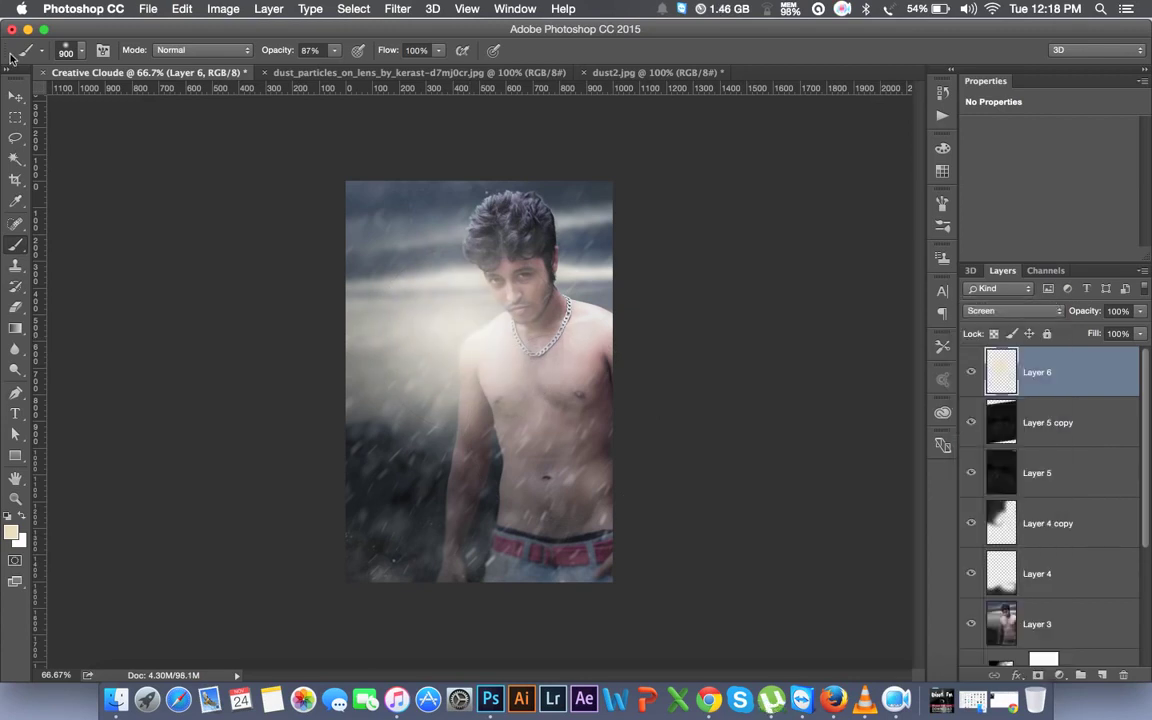
pyautogui.click(15, 97)
pyautogui.click(532, 363)
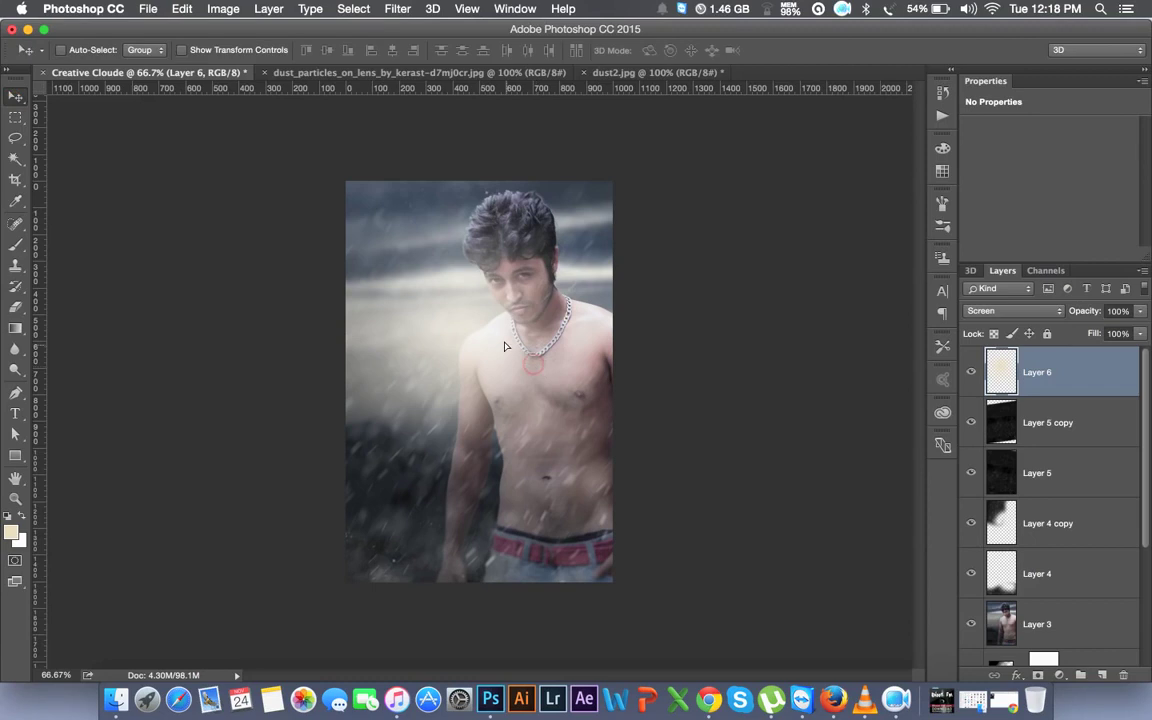
pyautogui.moveTo(505, 346); pyautogui.dragTo(452, 270)
# - Enlarge the cream glow slightly and move Layer 6 beneath the rain layers
pyautogui.hotkey('ctrl', 't')
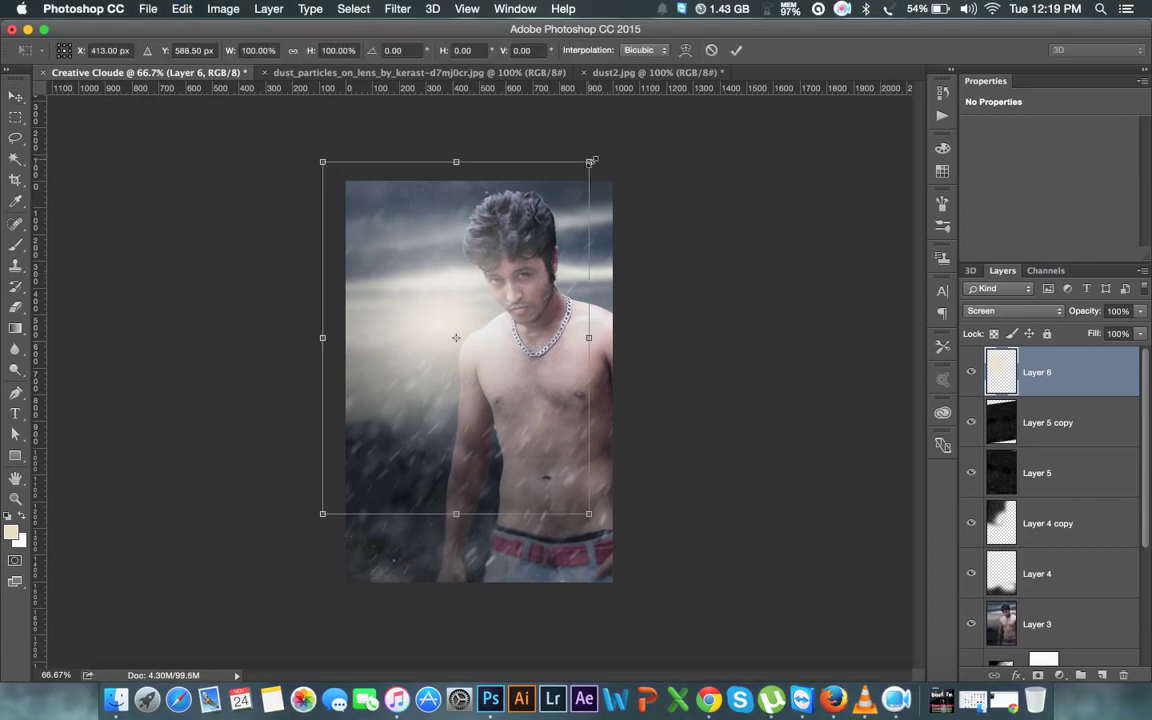
pyautogui.moveTo(592, 161)
pyautogui.mouseDown()
pyautogui.moveTo(737, 129)
pyautogui.moveTo(614, 188)
pyautogui.moveTo(605, 178)
pyautogui.moveTo(577, 204)
pyautogui.moveTo(633, 190)
pyautogui.mouseUp()
pyautogui.press('Return')
pyautogui.moveTo(1026, 370)
pyautogui.mouseDown()
pyautogui.moveTo(1046, 537)
pyautogui.moveTo(1045, 514)
pyautogui.mouseUp()
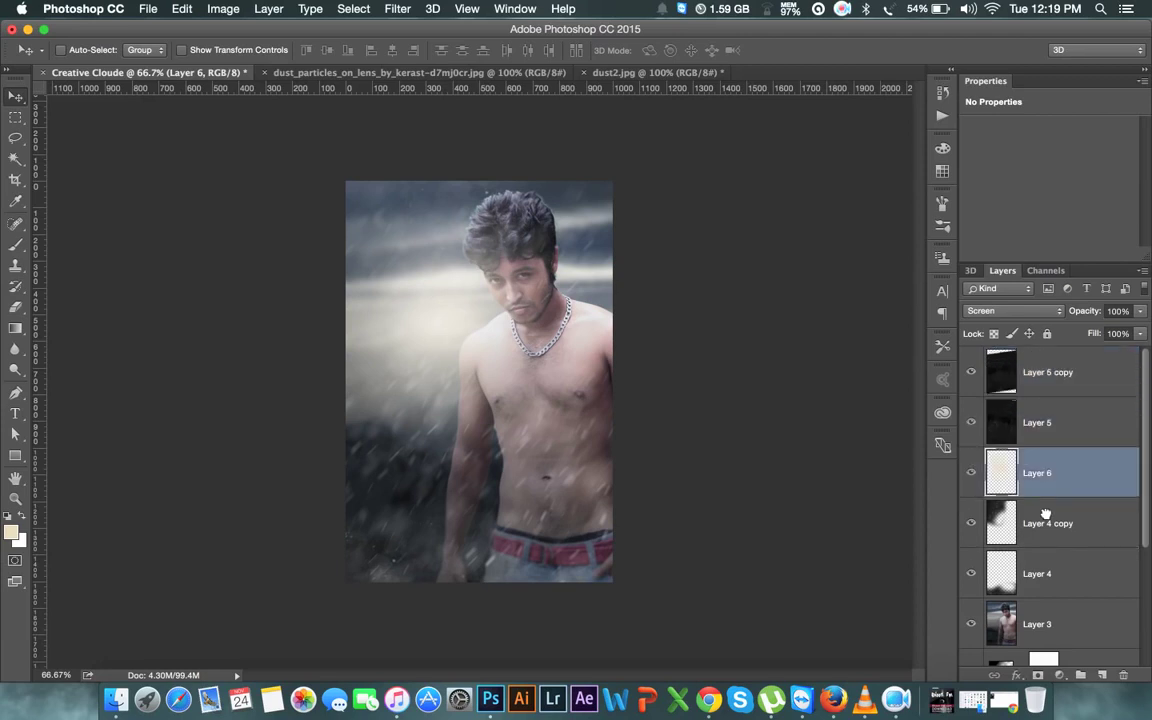
# - Zoom in on the face and add an empty Layer 7 above Layer 3
pyautogui.hotkey('ctrl', '+')
pyautogui.hotkey('ctrl', '+')
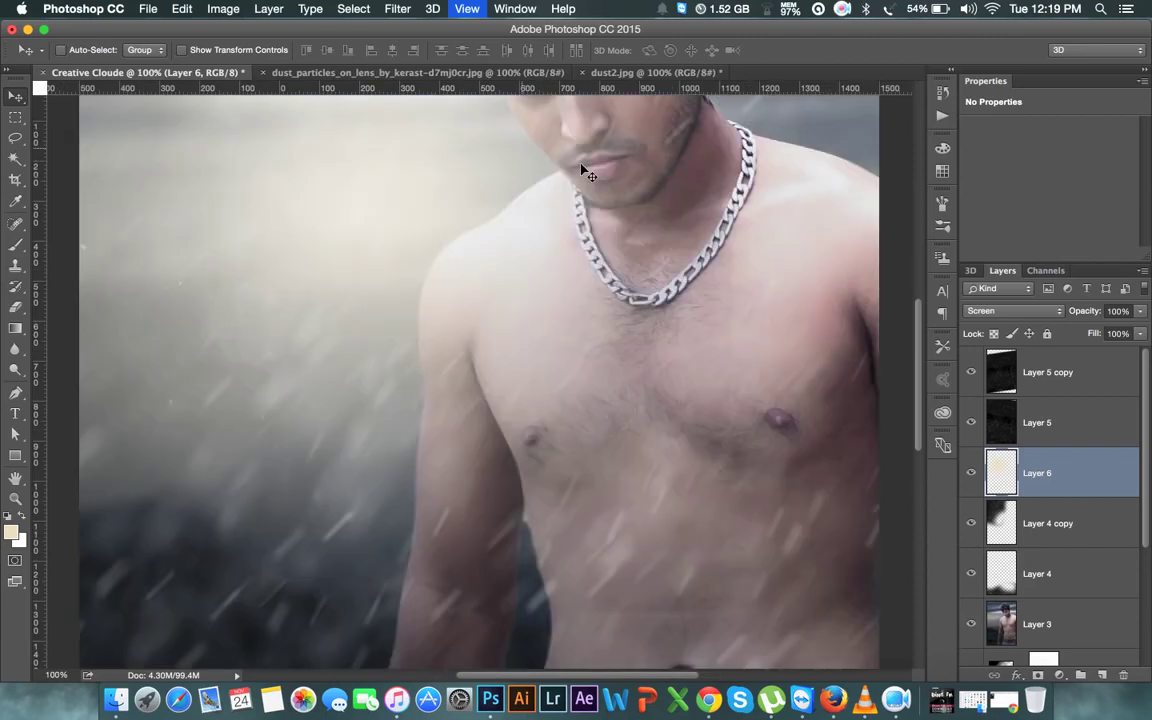
pyautogui.hotkey('ctrl', '+')
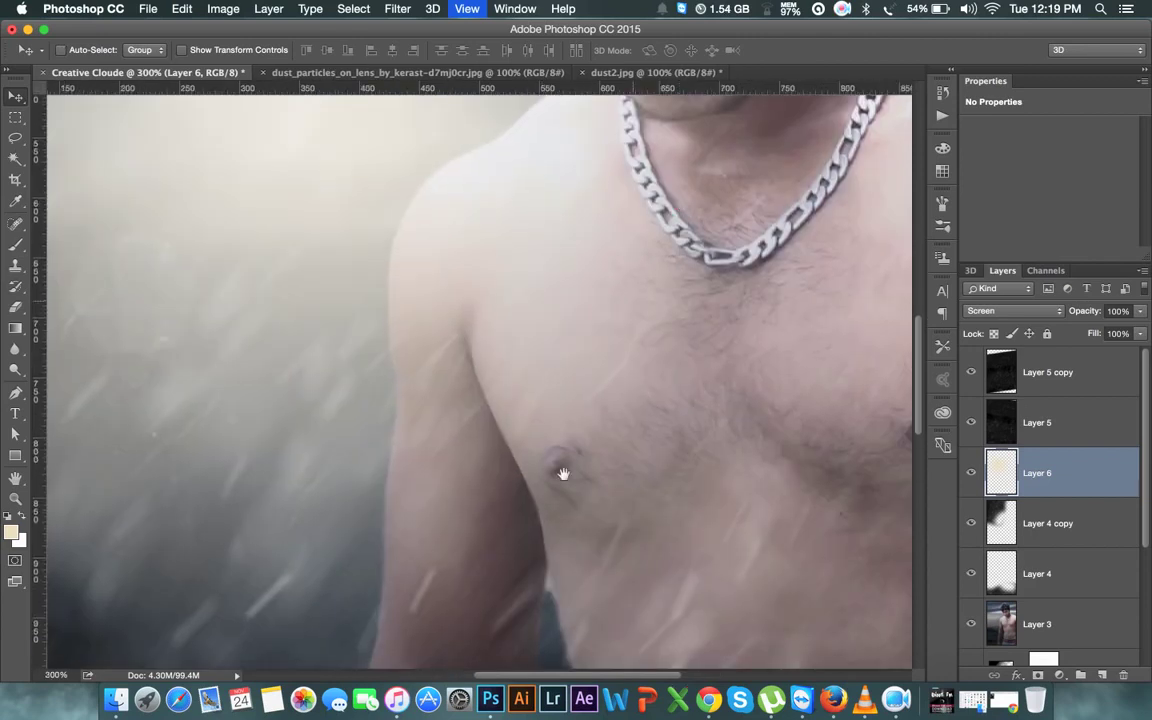
pyautogui.scroll(10, 563, 470)
pyautogui.hscroll(4, 563, 465)
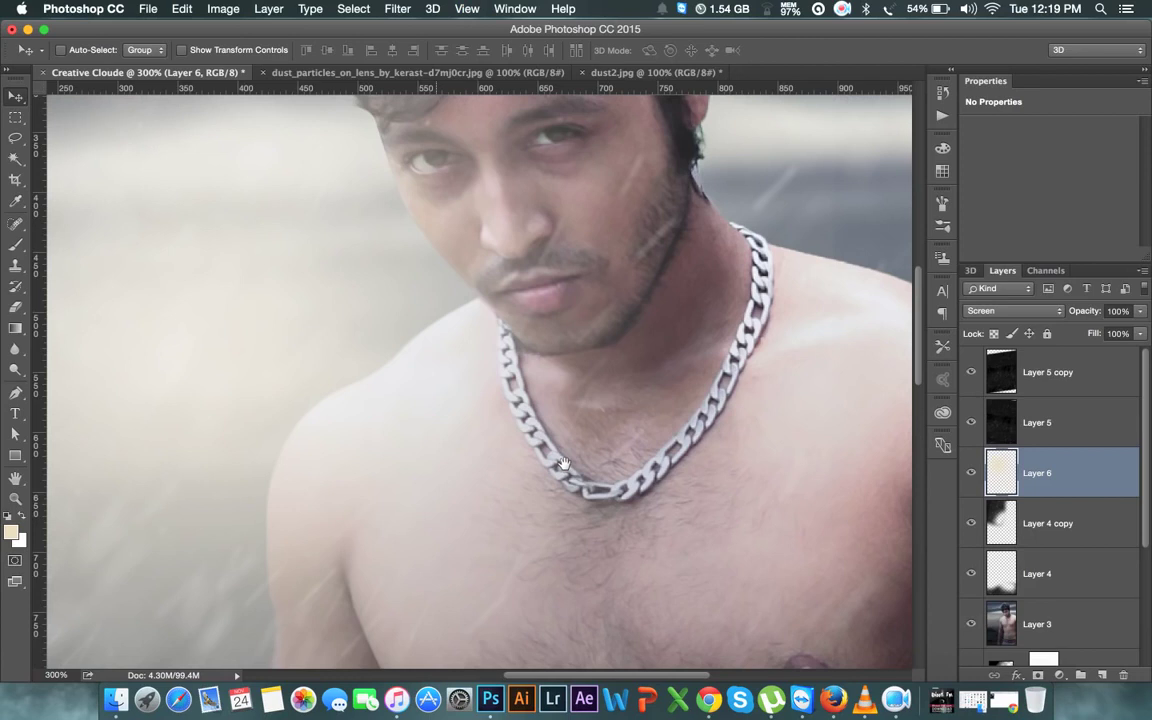
pyautogui.scroll(3, 604, 334)
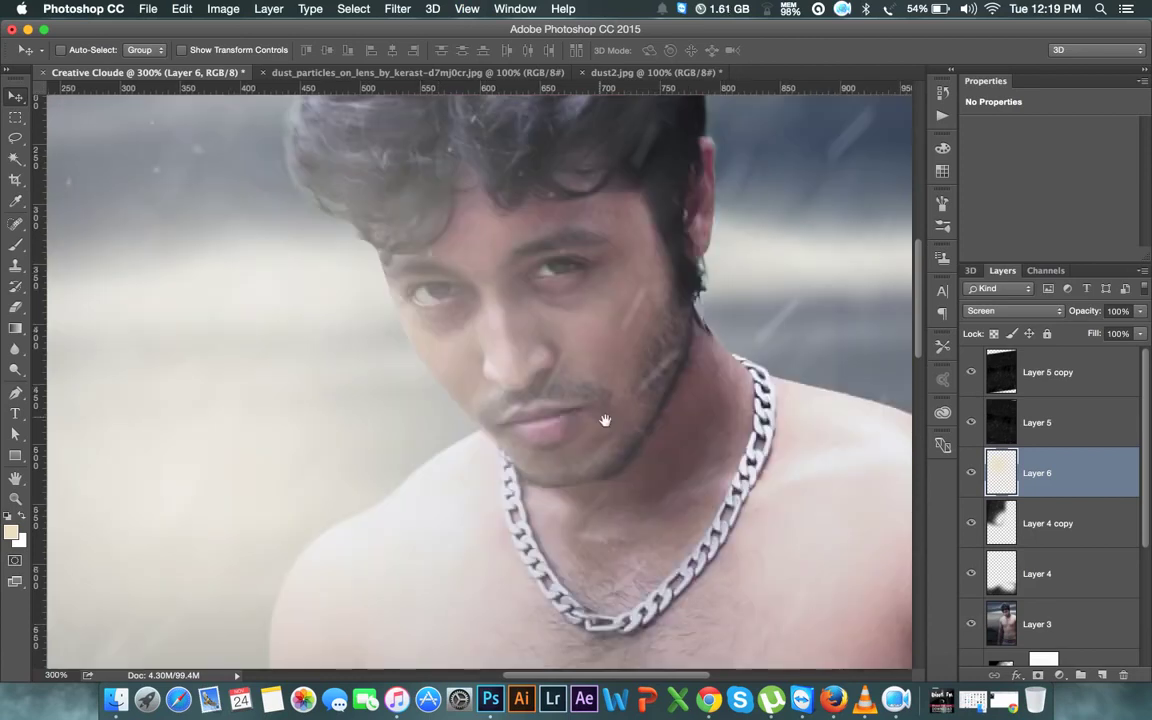
pyautogui.hotkey('ctrl', '+')
pyautogui.hotkey('ctrl', '+')
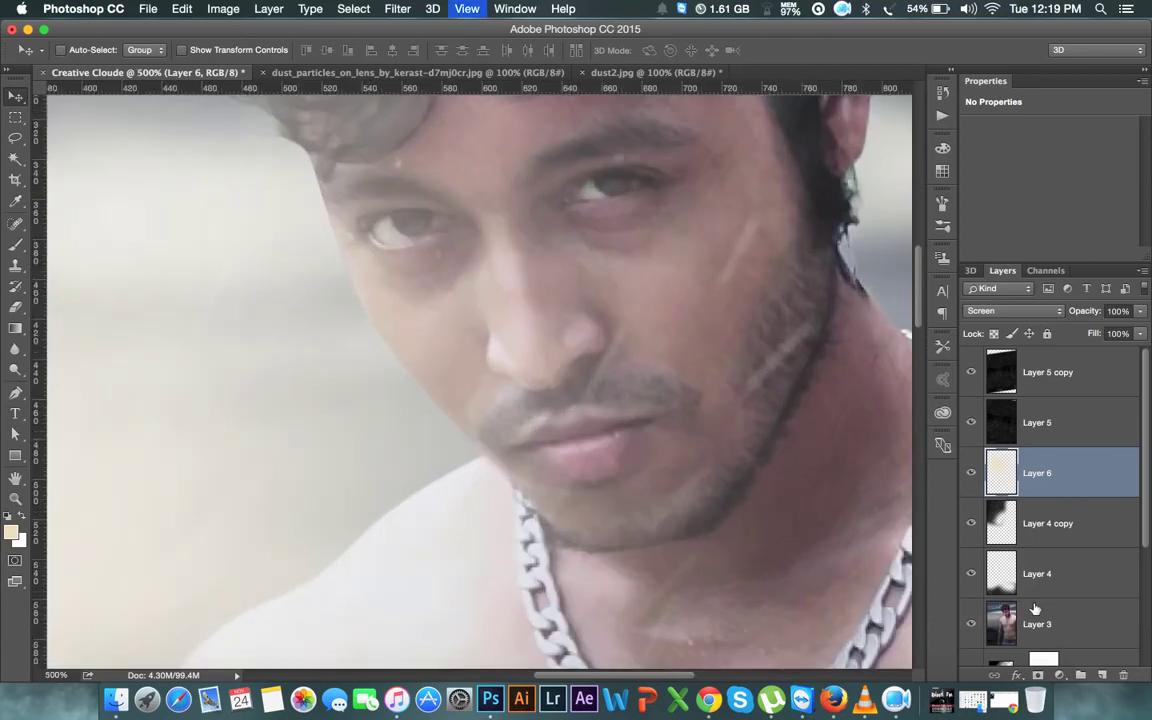
pyautogui.click(1035, 612)
pyautogui.click(1104, 675)
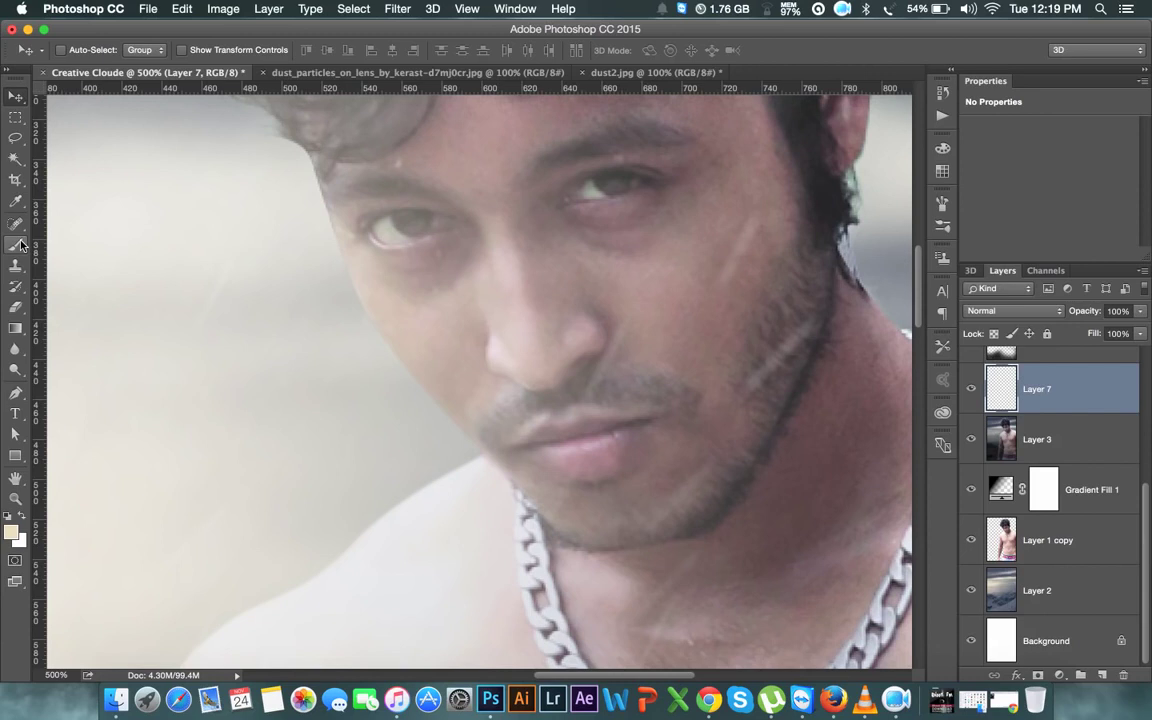
# - Set the foreground colour to a vivid sky blue (#00b4ff)
pyautogui.click(13, 533)
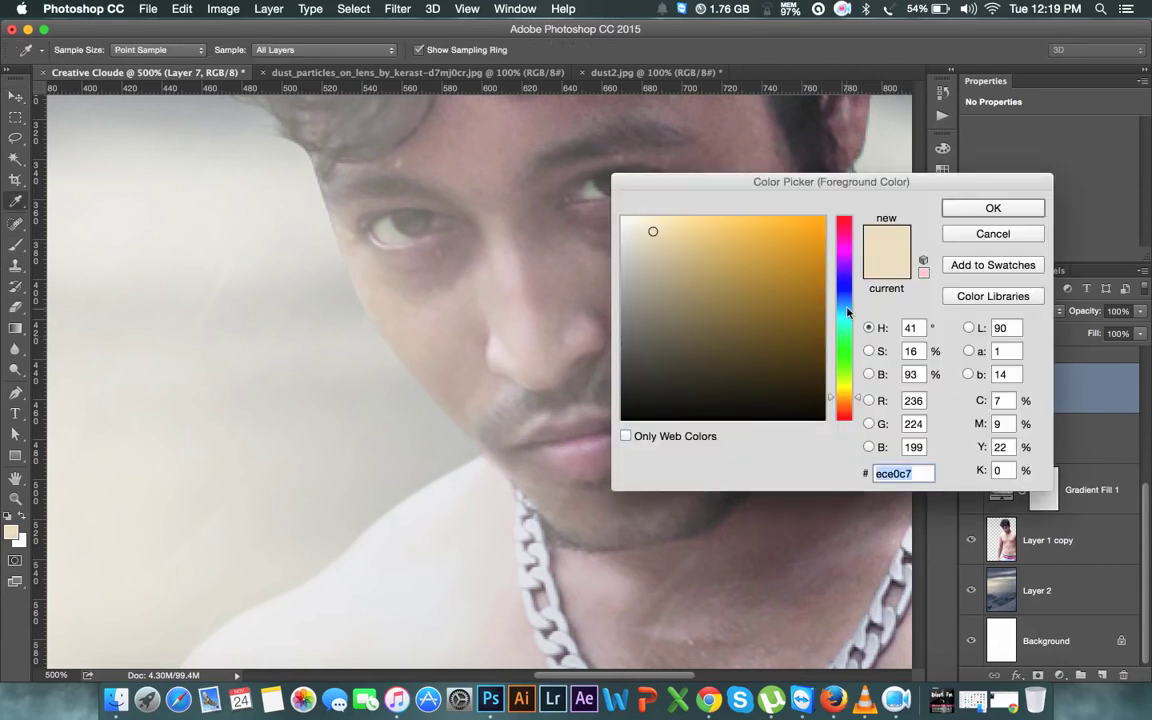
pyautogui.click(847, 320)
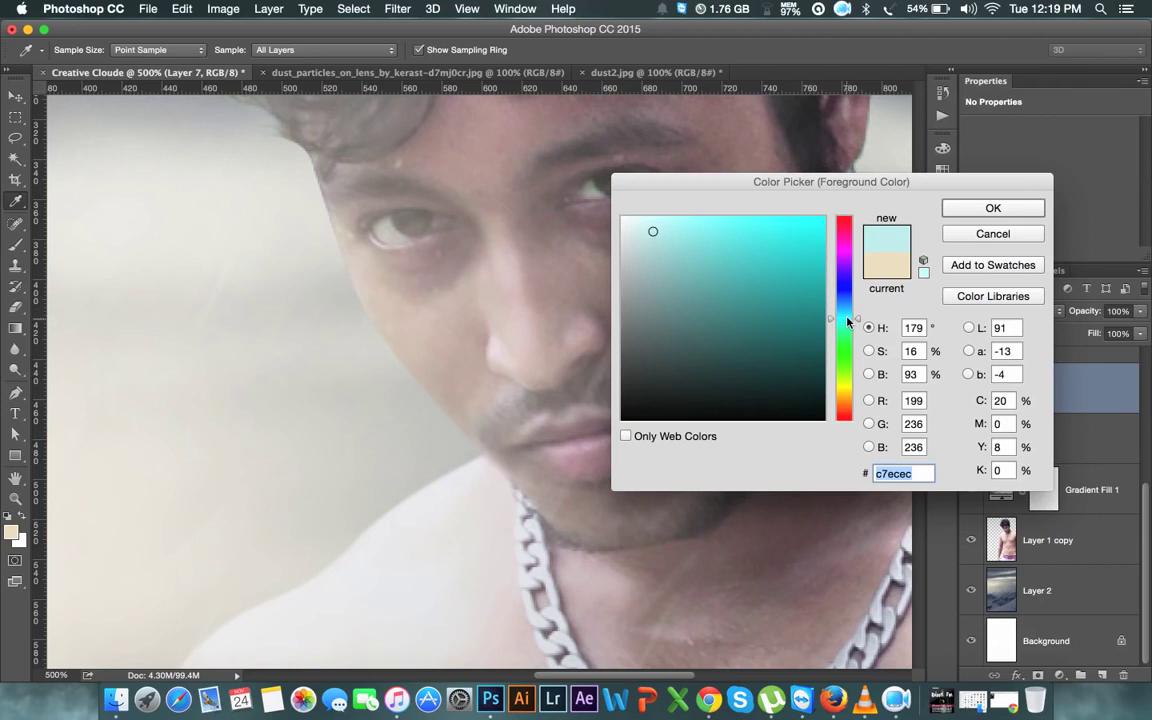
pyautogui.moveTo(847, 320); pyautogui.dragTo(847, 303)
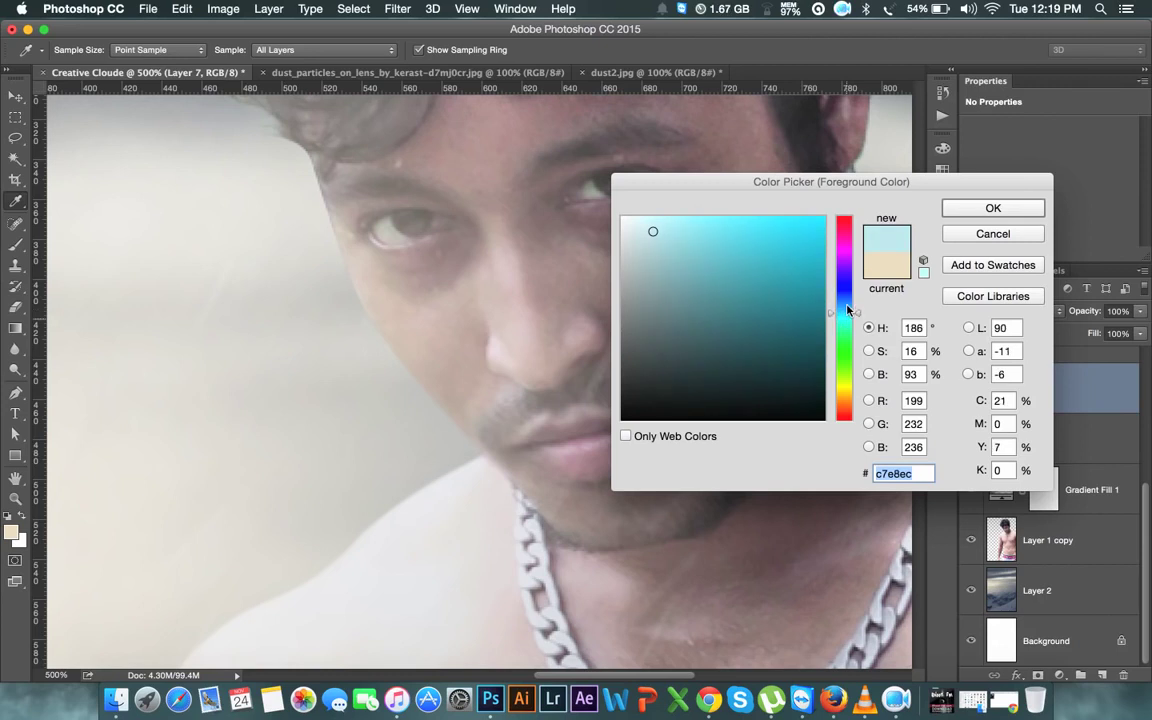
pyautogui.click(848, 308)
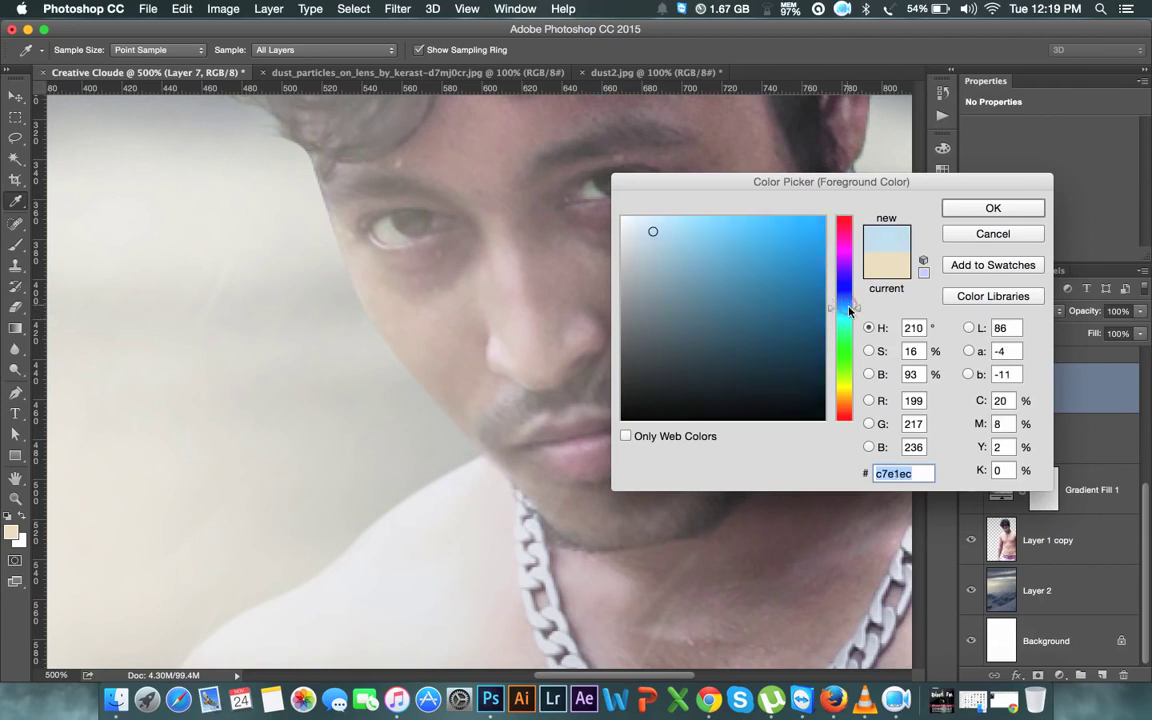
pyautogui.moveTo(826, 258); pyautogui.dragTo(836, 213)
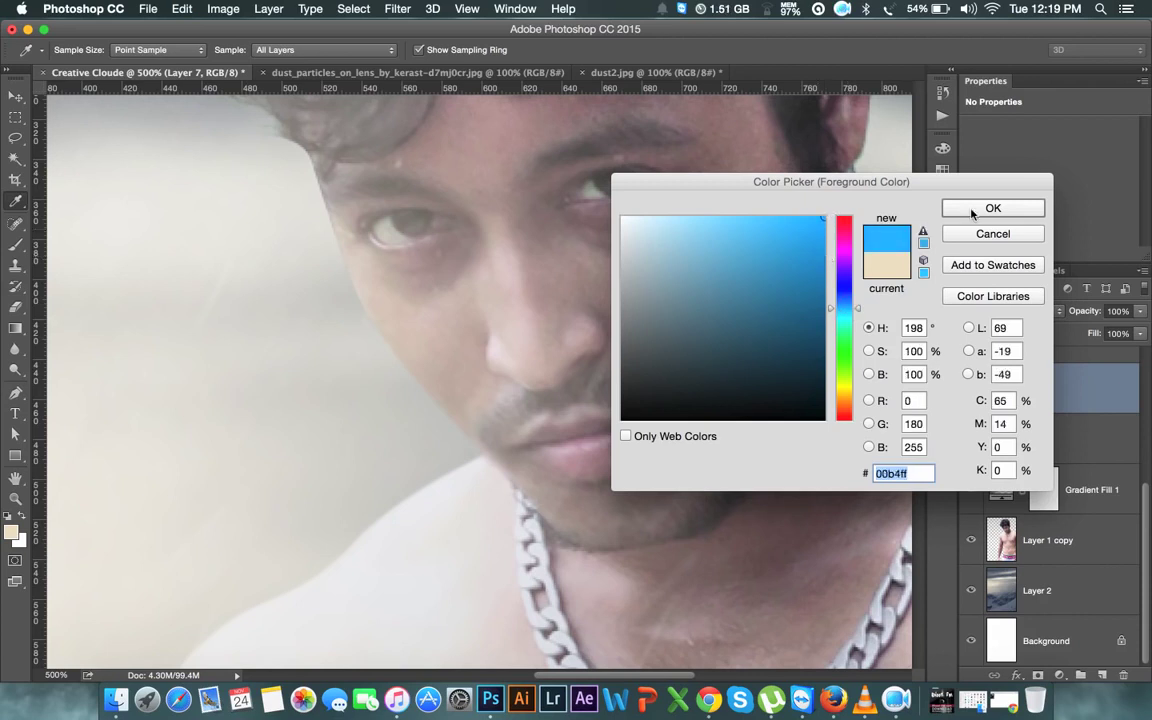
pyautogui.click(971, 210)
pyautogui.press('v')
pyautogui.click(13, 244)
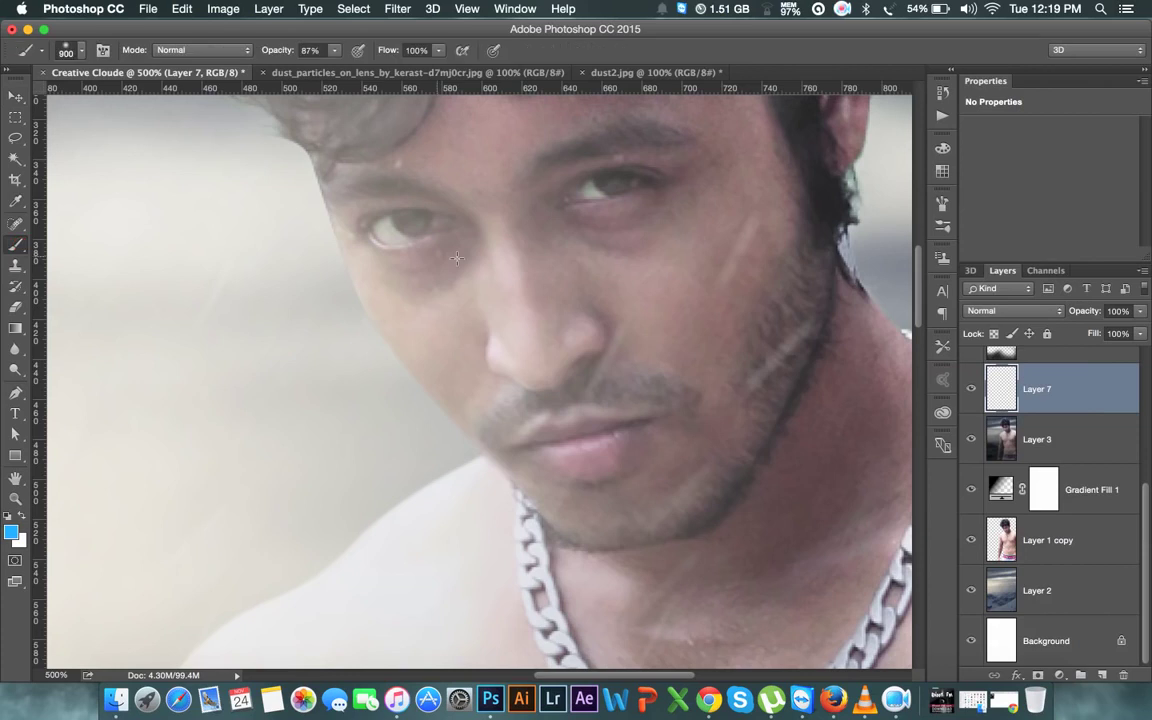
# - Paint soft blue glows over both eyes with a brush of about 80 px
pyautogui.rightClick(456, 258)
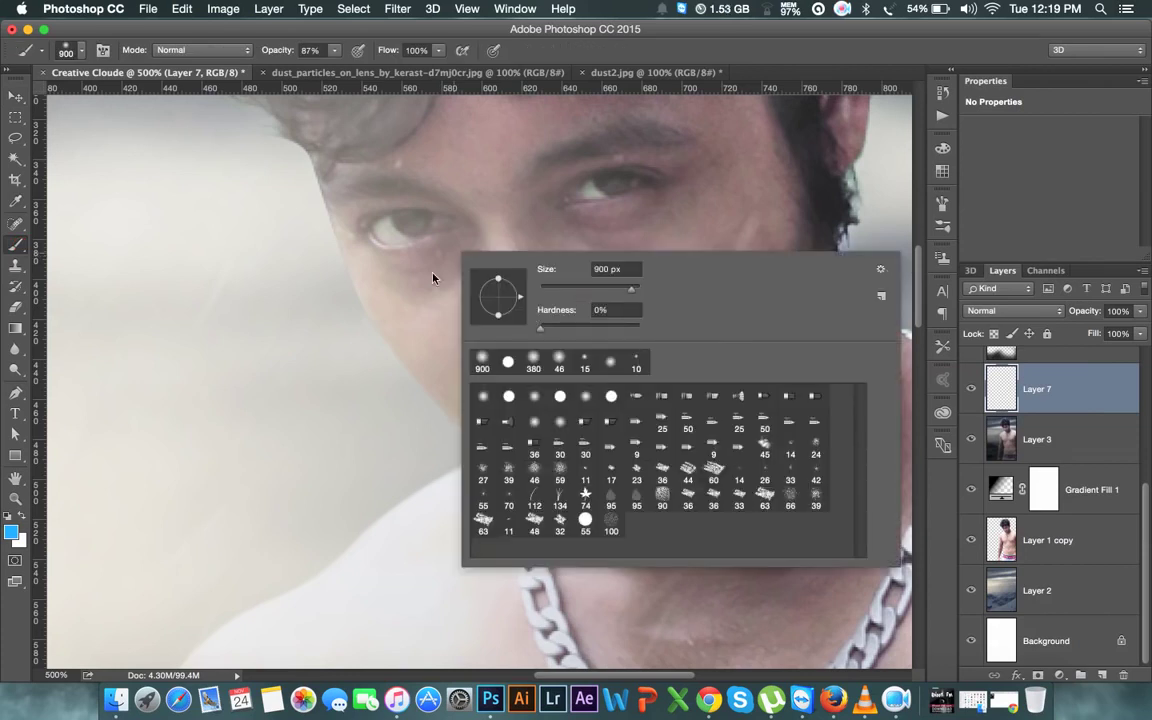
pyautogui.moveTo(631, 288); pyautogui.dragTo(592, 289)
pyautogui.write('80')
pyautogui.press('Return')
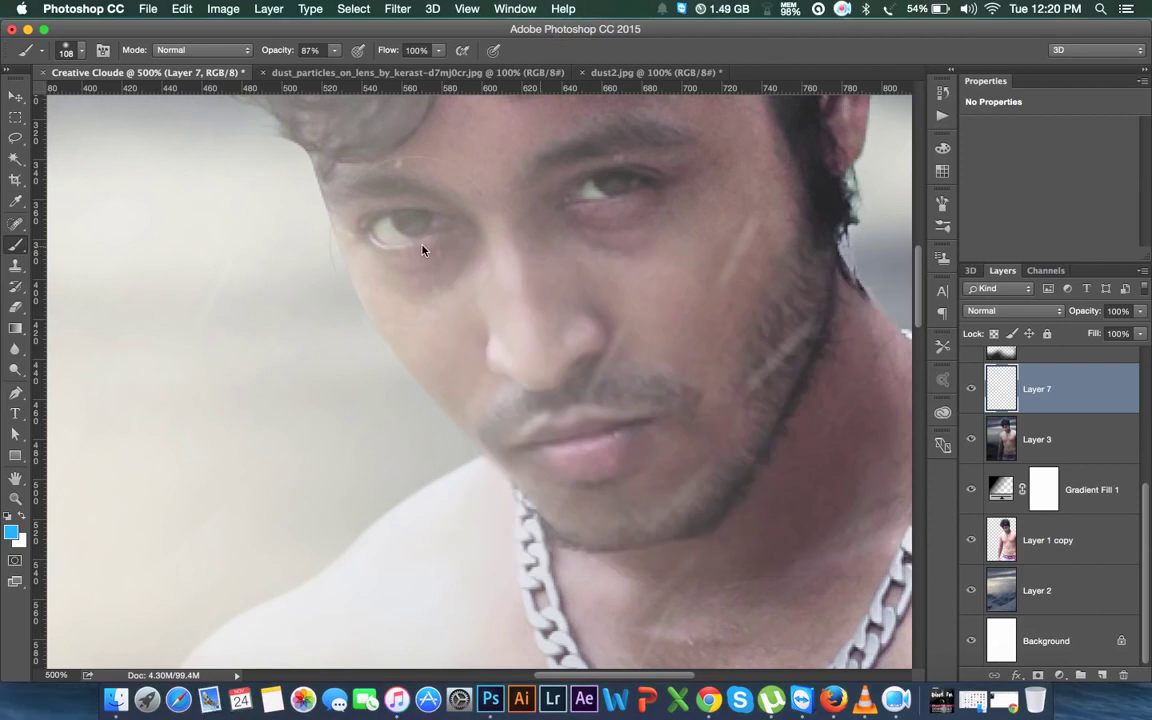
pyautogui.press('[')
pyautogui.press('[')
pyautogui.press('[')
pyautogui.press('[')
pyautogui.press('[')
pyautogui.press('[')
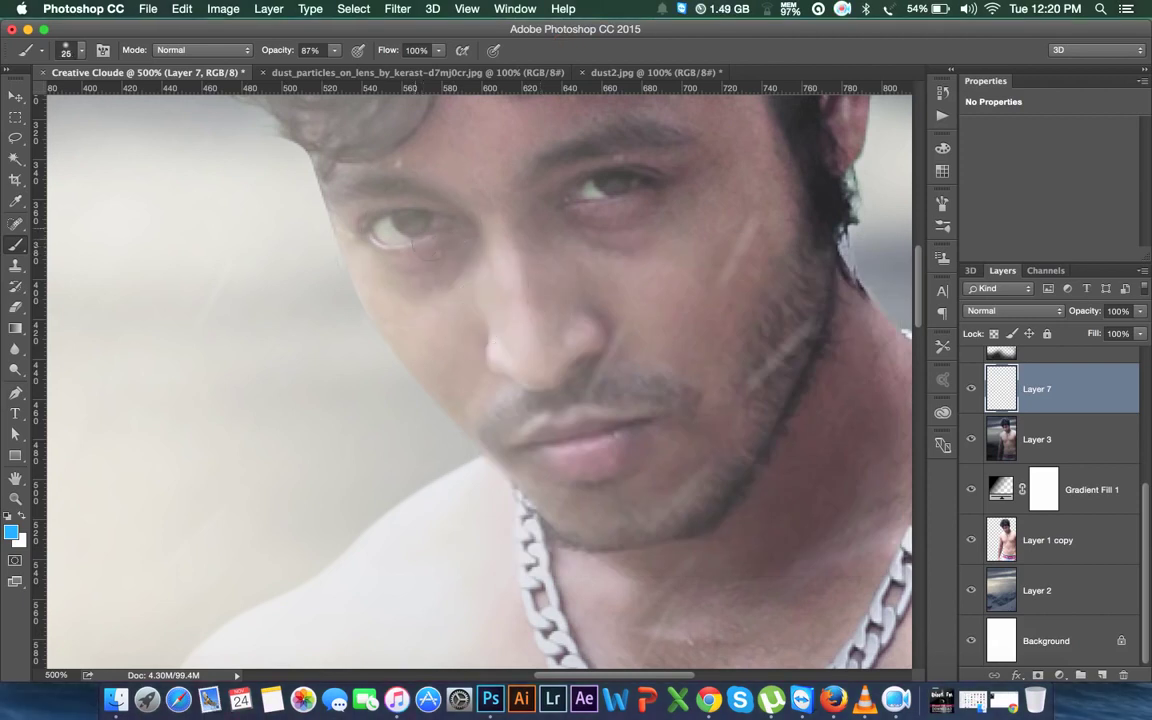
pyautogui.press(']')
pyautogui.click(410, 218)
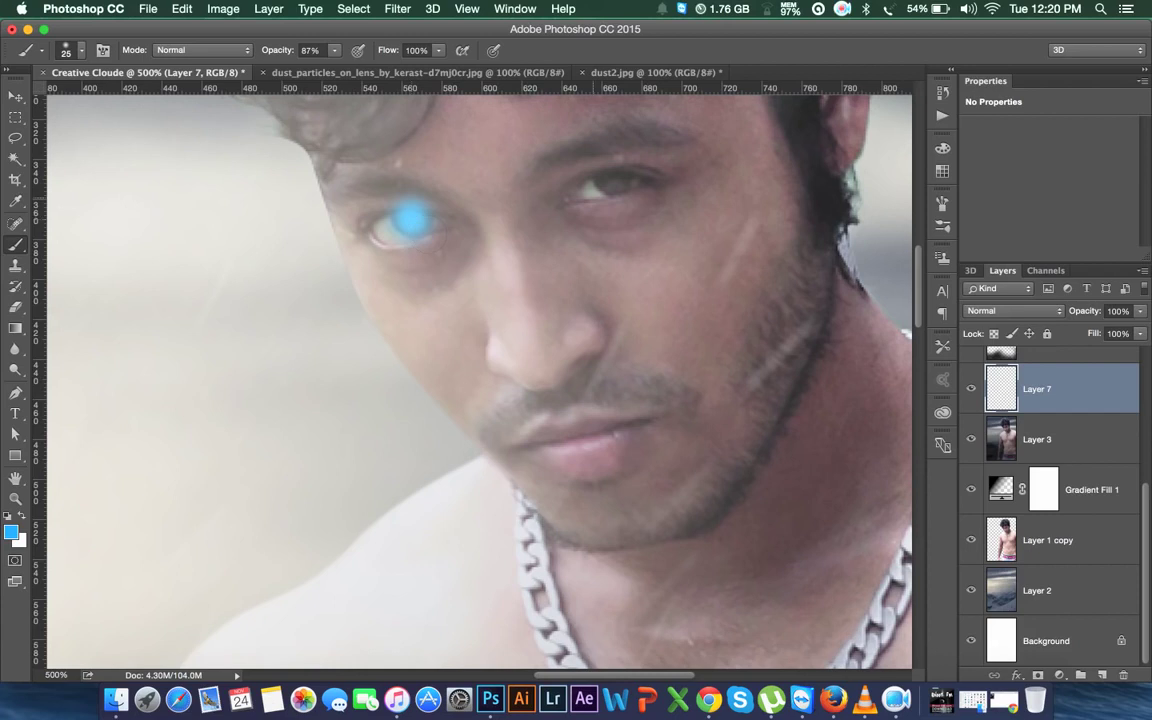
pyautogui.click(614, 181)
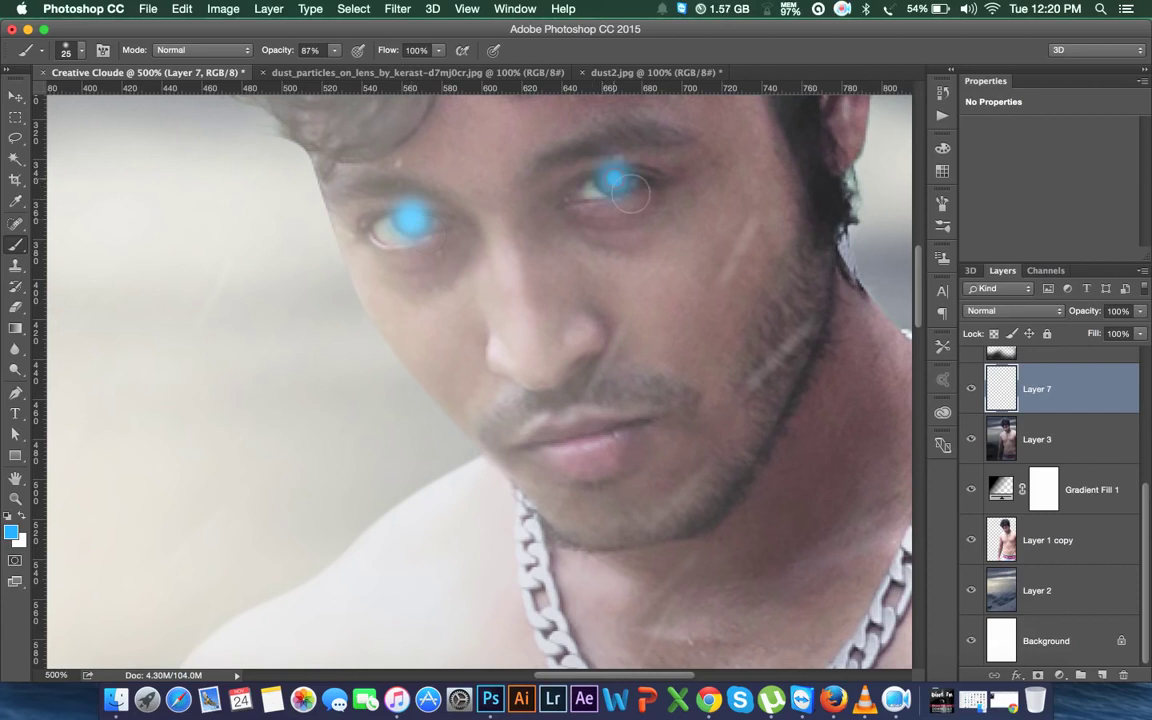
# - Zoom in and erase the upper part of the right eye's blue glow
pyautogui.press('super+h')
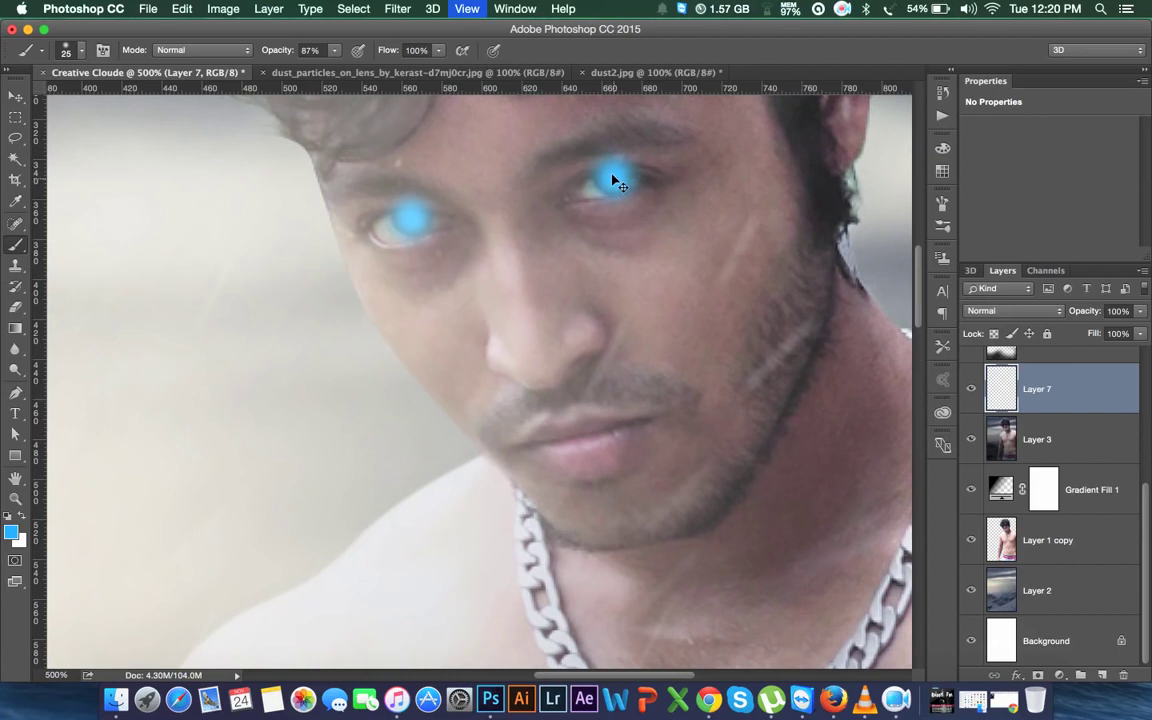
pyautogui.press('super+plus')
pyautogui.click(16, 307)
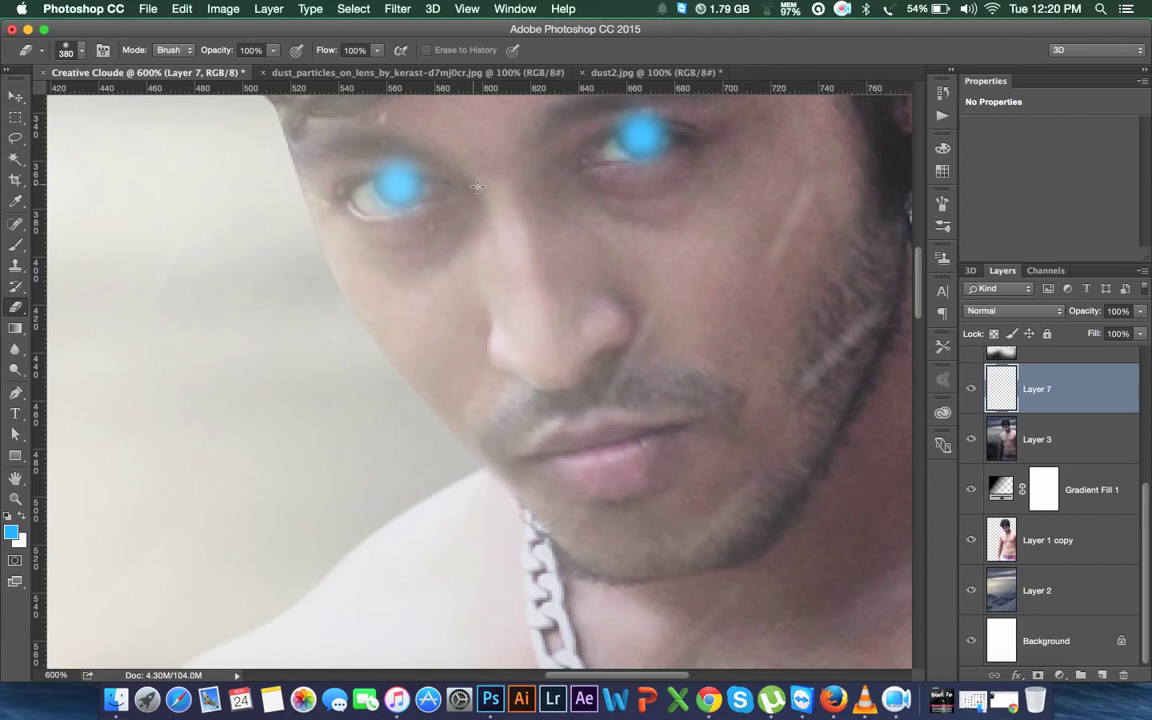
pyautogui.press('[')
pyautogui.press('[')
pyautogui.press('[')
pyautogui.press('[')
pyautogui.press('[')
pyautogui.press('[')
pyautogui.press('[')
pyautogui.press('[')
pyautogui.press('[')
pyautogui.press('[')
pyautogui.press('[')
pyautogui.press('[')
pyautogui.press('[')
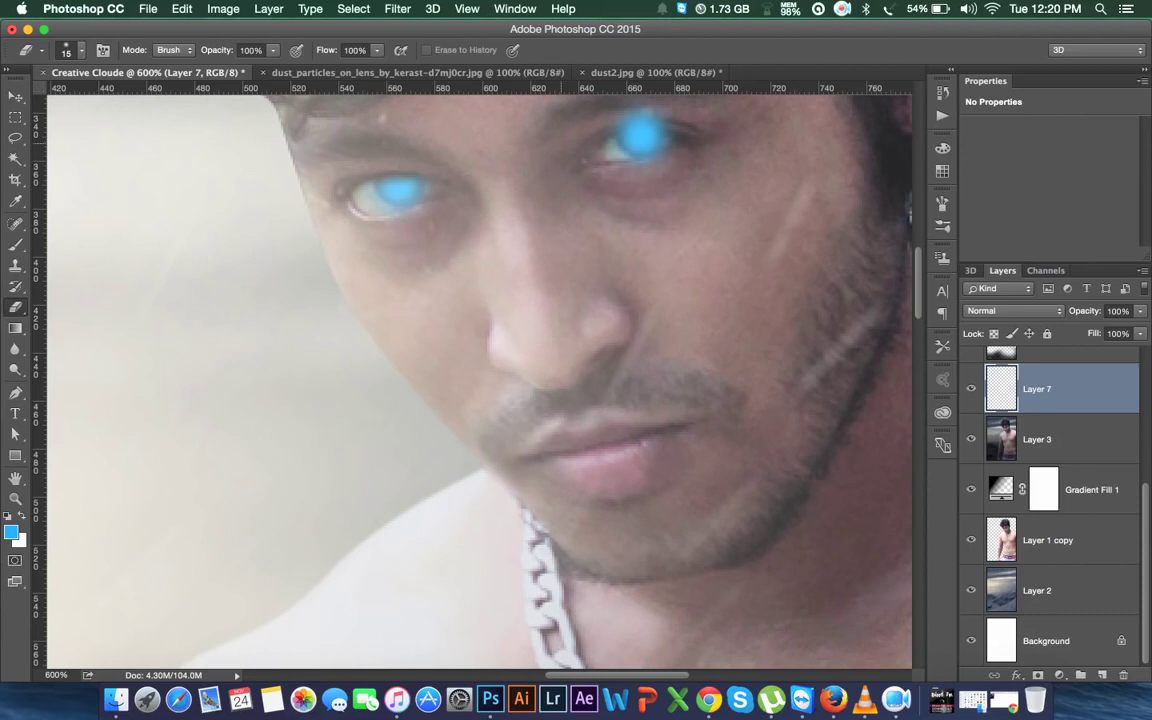
pyautogui.moveTo(605, 128); pyautogui.dragTo(640, 120)
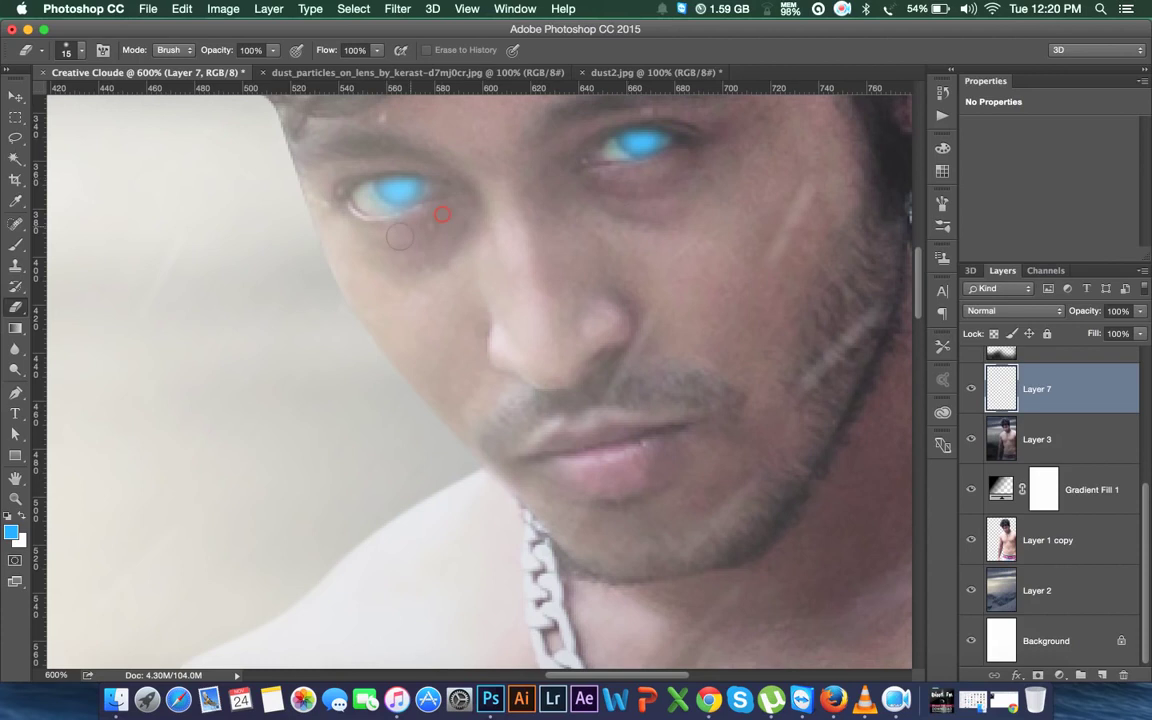
# - Set Layer 7 to Overlay blending after trying Multiply and Color
pyautogui.click(1021, 314)
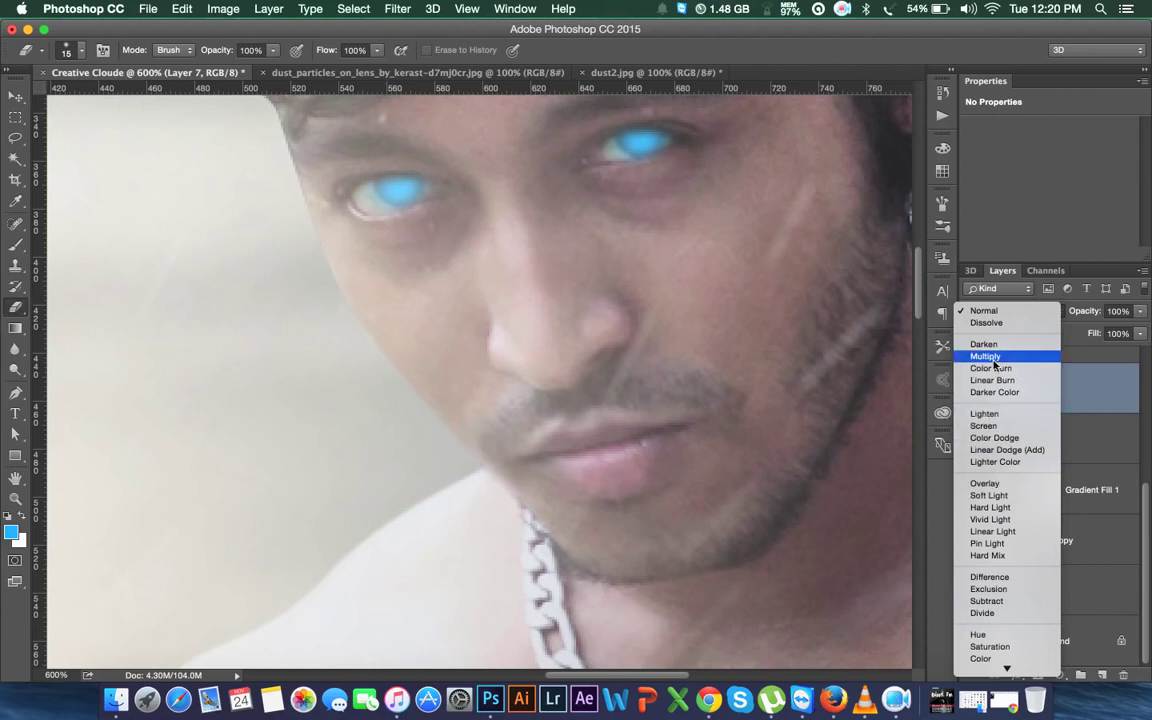
pyautogui.click(993, 358)
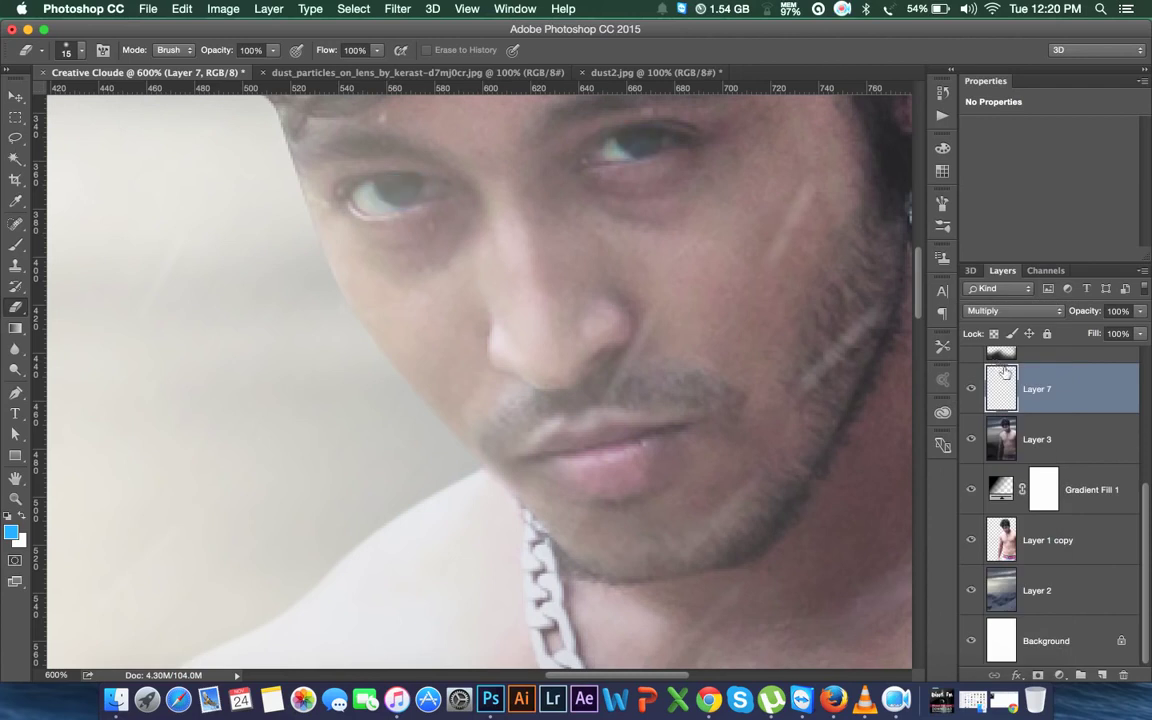
pyautogui.click(1010, 311)
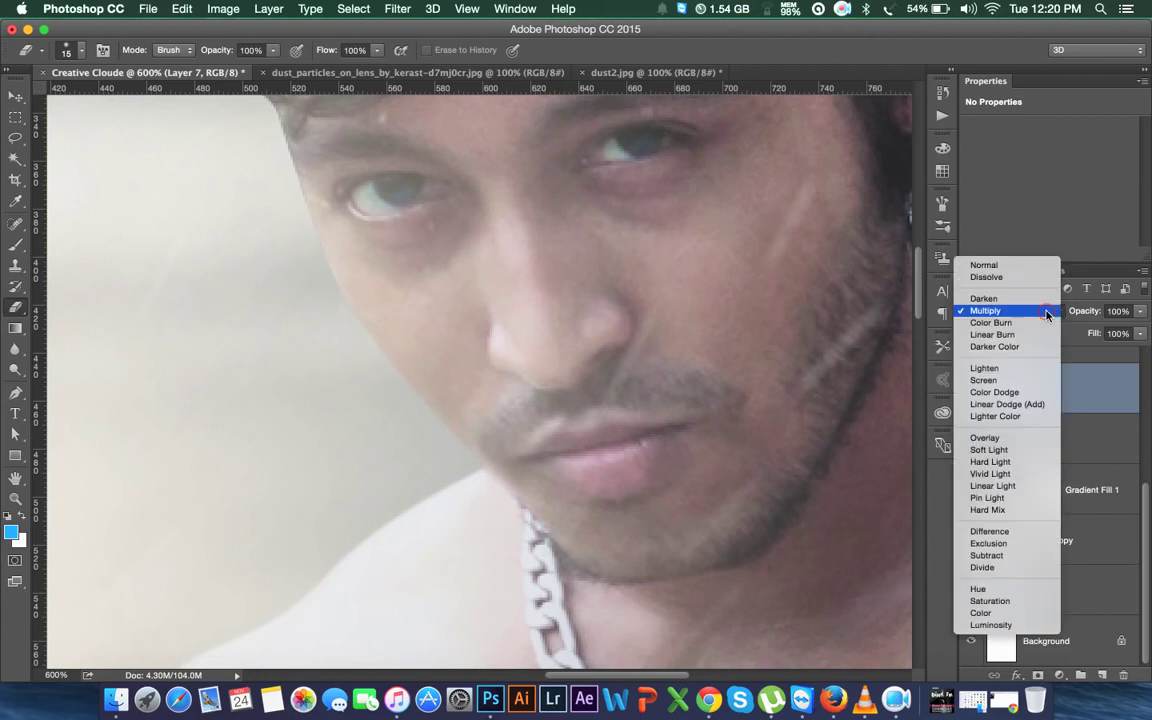
pyautogui.click(983, 612)
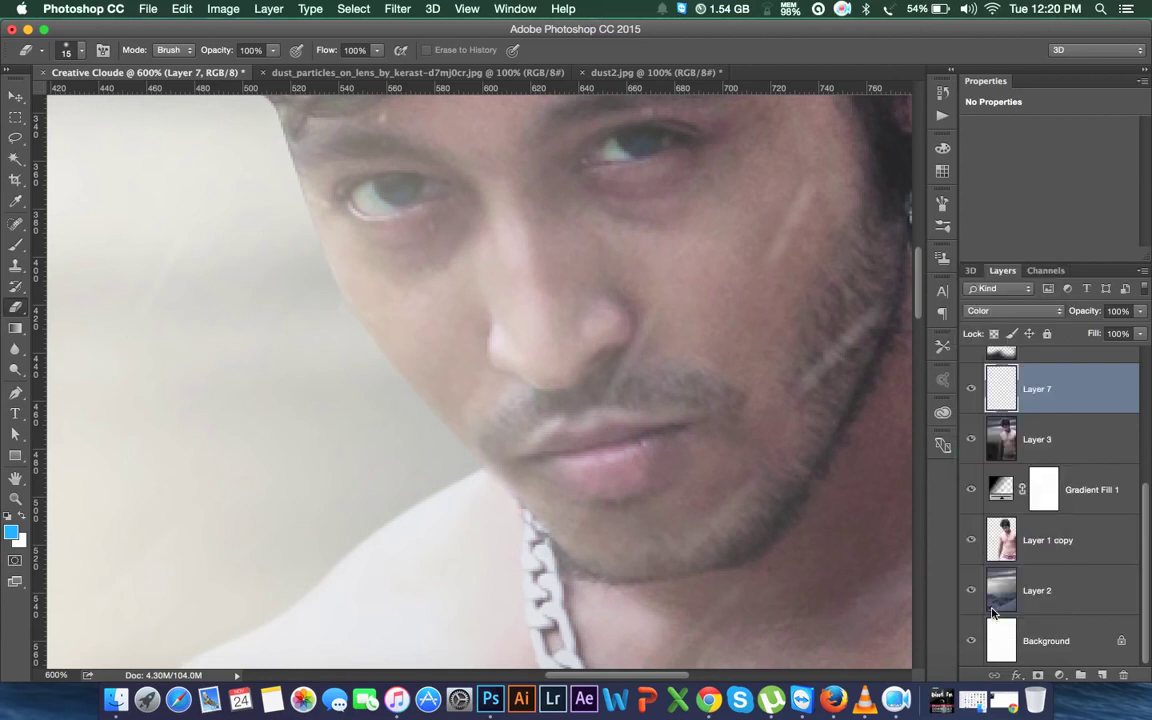
pyautogui.click(1030, 314)
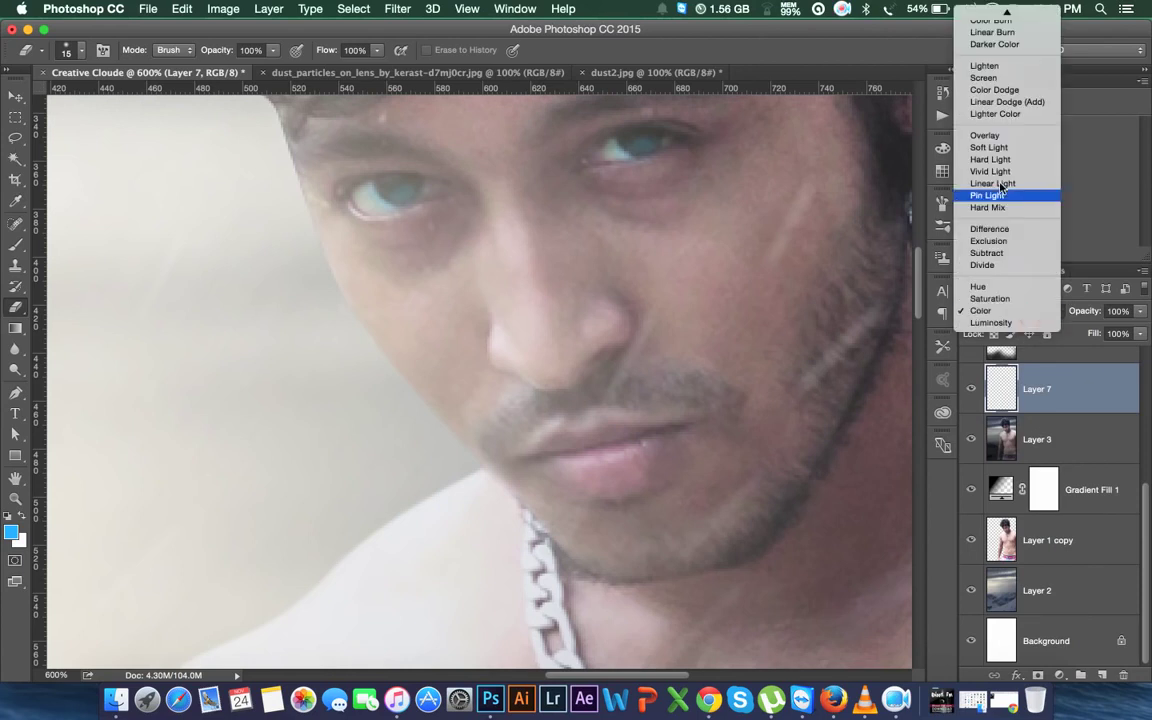
pyautogui.click(993, 136)
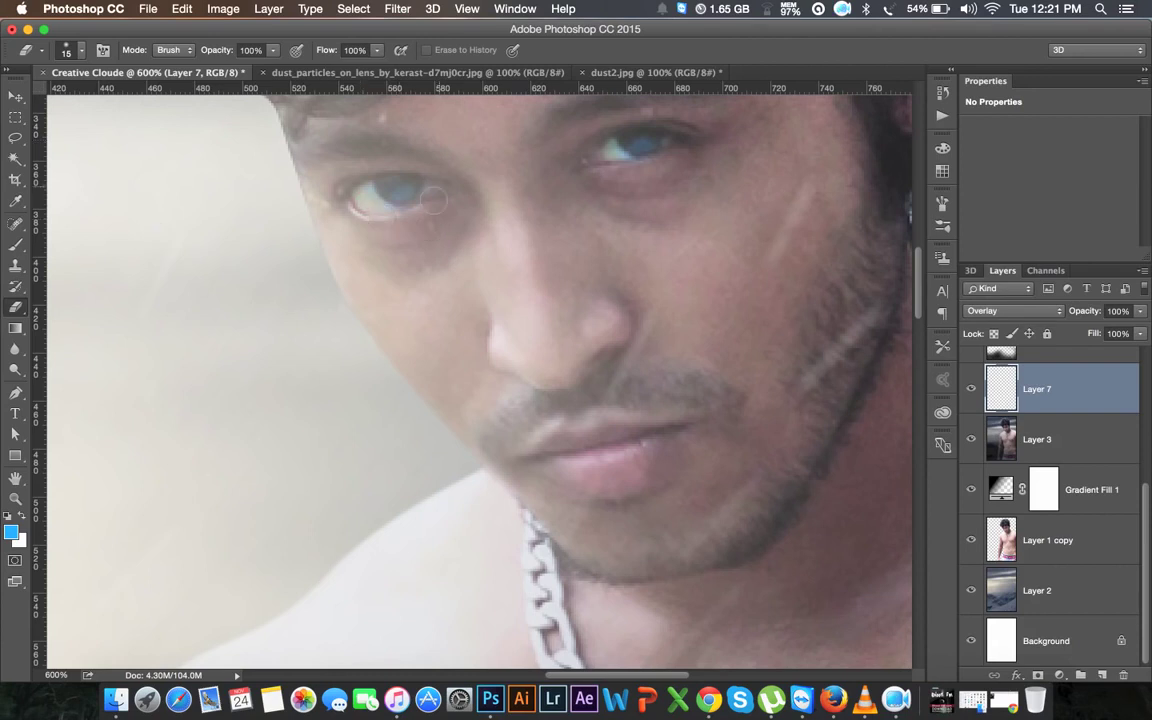
# - Adjust the zoom to show the face and chest, with the Brush tool ready
pyautogui.press('v')
pyautogui.hotkey('ctrl', ';')
pyautogui.hotkey('ctrl', '-')
pyautogui.hotkey('ctrl', '-')
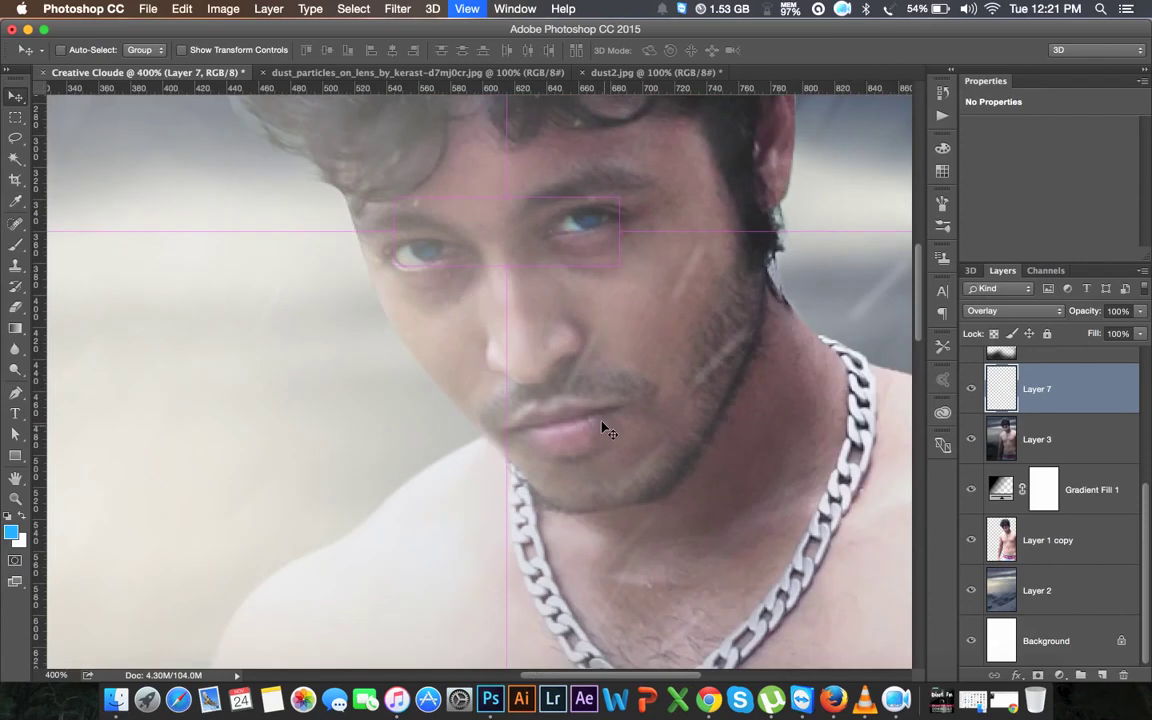
pyautogui.hotkey('ctrl', '+')
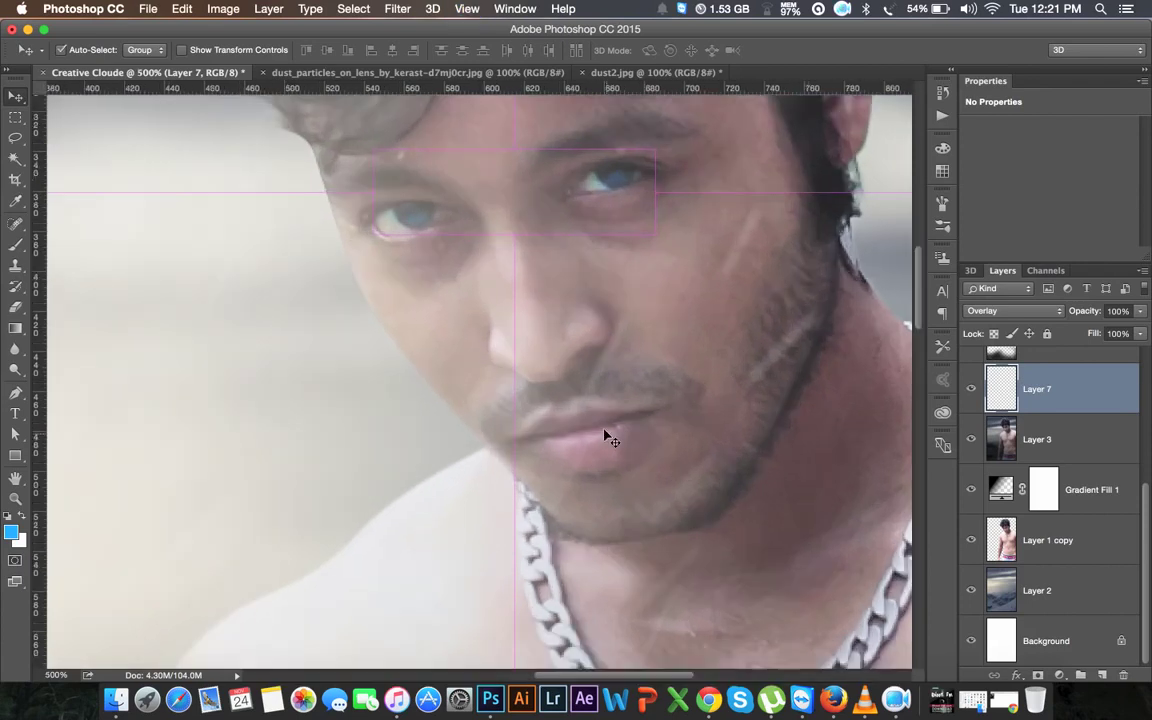
pyautogui.hotkey('ctrl', '-')
pyautogui.hotkey('ctrl', '-')
pyautogui.hotkey('ctrl', 'h')
pyautogui.click(18, 248)
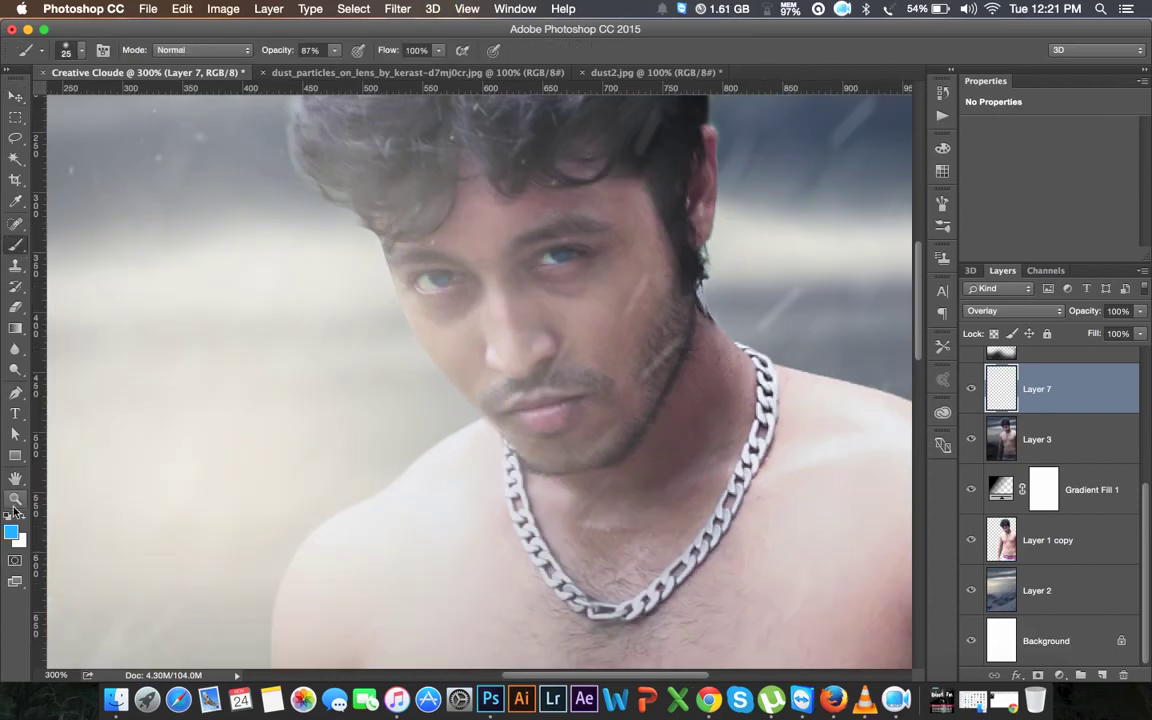
# - Try painting pink on the lower lip, then undo the stroke
pyautogui.click(11, 532)
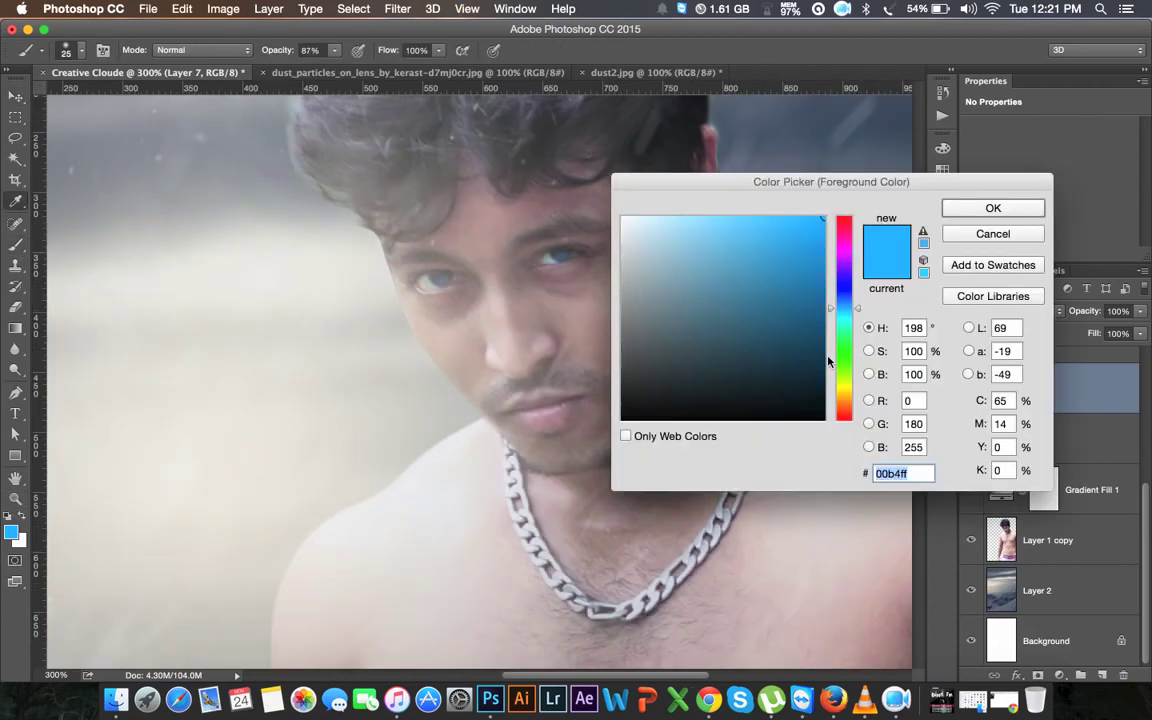
pyautogui.moveTo(845, 261); pyautogui.dragTo(847, 232)
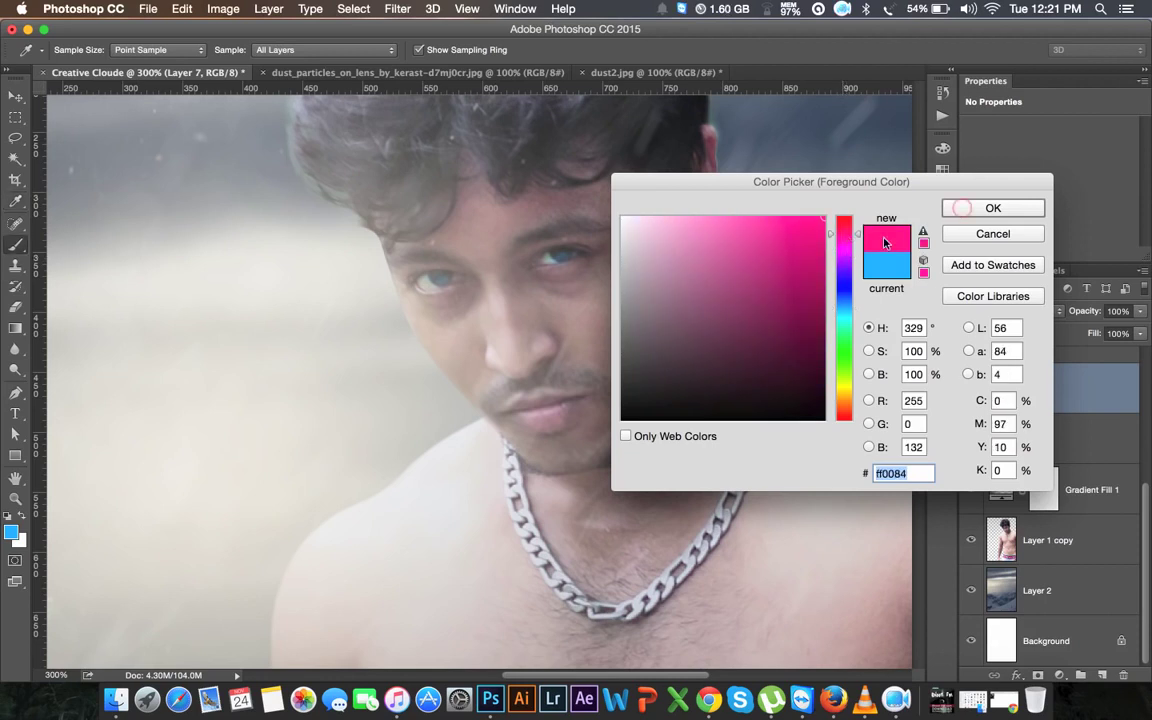
pyautogui.click(962, 208)
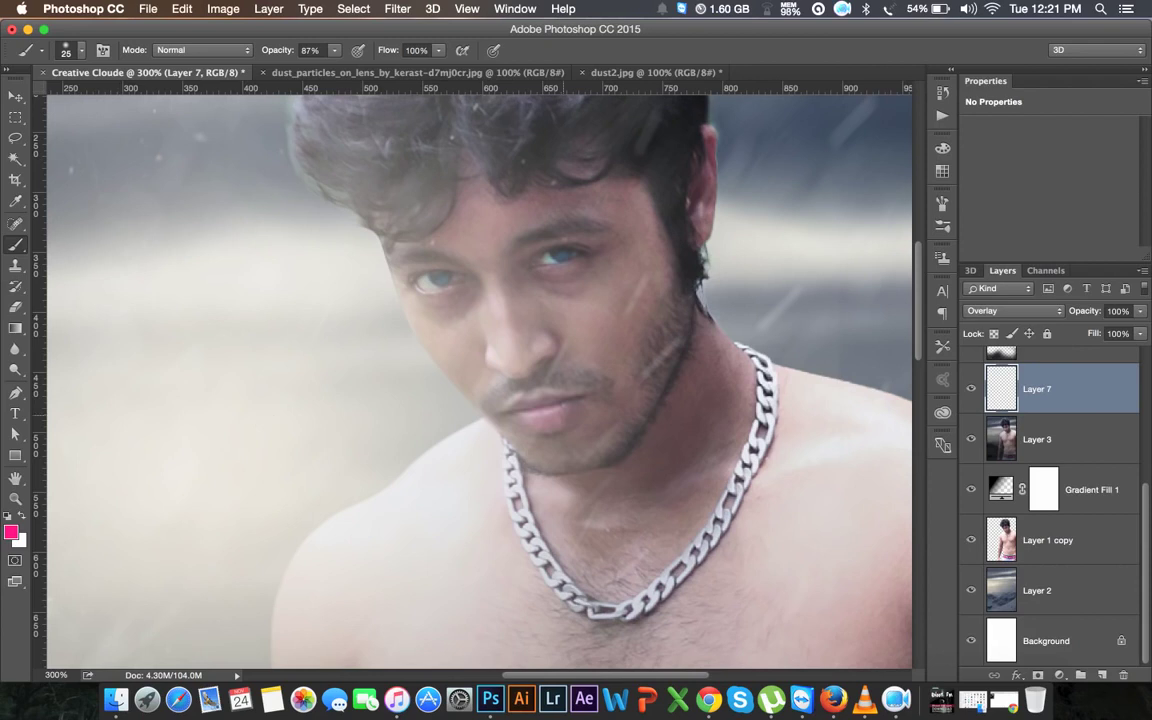
pyautogui.moveTo(553, 405)
pyautogui.mouseDown()
pyautogui.moveTo(566, 411)
pyautogui.moveTo(522, 417)
pyautogui.mouseUp()
pyautogui.press('super+z')
pyautogui.press('alt+super+z')
# - Add Layer 8, pick a bright red, and paint it over the lips
pyautogui.click(1102, 676)
pyautogui.click(11, 532)
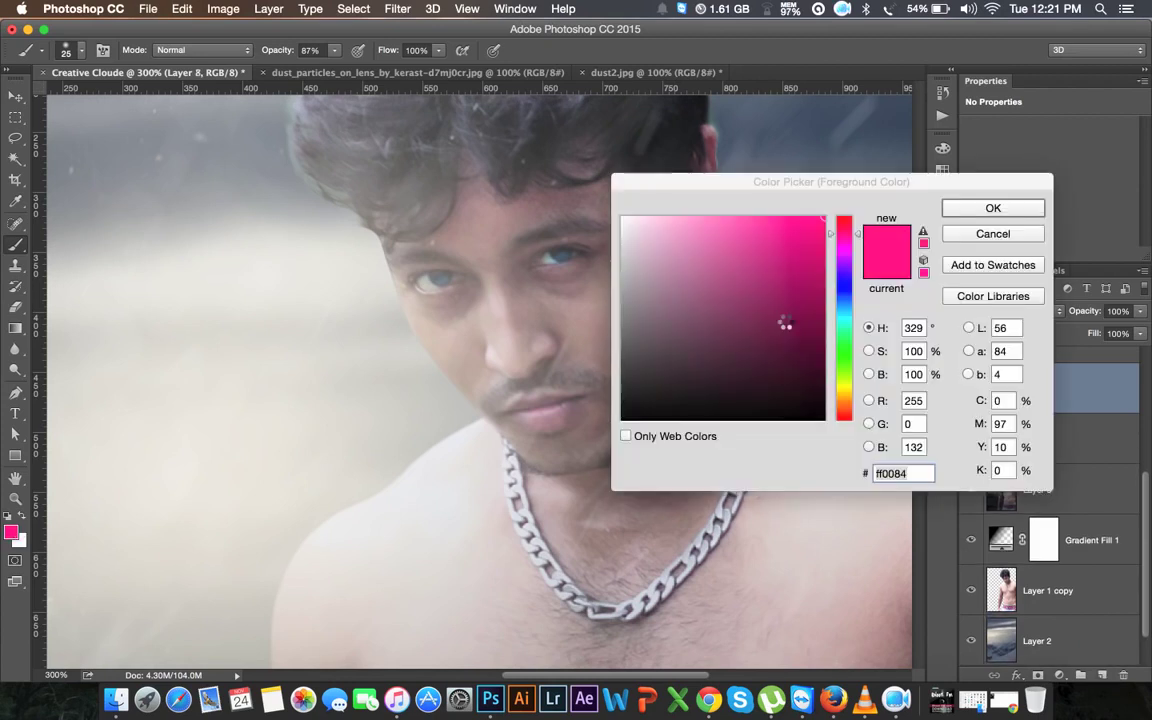
pyautogui.moveTo(844, 235); pyautogui.dragTo(846, 210)
pyautogui.click(968, 207)
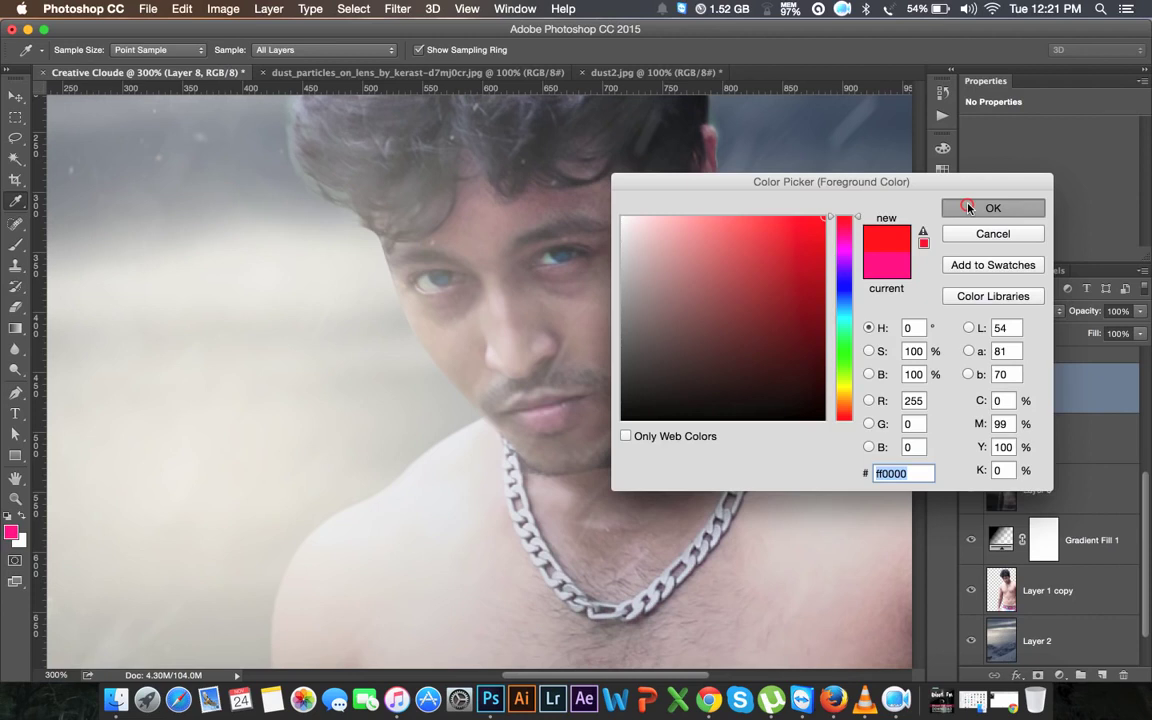
pyautogui.press('b')
pyautogui.click(11, 530)
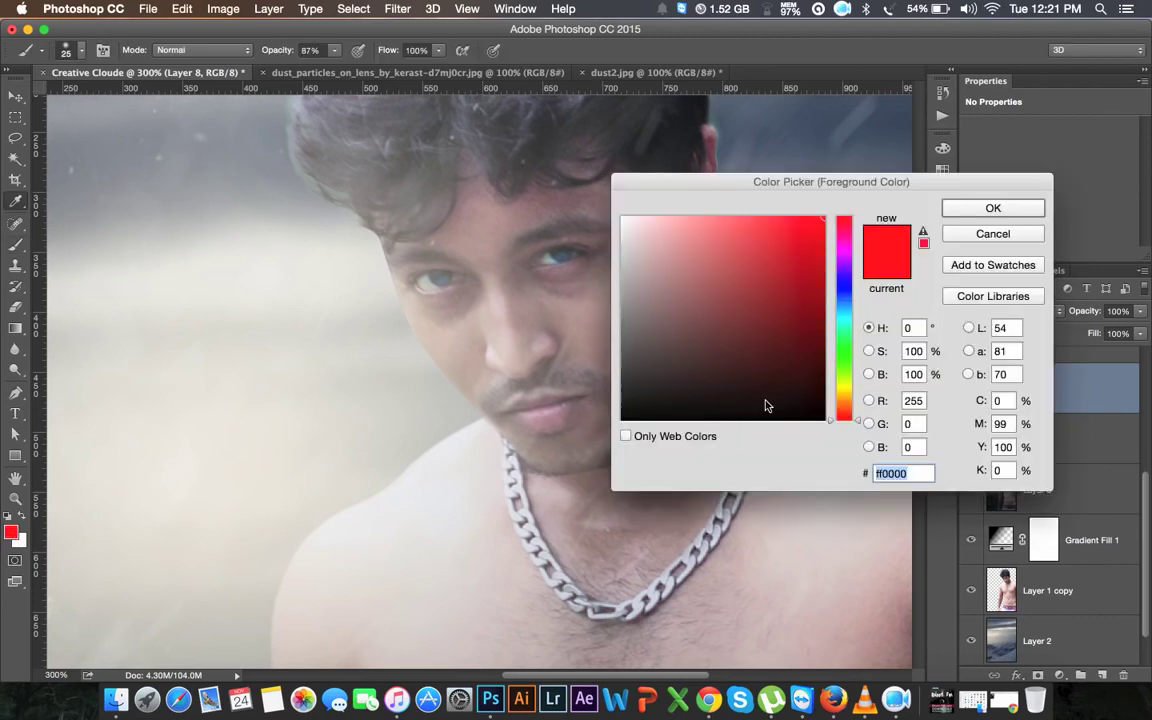
pyautogui.click(802, 350)
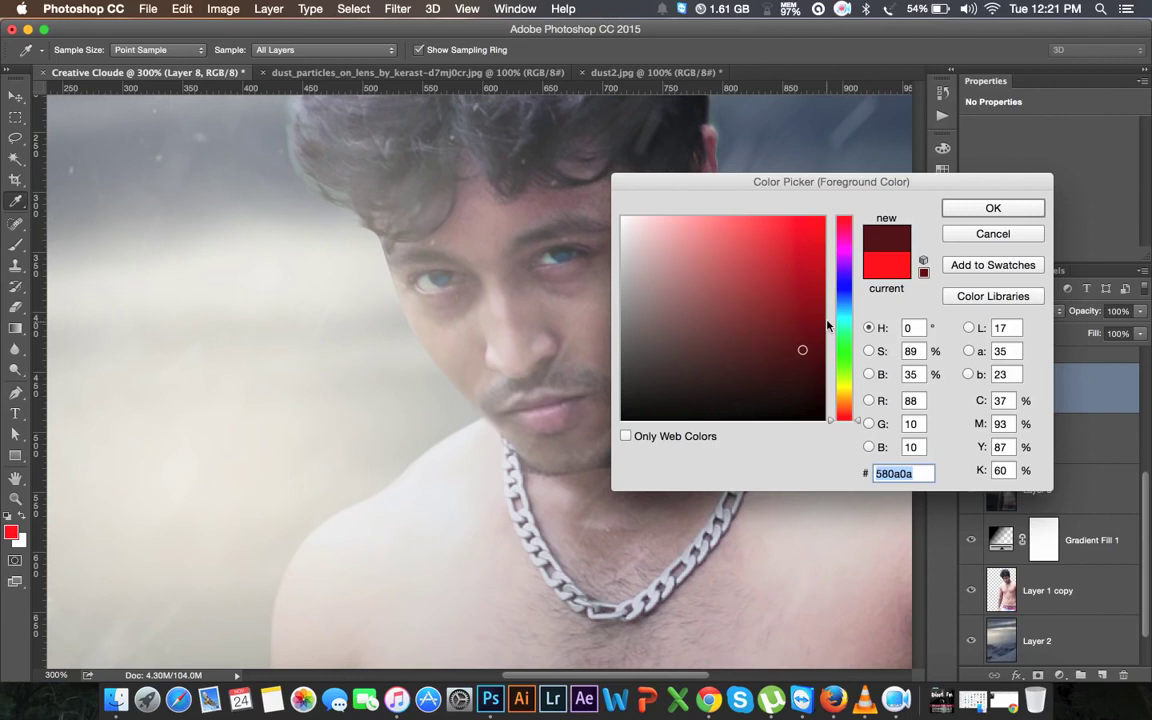
pyautogui.click(802, 232)
pyautogui.click(962, 210)
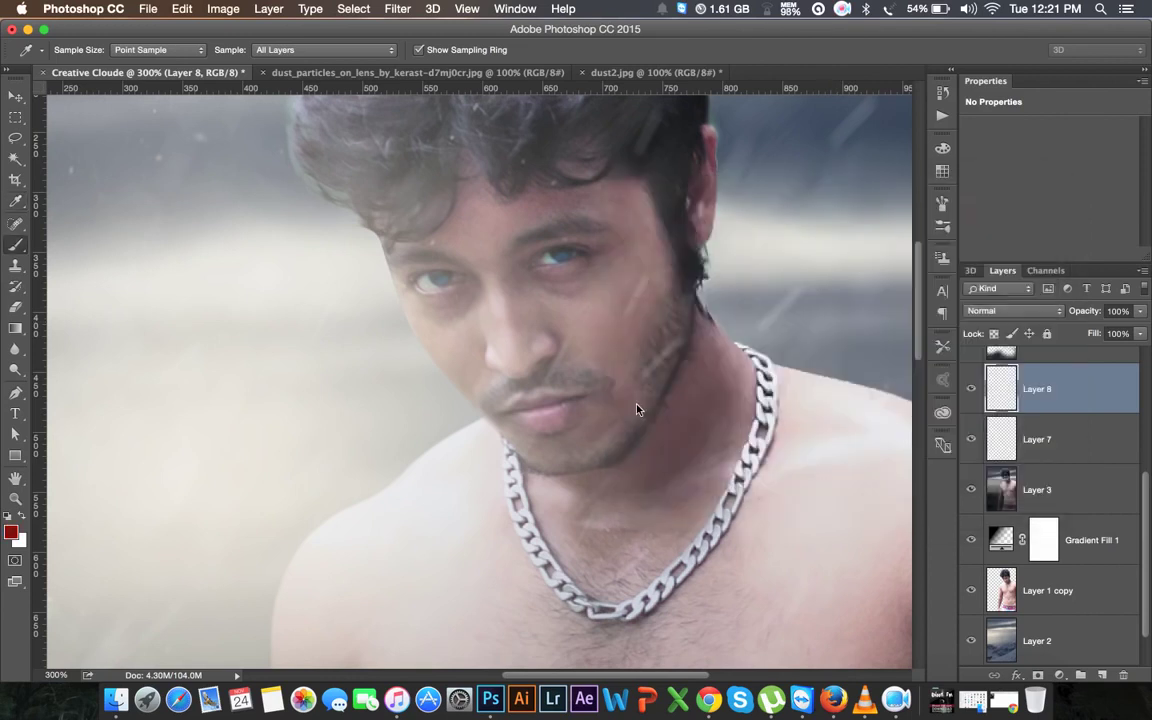
pyautogui.press('b')
pyautogui.moveTo(518, 412); pyautogui.dragTo(566, 410)
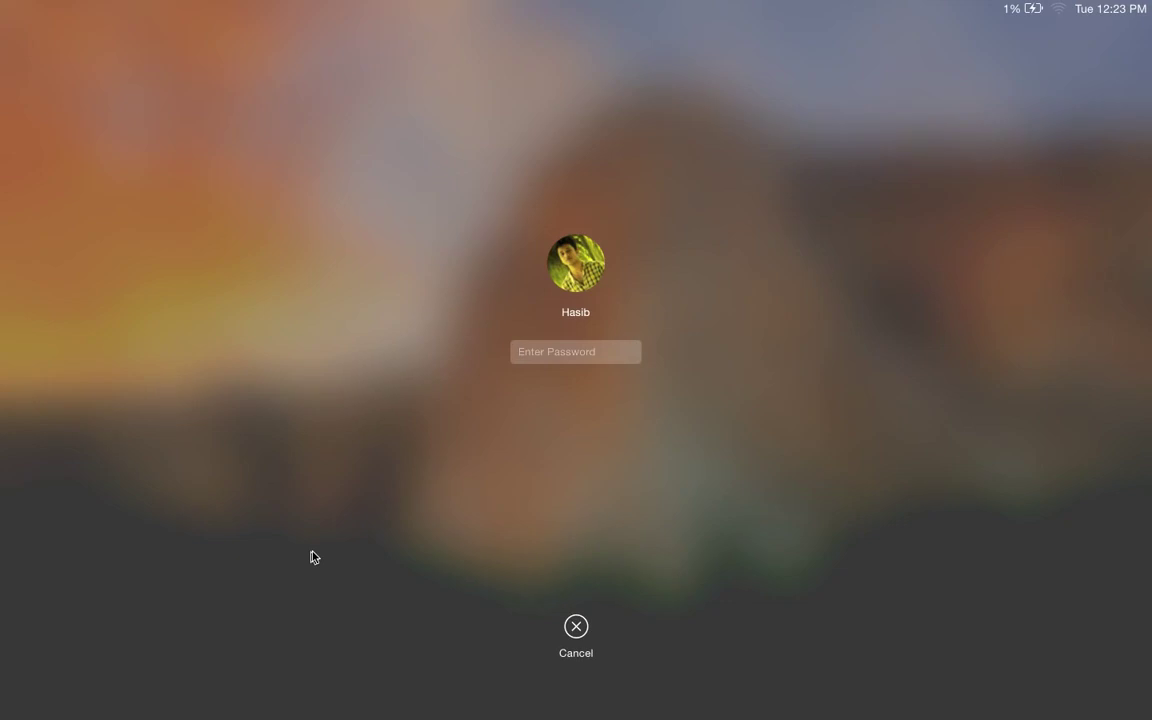
# - Enter the account password at the lock screen to unlock the Mac
pyautogui.write('a')
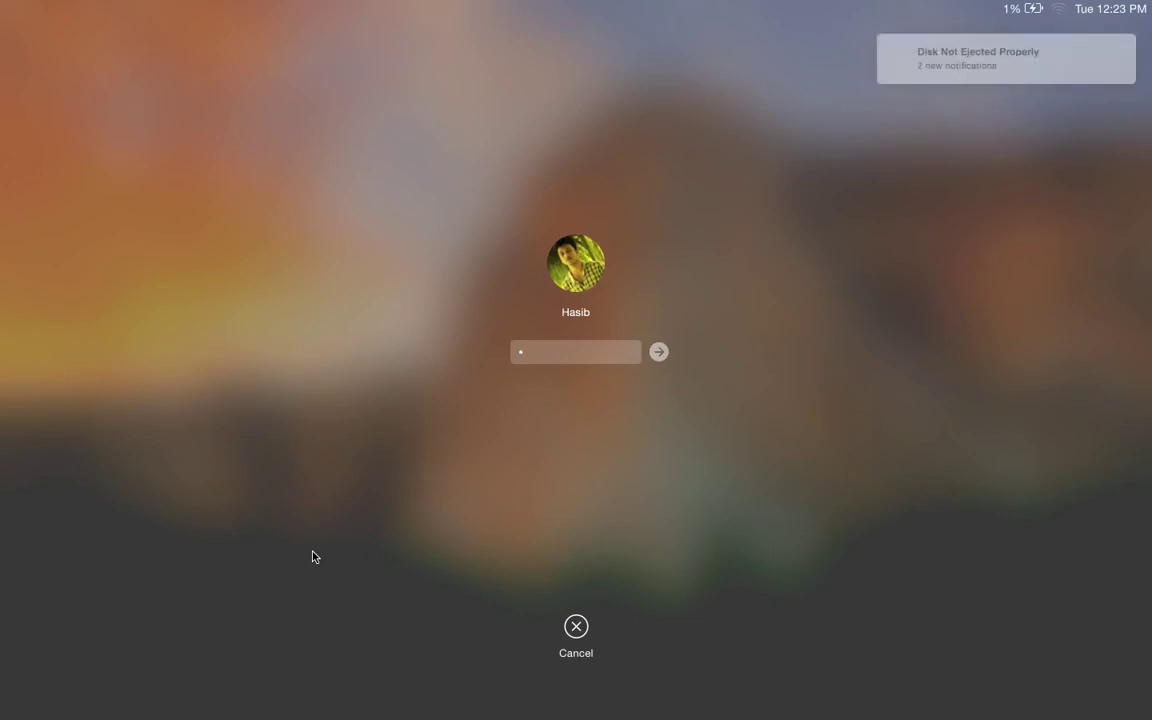
pyautogui.write('a')
pyautogui.write('a')
pyautogui.press('Return')
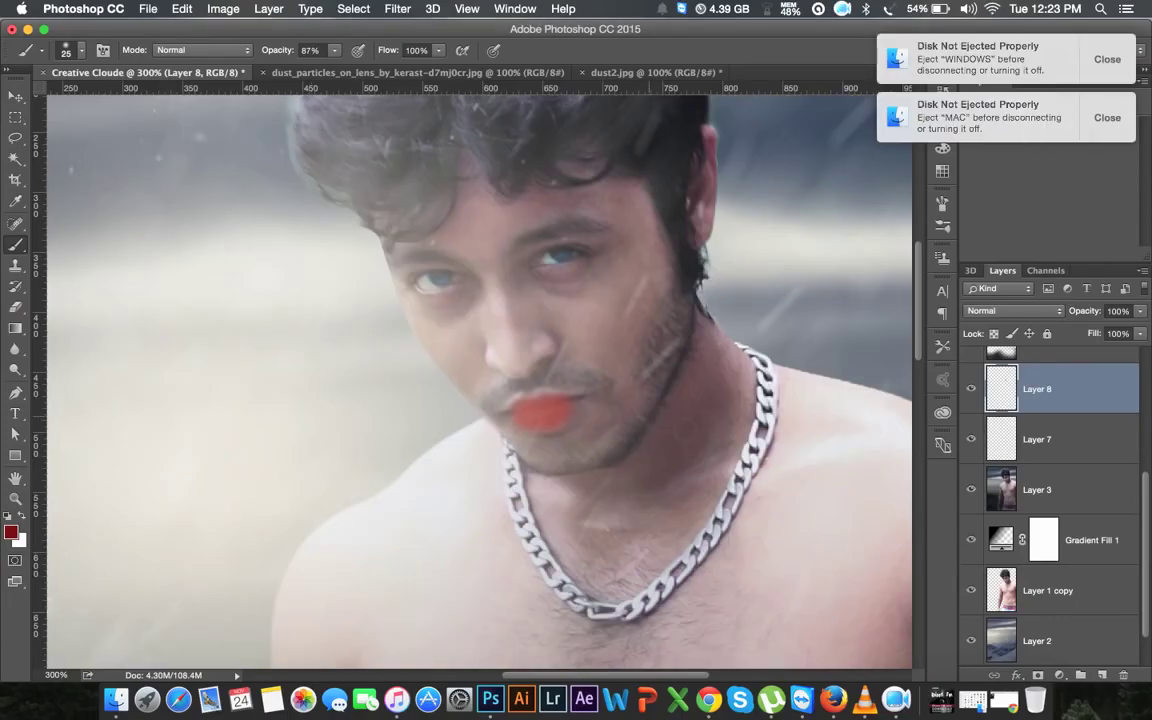
# - Dismiss the disk warnings and set Layer 8 to Soft Light after trying Color and Overlay
pyautogui.click(1107, 117)
pyautogui.click(1107, 59)
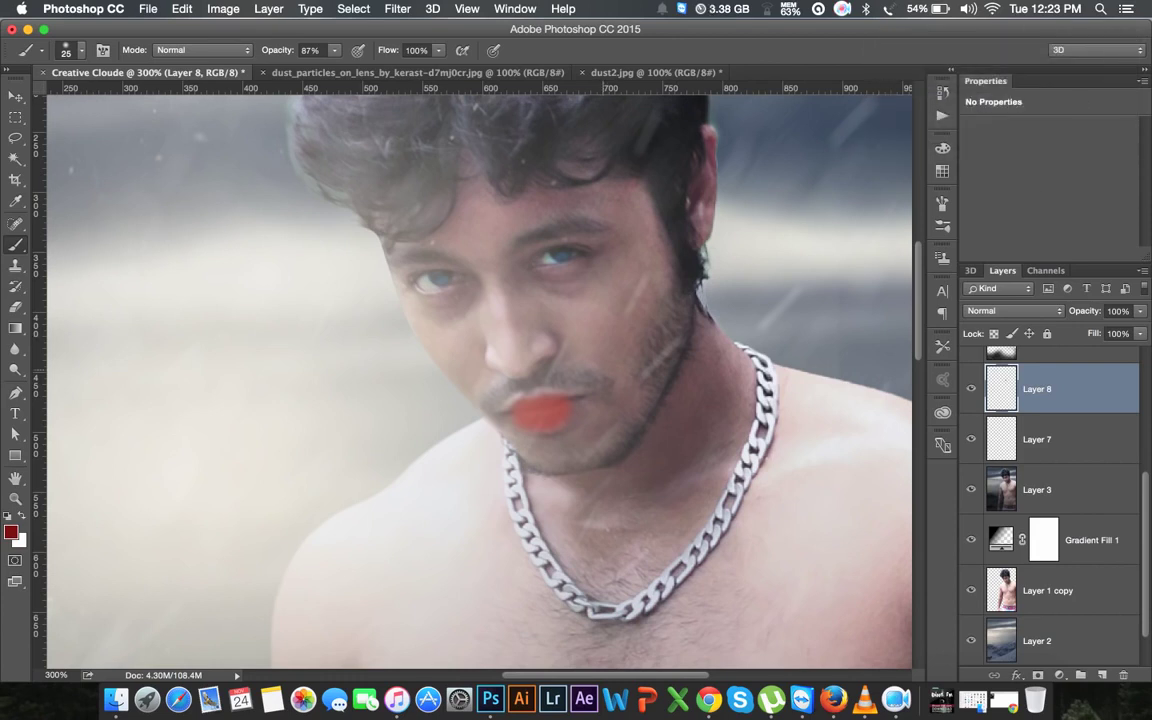
pyautogui.click(1053, 320)
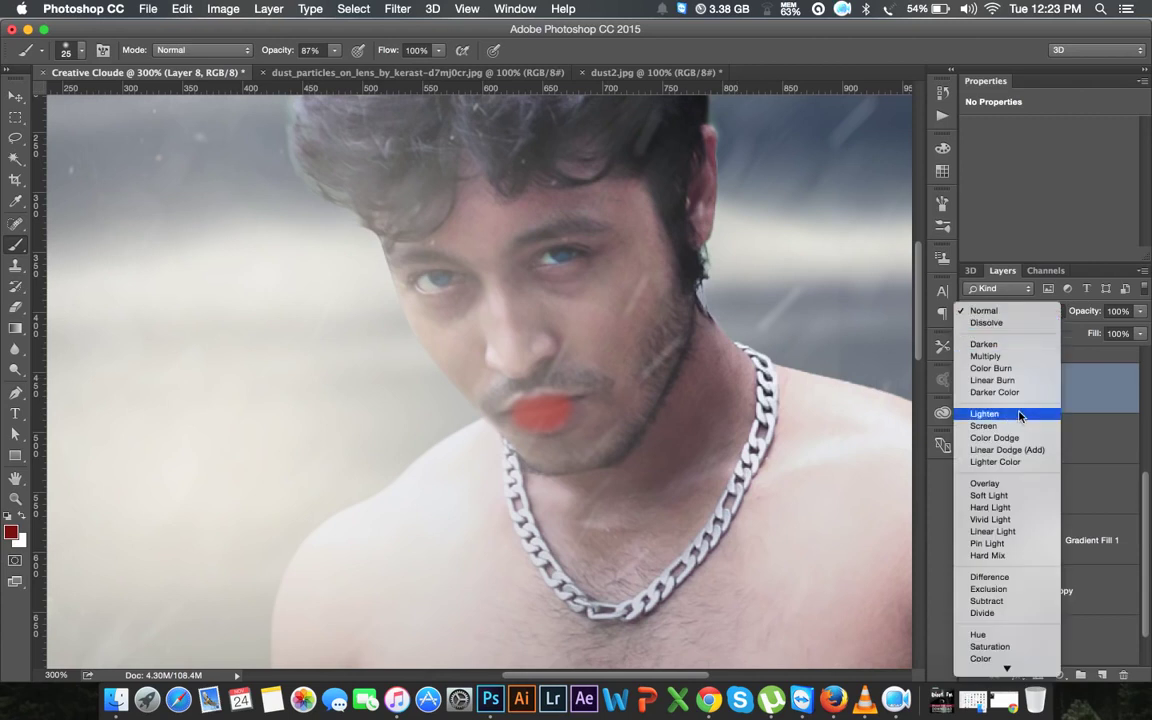
pyautogui.click(990, 658)
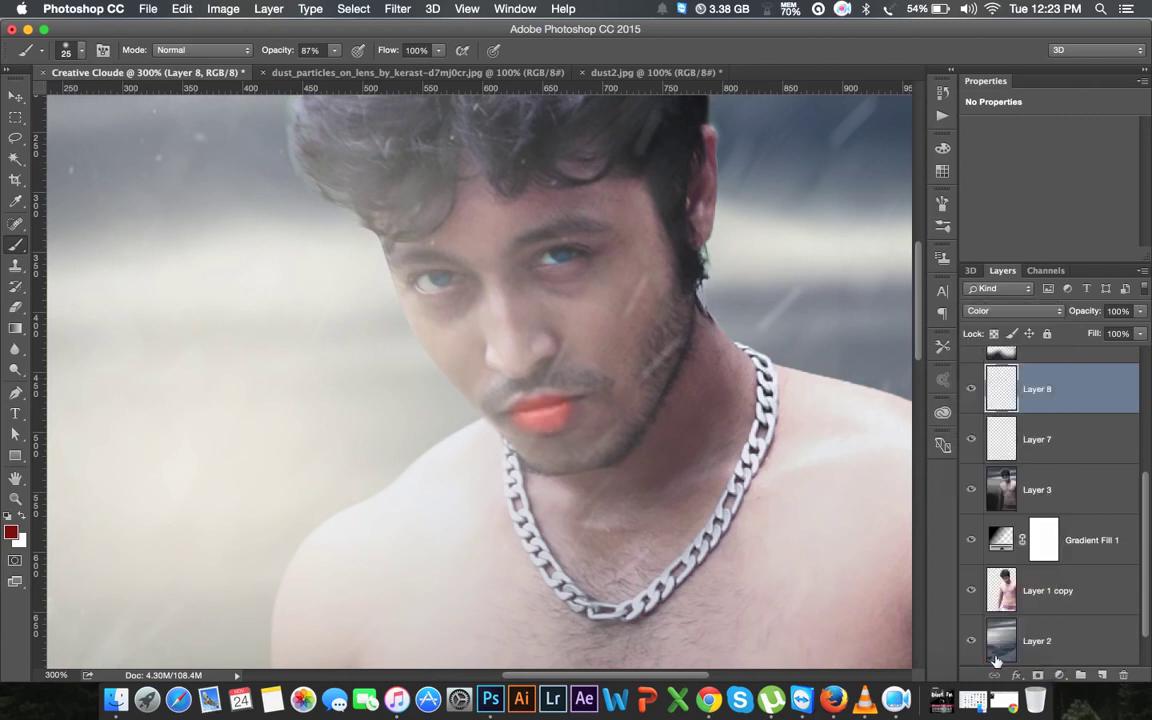
pyautogui.click(1010, 310)
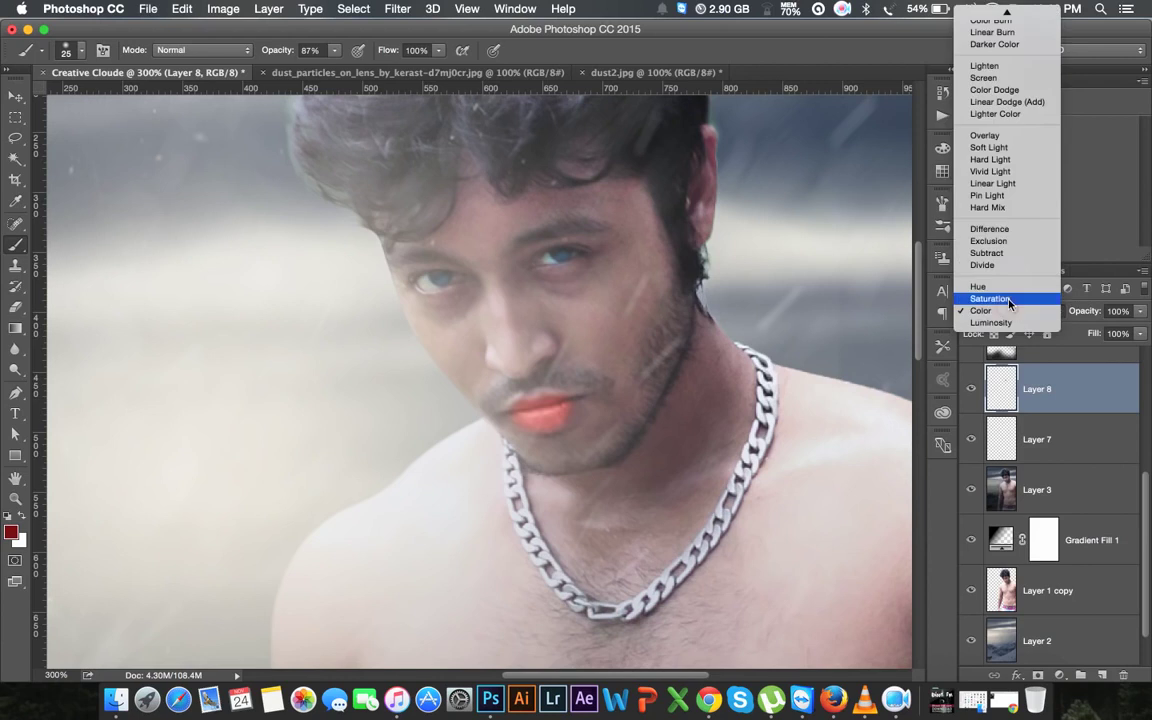
pyautogui.click(999, 150)
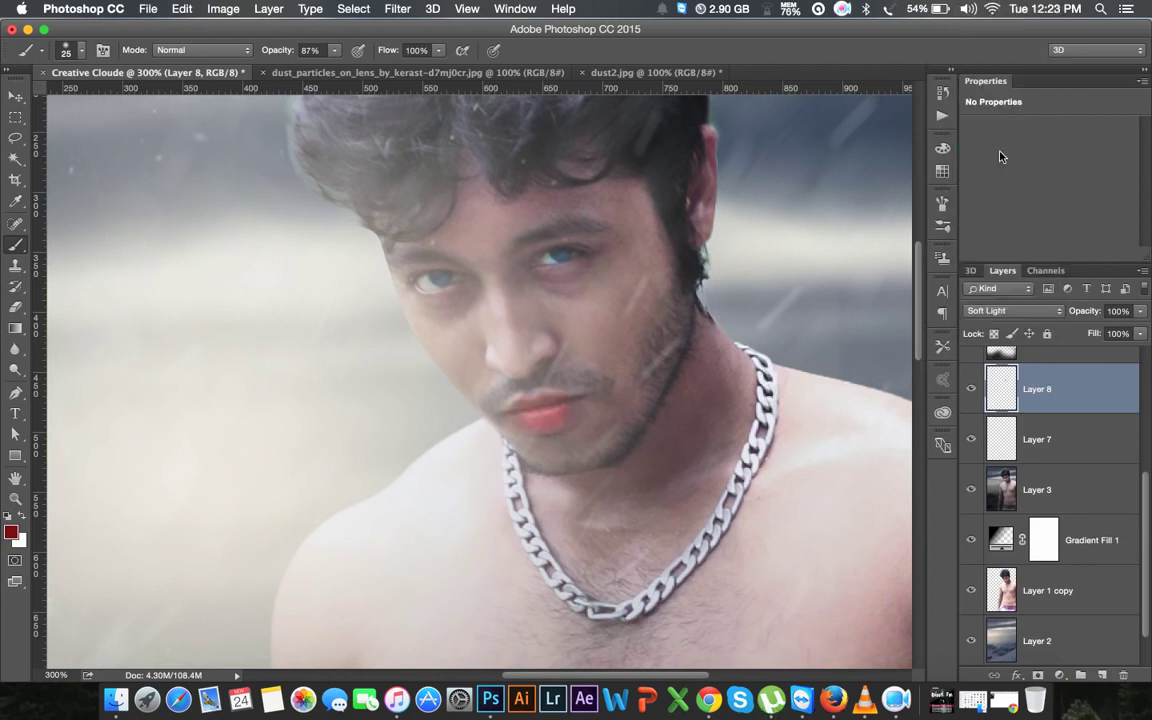
pyautogui.click(1020, 311)
pyautogui.click(1018, 299)
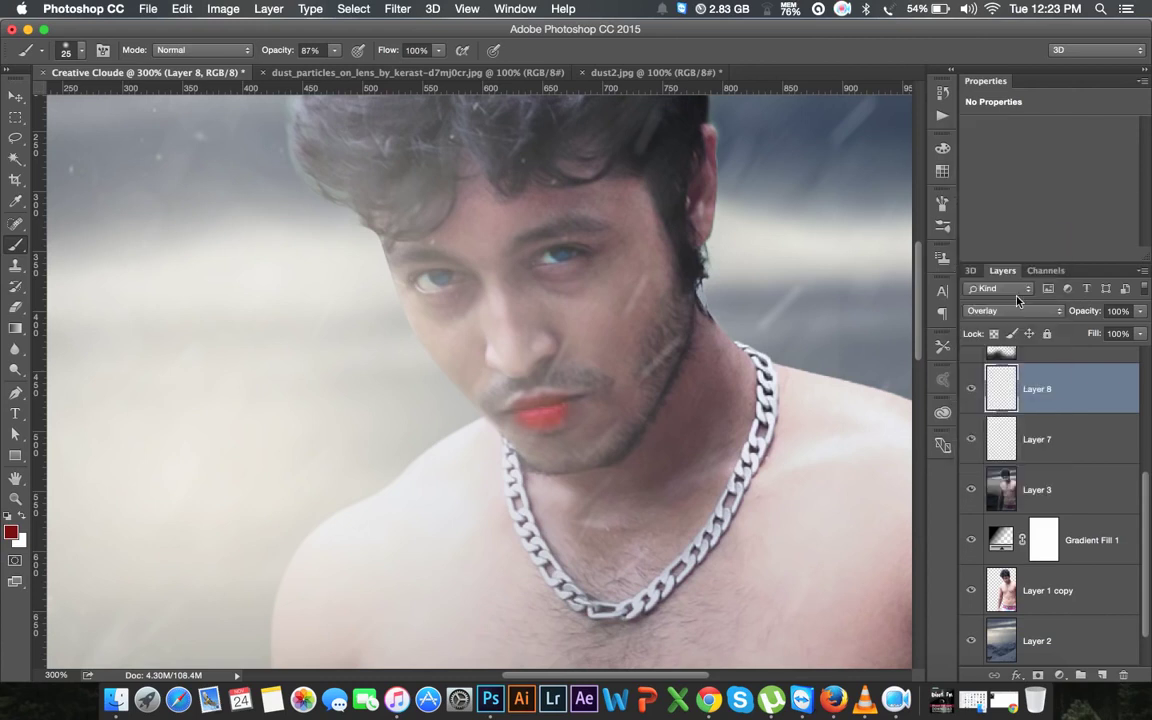
pyautogui.click(1016, 311)
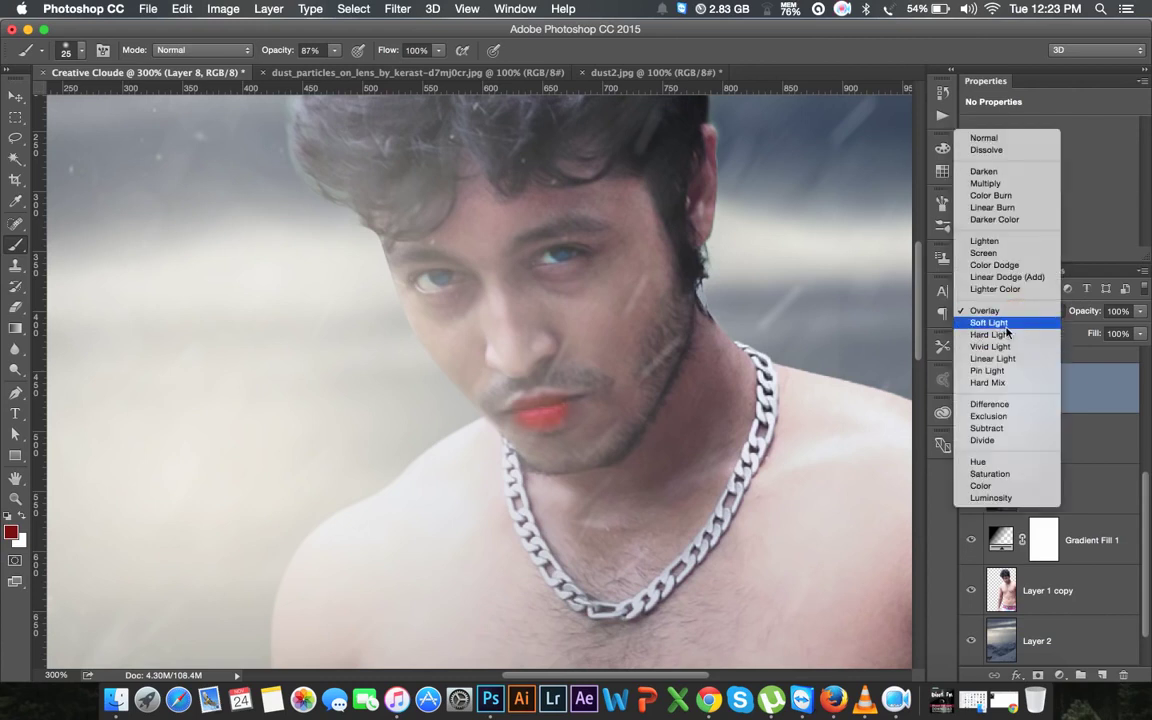
pyautogui.click(1000, 322)
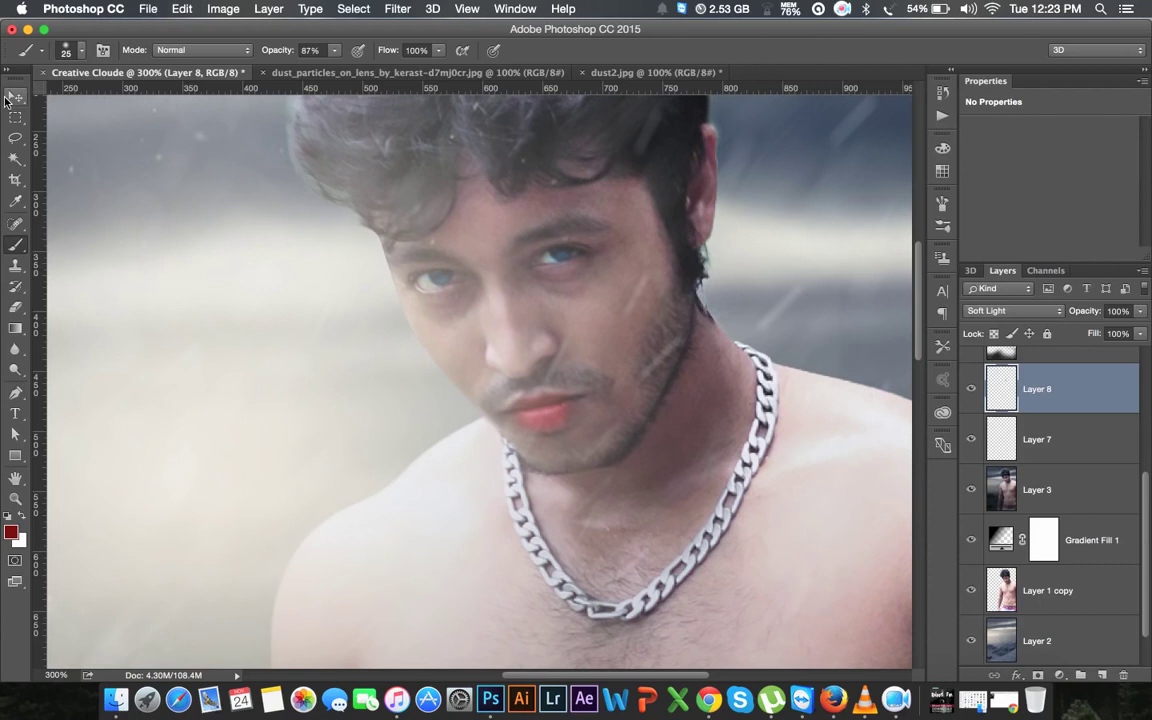
# - Lower Layer 8's opacity to 44% and zoom out to the whole image
pyautogui.click(7, 97)
pyautogui.moveTo(1087, 311); pyautogui.dragTo(1057, 311)
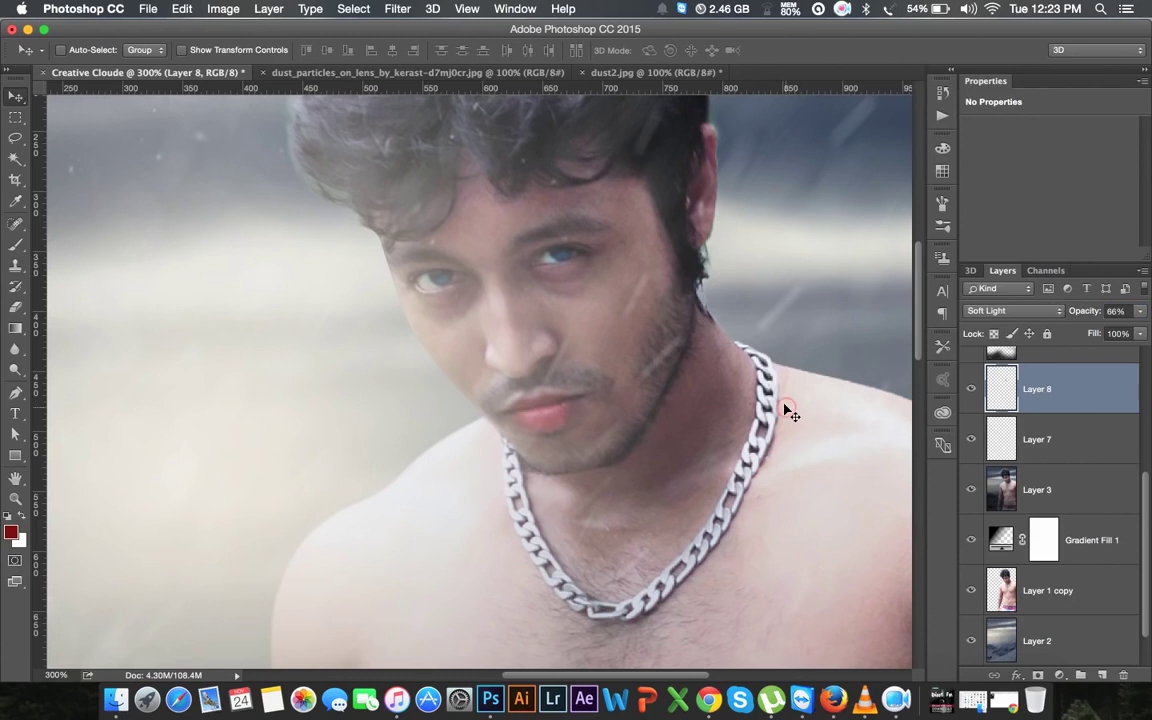
pyautogui.press('super+minus')
pyautogui.press('super+minus')
pyautogui.press('super+minus')
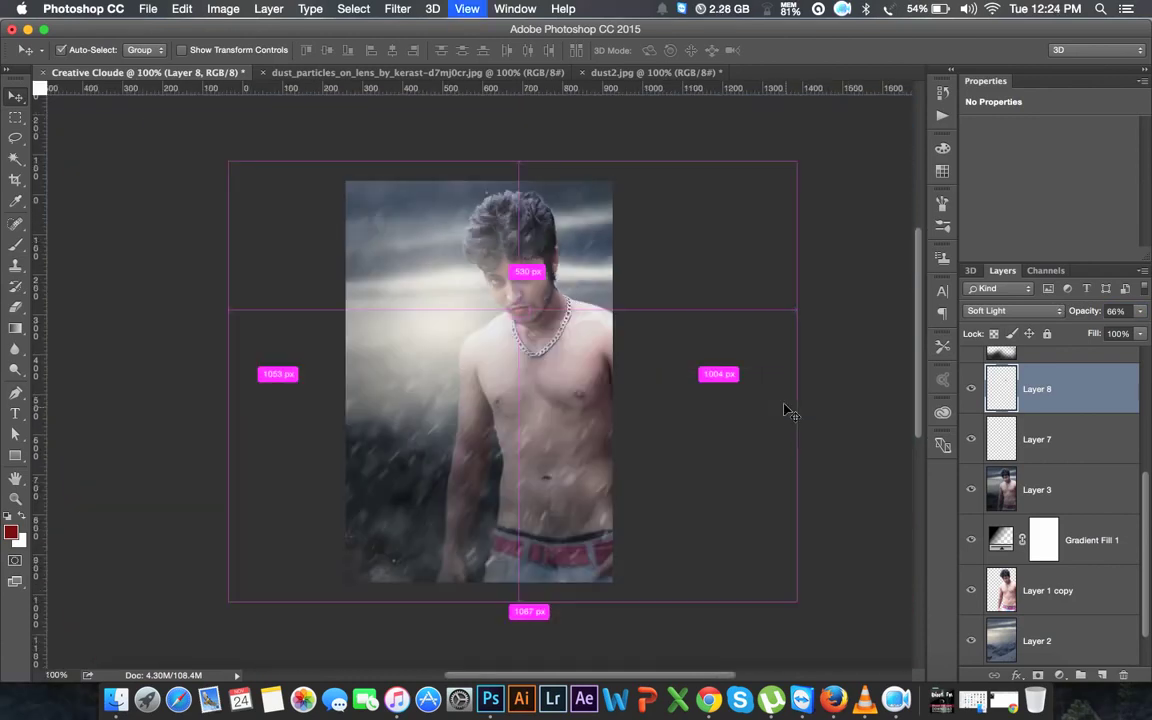
pyautogui.moveTo(1078, 311); pyautogui.dragTo(1080, 311)
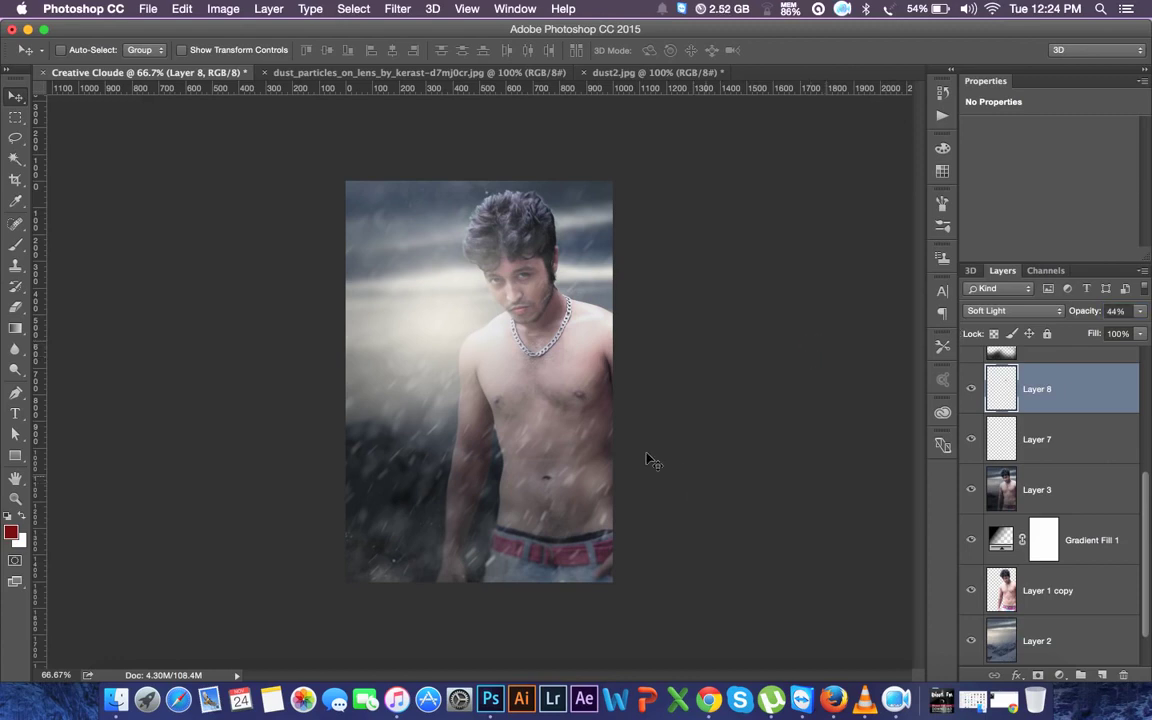
# - Pick the Type tool with white foreground and select the top layer, Layer 5 copy
pyautogui.click(15, 414)
pyautogui.click(8, 515)
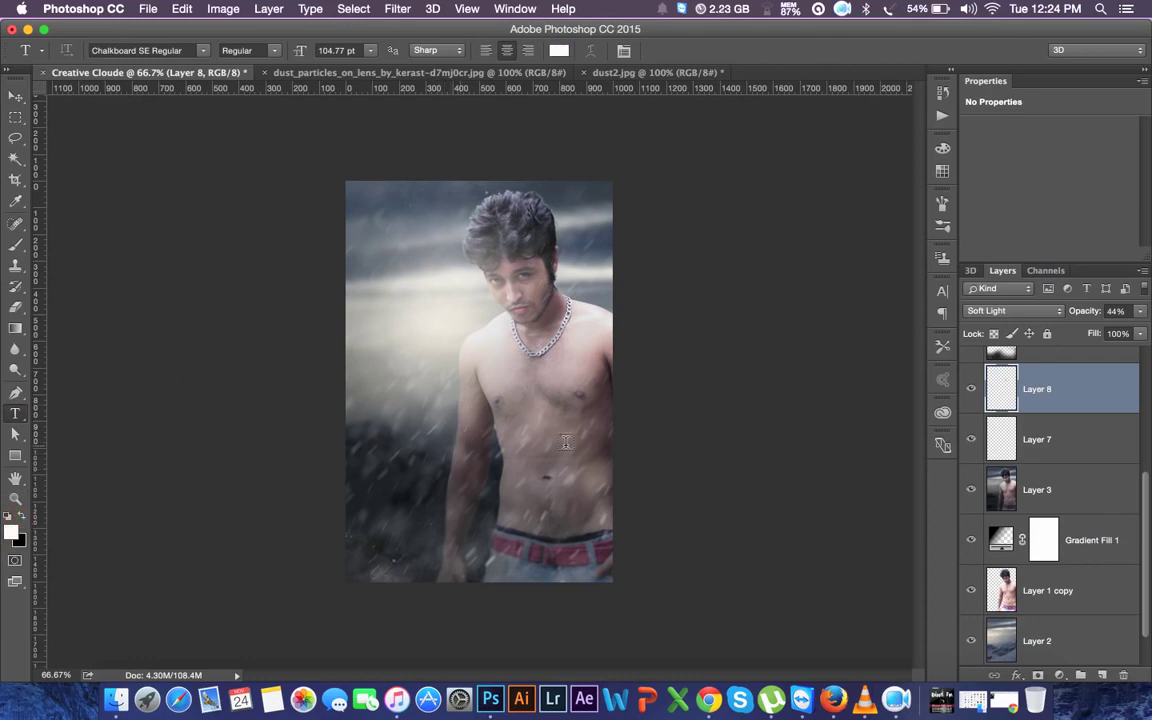
pyautogui.scroll(-1, 1094, 439)
pyautogui.scroll(5, 1094, 439)
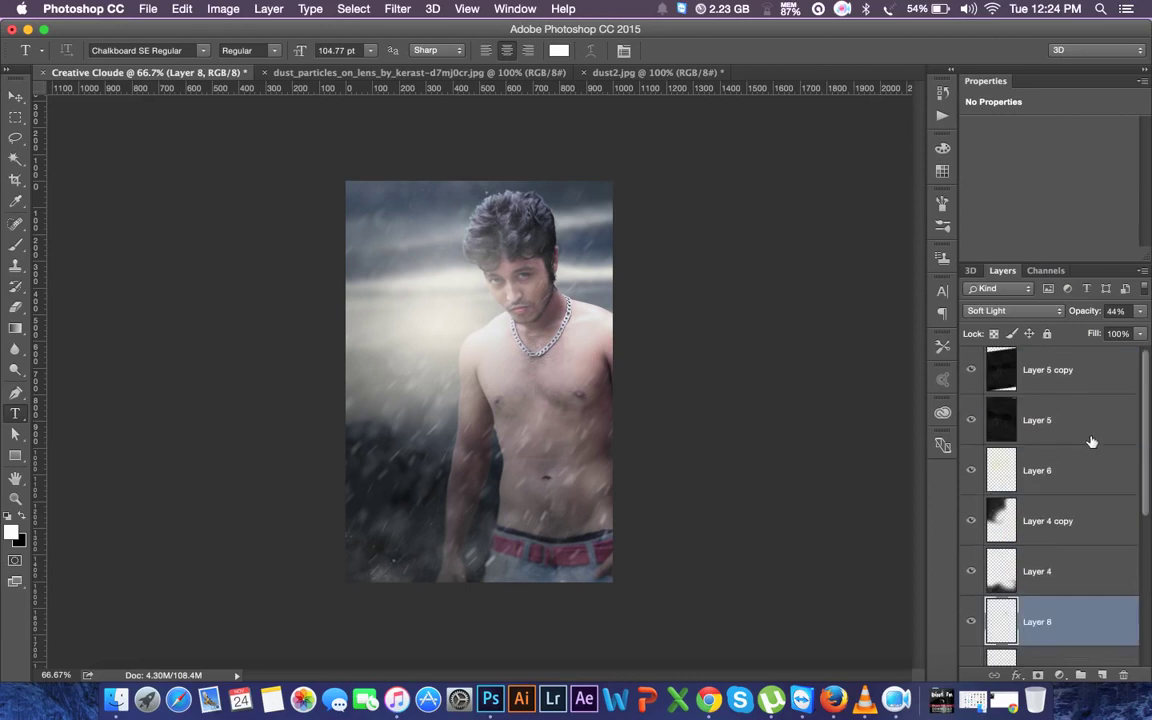
pyautogui.click(1075, 370)
pyautogui.scroll(-4, 1082, 577)
pyautogui.scroll(-2, 1082, 577)
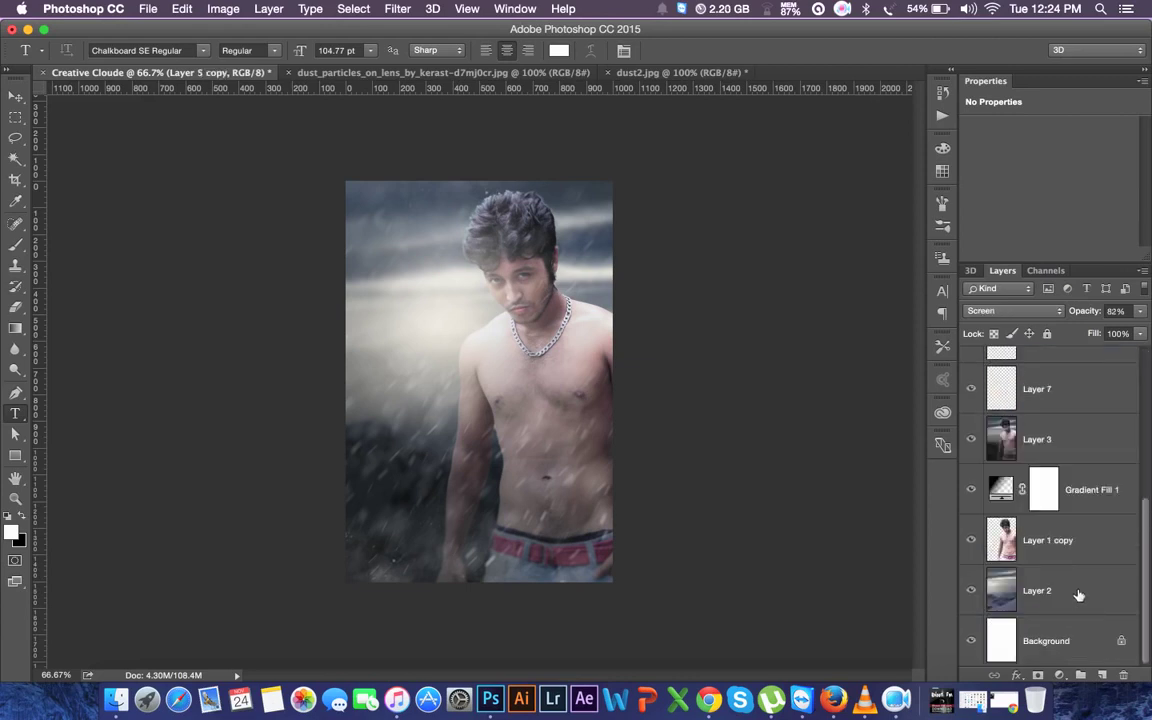
# - Group all layers from Layer 5 copy down to Layer 2 into Group 1
pyautogui.keyDown('shift'); pyautogui.click(1077, 594); pyautogui.keyUp('shift')
pyautogui.press('super+g')
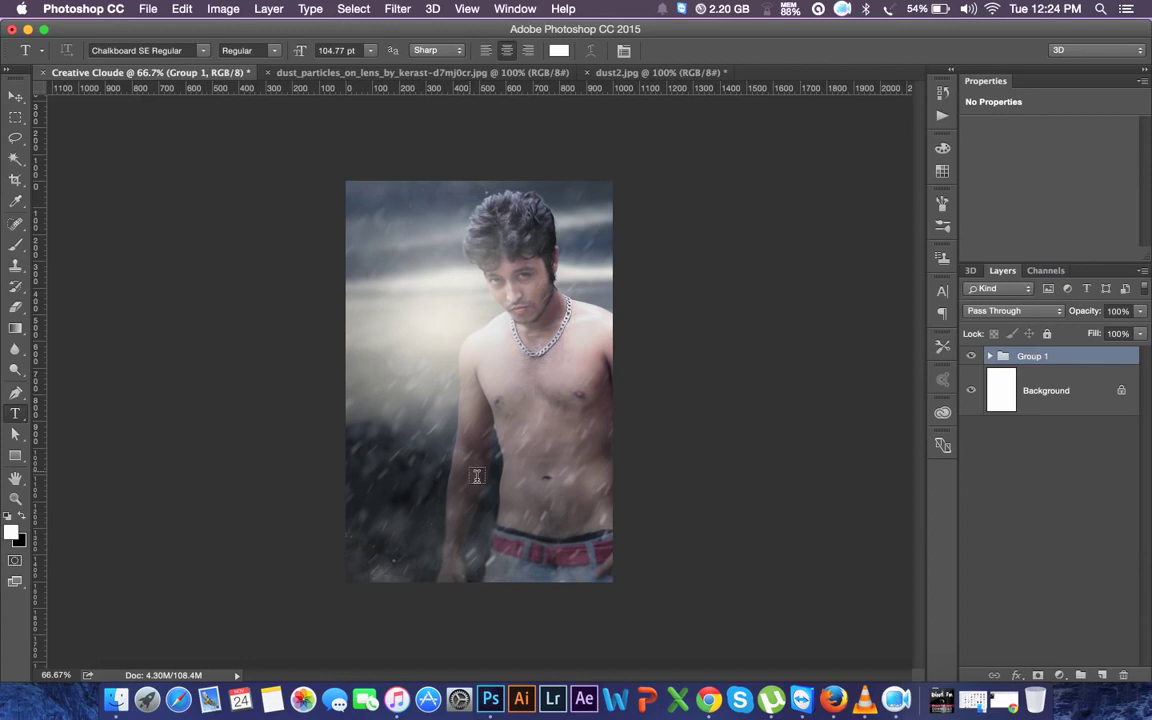
pyautogui.click(222, 9)
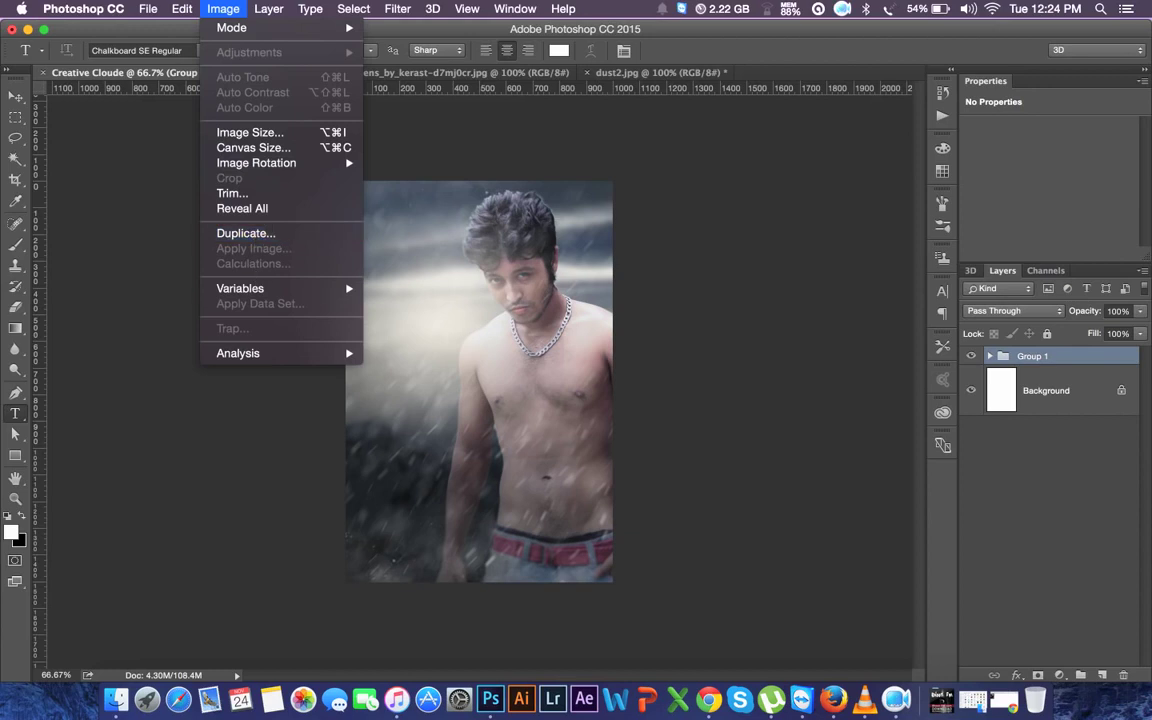
pyautogui.click(1068, 390)
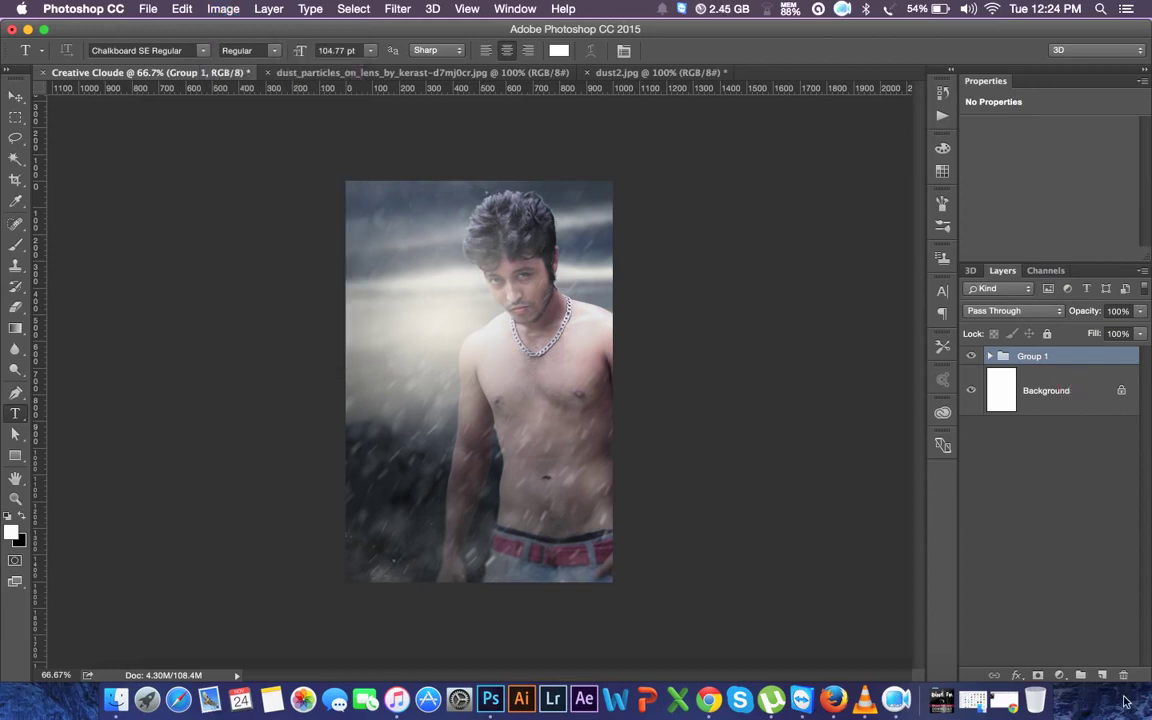
# - Fill a new Layer 9 with the merged image via Apply Image, then add a Curves adjustment
pyautogui.press('super+shift+alt+n')
pyautogui.press('super+a')
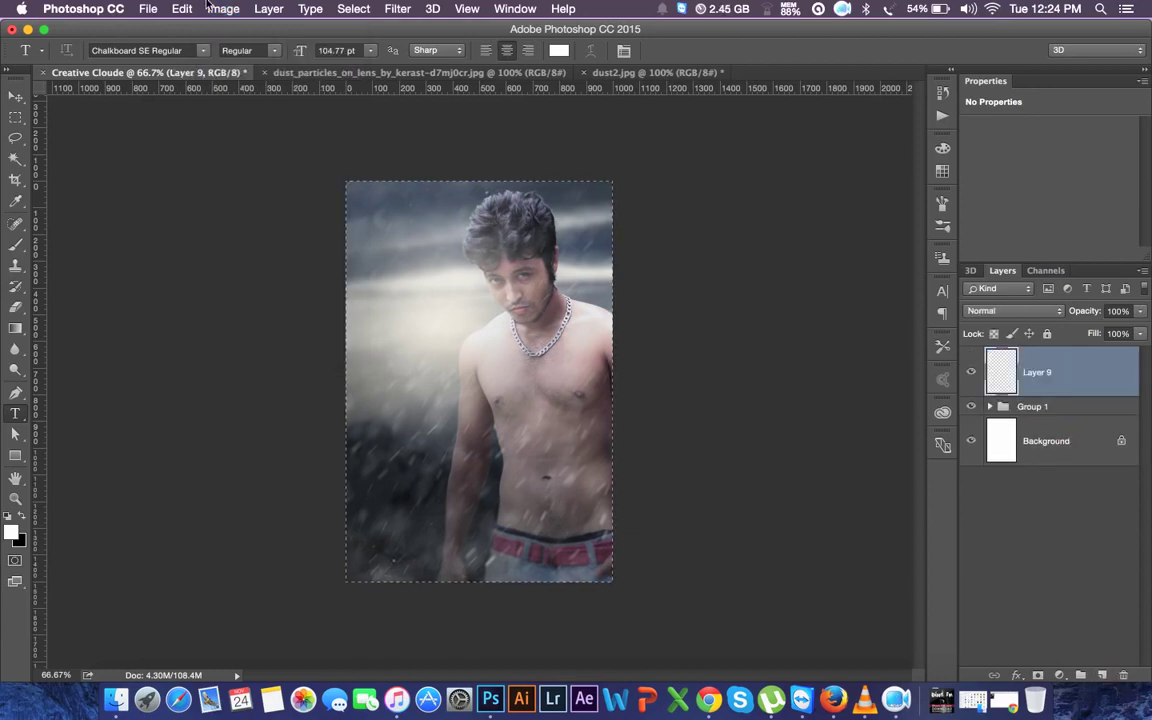
pyautogui.click(223, 9)
pyautogui.click(255, 247)
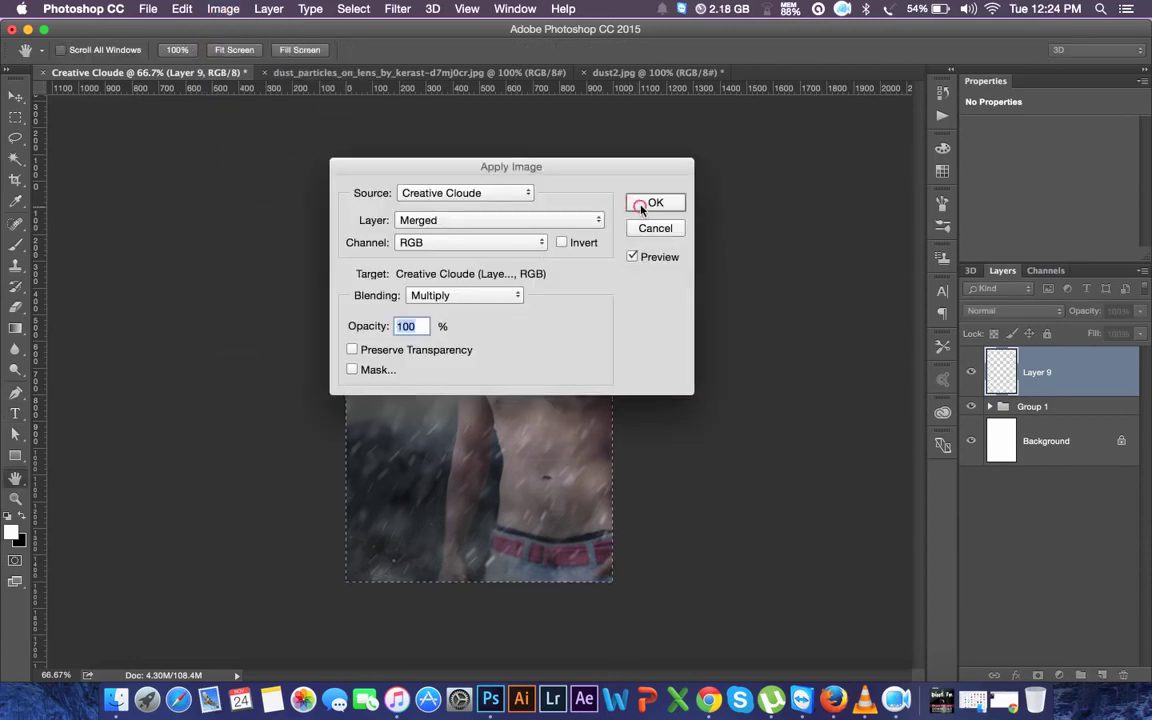
pyautogui.click(645, 205)
pyautogui.press('super+d')
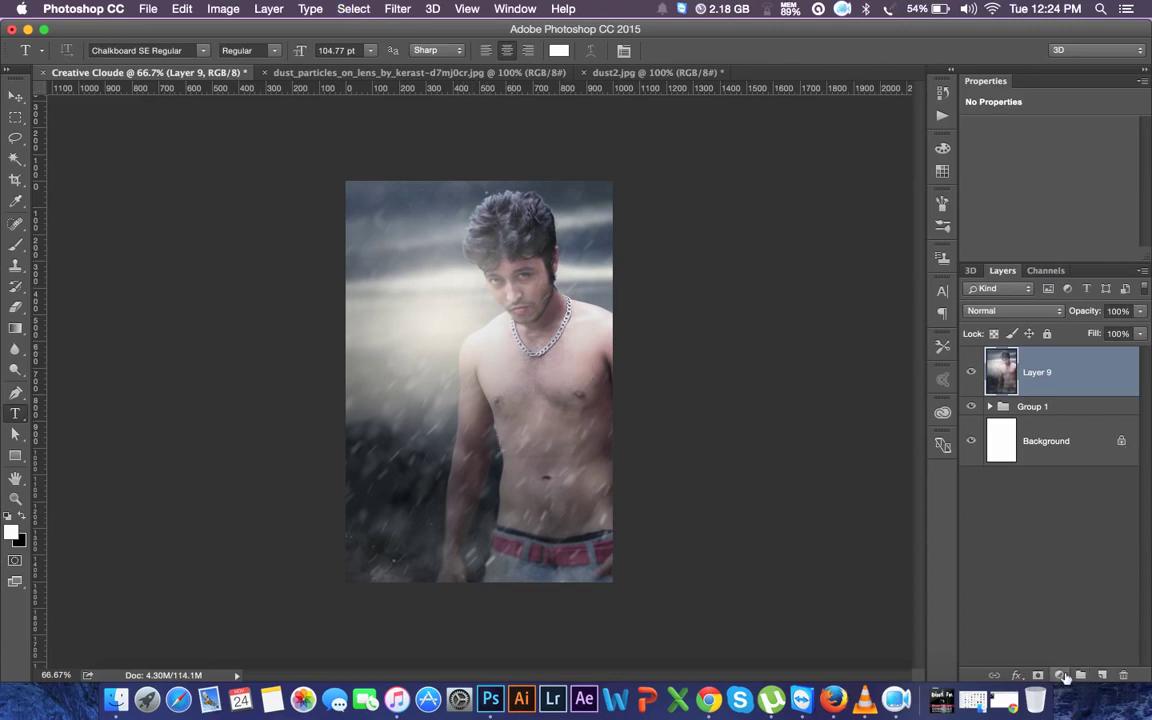
pyautogui.click(1059, 675)
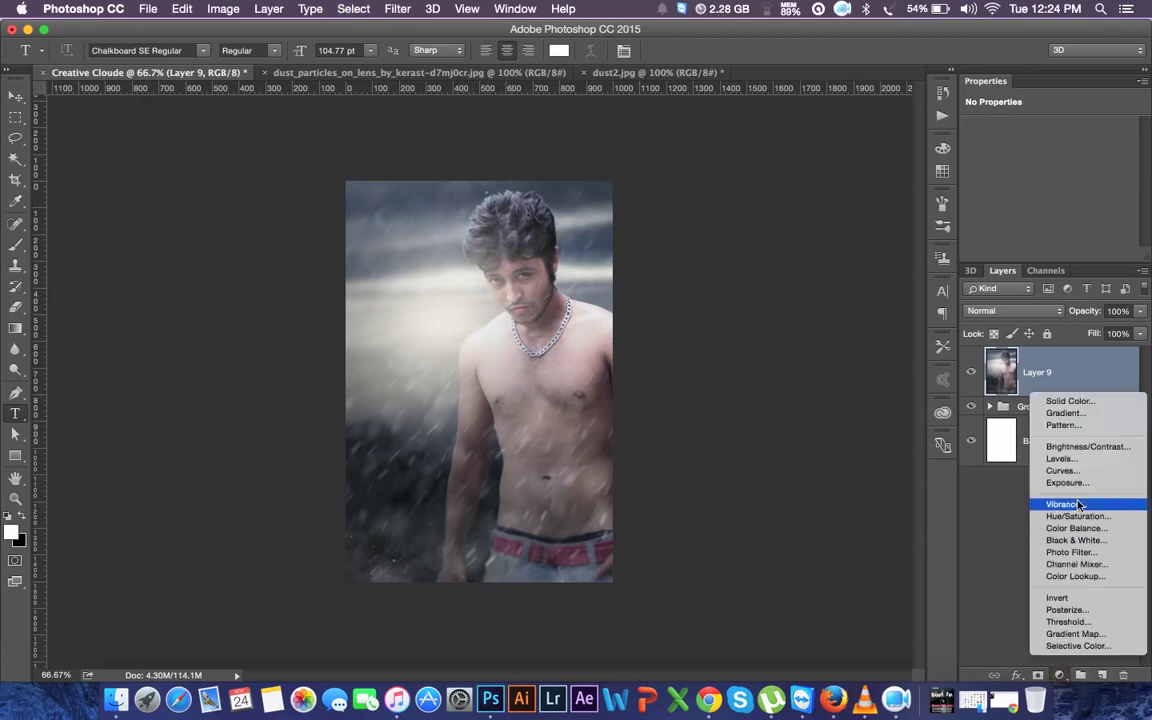
pyautogui.click(1062, 470)
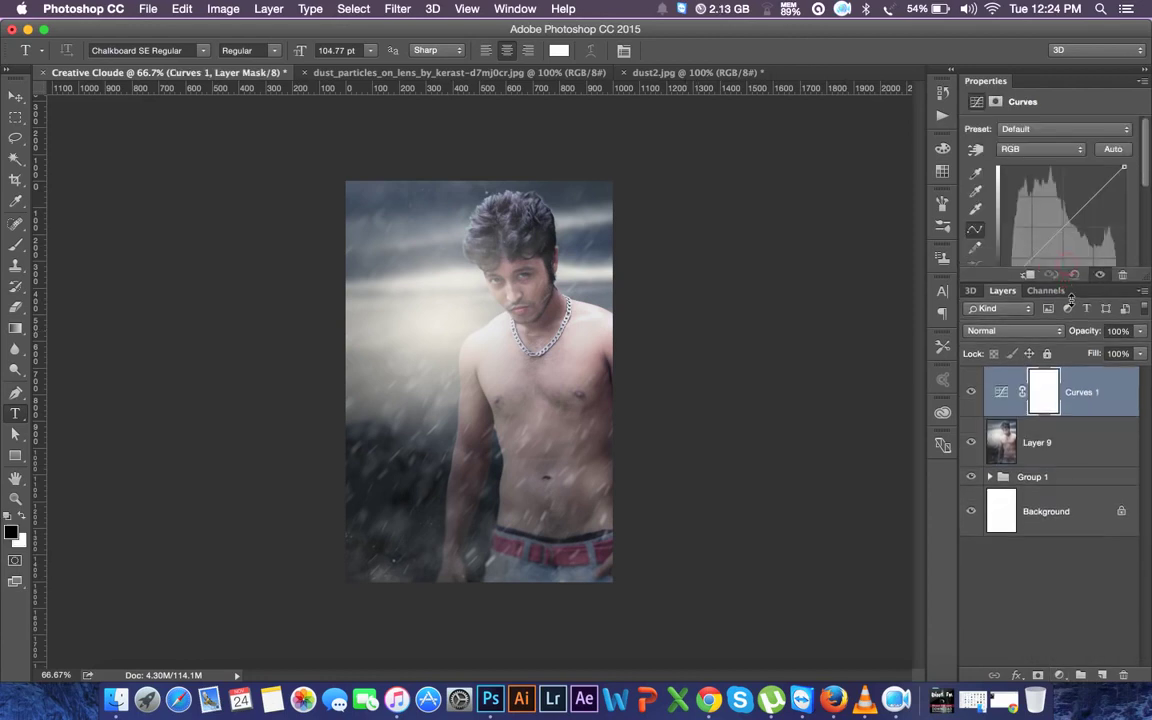
# - Lower both RGB curve points slightly to darken the portrait
pyautogui.moveTo(1071, 262); pyautogui.dragTo(1071, 350)
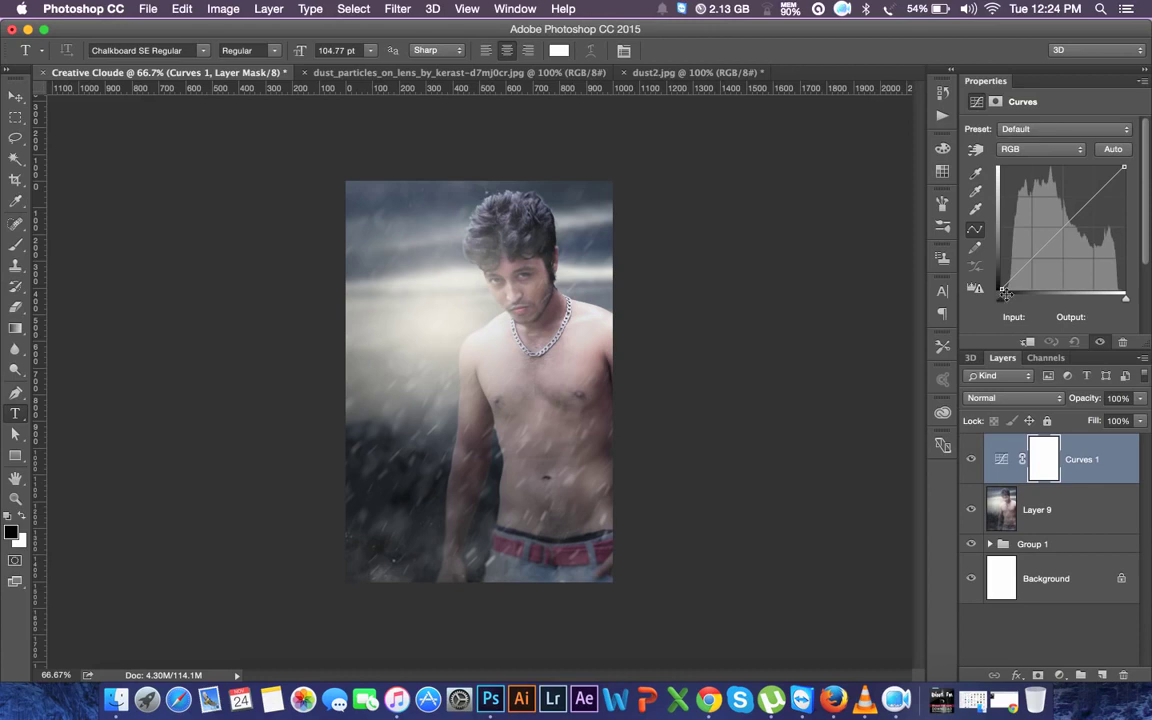
pyautogui.moveTo(1085, 207); pyautogui.dragTo(1087, 200)
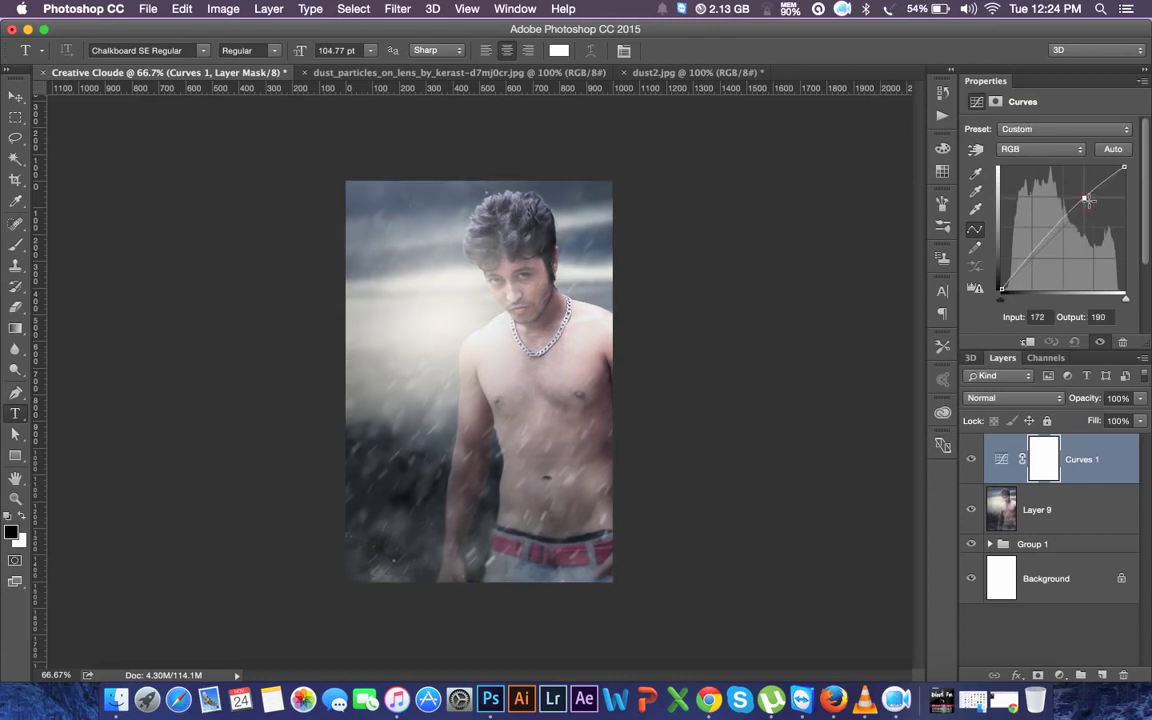
pyautogui.moveTo(1050, 237); pyautogui.dragTo(1050, 245)
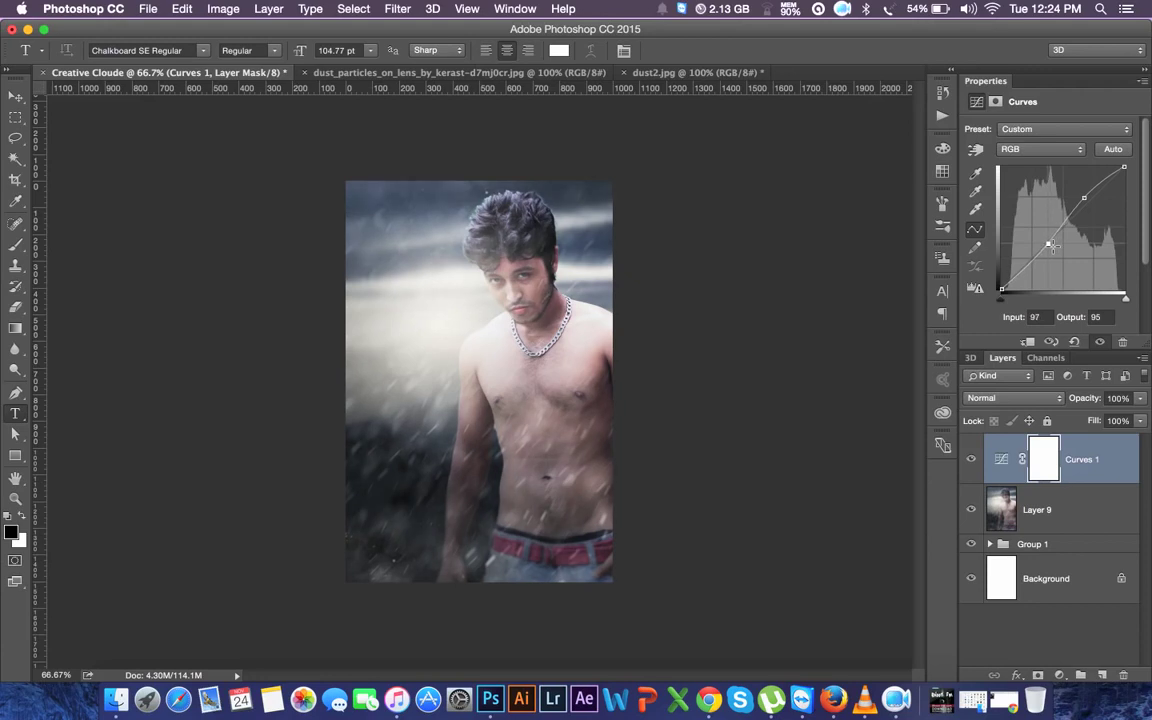
pyautogui.moveTo(1085, 198); pyautogui.dragTo(1094, 207)
pyautogui.moveTo(1050, 245); pyautogui.dragTo(1053, 251)
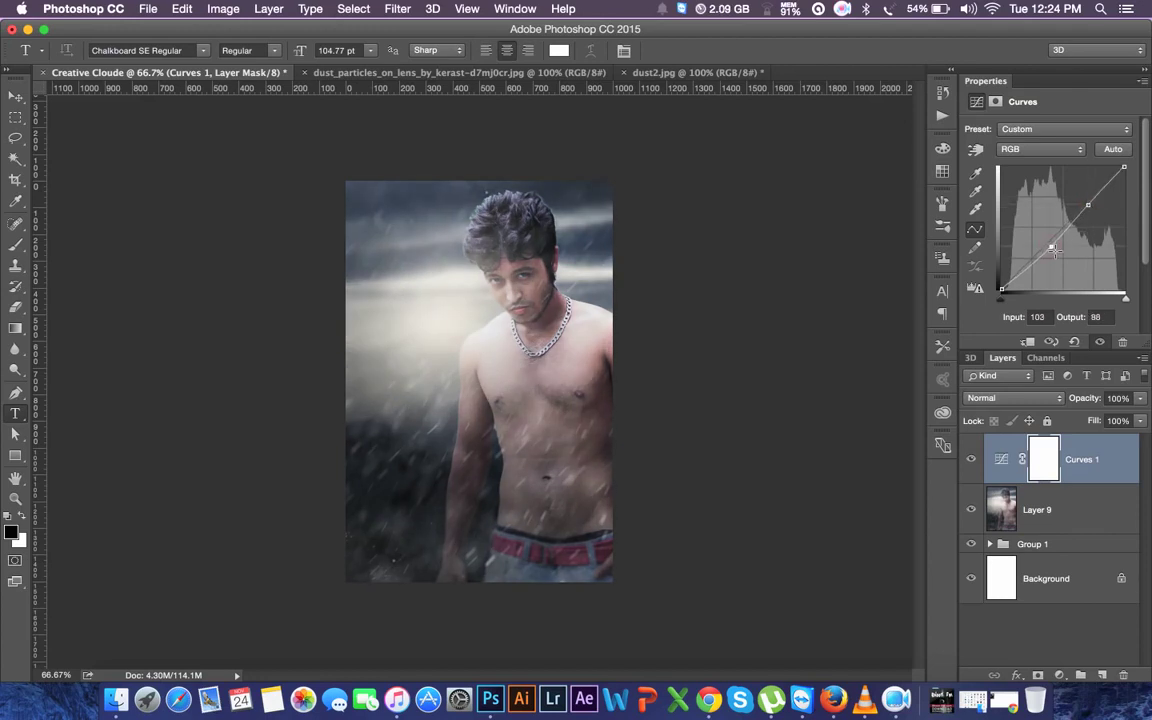
# - On the Blue channel curve, lift the shadows to input 12, output 20 for a cool tint
pyautogui.click(1040, 149)
pyautogui.click(1037, 174)
pyautogui.click(1030, 129)
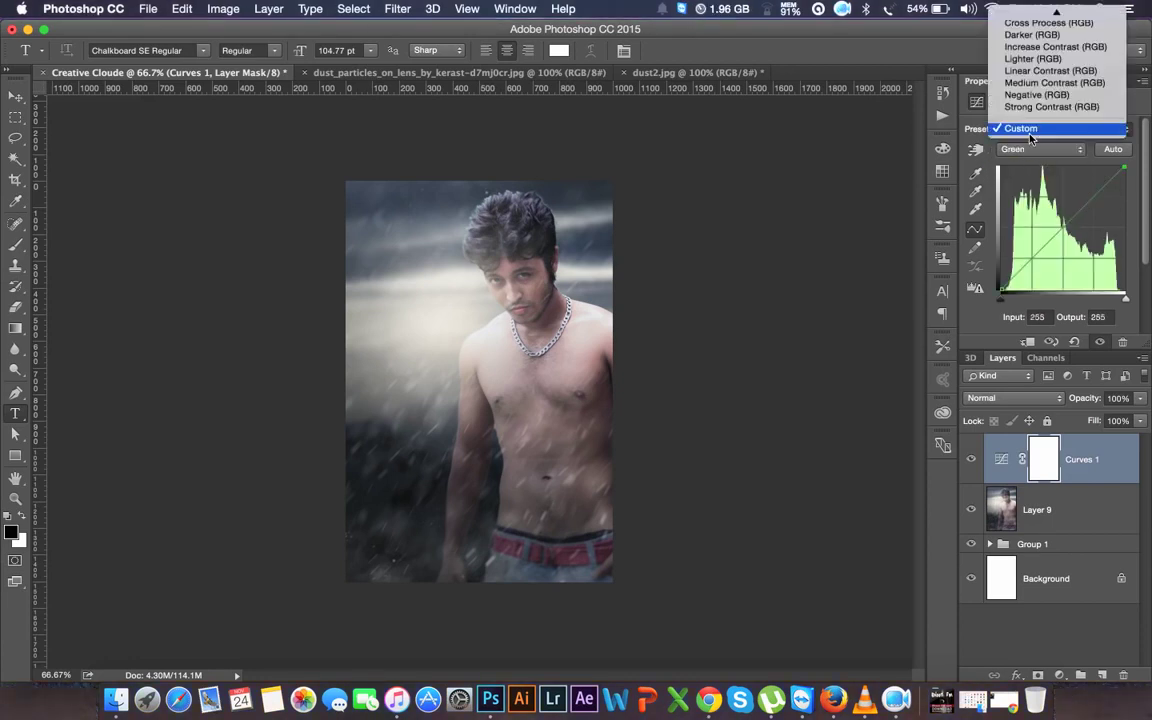
pyautogui.click(1032, 153)
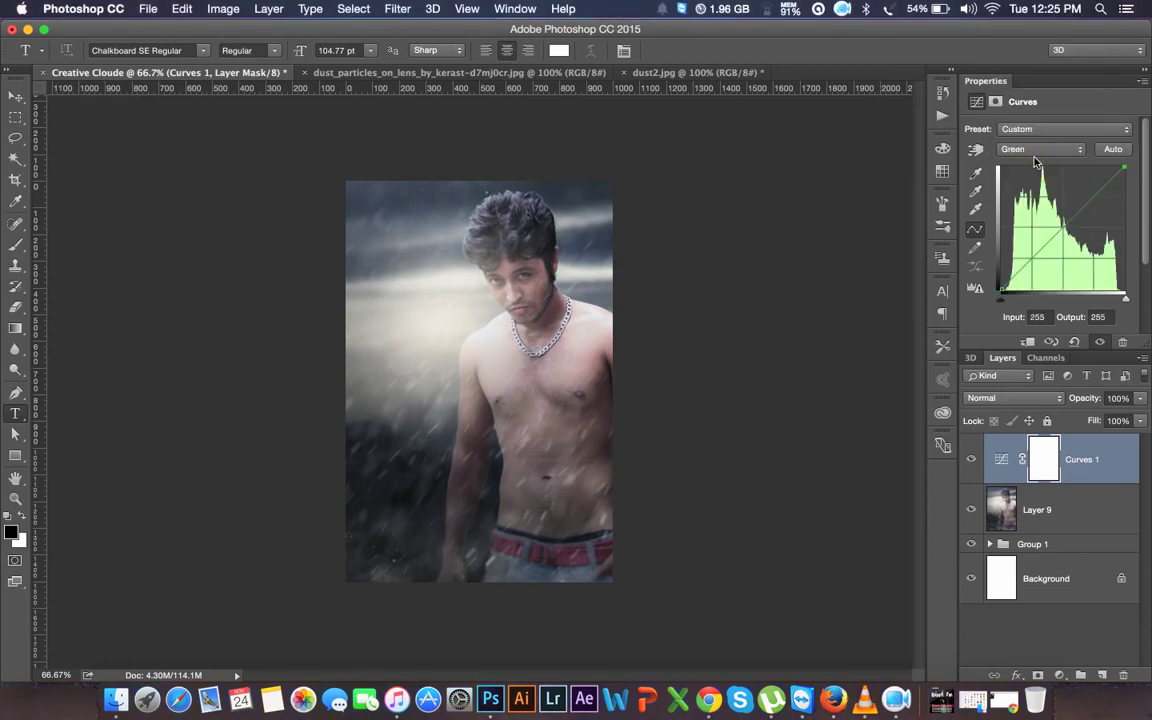
pyautogui.click(1037, 152)
pyautogui.click(1035, 162)
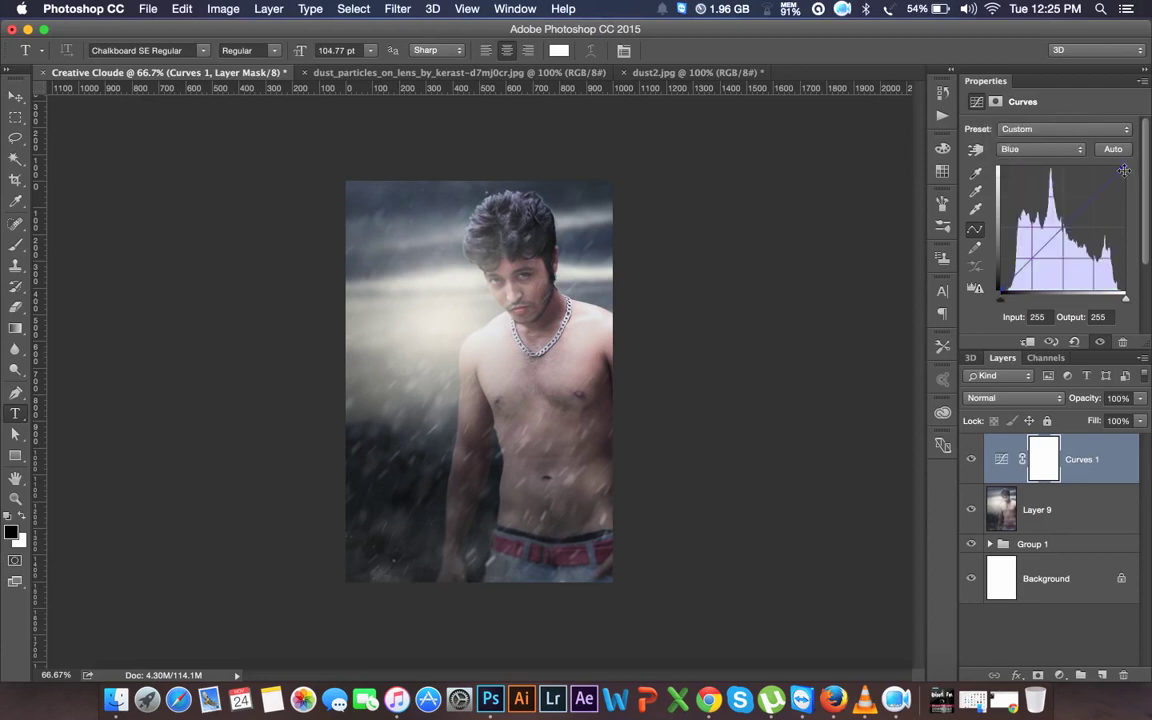
pyautogui.moveTo(1124, 170); pyautogui.dragTo(1124, 175)
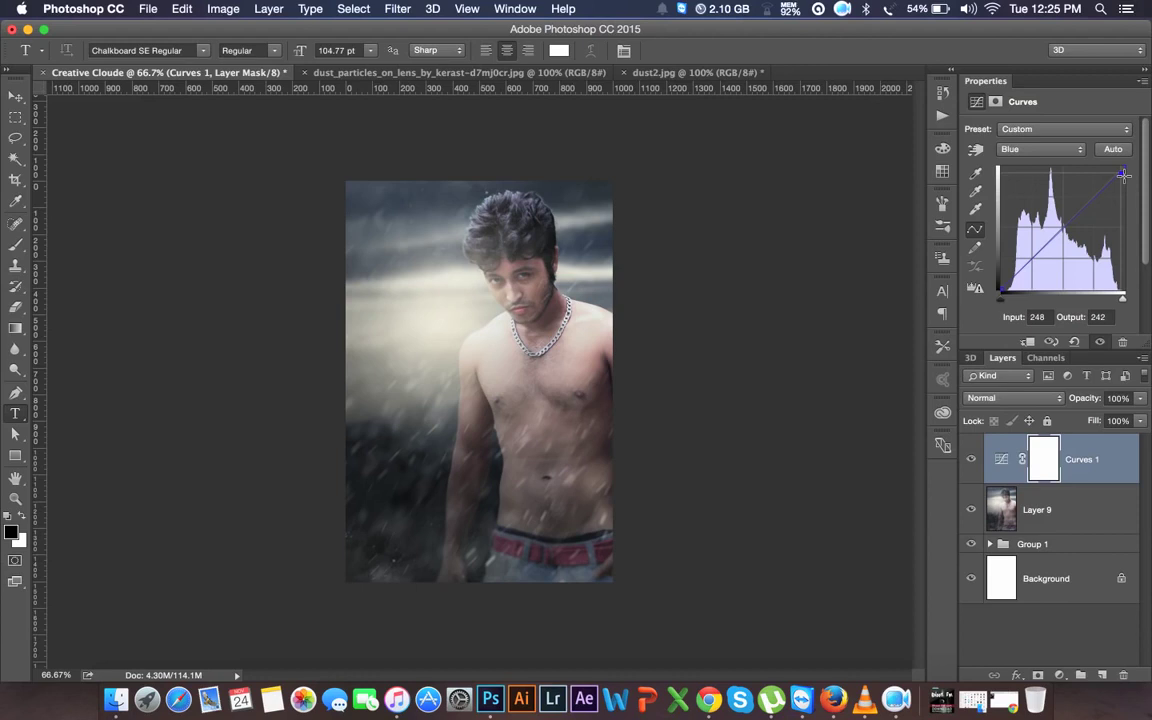
pyautogui.moveTo(1000, 292); pyautogui.dragTo(1010, 280)
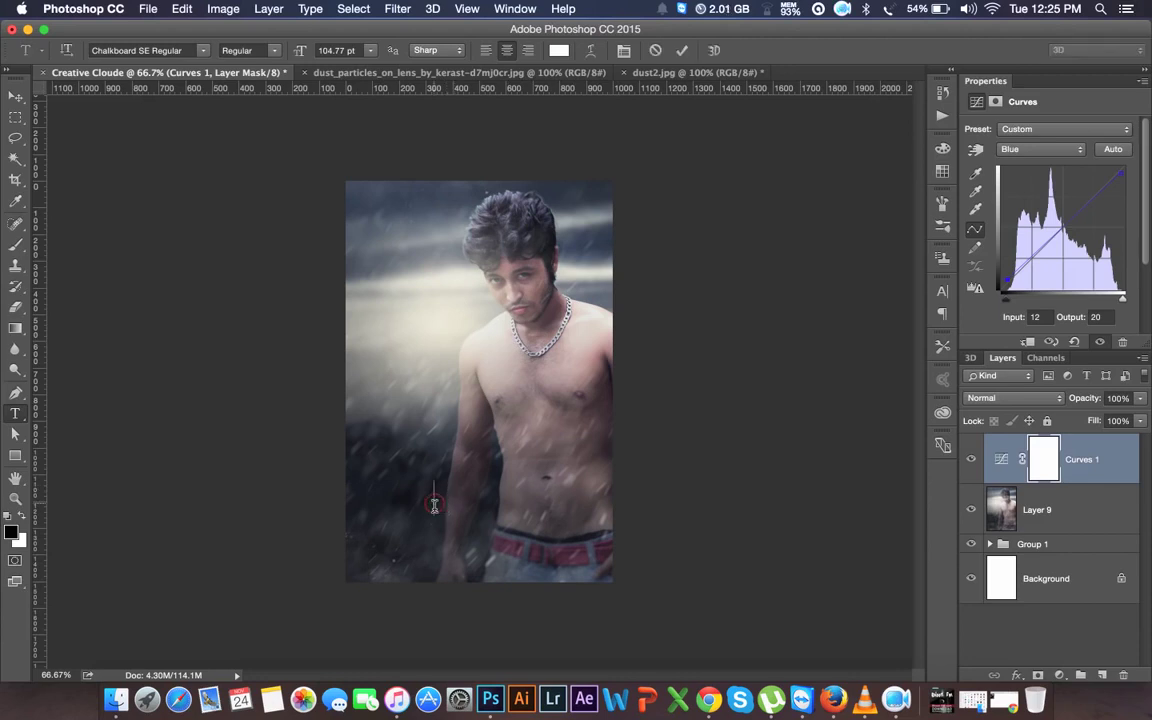
# - Type the two-line title 'Creative' / 'Cloude' over the lower torso and nudge it into place
pyautogui.click(434, 505)
pyautogui.write('Creati')
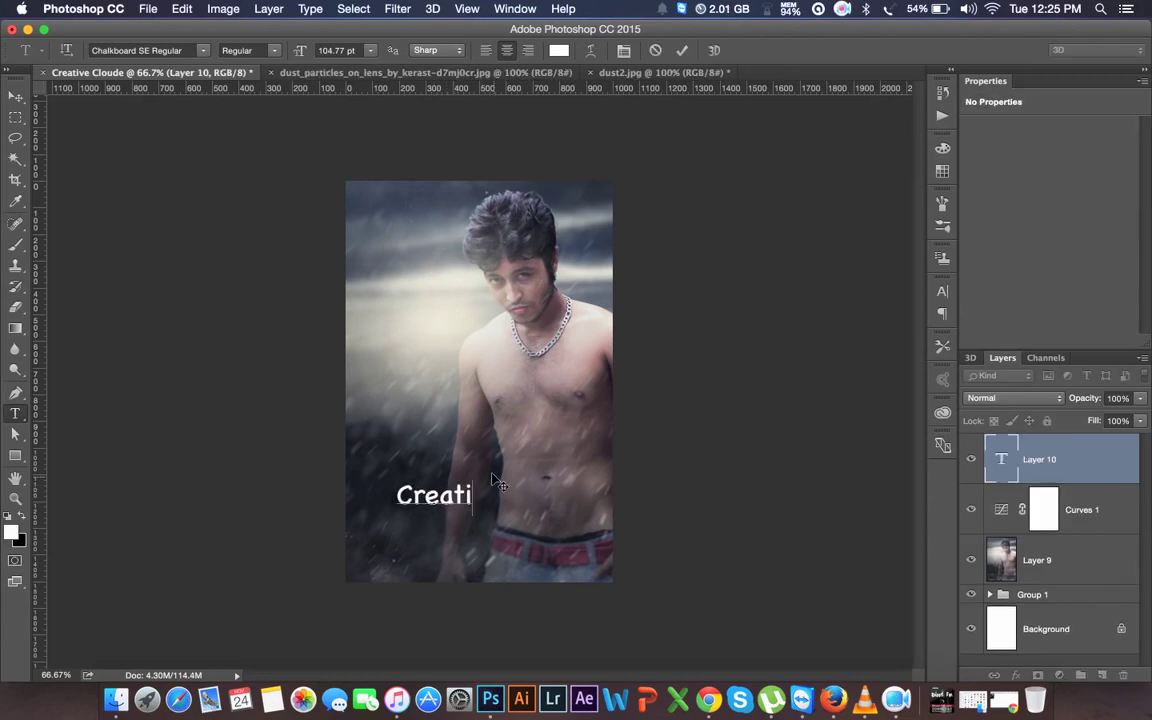
pyautogui.write('ve')
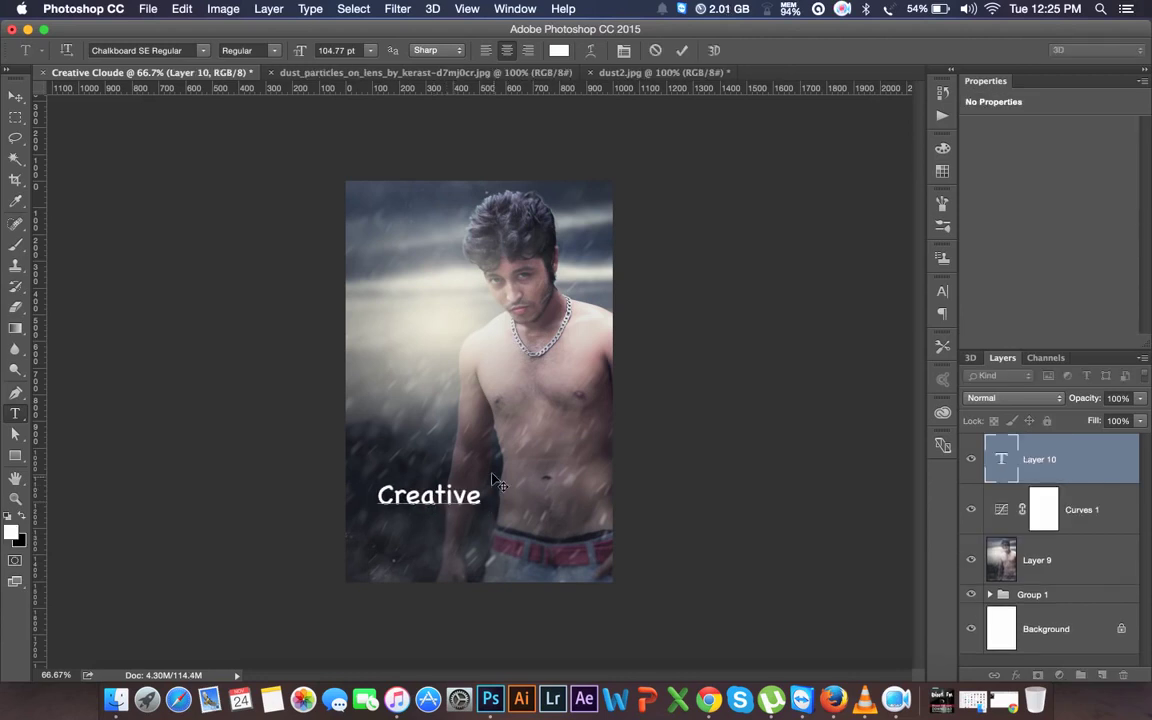
pyautogui.press('Return')
pyautogui.write('H')
pyautogui.press('BackSpace')
pyautogui.write('Cloude')
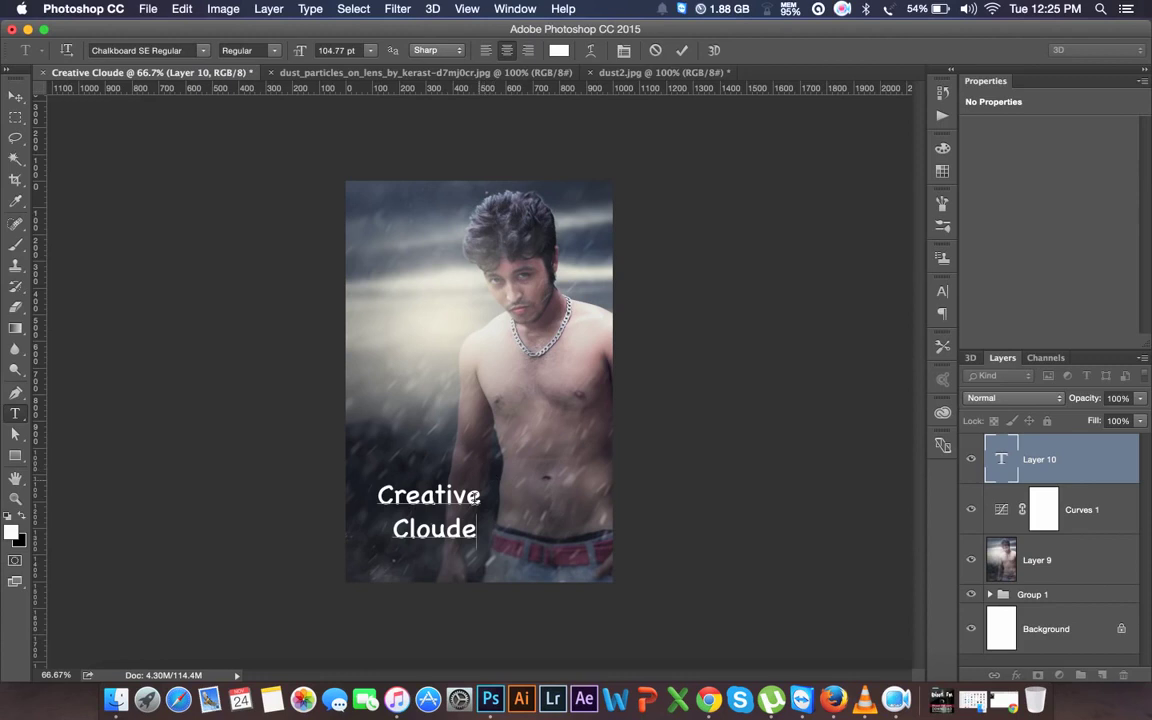
pyautogui.hotkey('ctrl', 'Return')
pyautogui.hotkey('ctrl', 'a')
pyautogui.moveTo(479, 410); pyautogui.dragTo(509, 415)
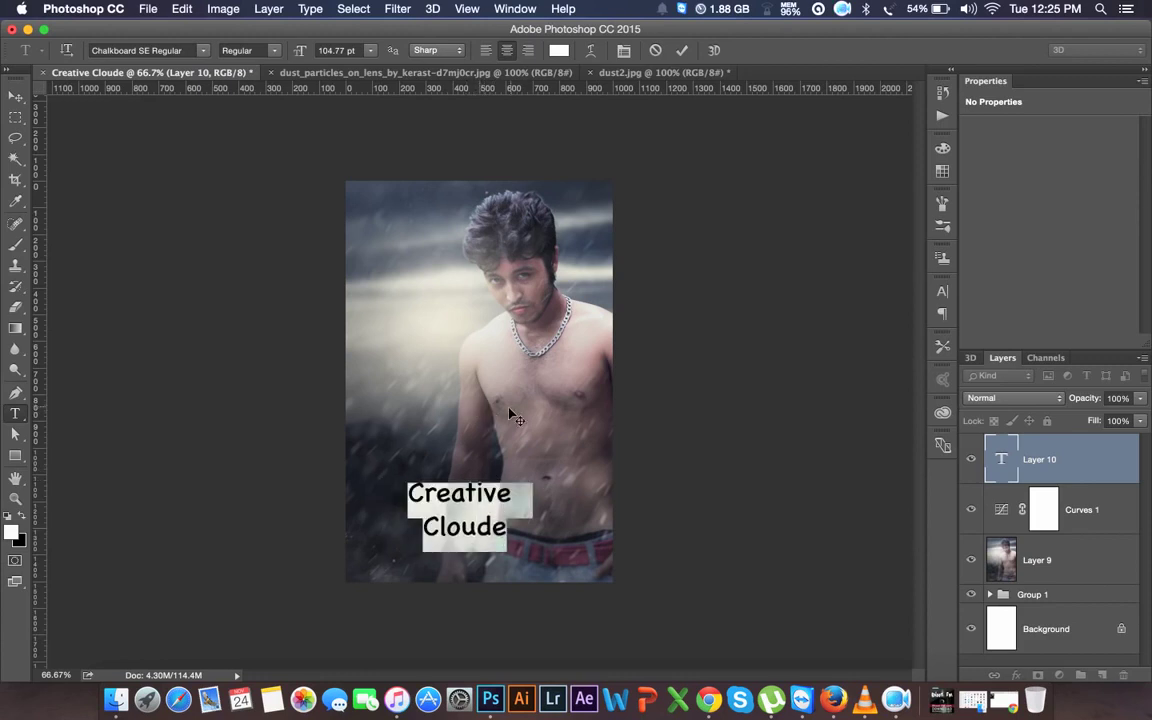
# - Set the title's font to Avengeance Heroic Avenger Italic and commit the text
pyautogui.click(941, 294)
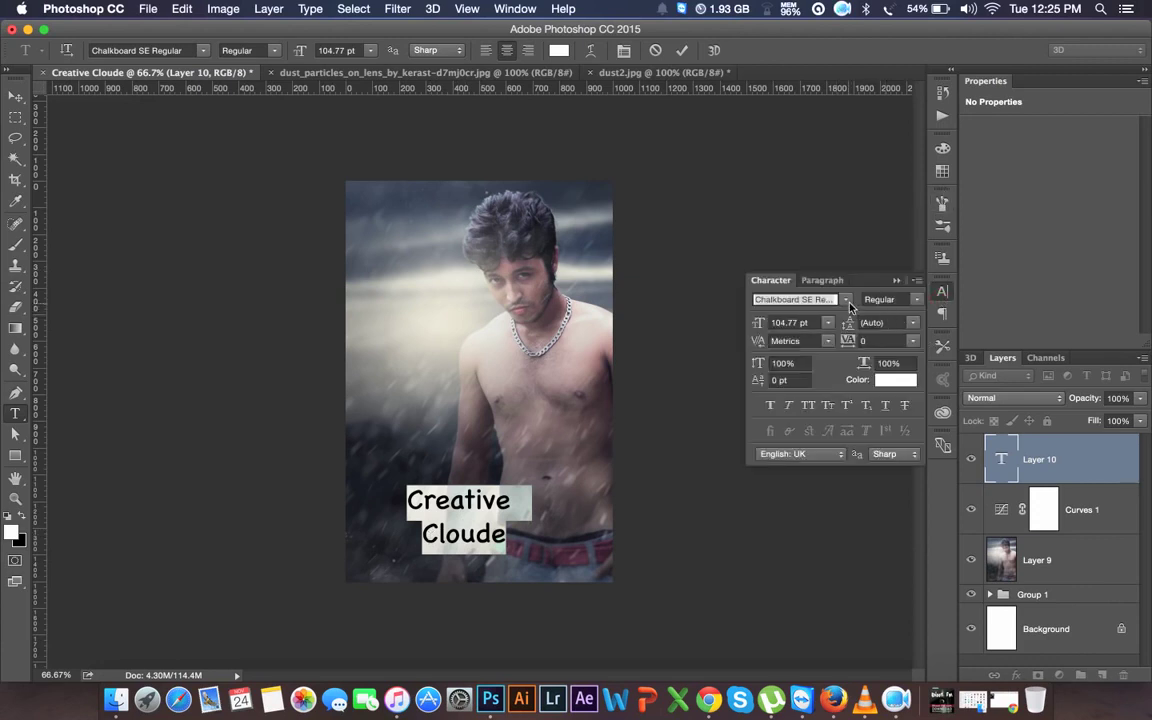
pyautogui.click(790, 299)
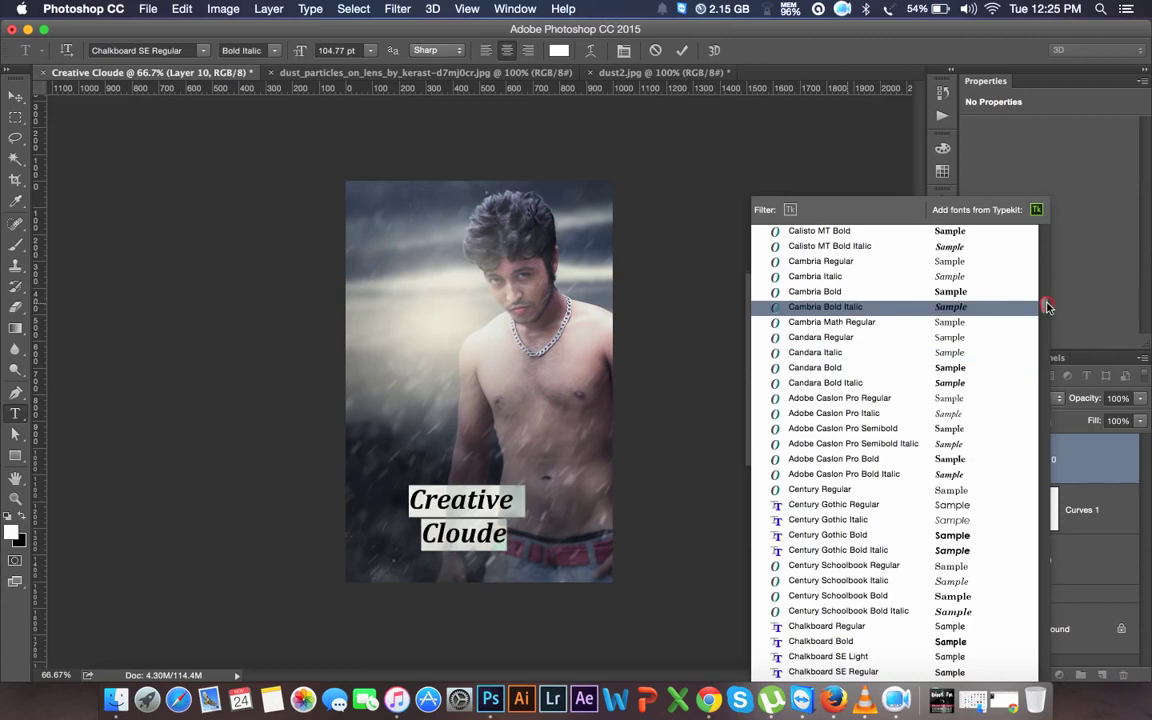
pyautogui.moveTo(1044, 303); pyautogui.dragTo(1043, 235)
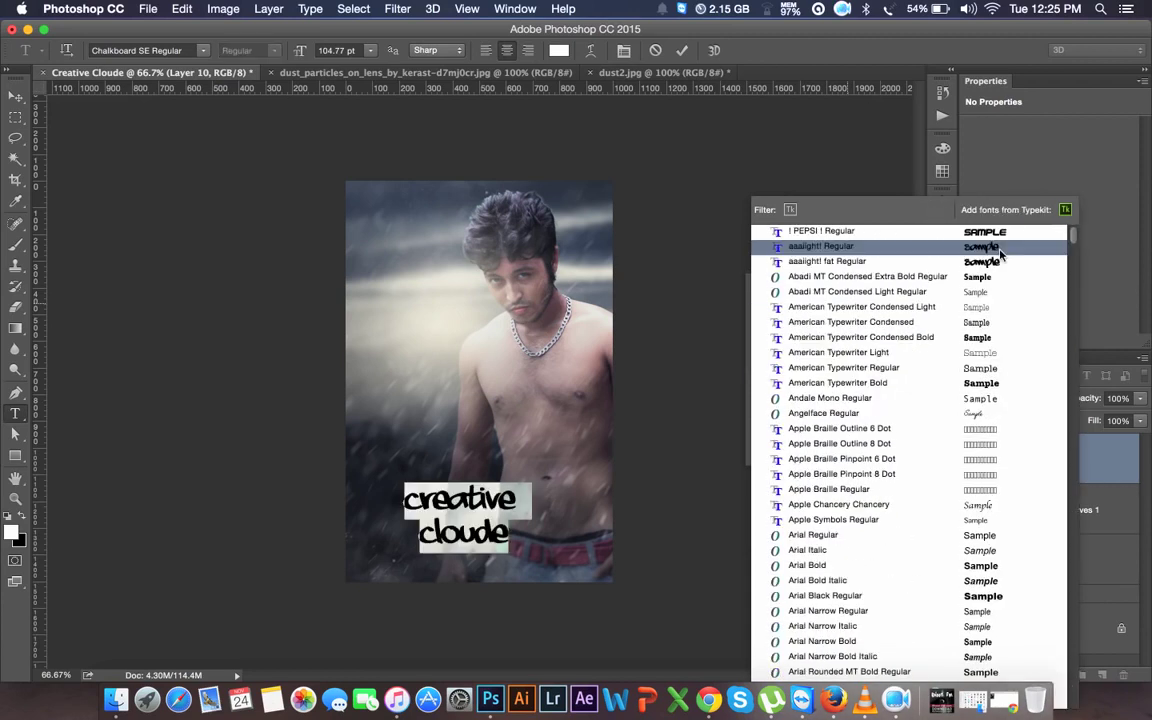
pyautogui.click(999, 250)
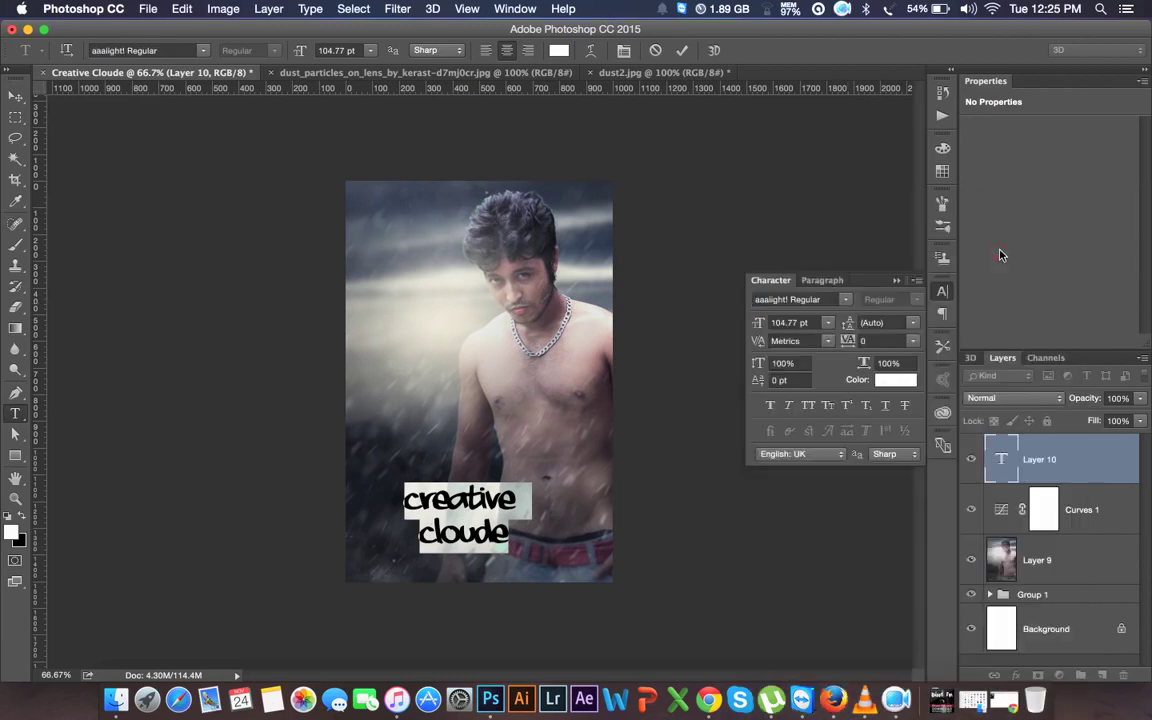
pyautogui.click(845, 299)
pyautogui.scroll(-4, 948, 420)
pyautogui.scroll(-1, 950, 480)
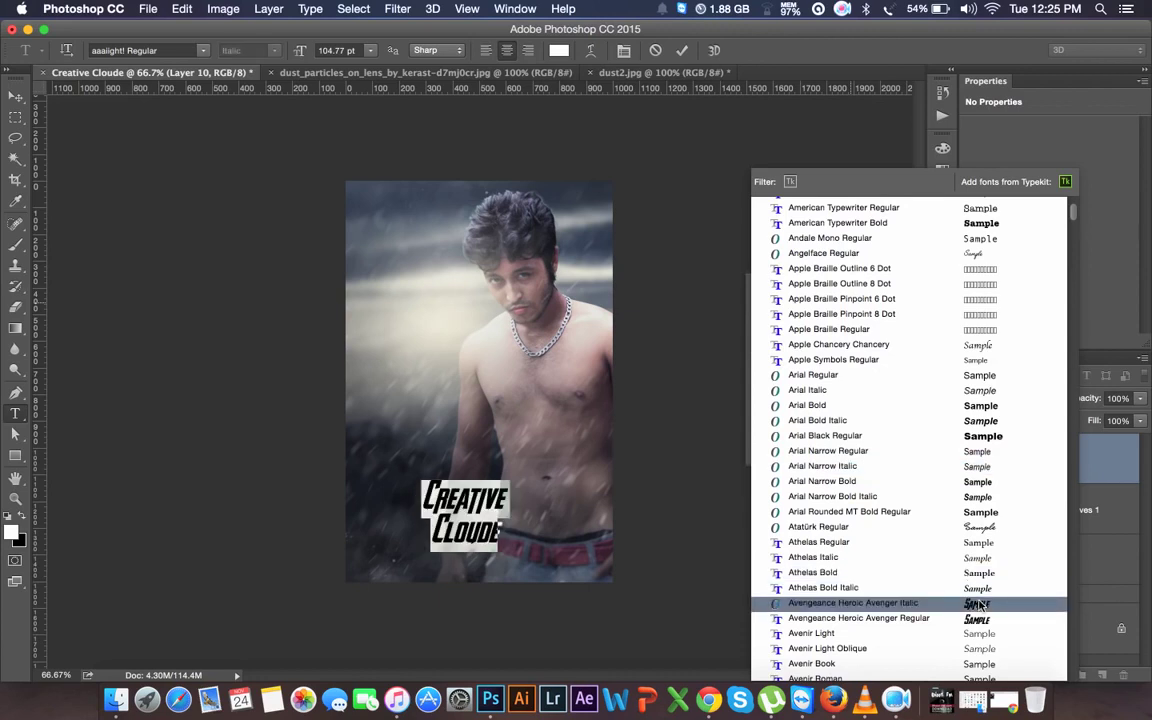
pyautogui.click(978, 605)
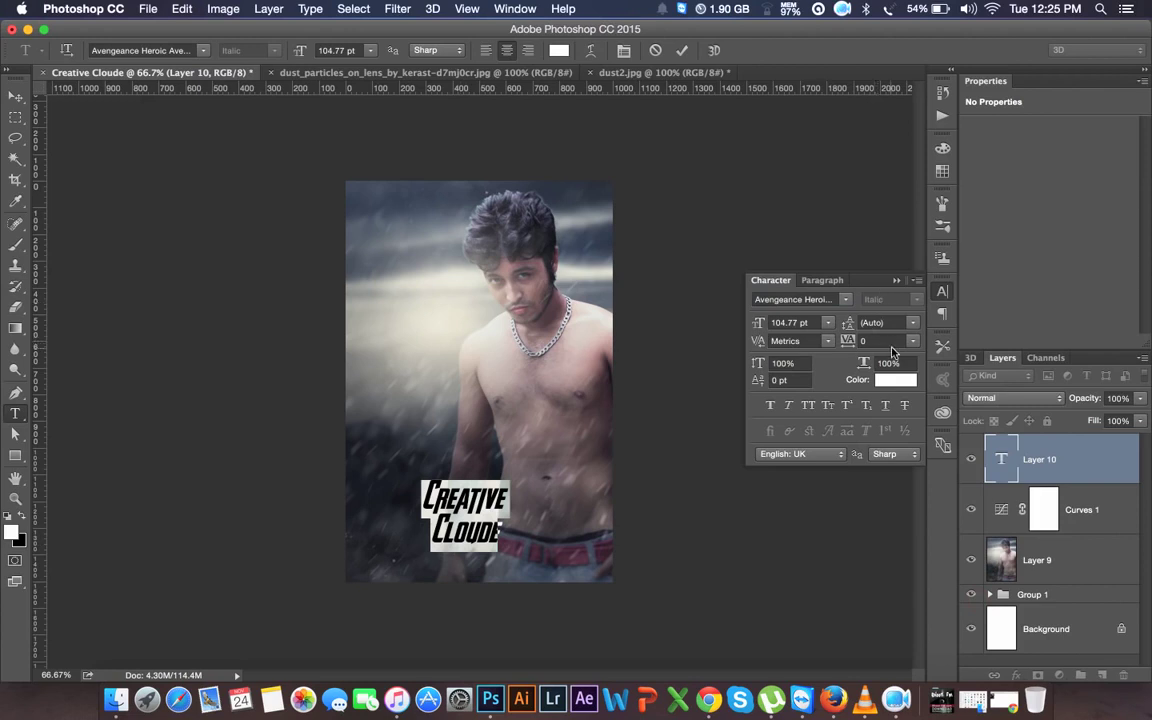
pyautogui.click(896, 280)
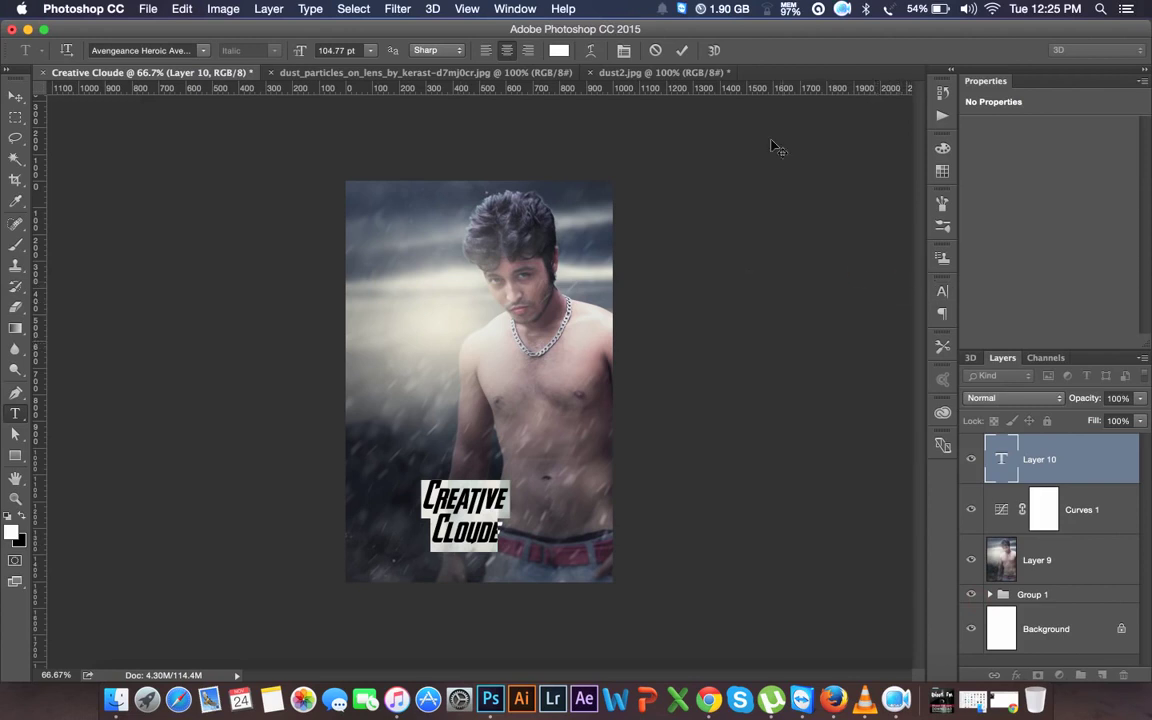
pyautogui.click(684, 51)
# - Scale the title up and rotate it about -12° so it tilts upward
pyautogui.click(18, 103)
pyautogui.hotkey('ctrl', 't')
pyautogui.moveTo(548, 504)
pyautogui.mouseDown()
pyautogui.moveTo(543, 485)
pyautogui.moveTo(518, 545)
pyautogui.moveTo(549, 561)
pyautogui.moveTo(498, 523)
pyautogui.mouseUp()
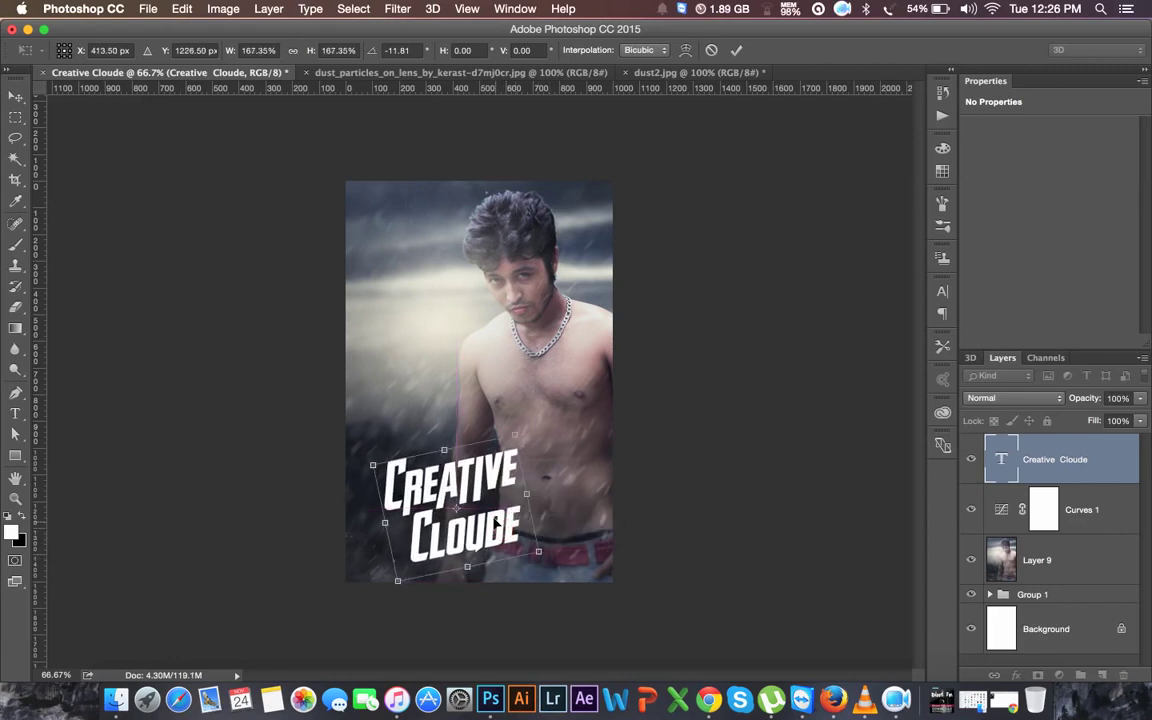
pyautogui.press('Return')
# - Move the title to the lower-left of the portrait, across the man's waist
pyautogui.moveTo(448, 476); pyautogui.dragTo(477, 398)
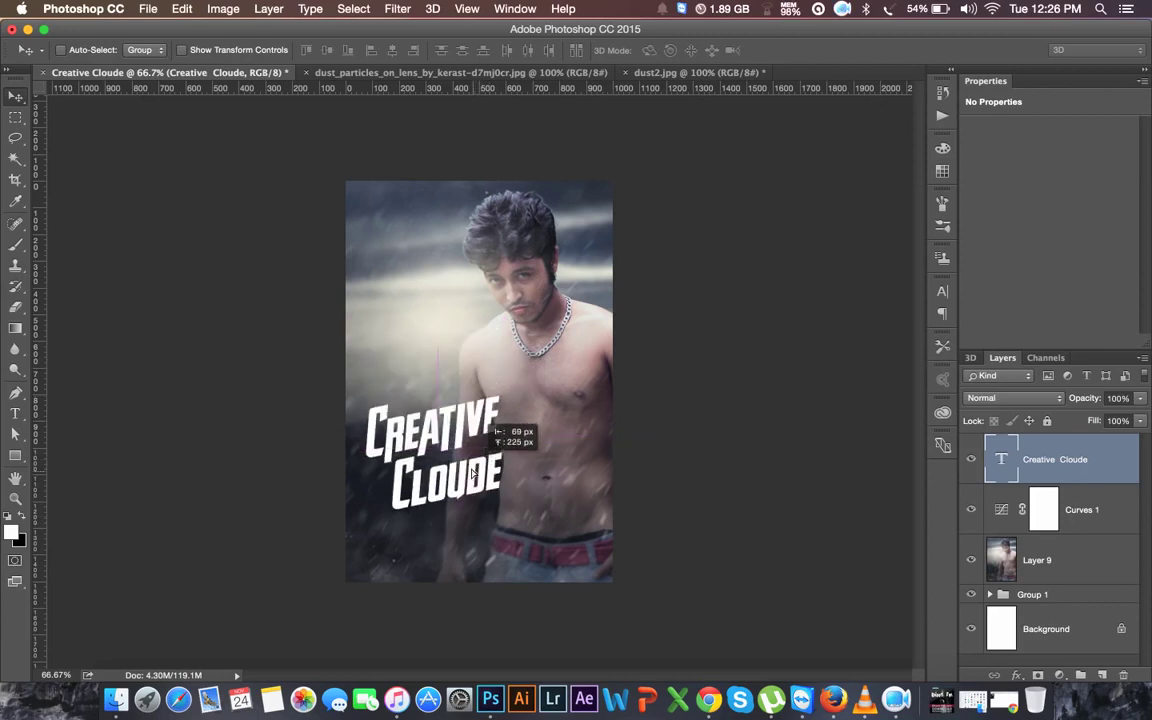
pyautogui.moveTo(477, 398); pyautogui.dragTo(507, 535)
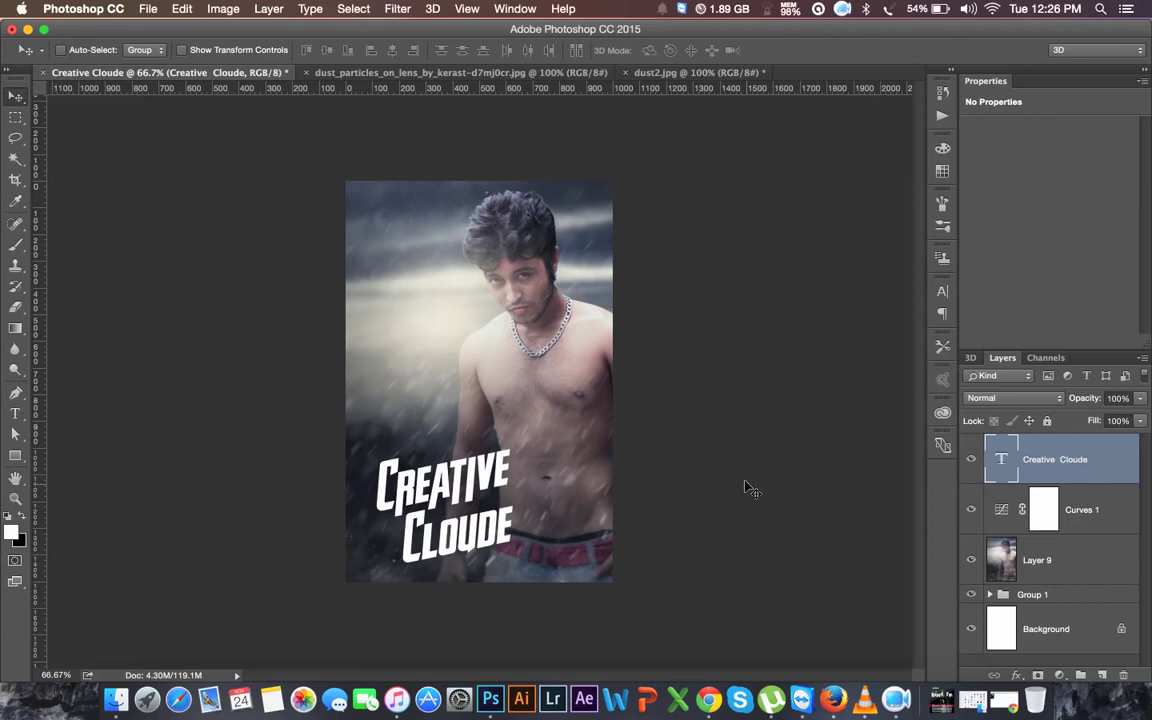
pyautogui.click(842, 9)
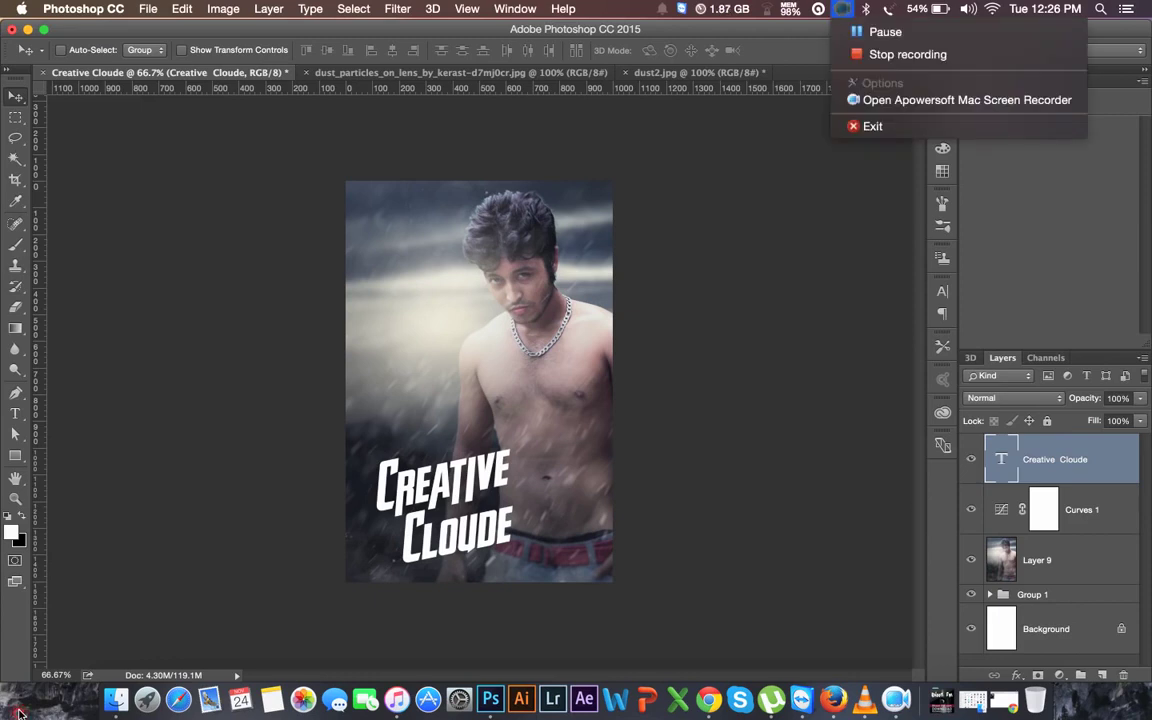
pyautogui.click(884, 33)
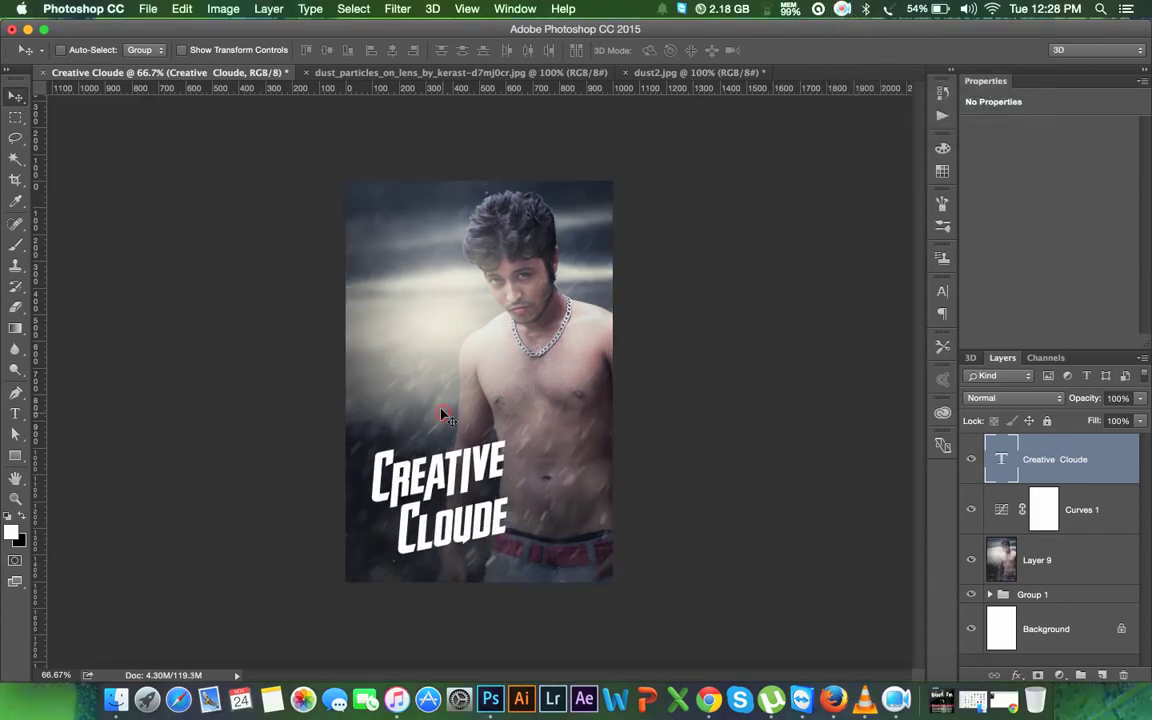
pyautogui.press('super')
pyautogui.press('super')
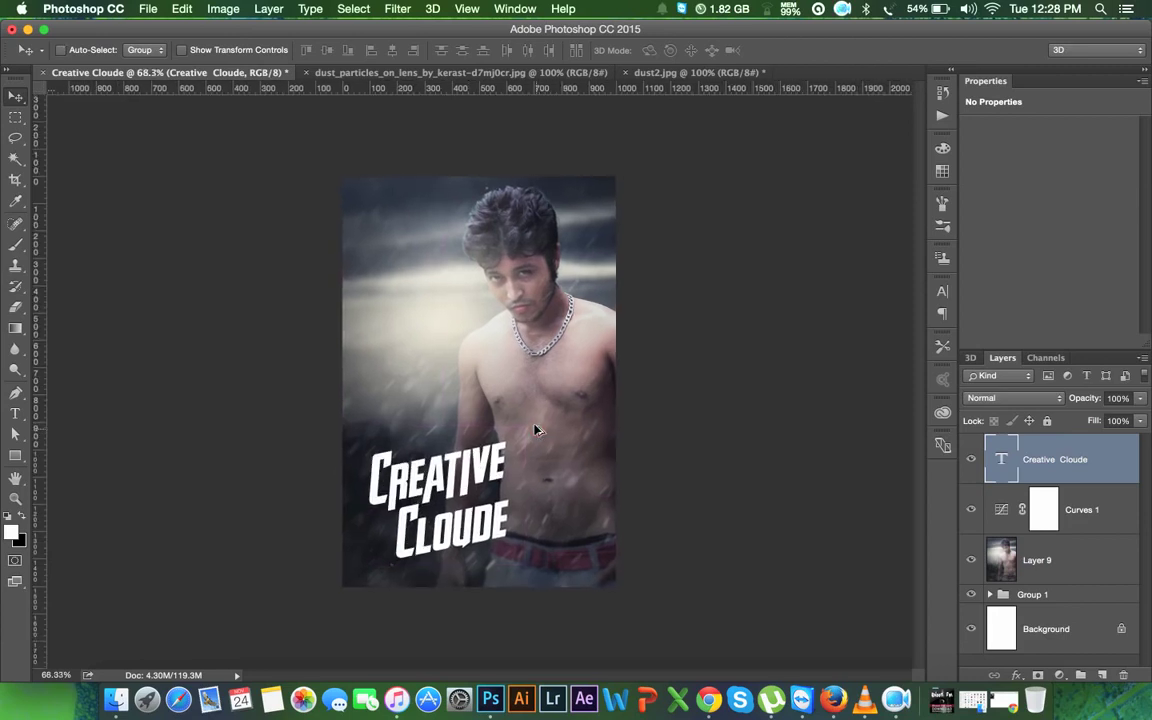
pyautogui.scroll(1, 535, 430)
pyautogui.scroll(1, 535, 430)
pyautogui.scroll(1, 535, 430)
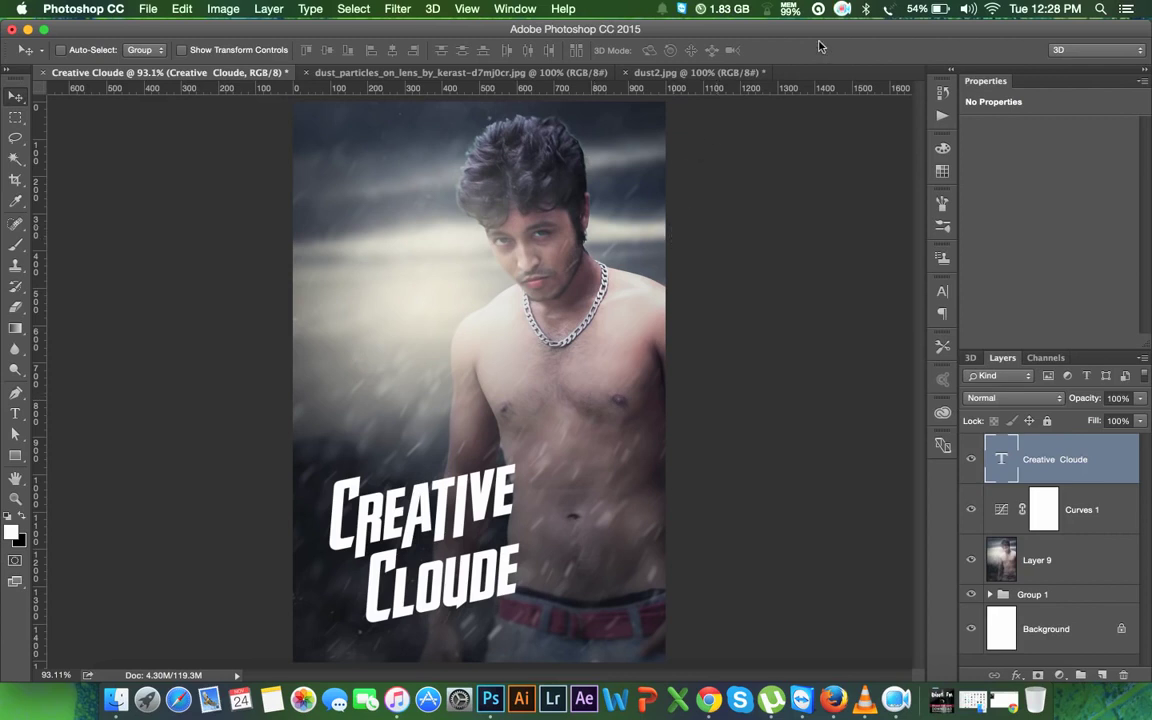
pyautogui.click(842, 10)
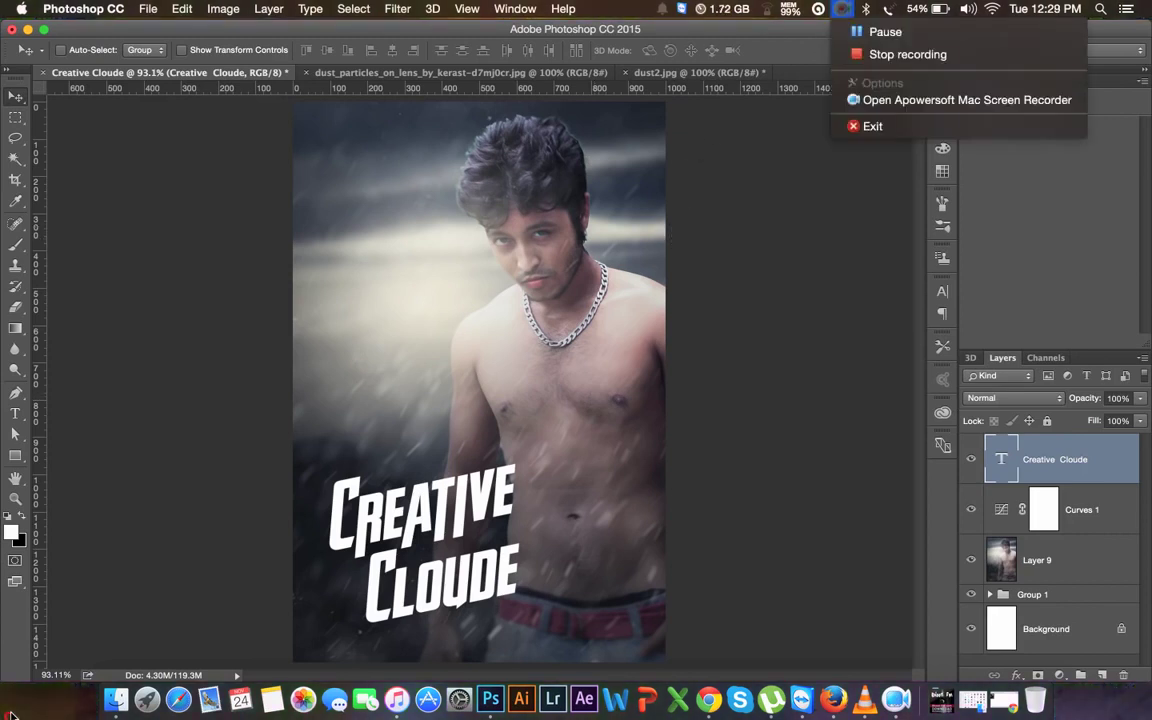